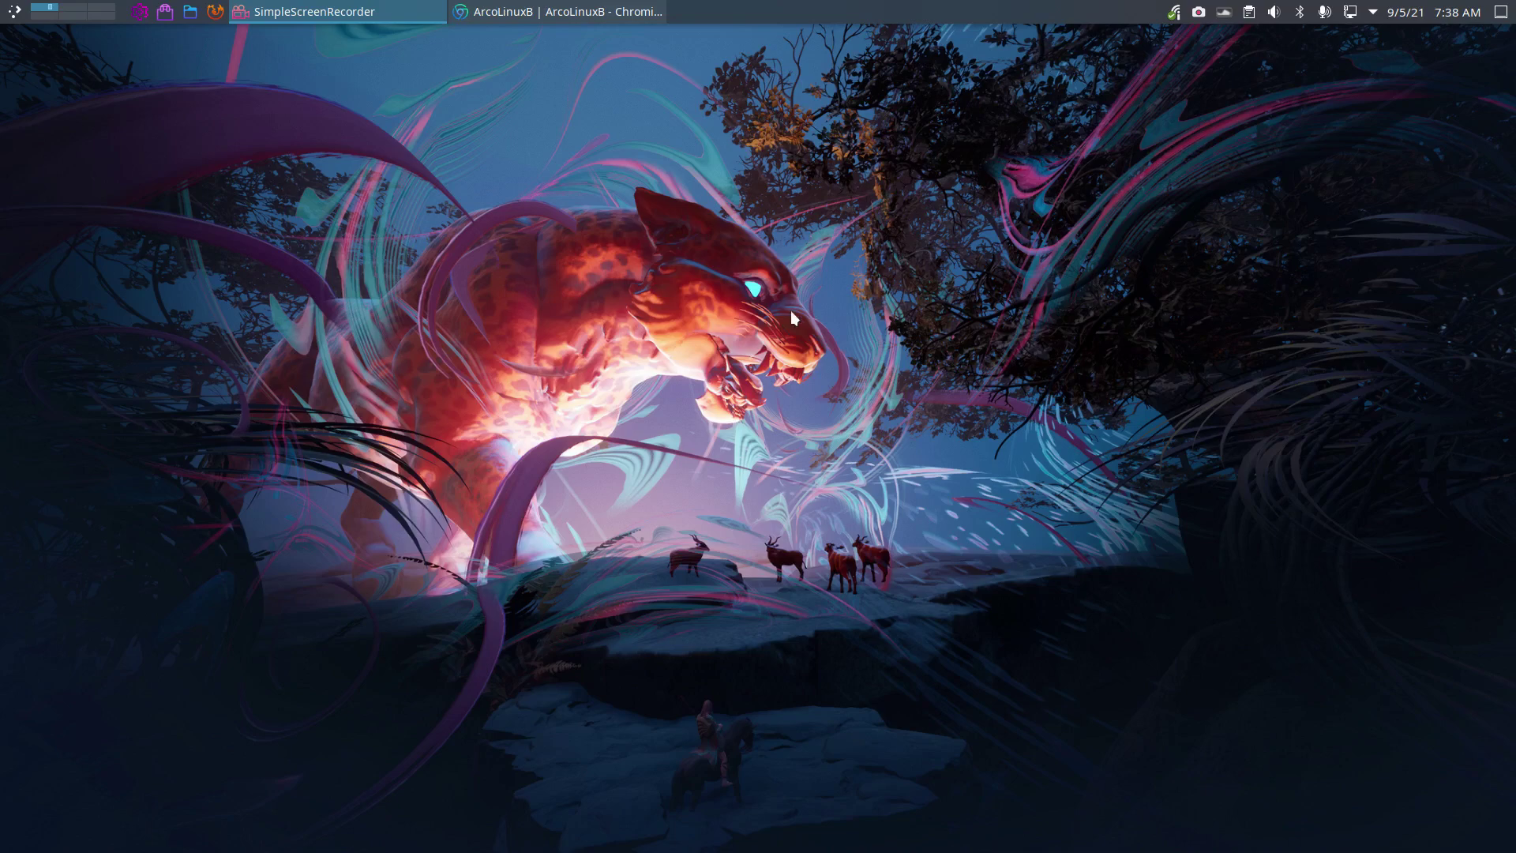
Check the ISO release details with the iso command in a terminal, then glance at the calendar.
{"action": "key", "text": "ctrl+alt+t"}
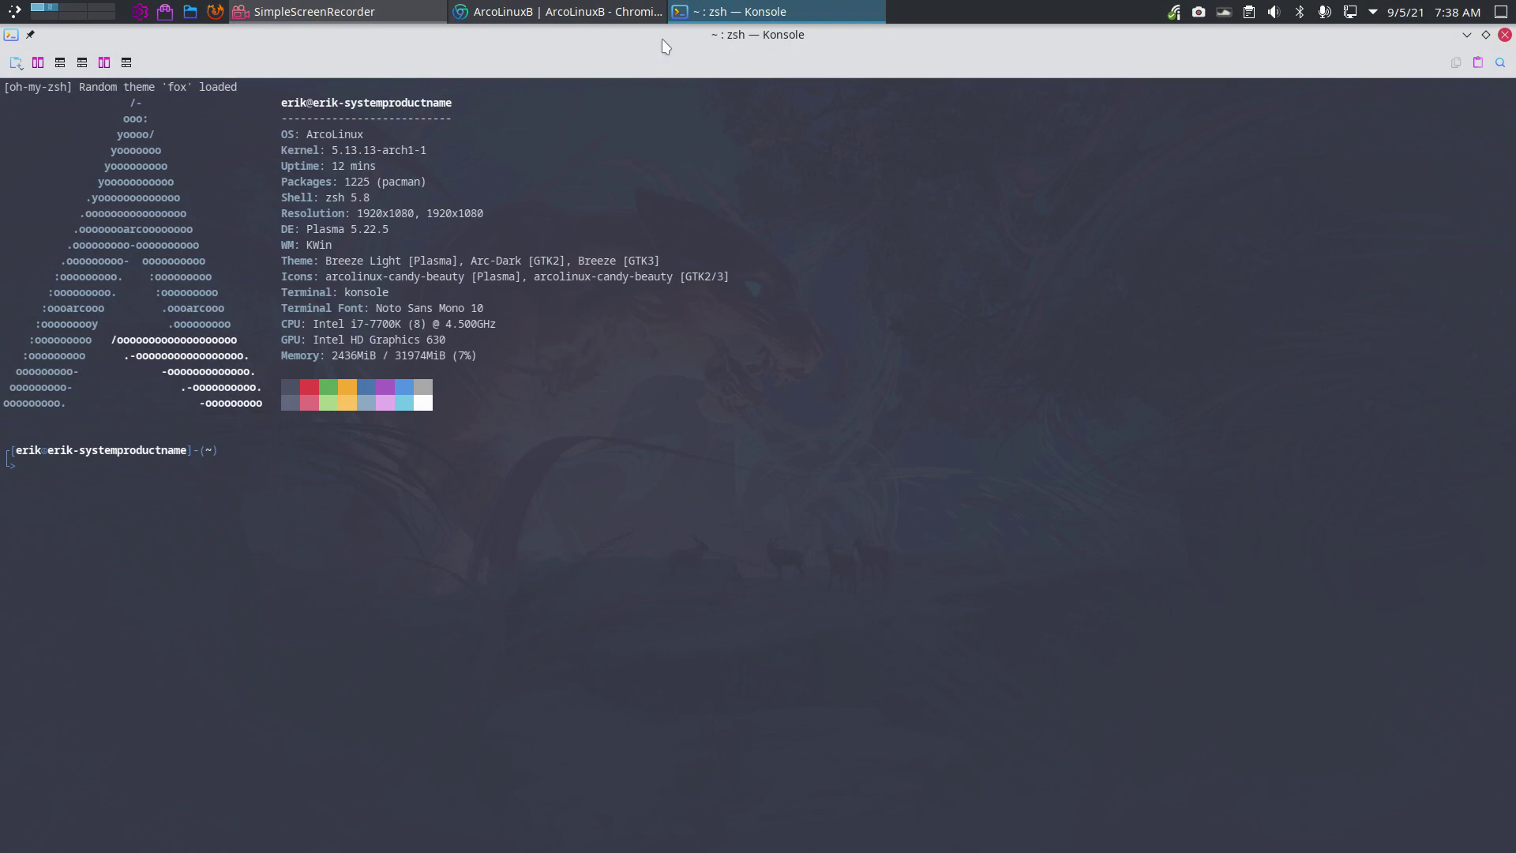
{"action": "left_click_drag", "start_coordinate": [702, 34], "coordinate": [704, 168]}
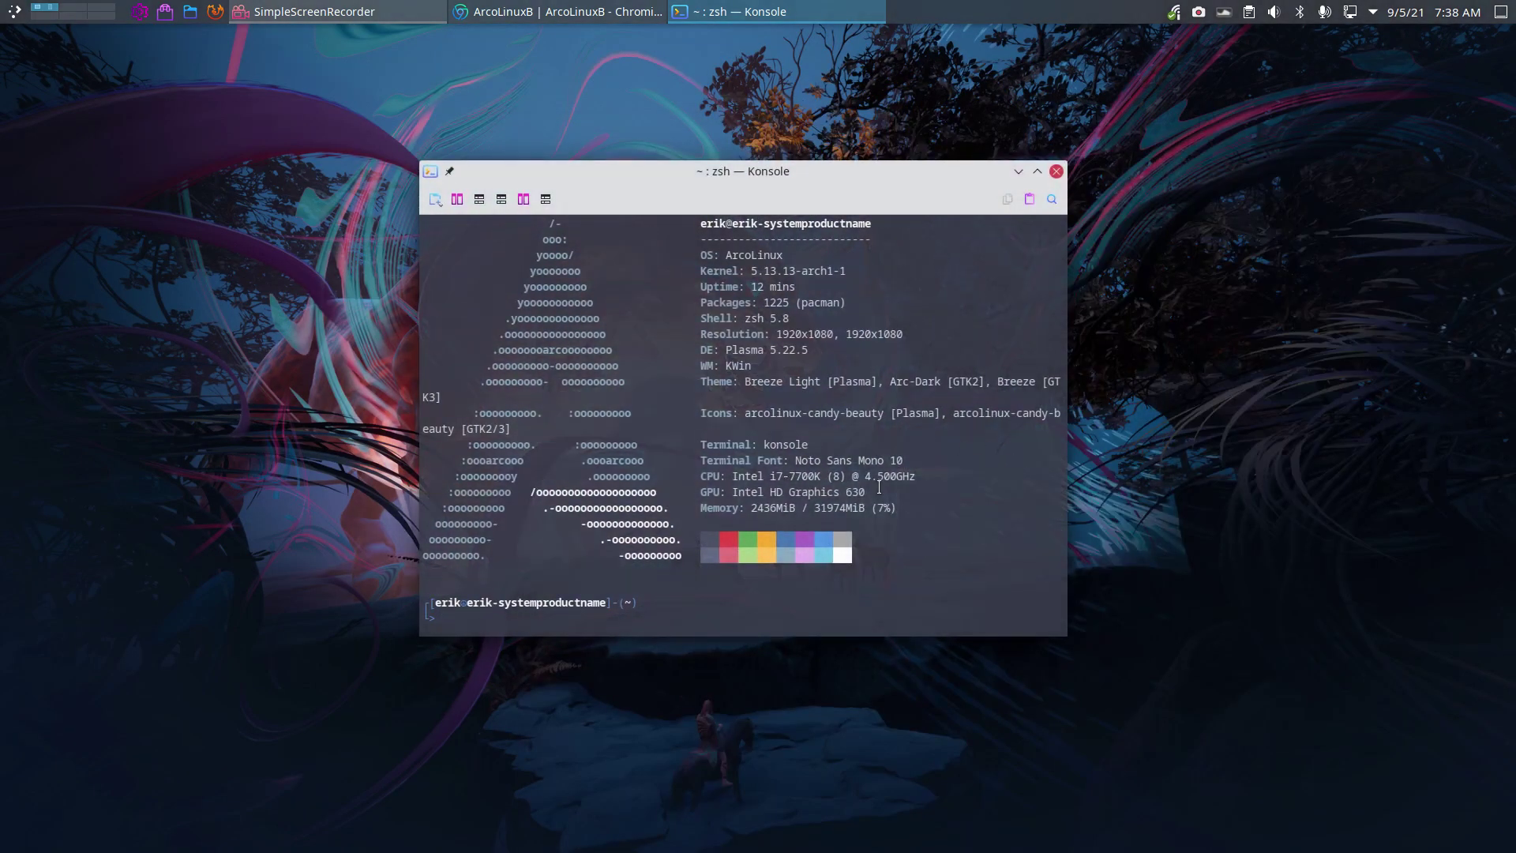
{"action": "type", "text": "iso"}
{"action": "key", "text": "Return"}
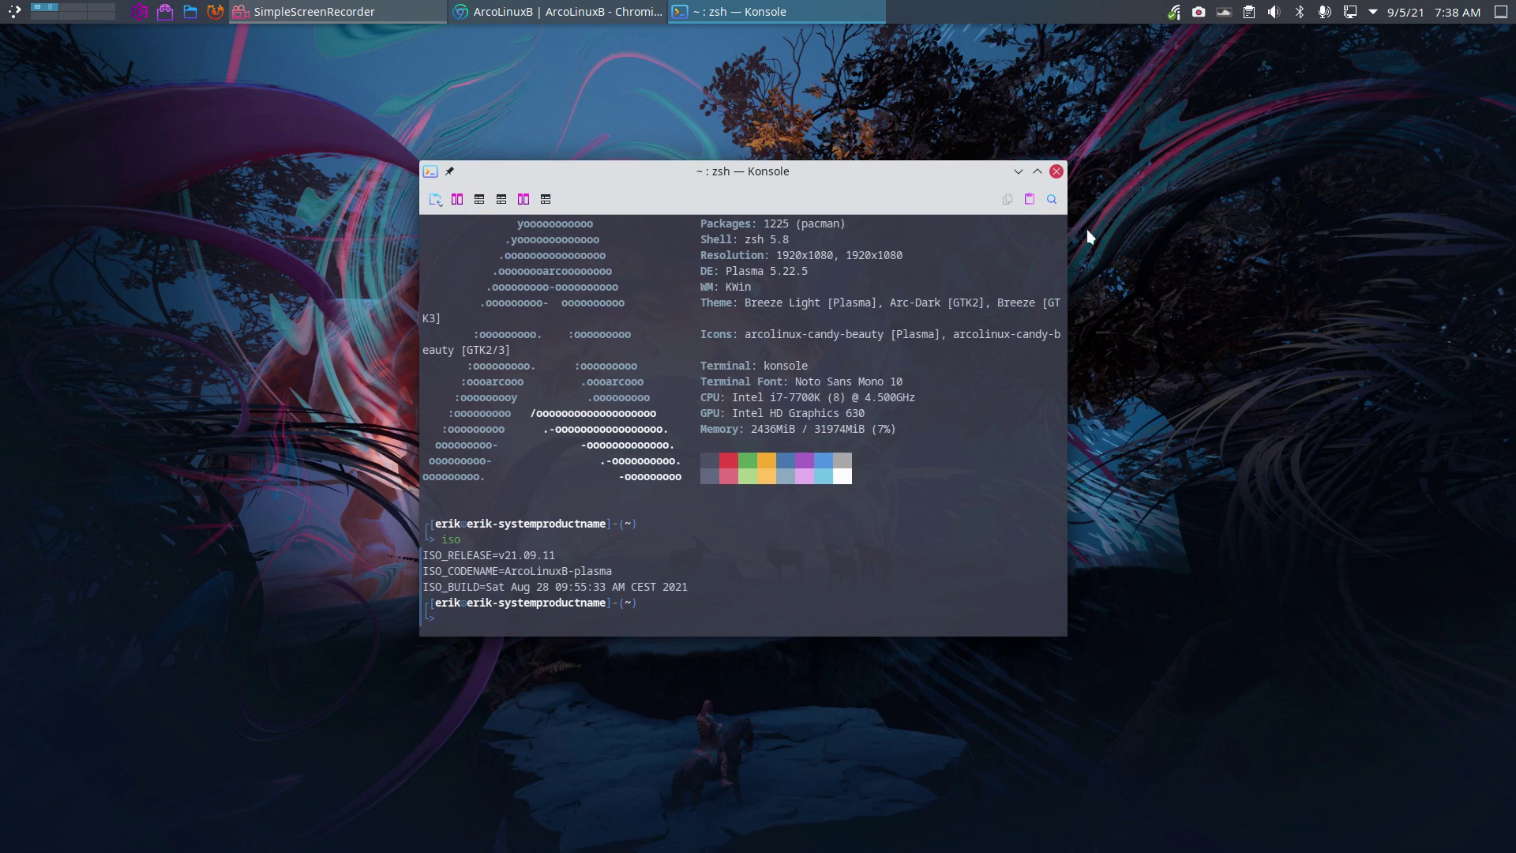
{"action": "left_click", "coordinate": [1056, 172]}
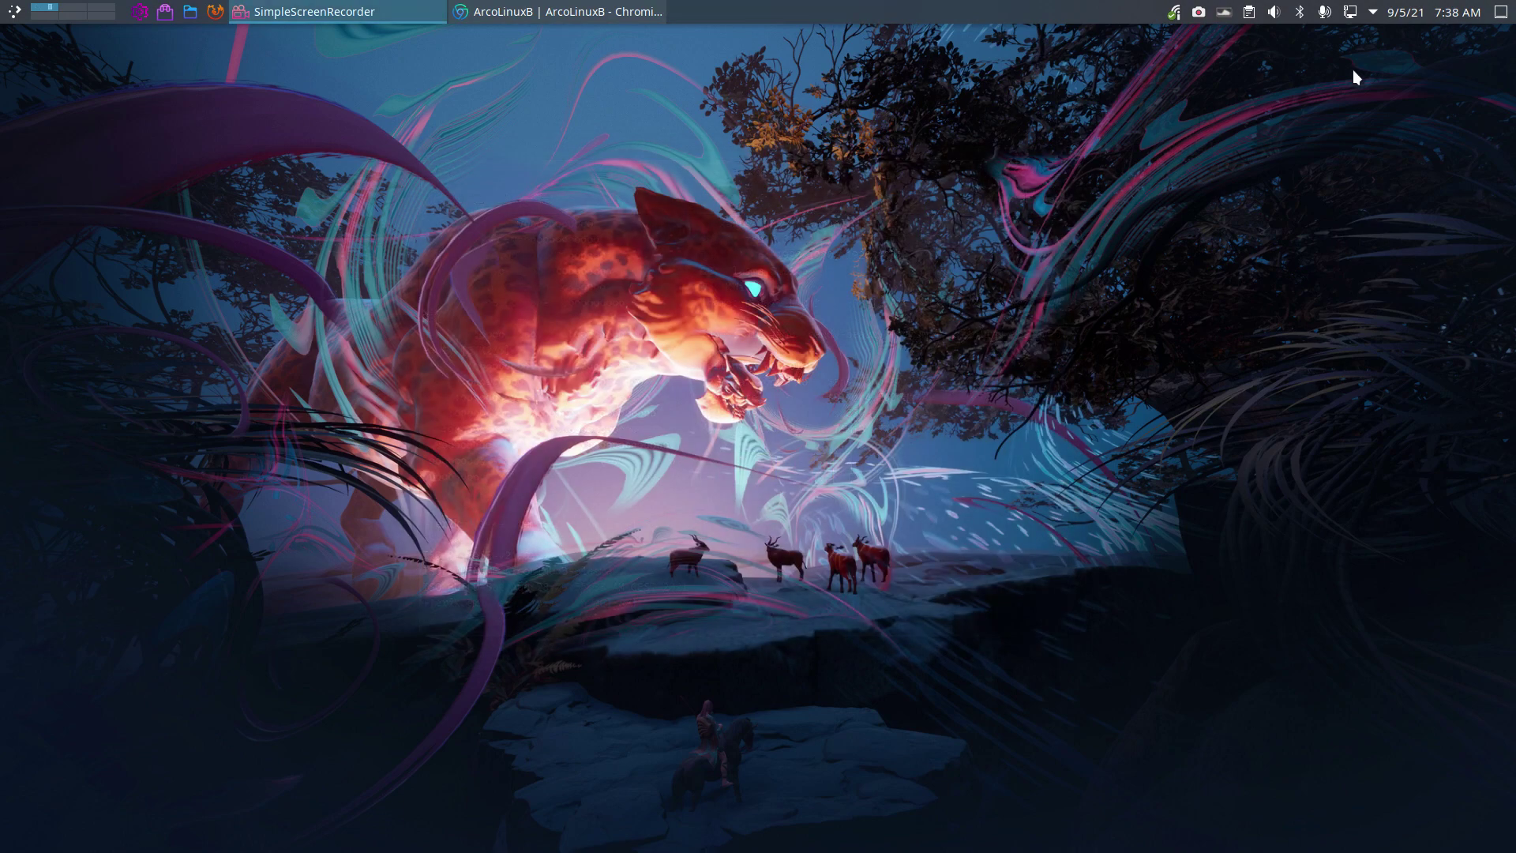
{"action": "left_click", "coordinate": [1411, 14]}
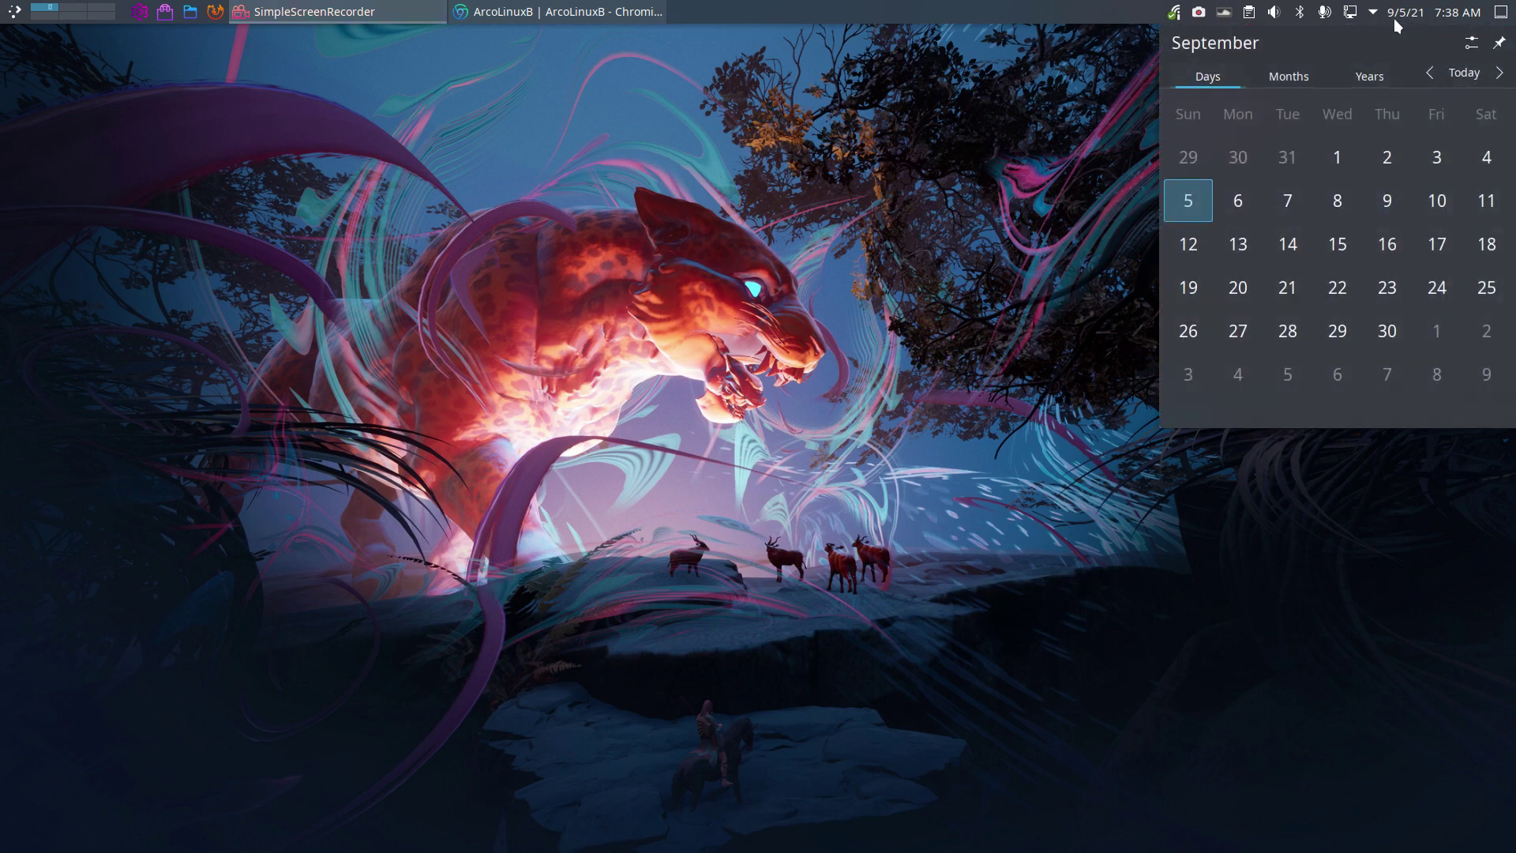
{"action": "left_click", "coordinate": [923, 227]}
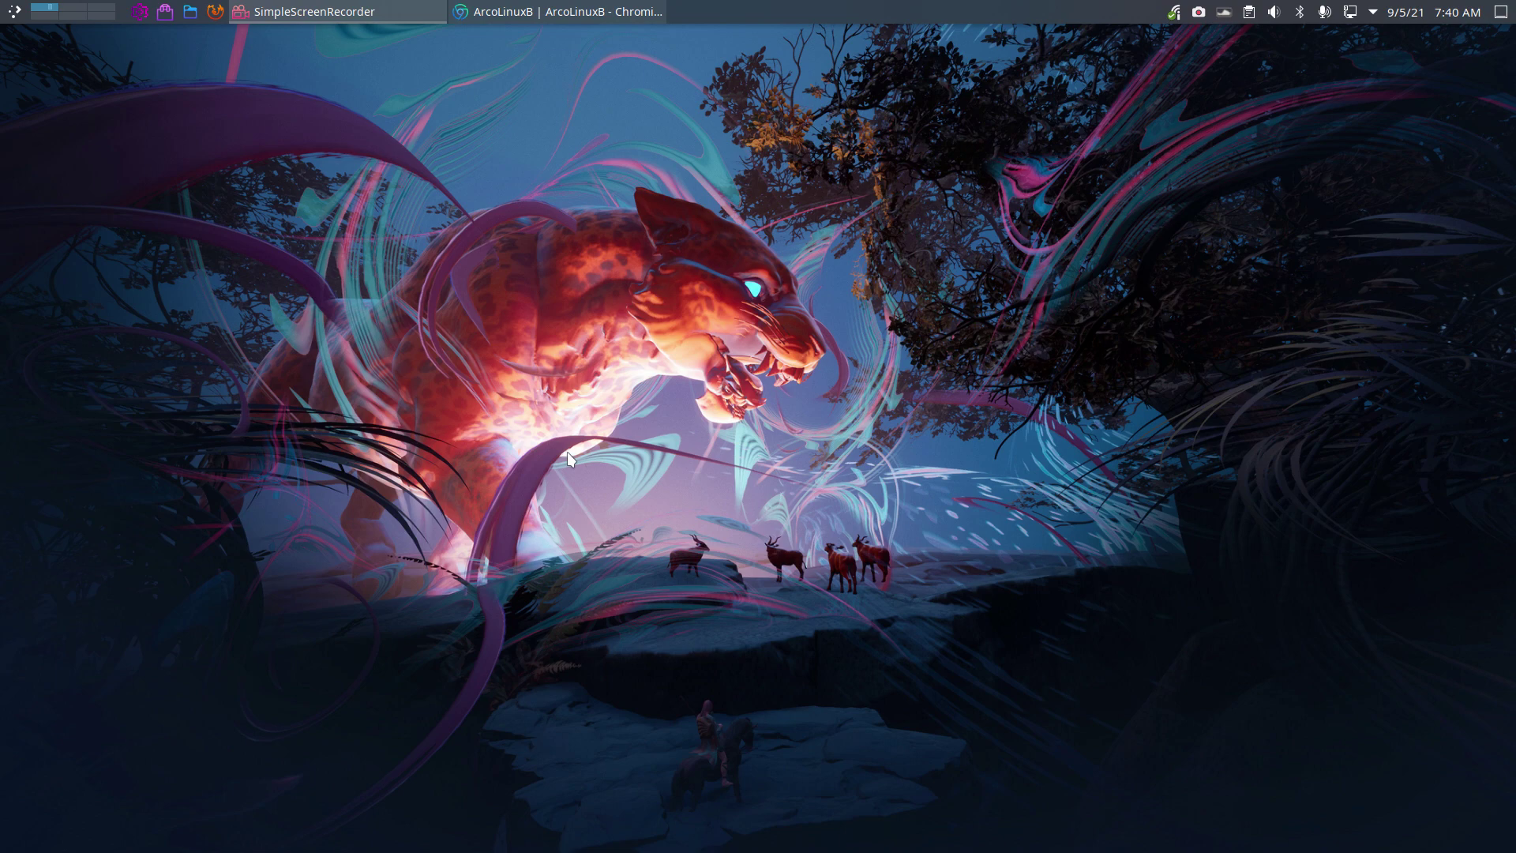
Bring the ArcoLinuxB site forward, look through its BYOI cards, then go to the Personal page.
{"action": "left_click", "coordinate": [554, 10]}
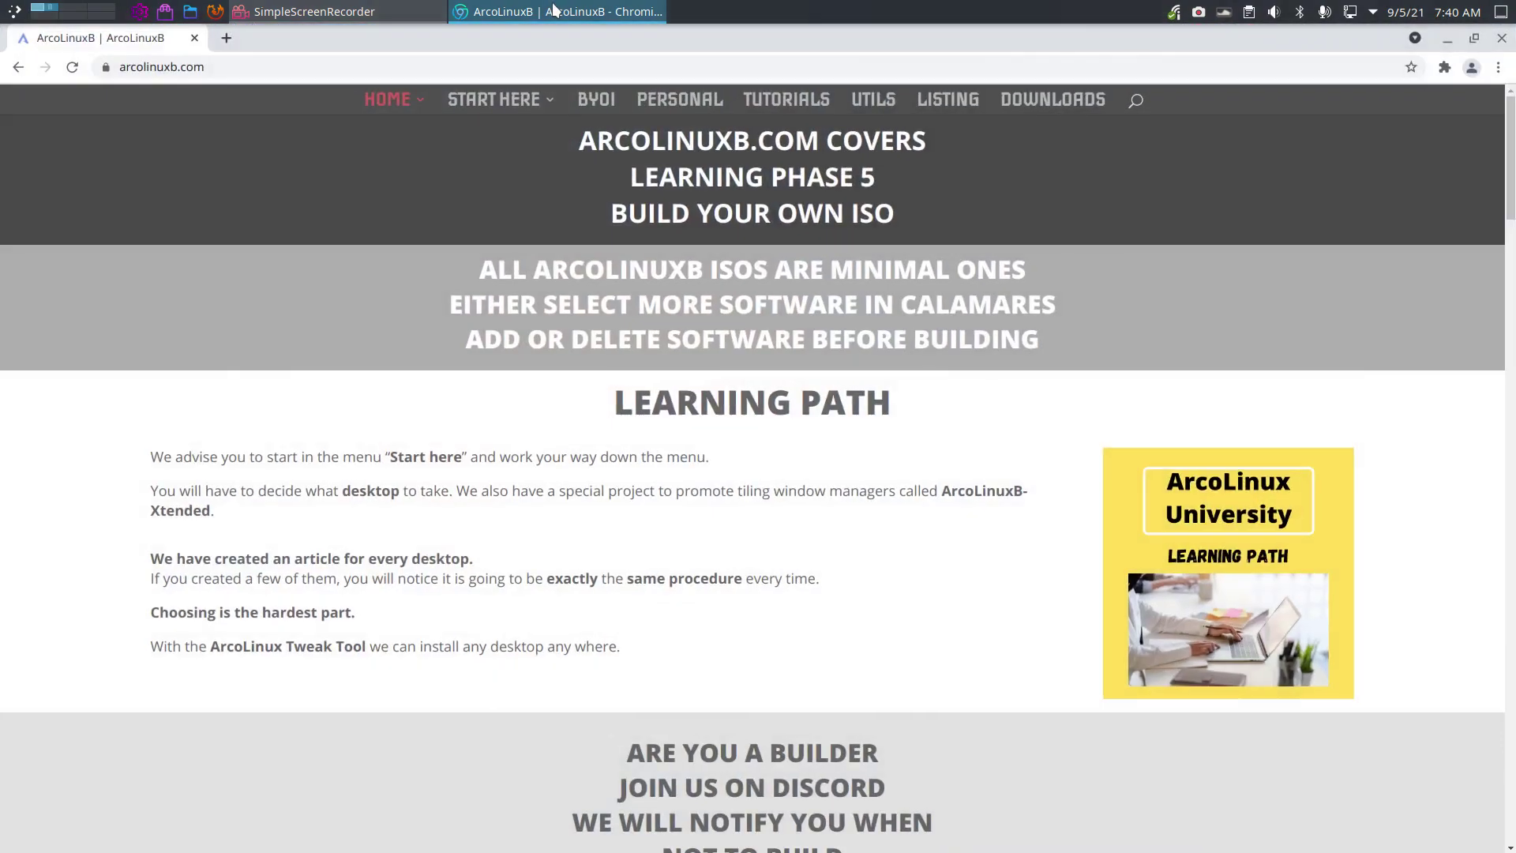
{"action": "left_click", "coordinate": [597, 99]}
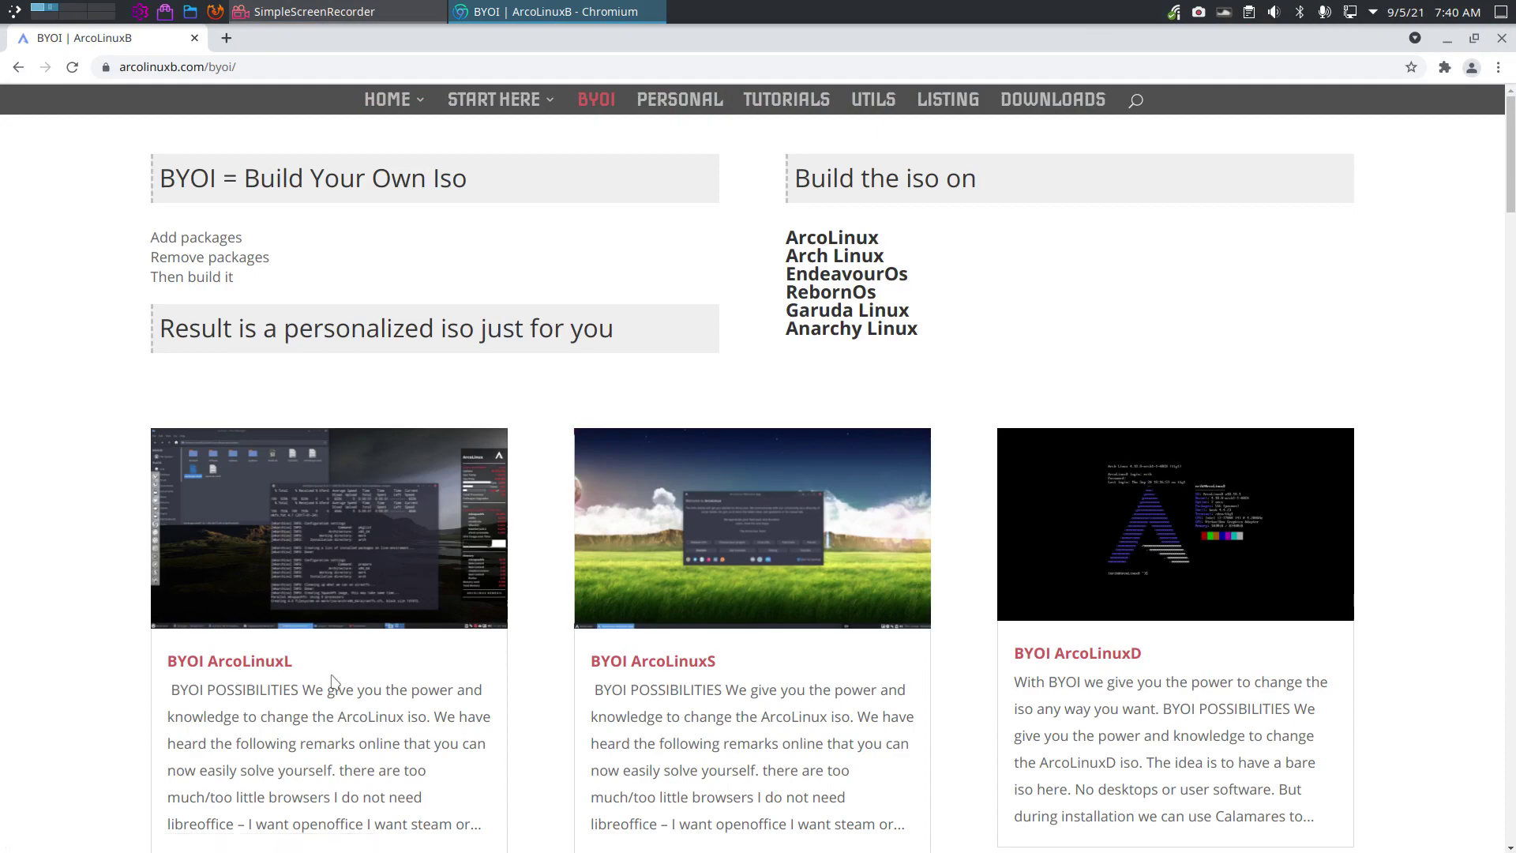
{"action": "scroll", "coordinate": [332, 681], "scroll_direction": "down", "scroll_amount": 8}
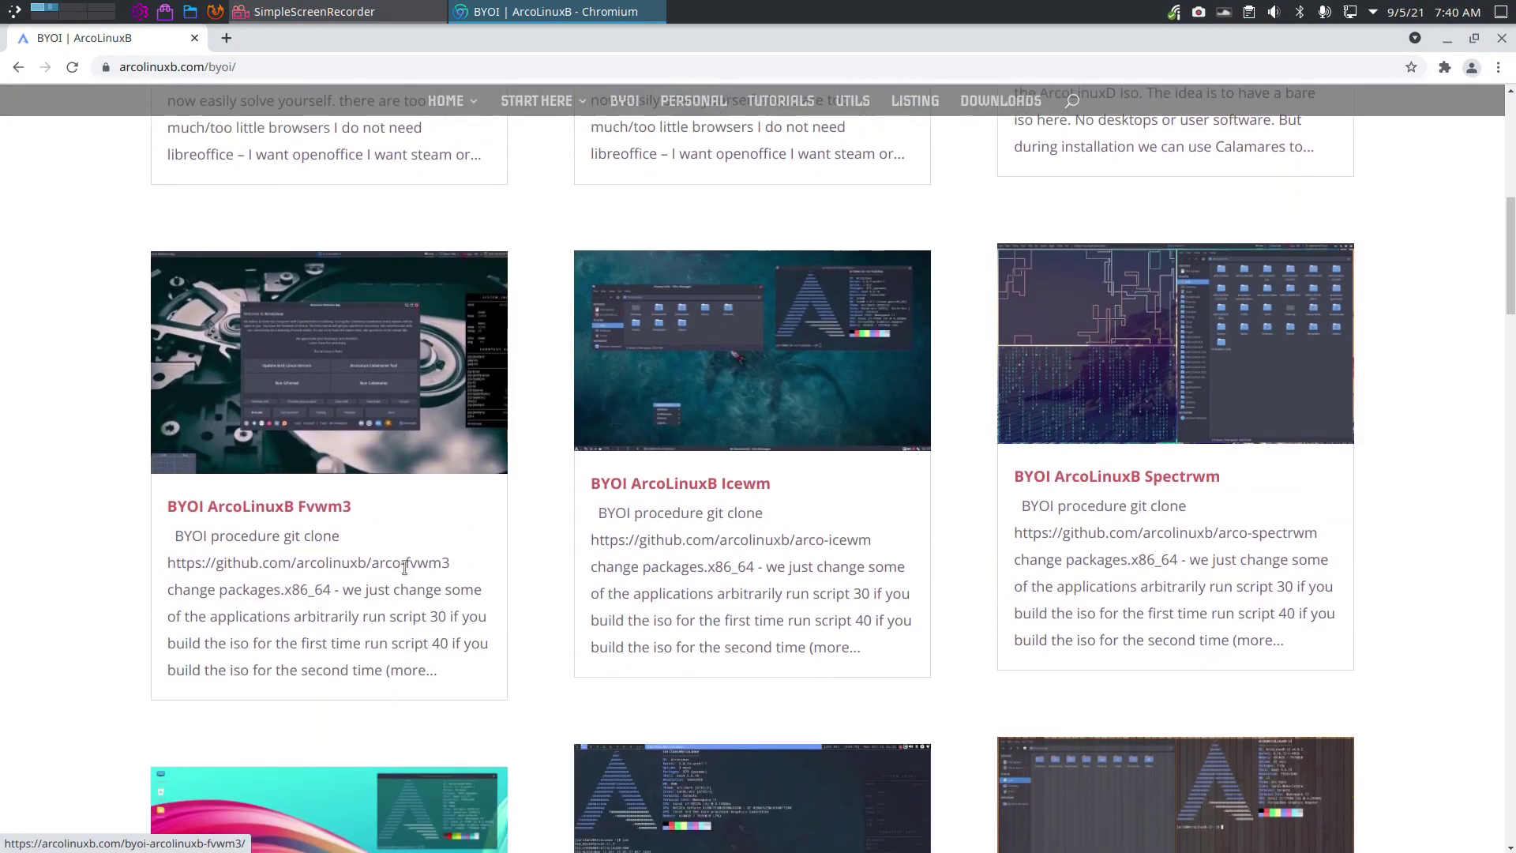
{"action": "scroll", "coordinate": [470, 612], "scroll_direction": "up", "scroll_amount": 7}
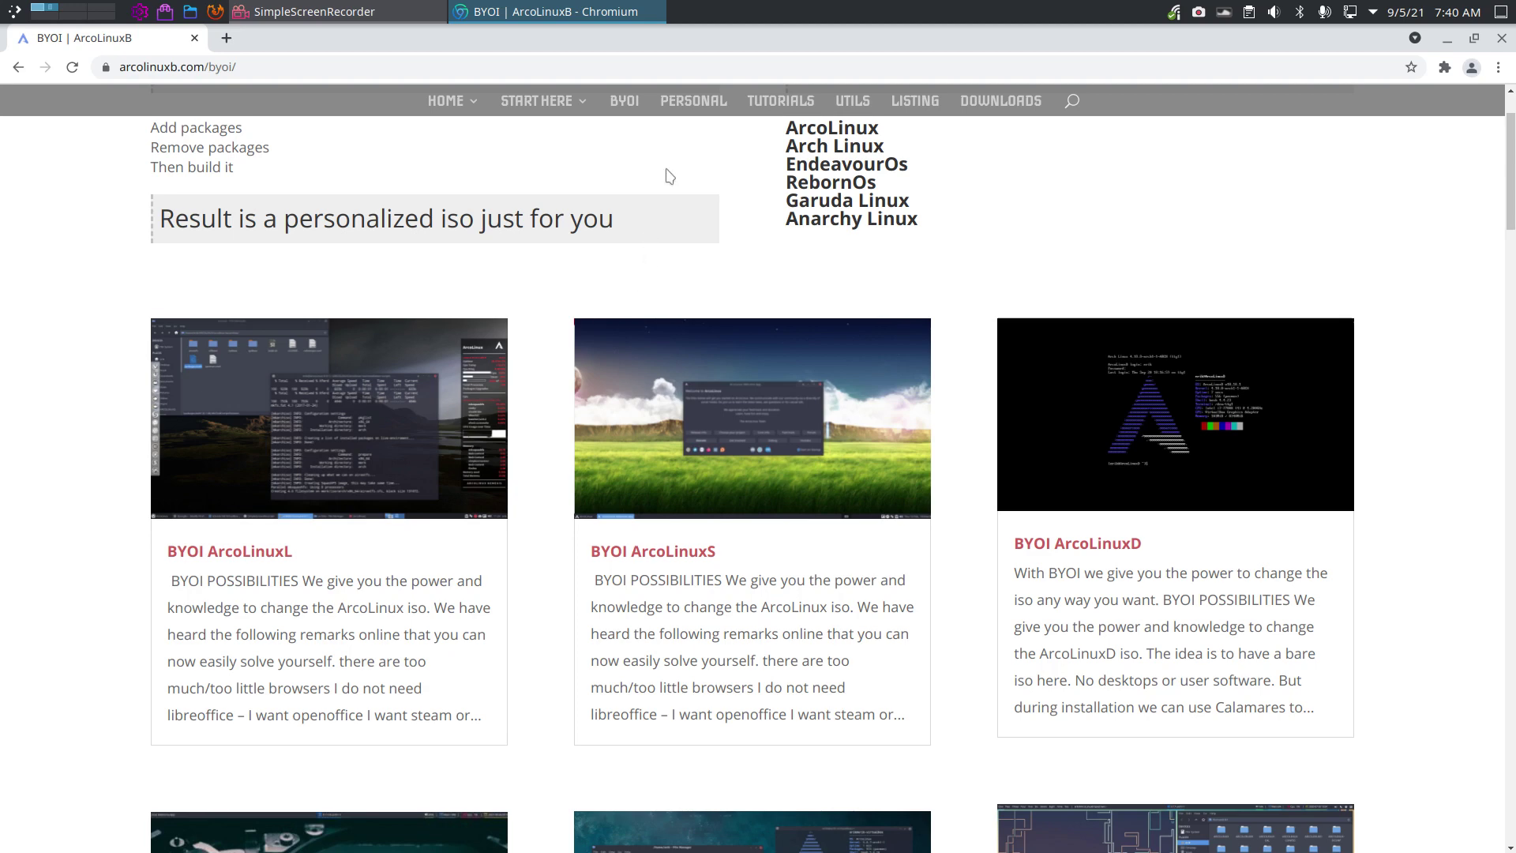
{"action": "left_click", "coordinate": [682, 103]}
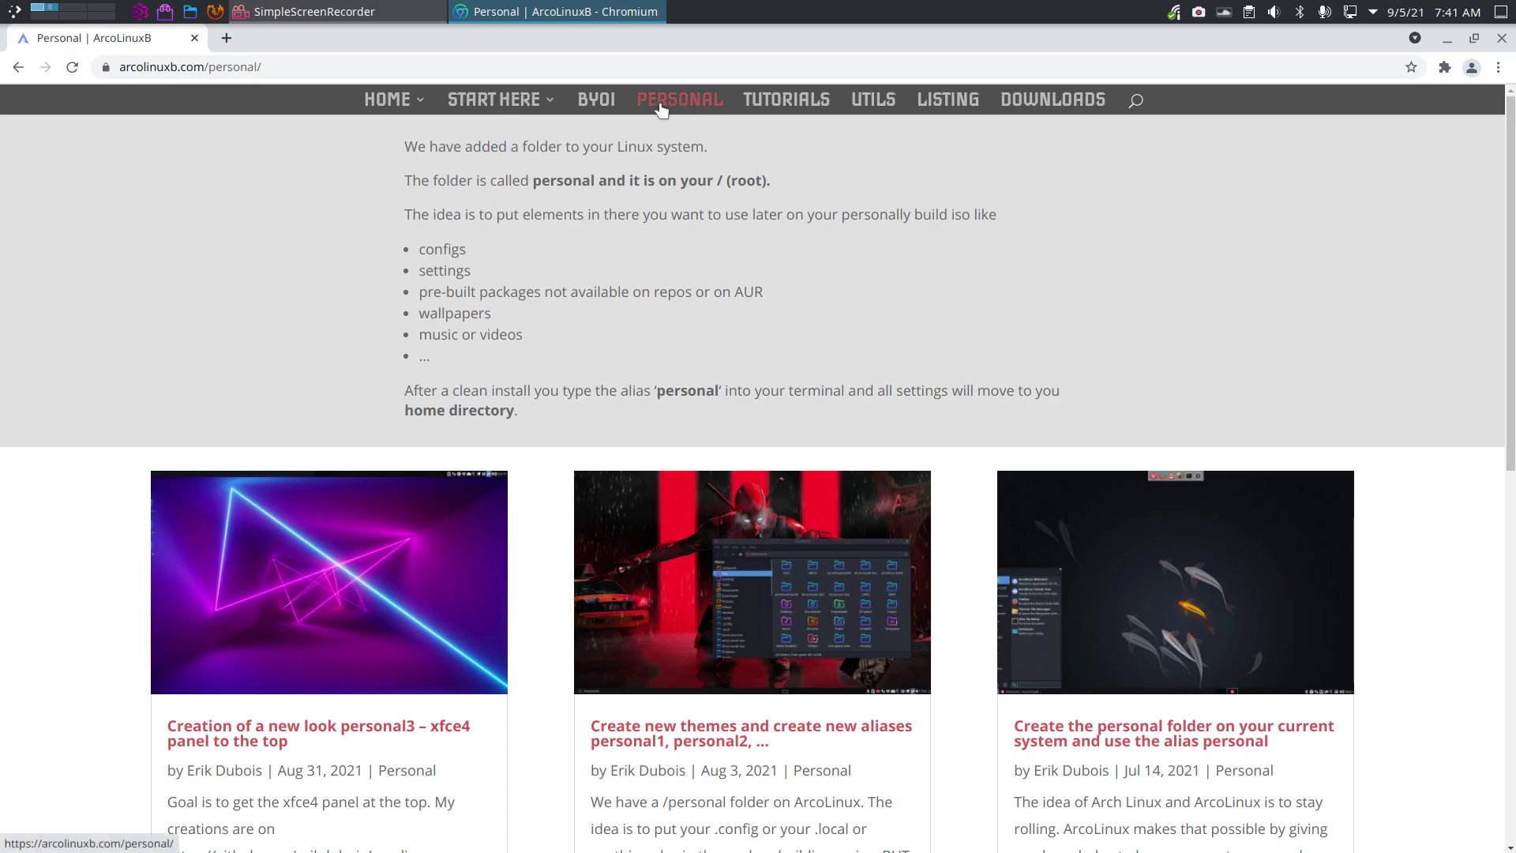
Scroll the Personal page, visit Tutorials, then return to the ArcoLinuxB homepage and scroll through it.
{"action": "scroll", "coordinate": [680, 211], "scroll_direction": "down", "scroll_amount": 3}
{"action": "scroll", "coordinate": [680, 211], "scroll_direction": "down", "scroll_amount": 8}
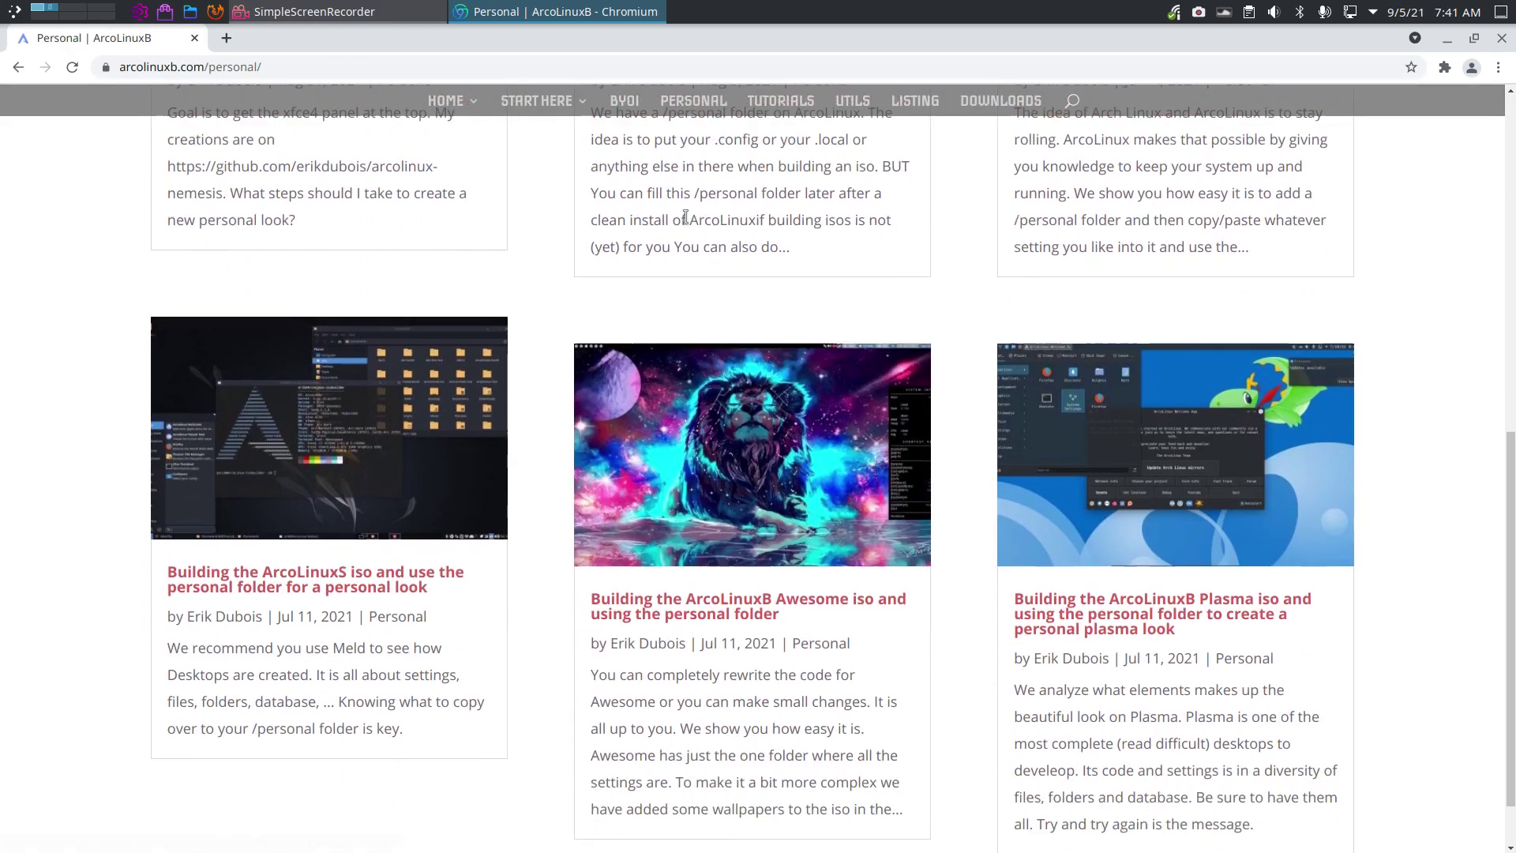
{"action": "scroll", "coordinate": [726, 237], "scroll_direction": "up", "scroll_amount": 5}
{"action": "scroll", "coordinate": [726, 237], "scroll_direction": "up", "scroll_amount": 4}
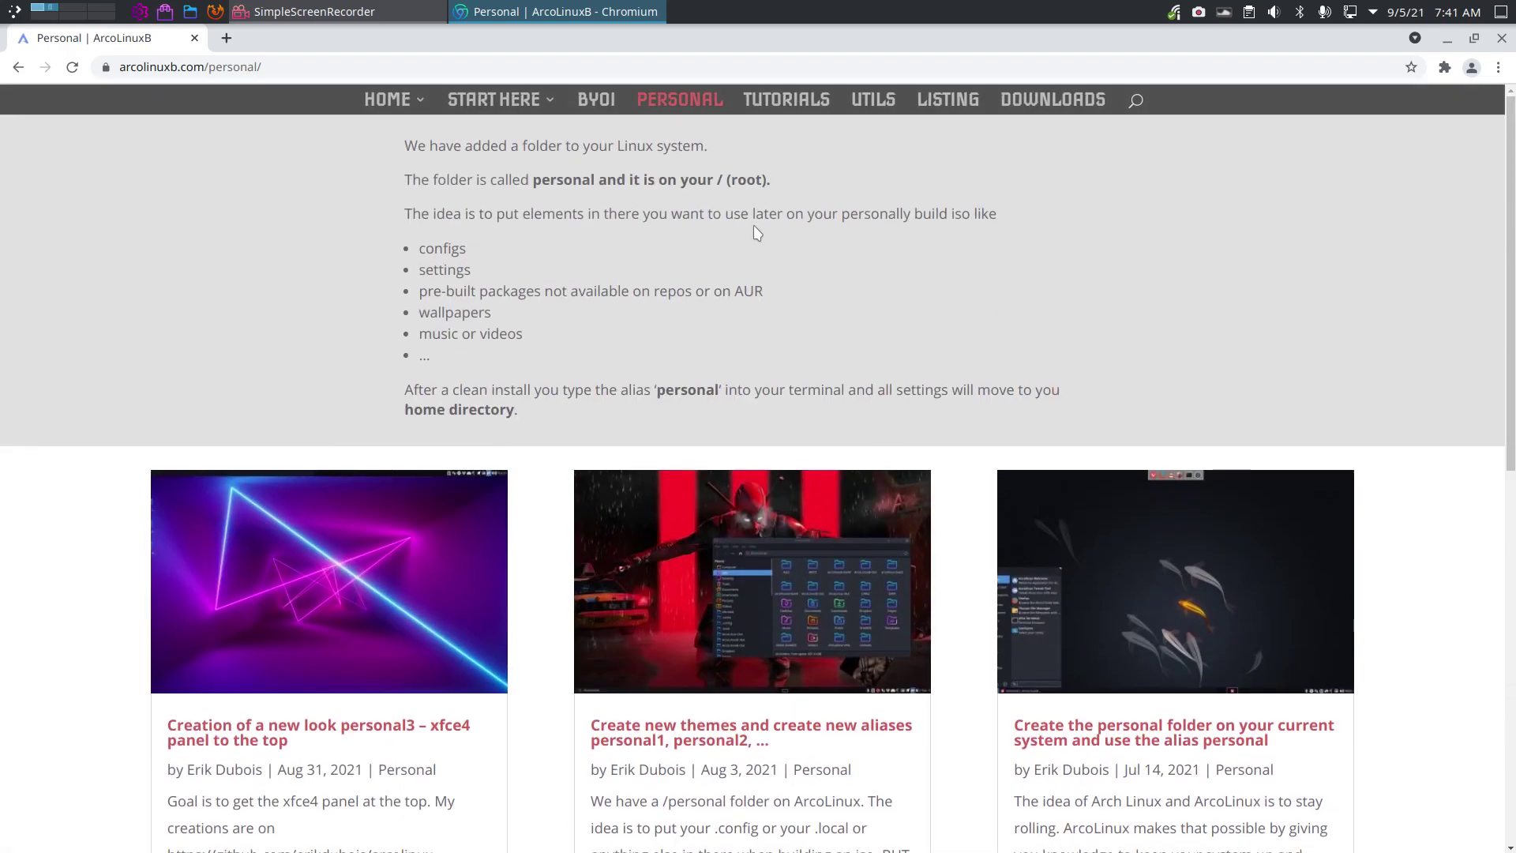
{"action": "left_click", "coordinate": [796, 108]}
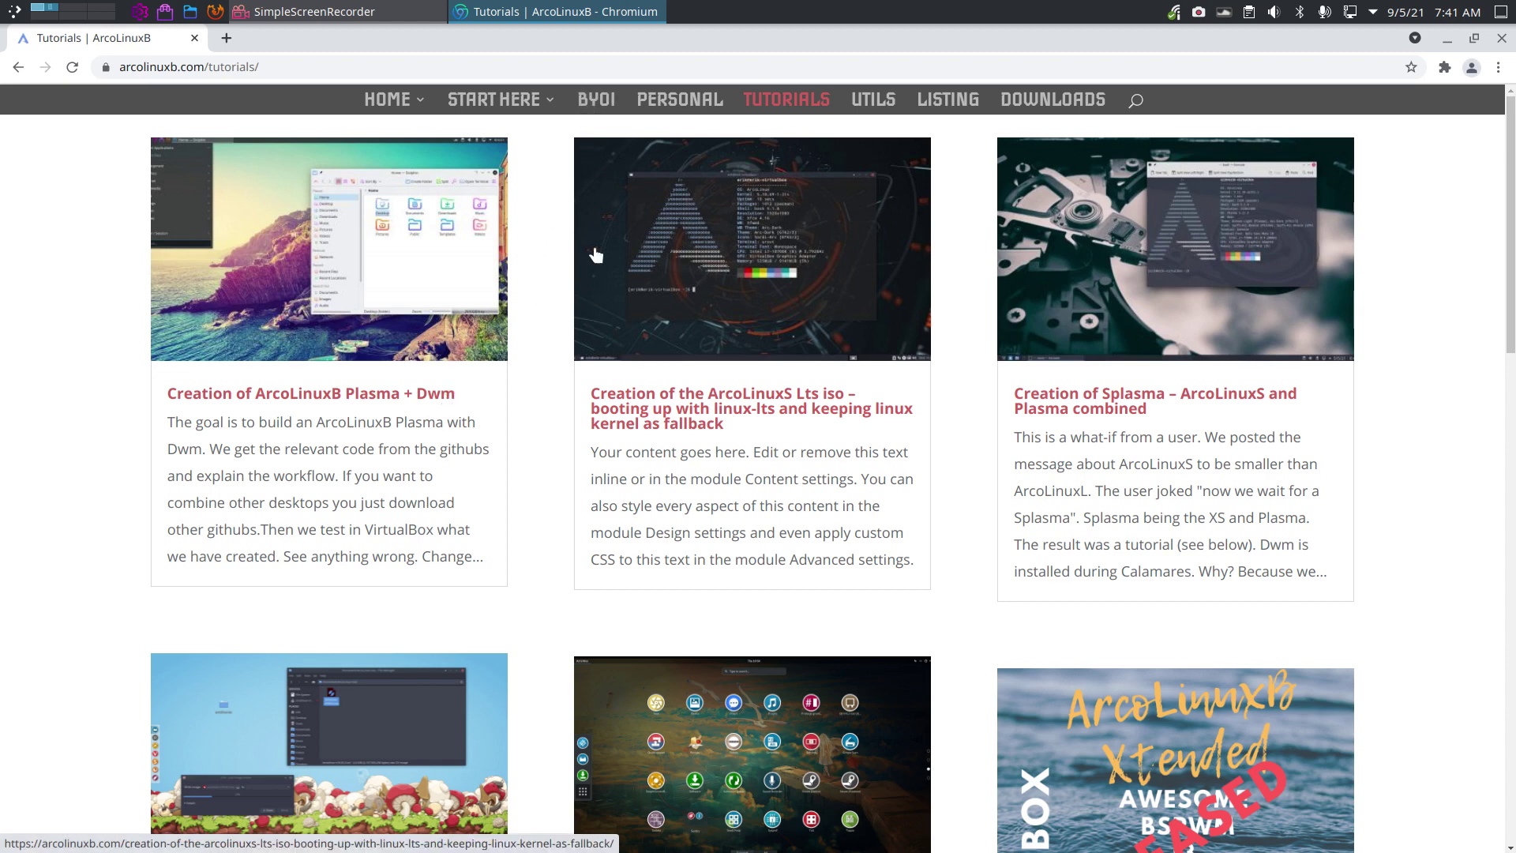
{"action": "left_click", "coordinate": [386, 101]}
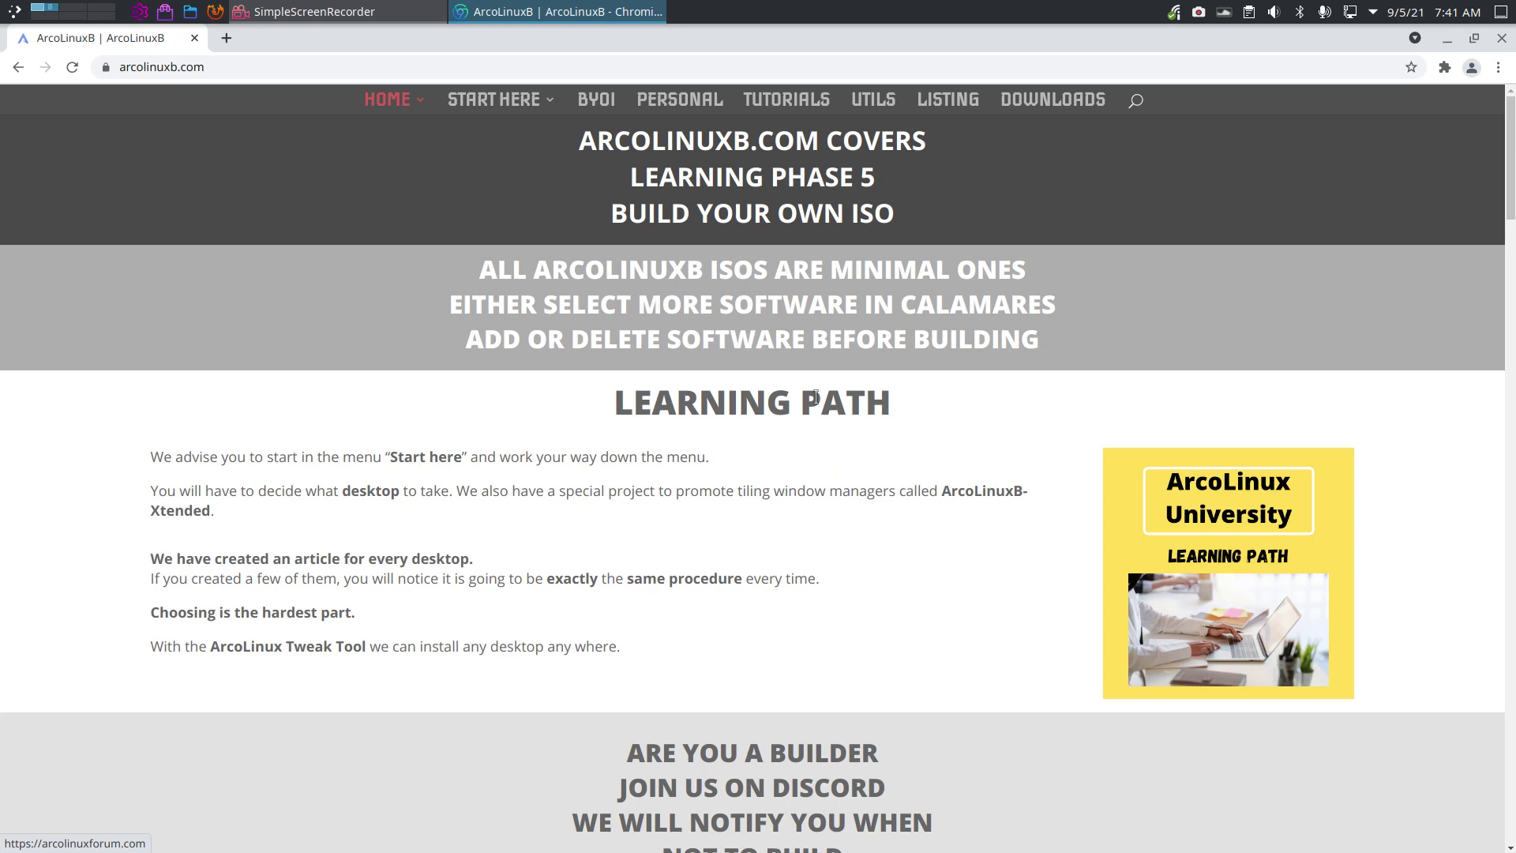
{"action": "scroll", "coordinate": [389, 607], "scroll_direction": "down", "scroll_amount": 3}
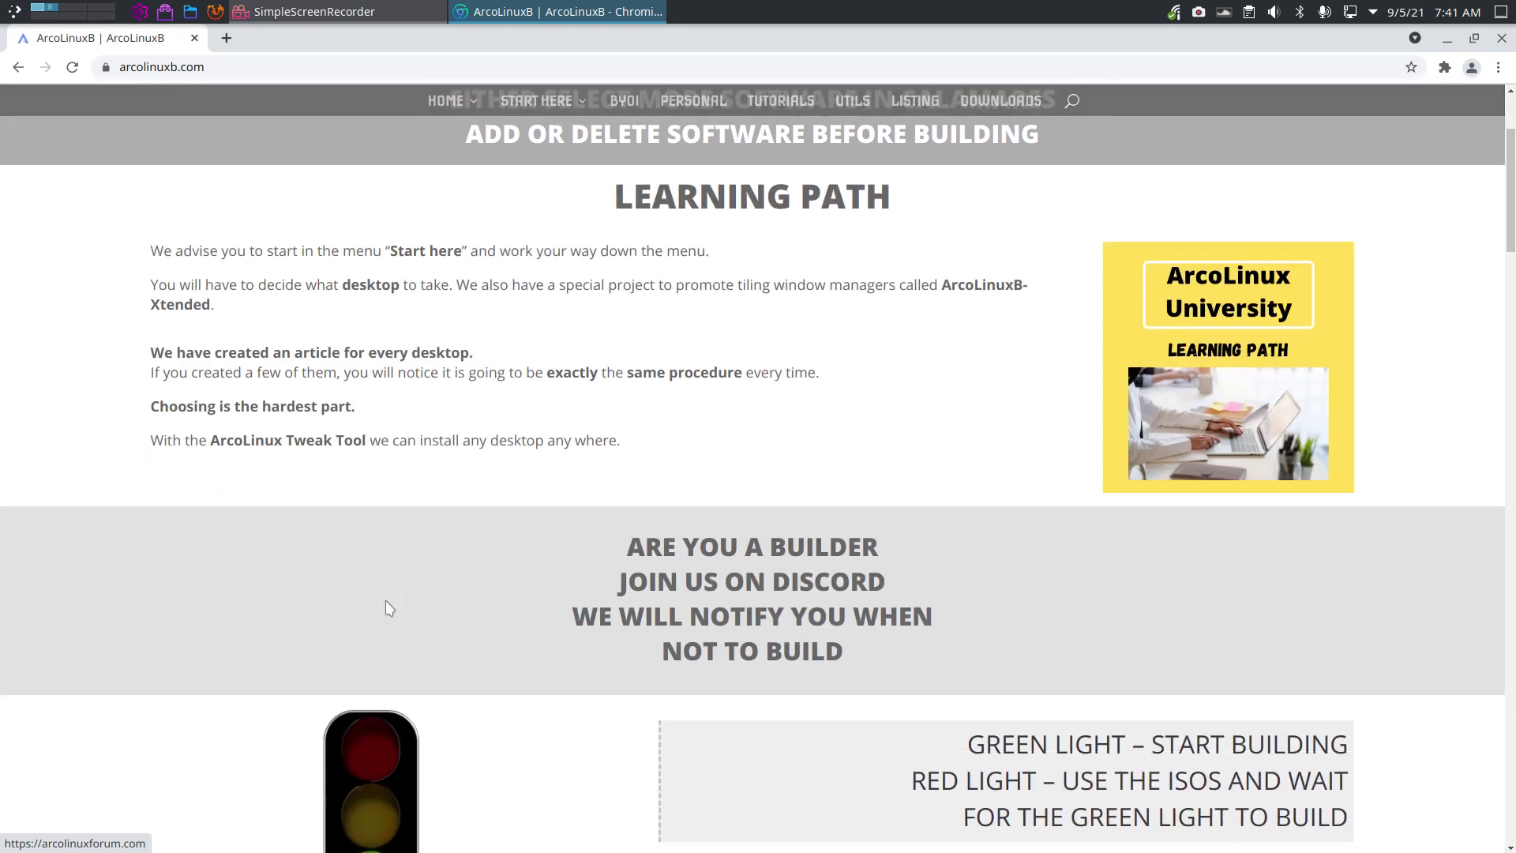
{"action": "scroll", "coordinate": [388, 608], "scroll_direction": "up", "scroll_amount": 3}
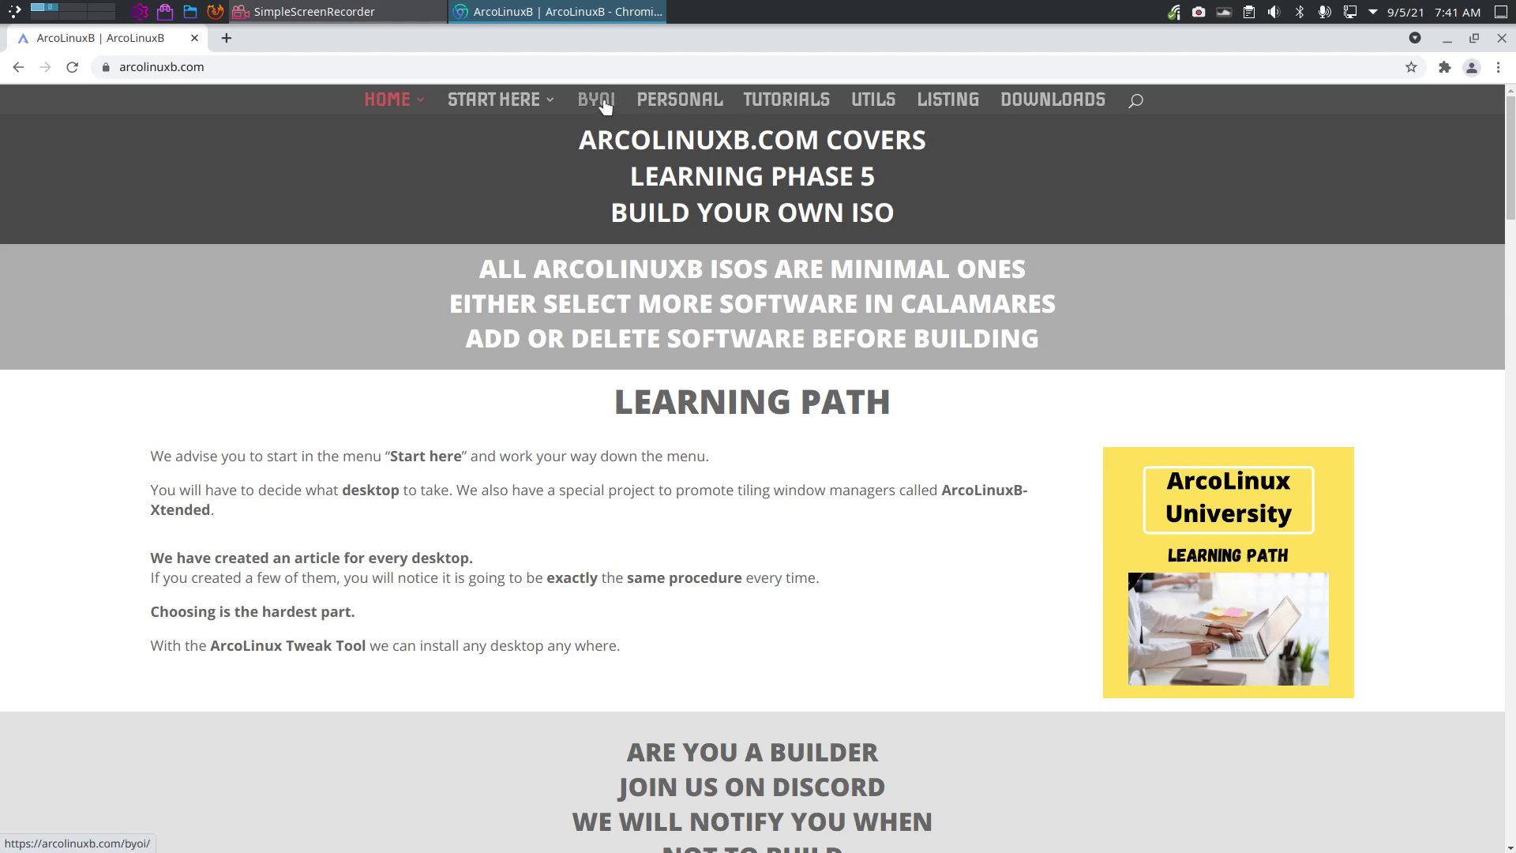
{"action": "left_click", "coordinate": [1446, 40]}
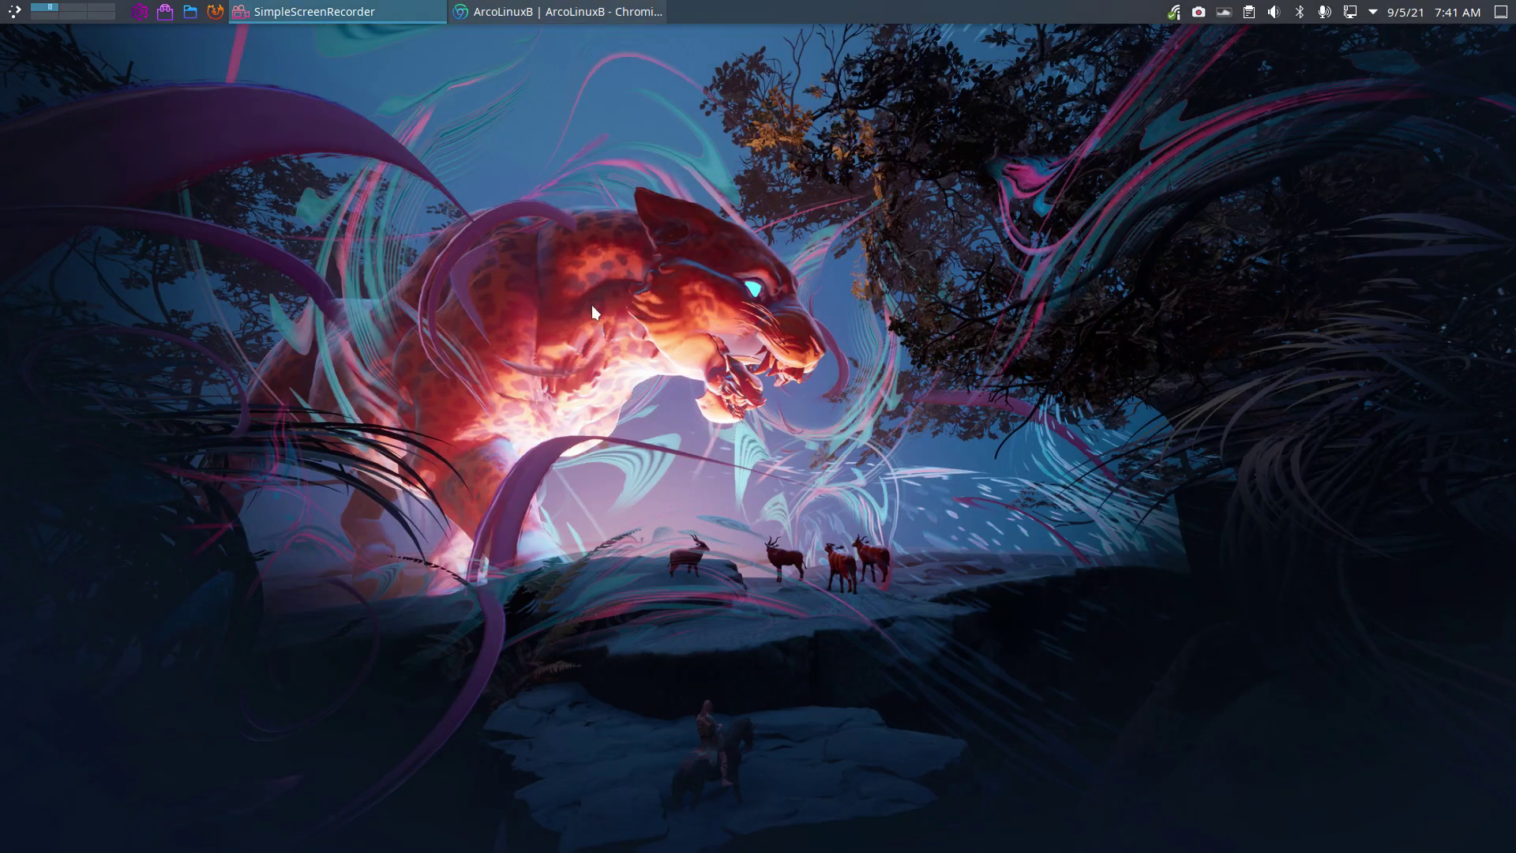
{"action": "key", "text": "ctrl+alt+t"}
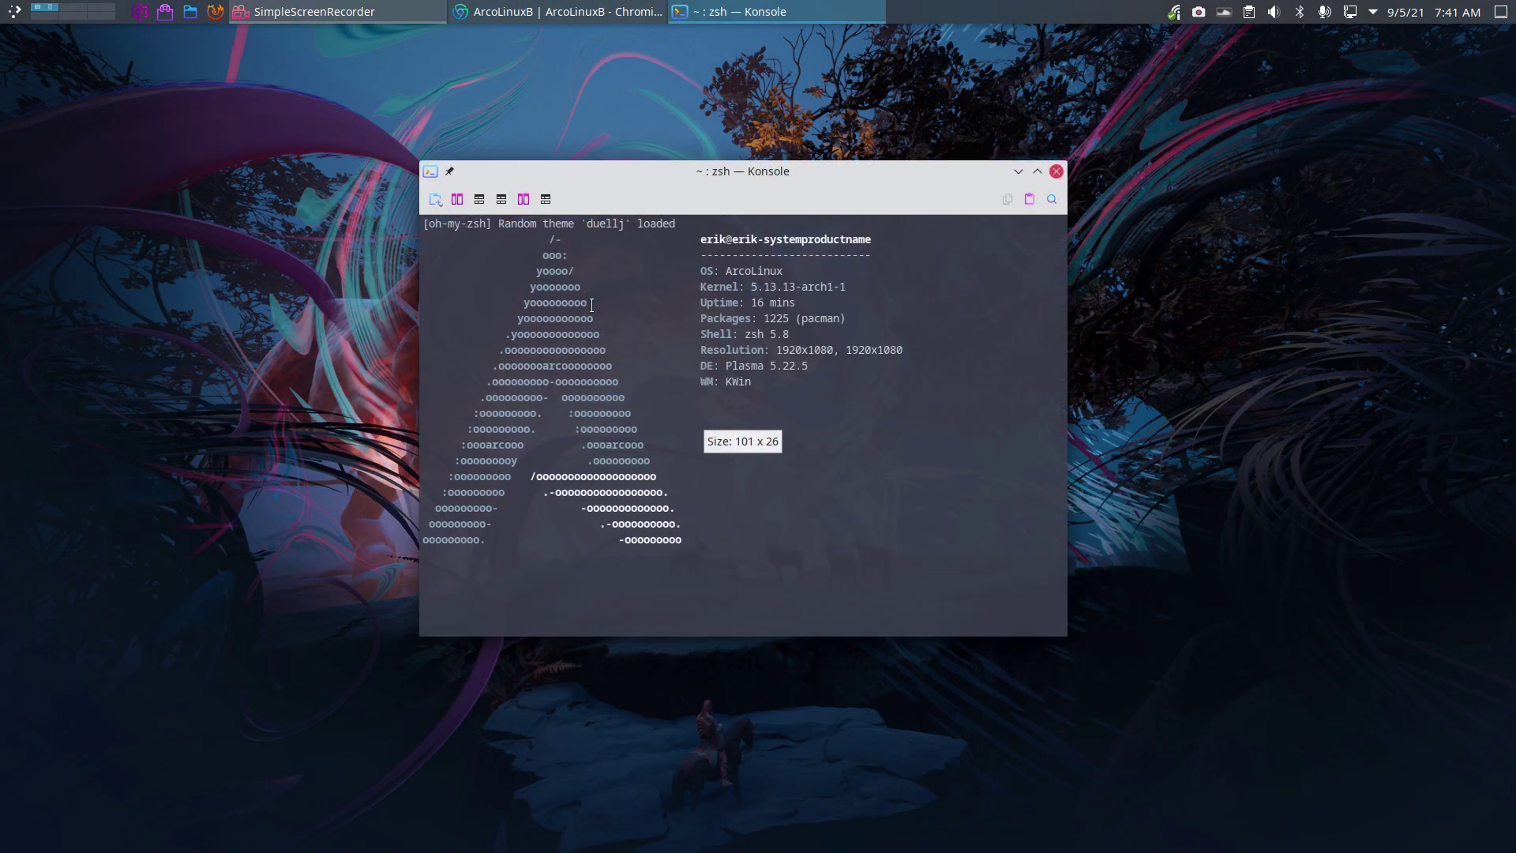
{"action": "type", "text": "sudo p"}
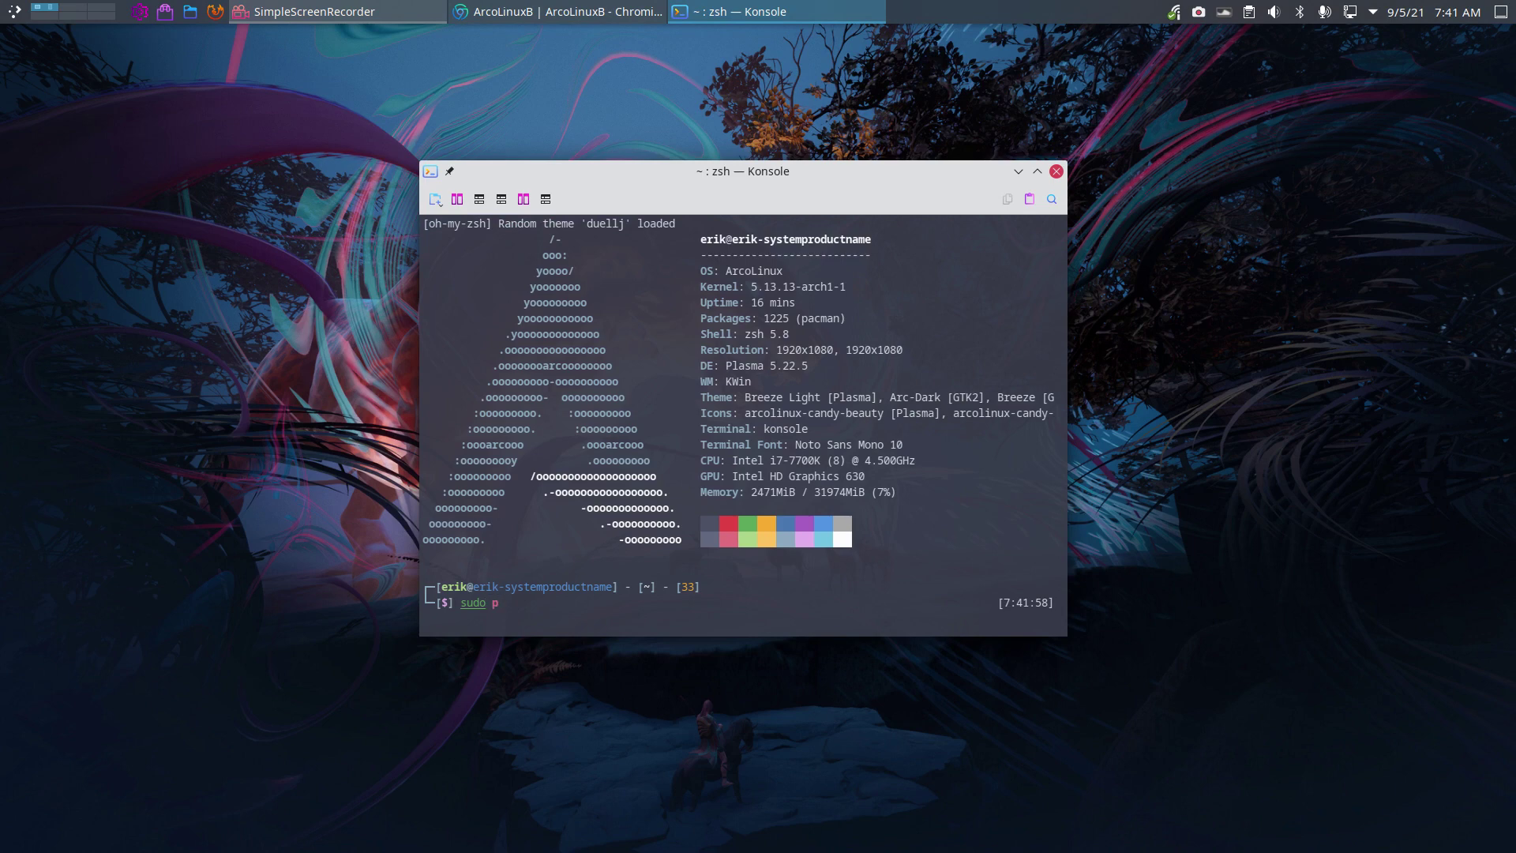
{"action": "type", "text": "acman"}
{"action": "type", "text": "-S cuter"}
{"action": "key", "text": "BackSpace"}
{"action": "type", "text": "fish"}
{"action": "key", "text": "ctrl+plus"}
{"action": "key", "text": "ctrl+plus"}
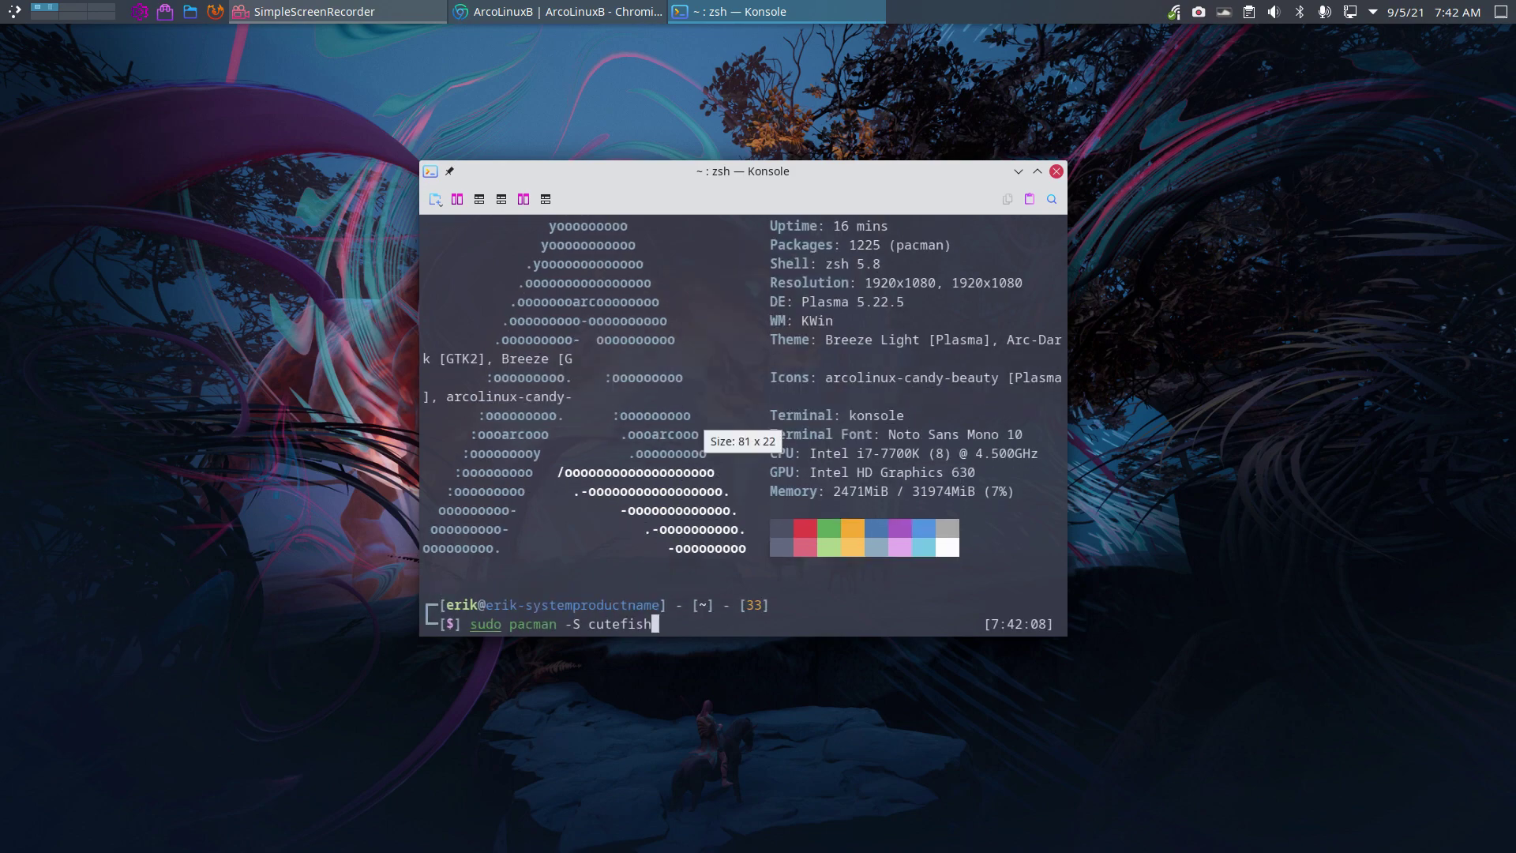
{"action": "left_click_drag", "start_coordinate": [738, 170], "coordinate": [678, 98]}
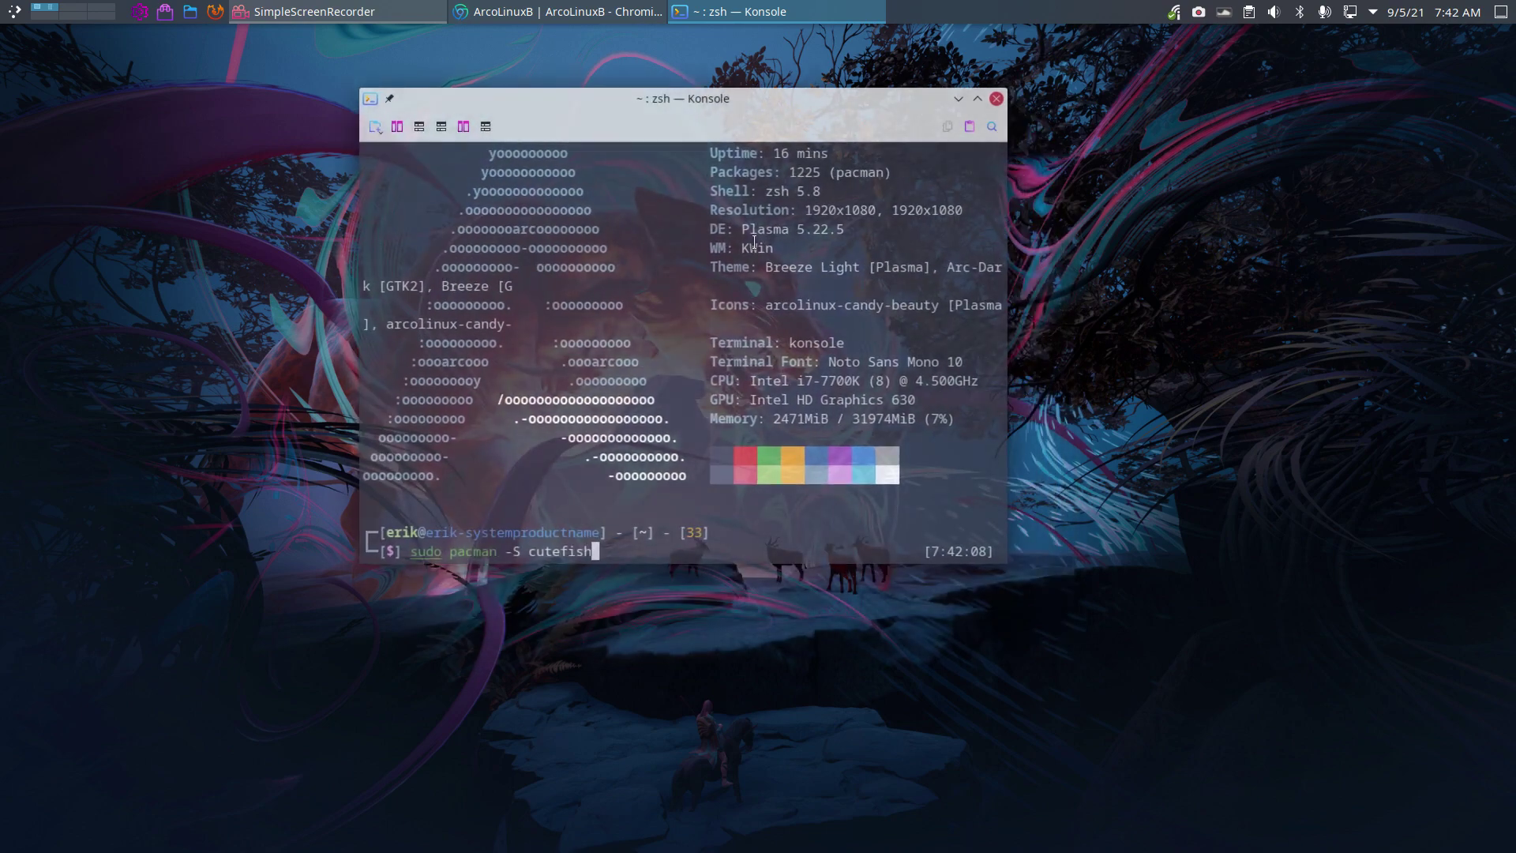
{"action": "left_click_drag", "start_coordinate": [1011, 546], "coordinate": [1248, 547]}
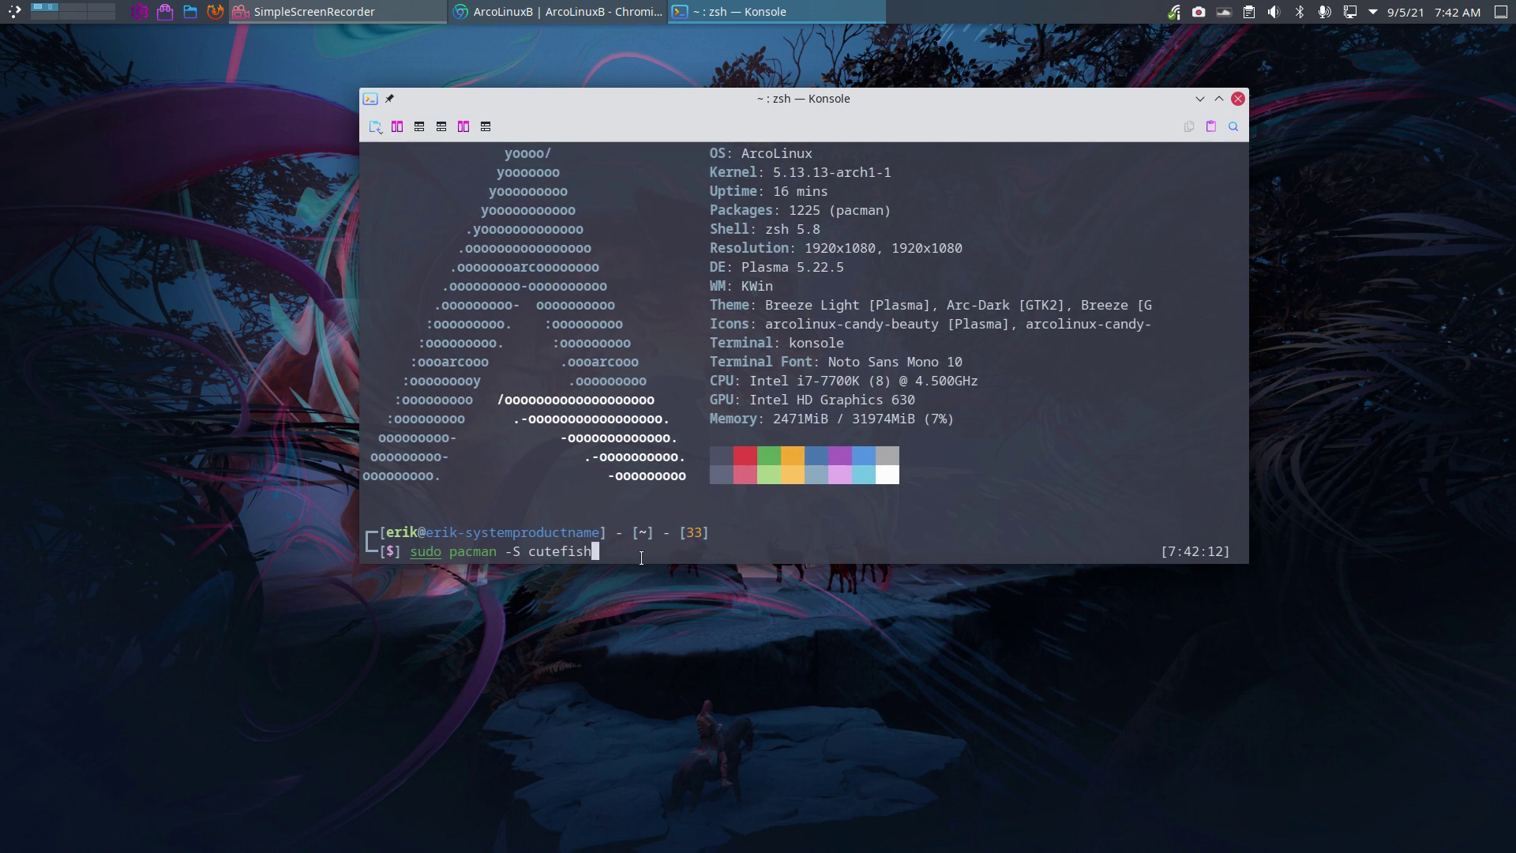
{"action": "key", "text": "ctrl+c"}
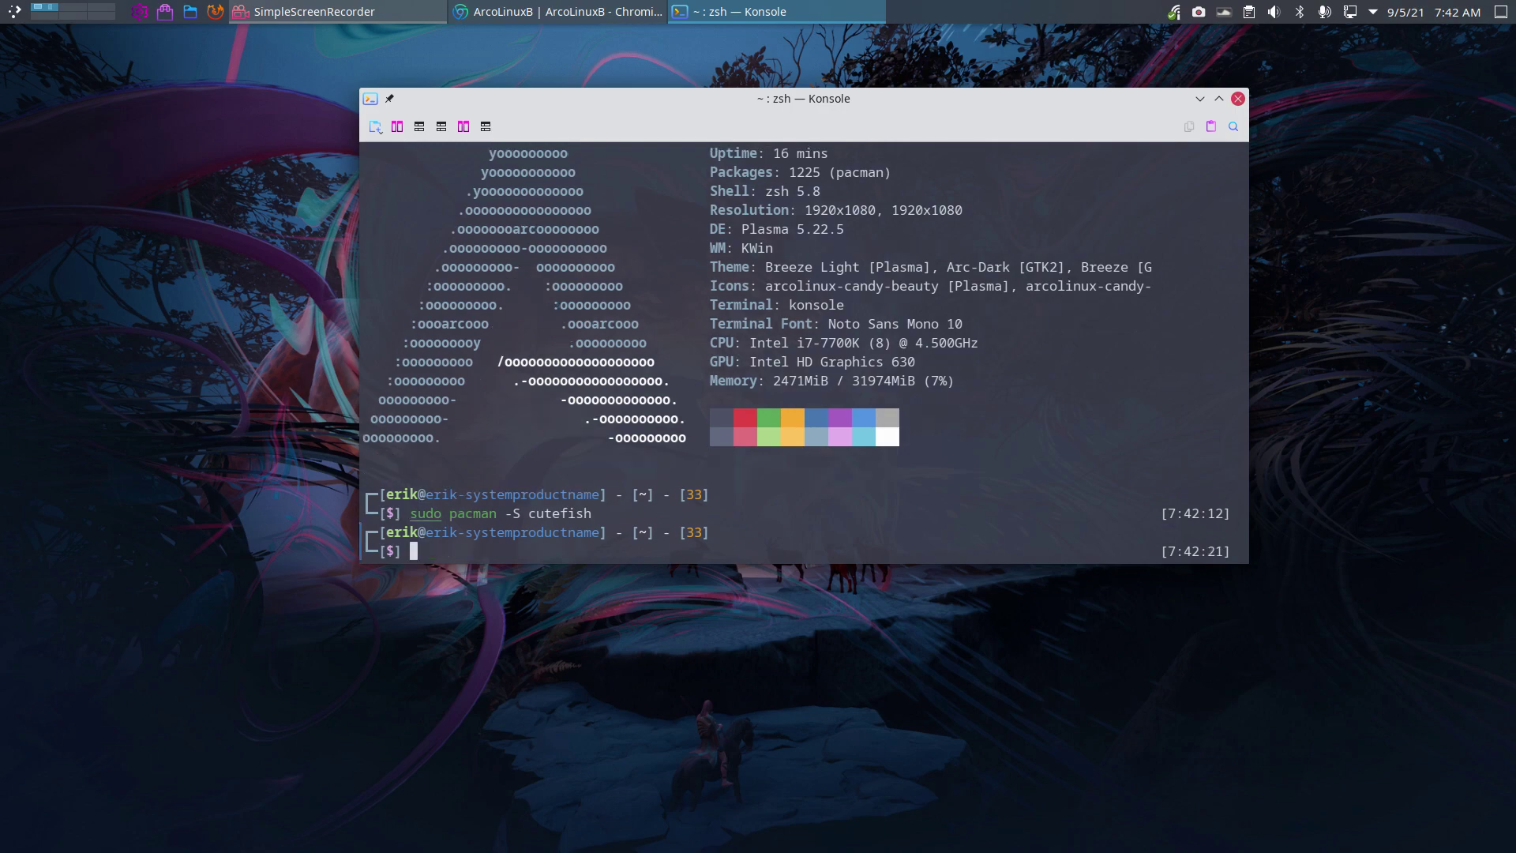
Close the terminal and move the VirtualBox Manager window up and to the left.
{"action": "left_click", "coordinate": [1238, 99]}
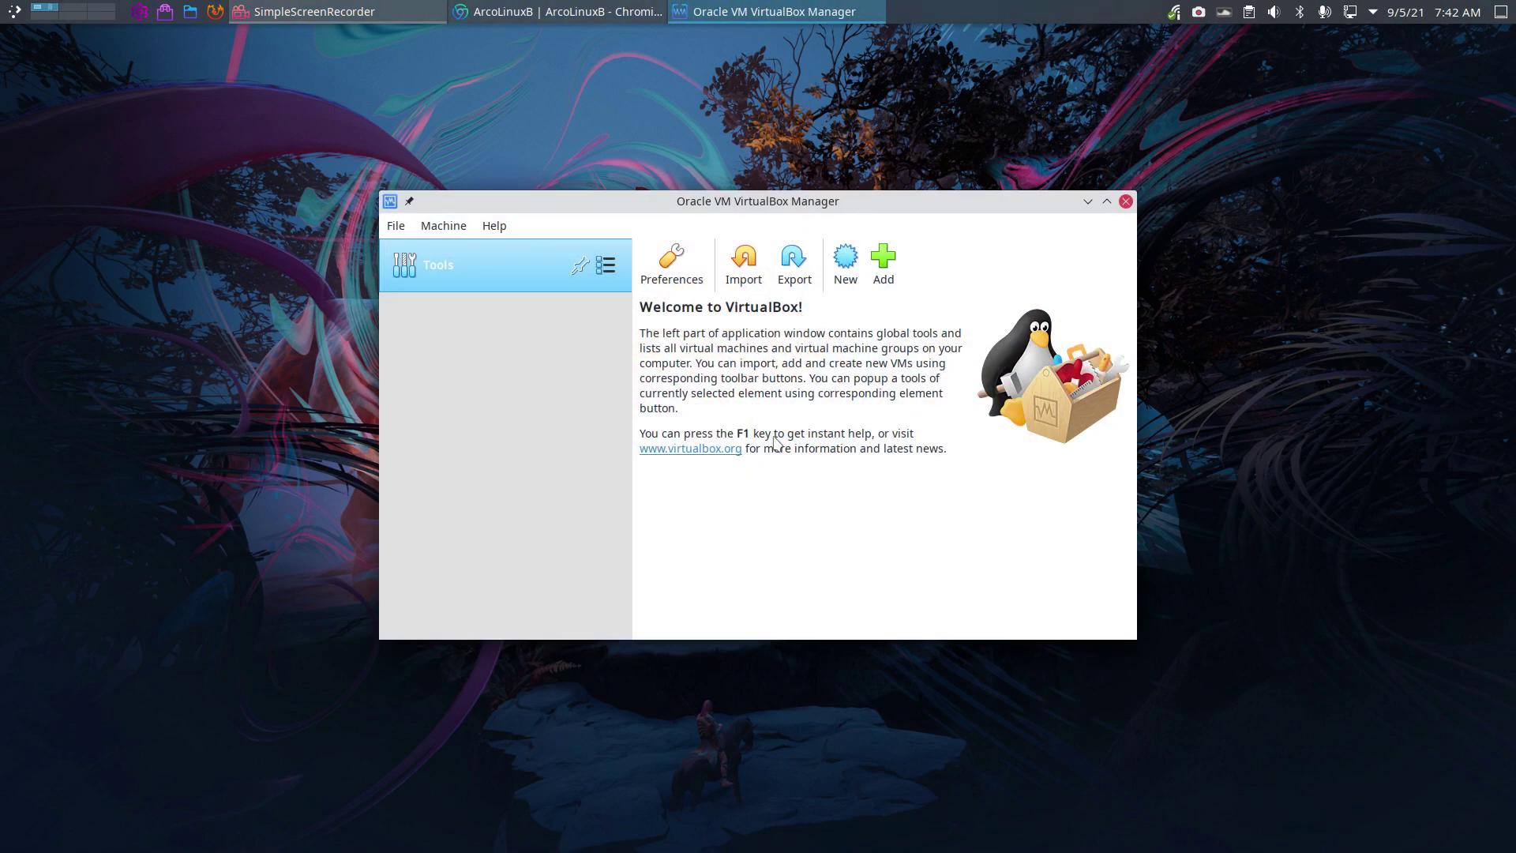
{"action": "left_click_drag", "start_coordinate": [767, 200], "coordinate": [710, 132]}
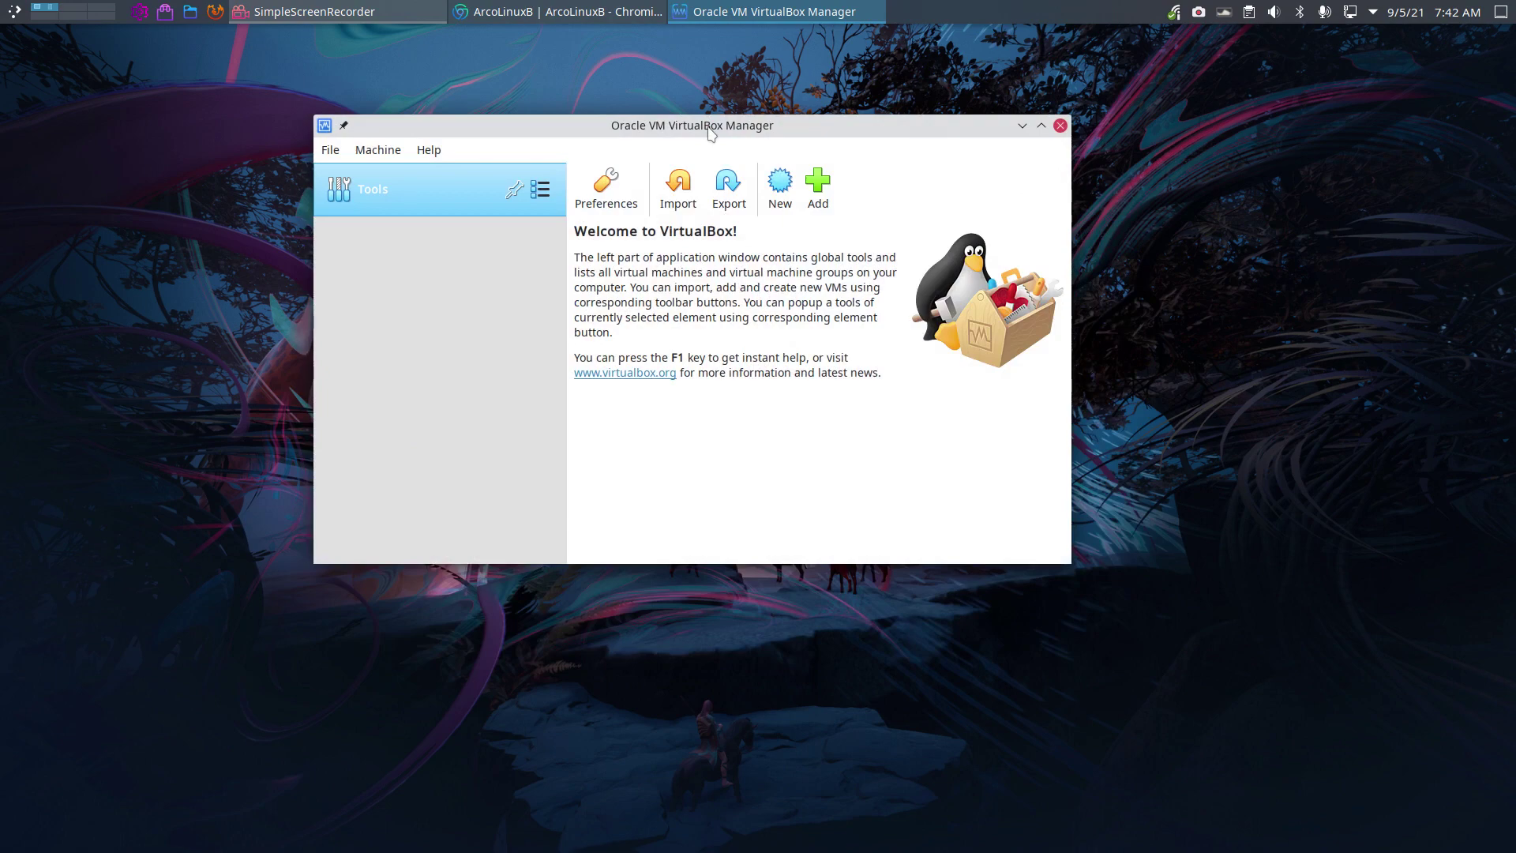
Inspect the VirtualBox VMs/template folder with template.vbox and template.vdi in Dolphin, then close Dolphin.
{"action": "key", "text": "super+e"}
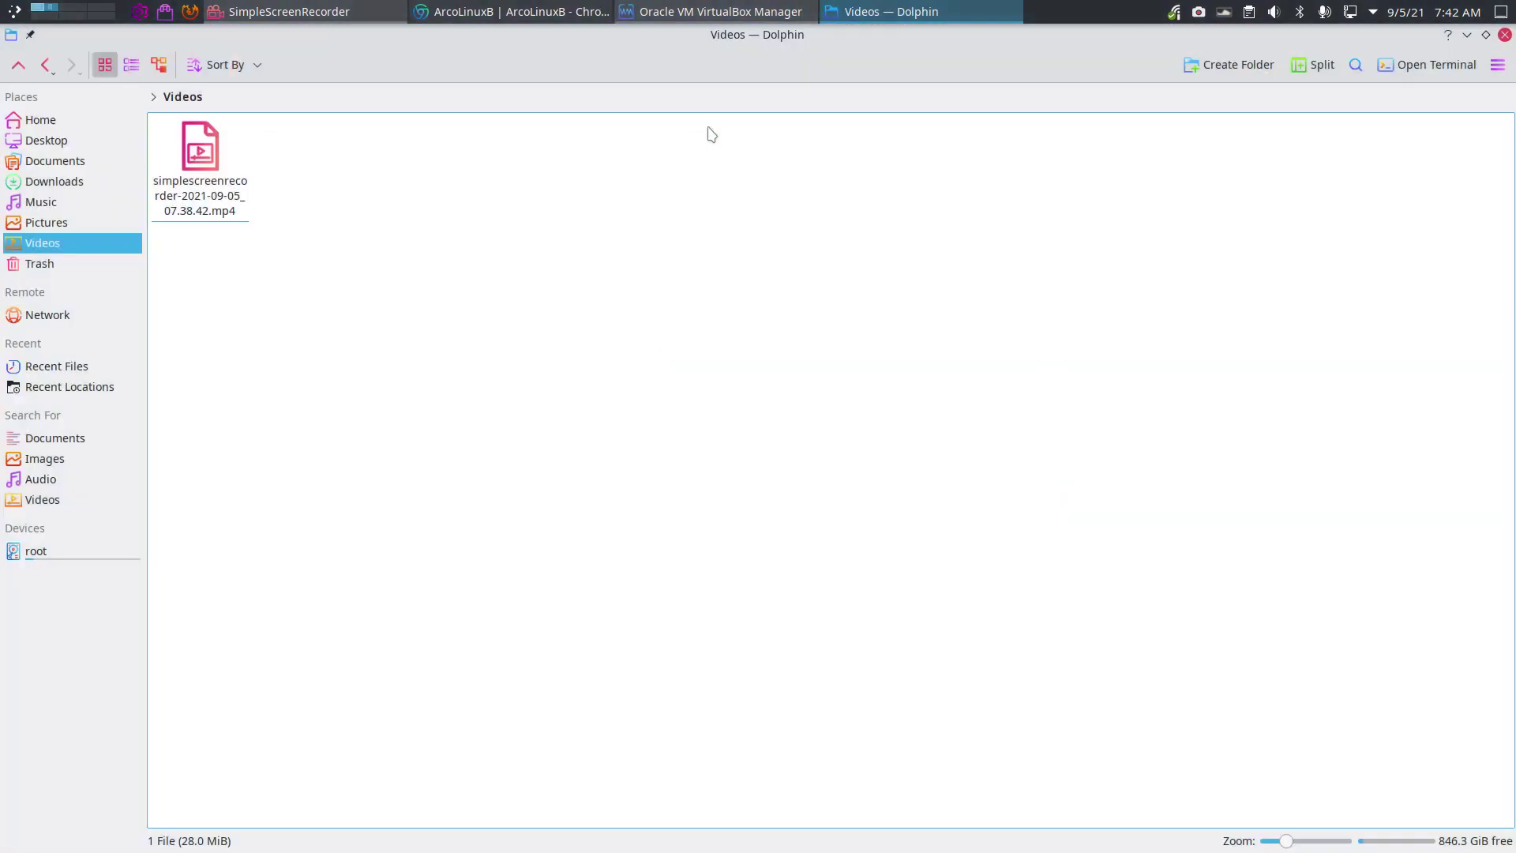
{"action": "left_click", "coordinate": [88, 143]}
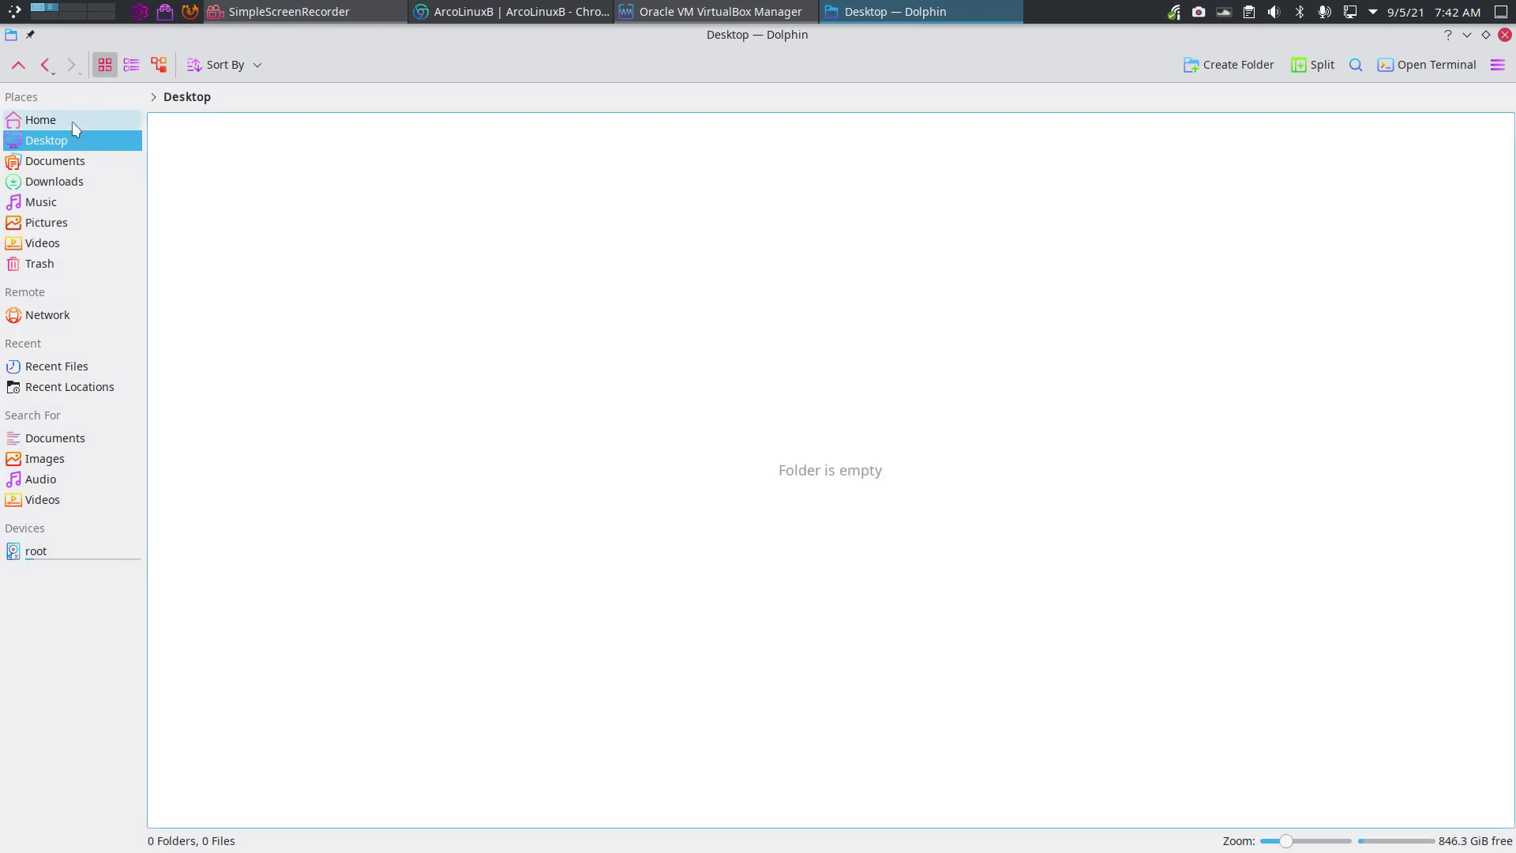
{"action": "left_click", "coordinate": [72, 121]}
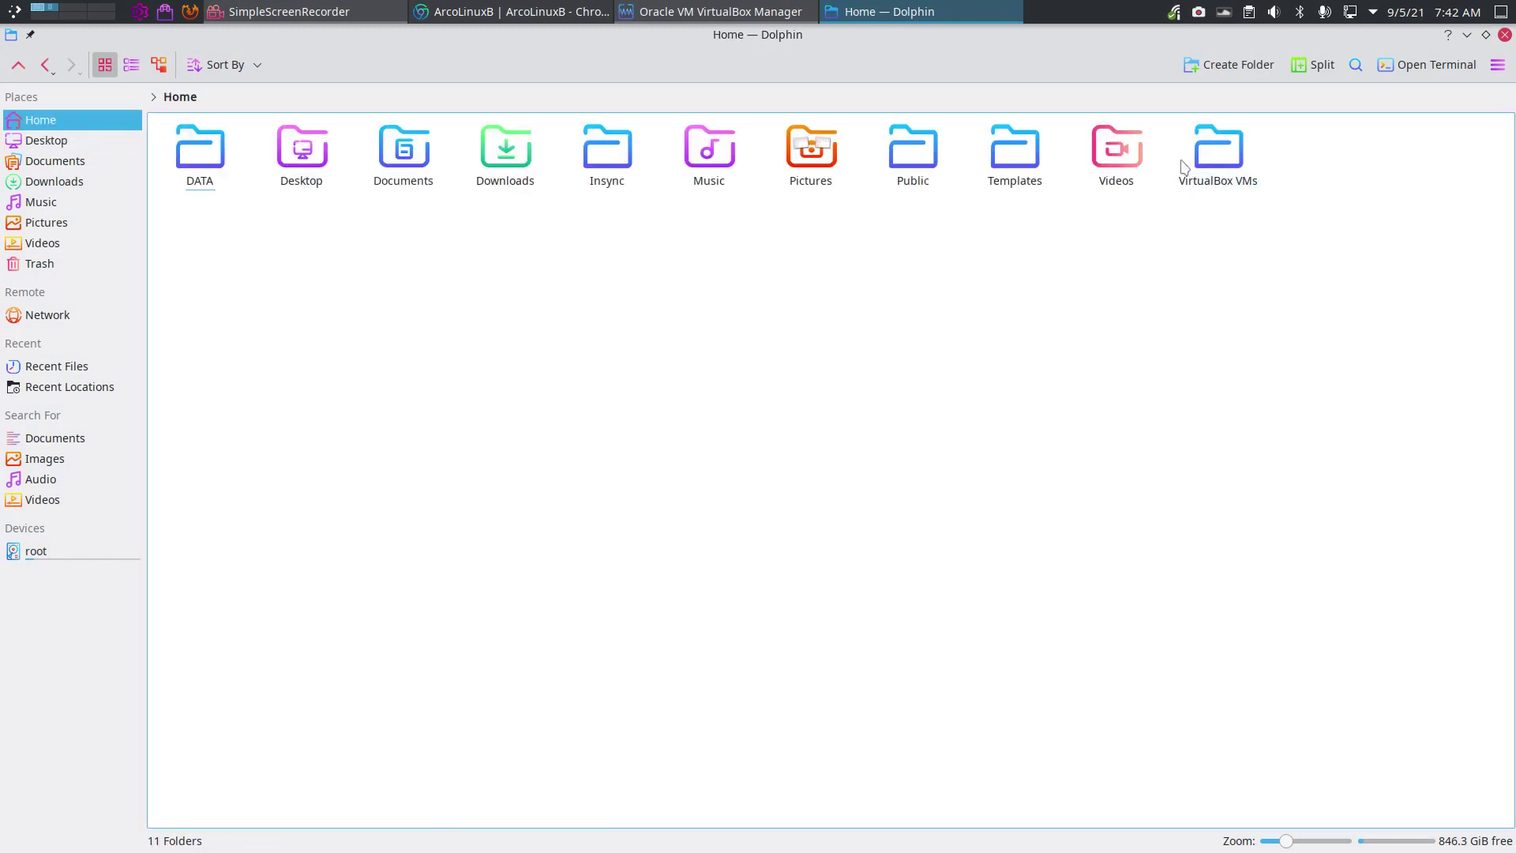
{"action": "double_click", "coordinate": [1196, 162]}
{"action": "left_click", "coordinate": [210, 140]}
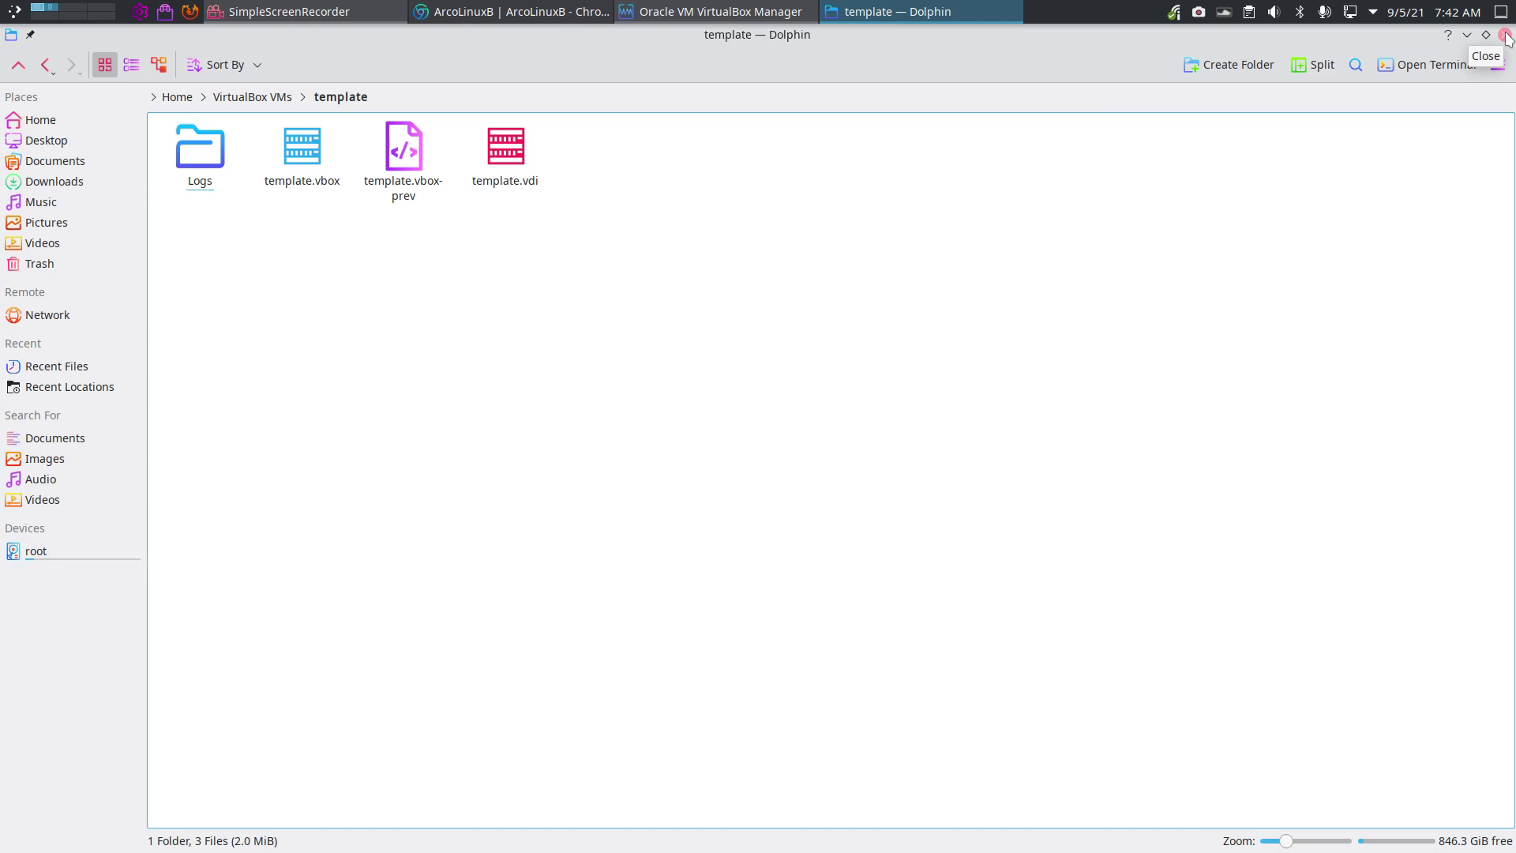
{"action": "left_click", "coordinate": [1505, 35]}
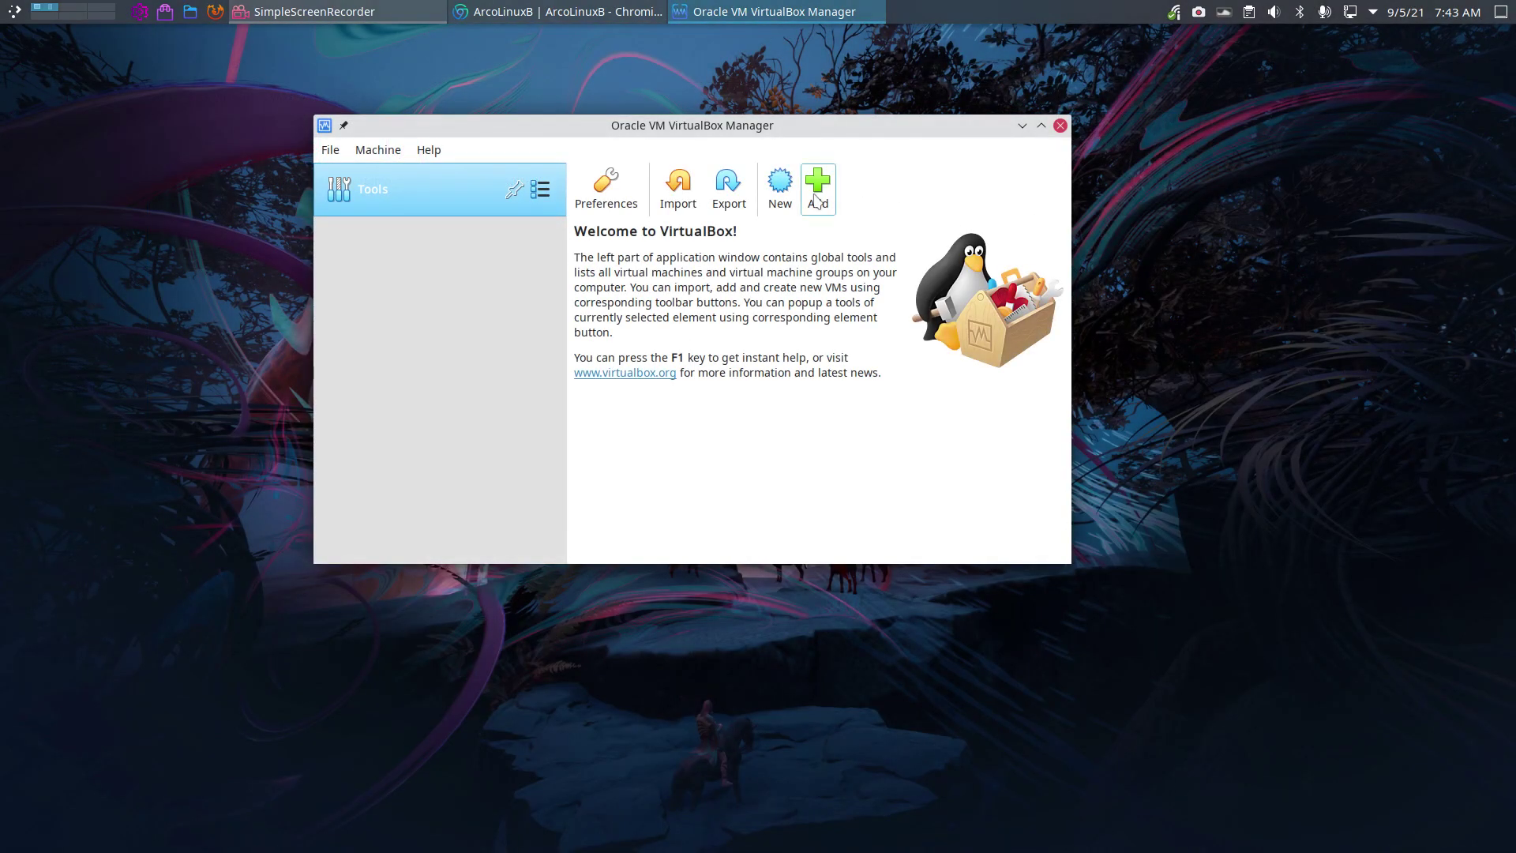
Add the template VM from template/template.vbox and maximize the VirtualBox Manager window.
{"action": "left_click", "coordinate": [817, 199]}
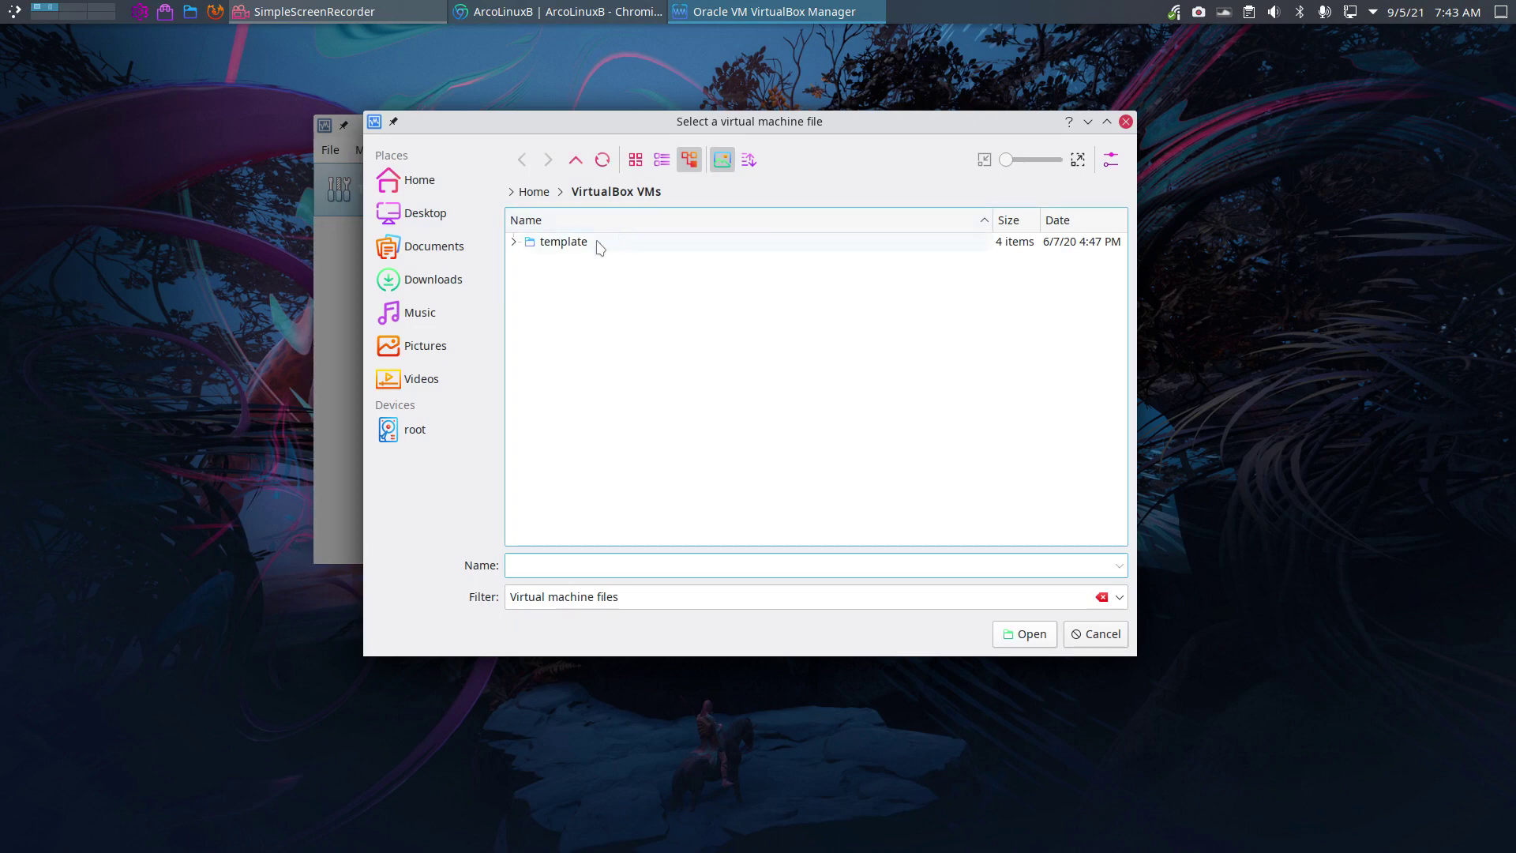
{"action": "double_click", "coordinate": [600, 247]}
{"action": "left_click", "coordinate": [592, 261]}
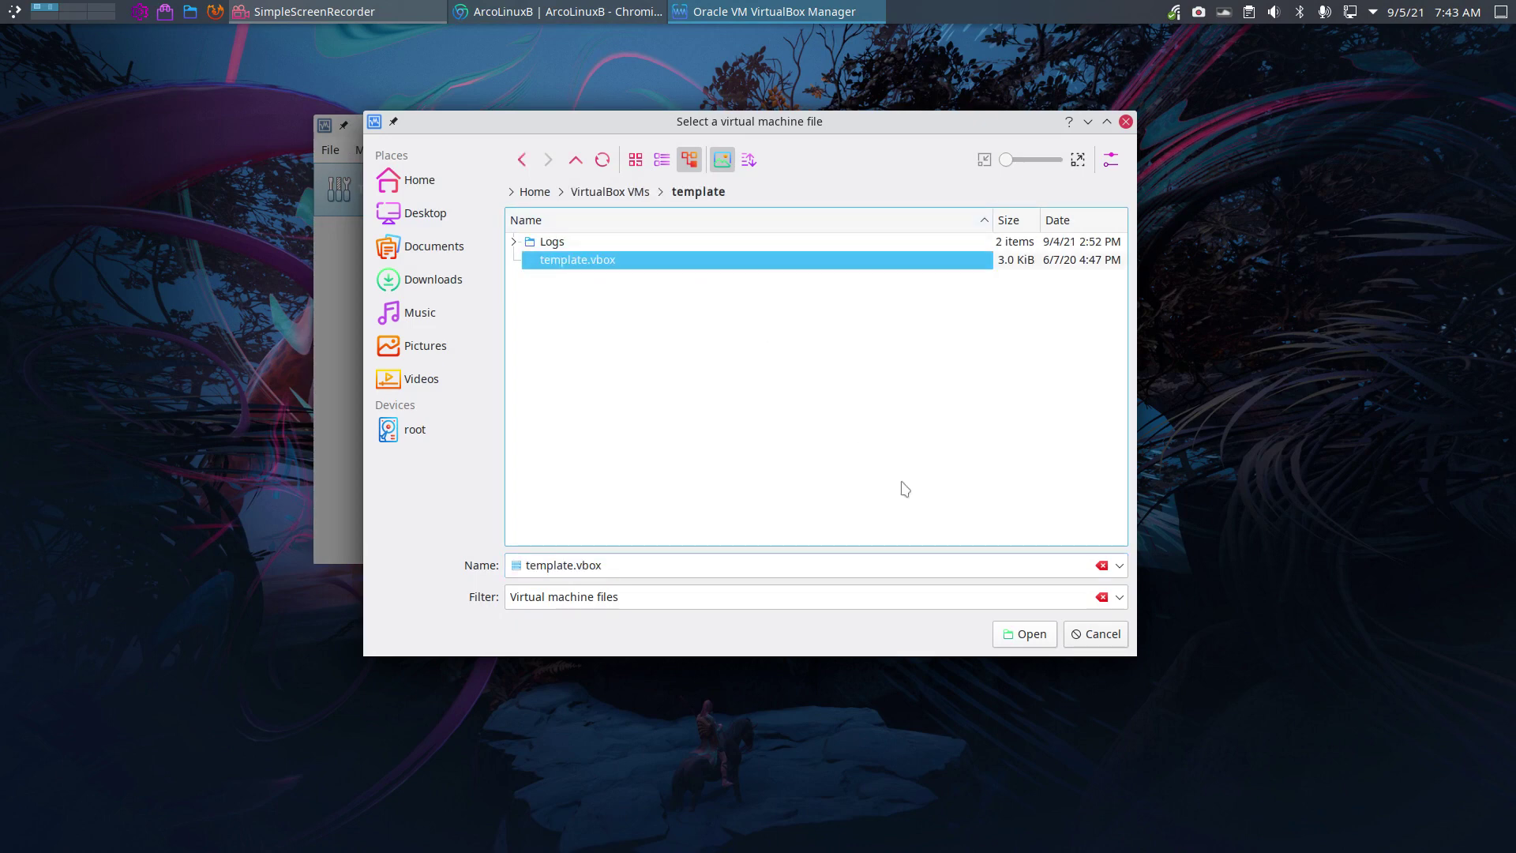
{"action": "left_click", "coordinate": [1009, 637]}
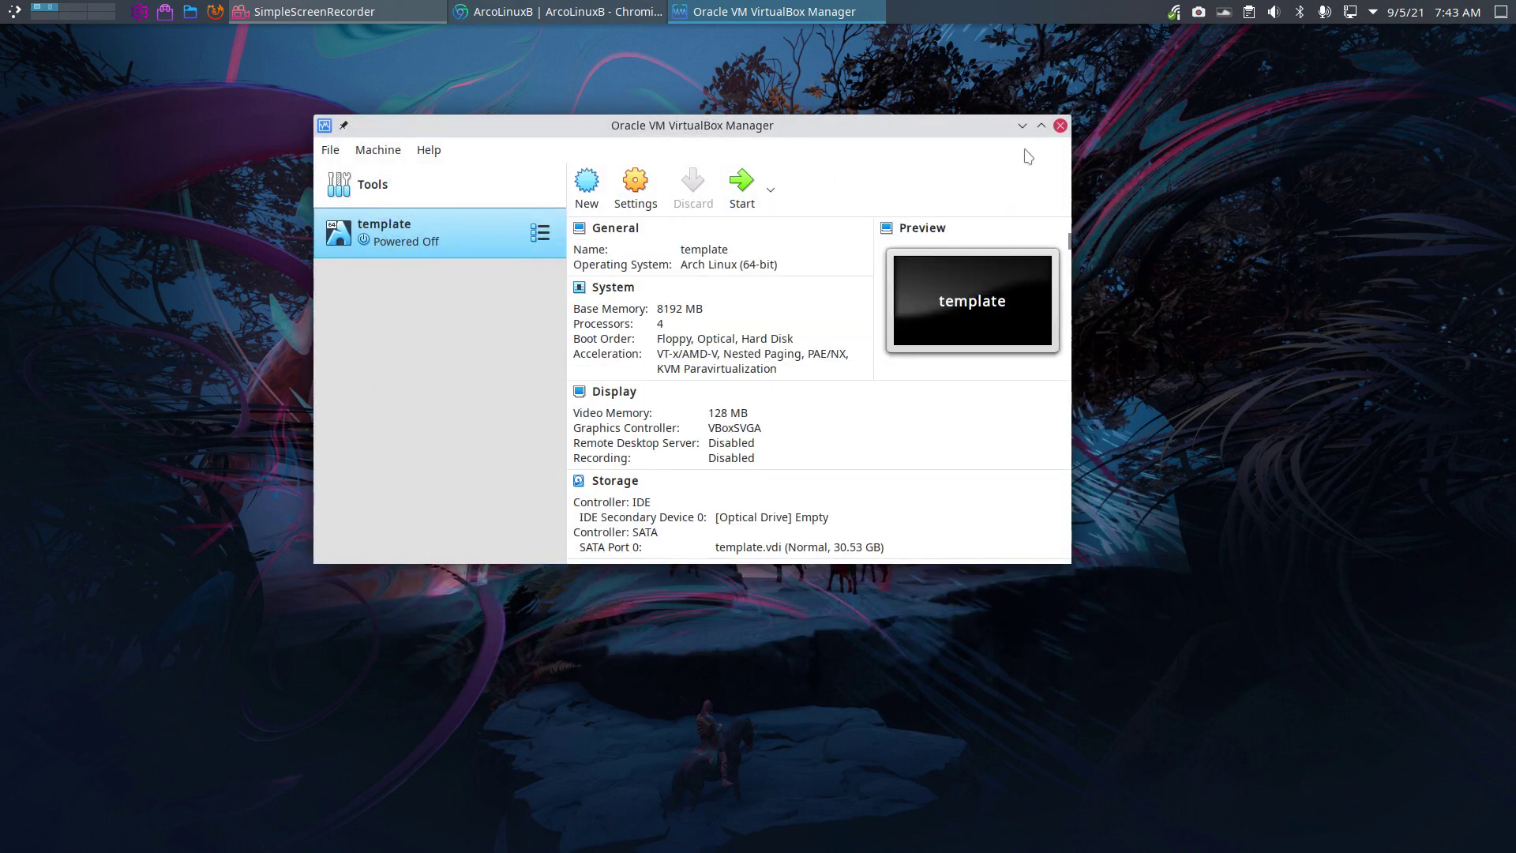
{"action": "left_click", "coordinate": [1041, 126]}
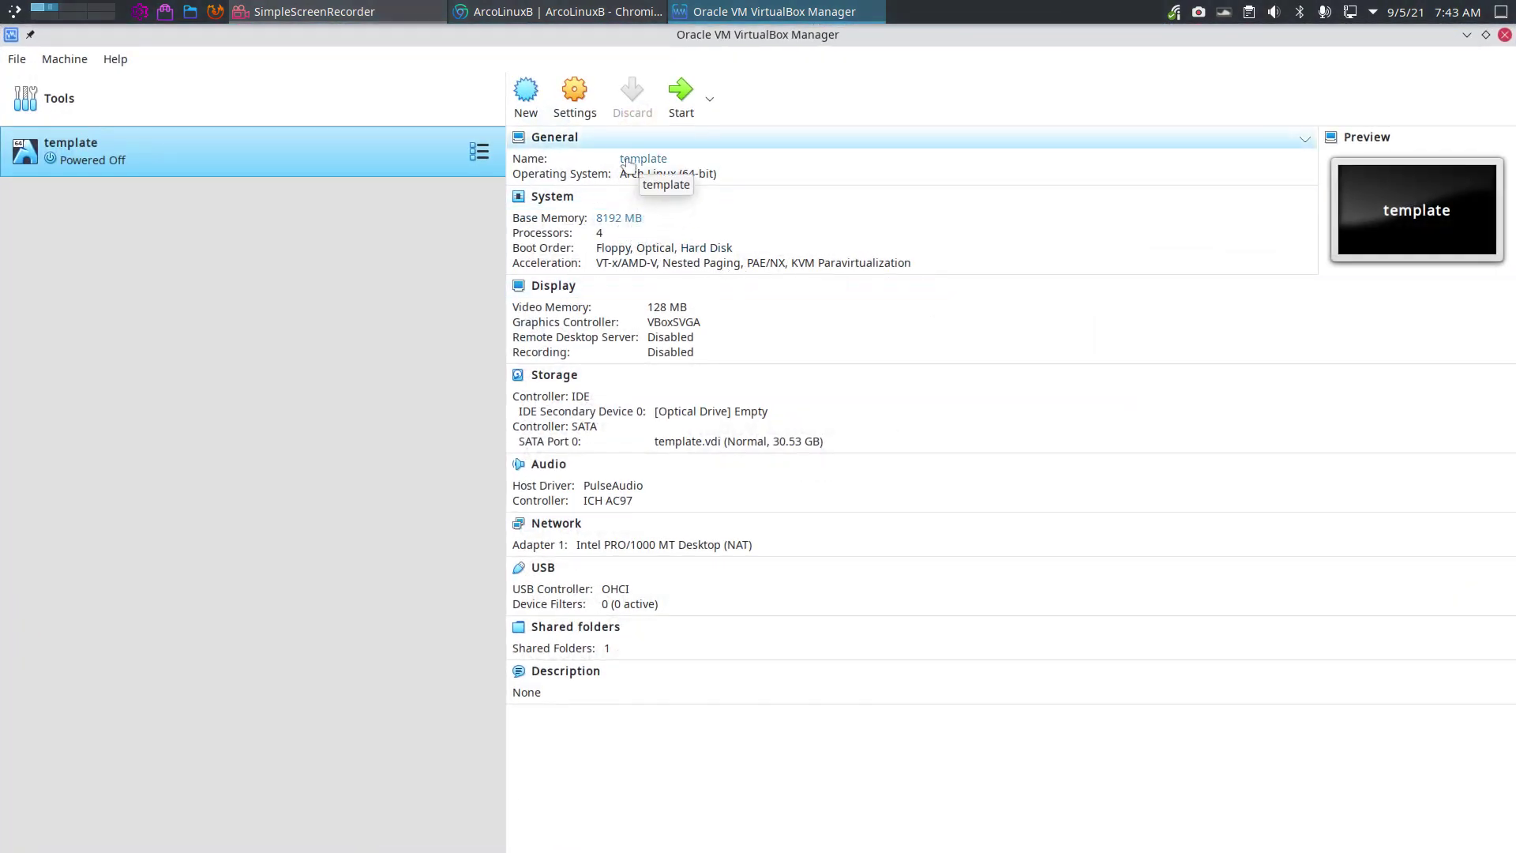
Review the template VM's General settings: Advanced, Description and Disk Encryption.
{"action": "left_click", "coordinate": [576, 98]}
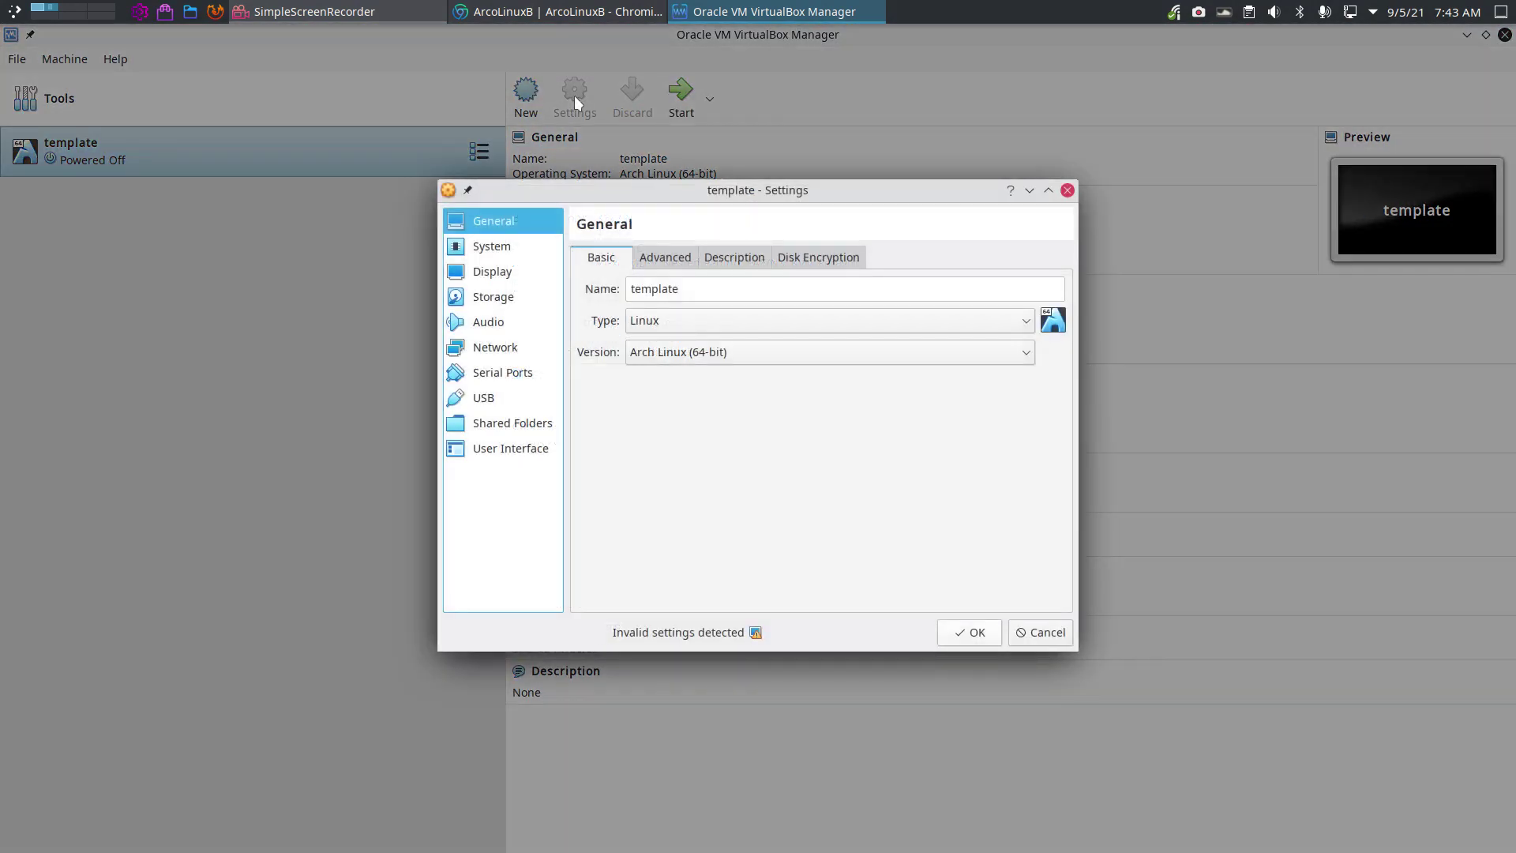
{"action": "left_click_drag", "start_coordinate": [768, 185], "coordinate": [781, 167]}
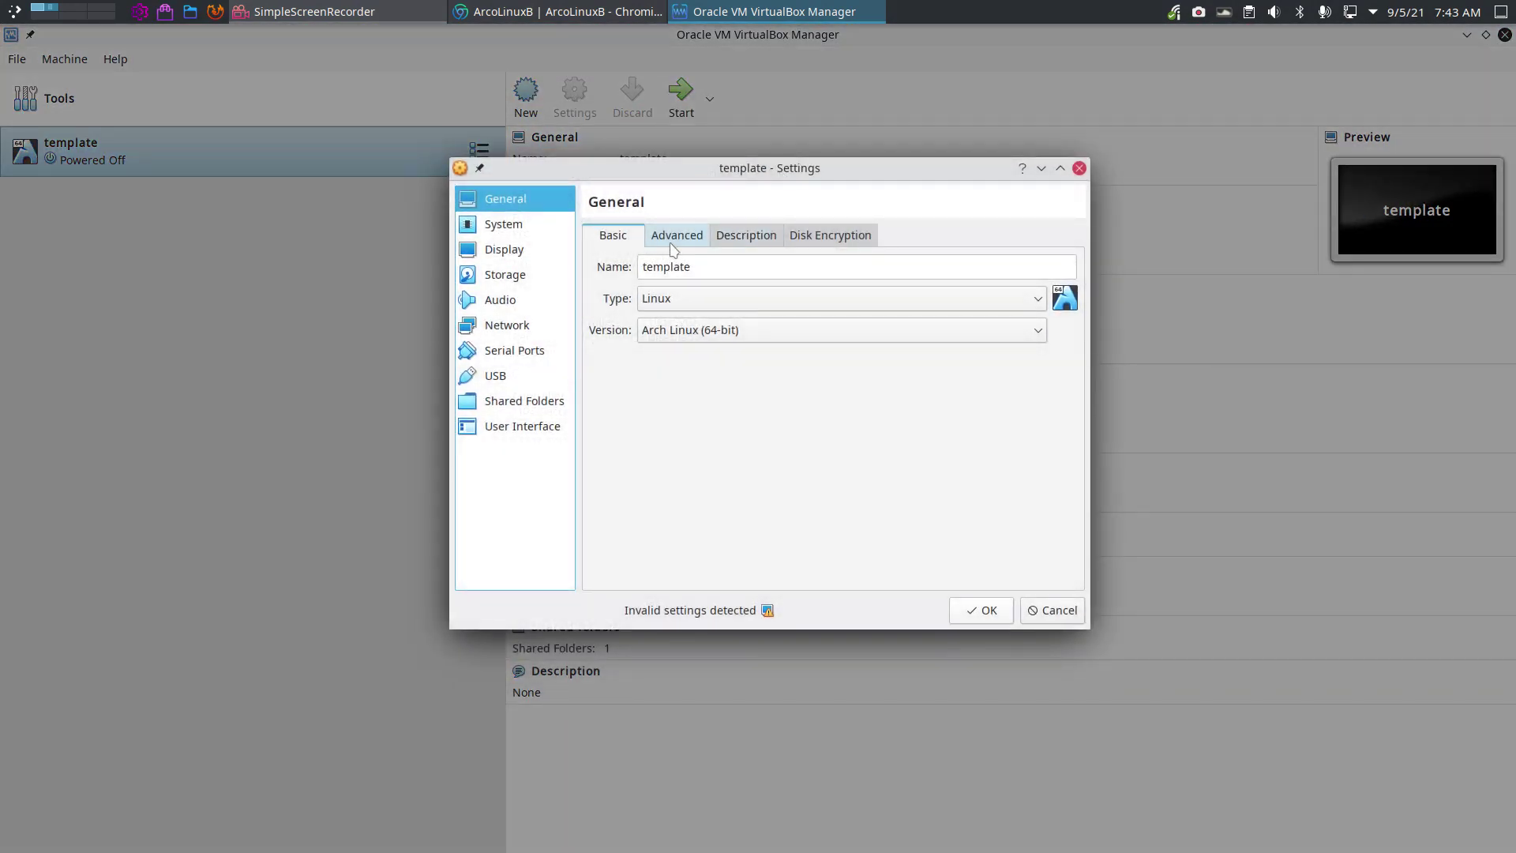
{"action": "left_click", "coordinate": [677, 235]}
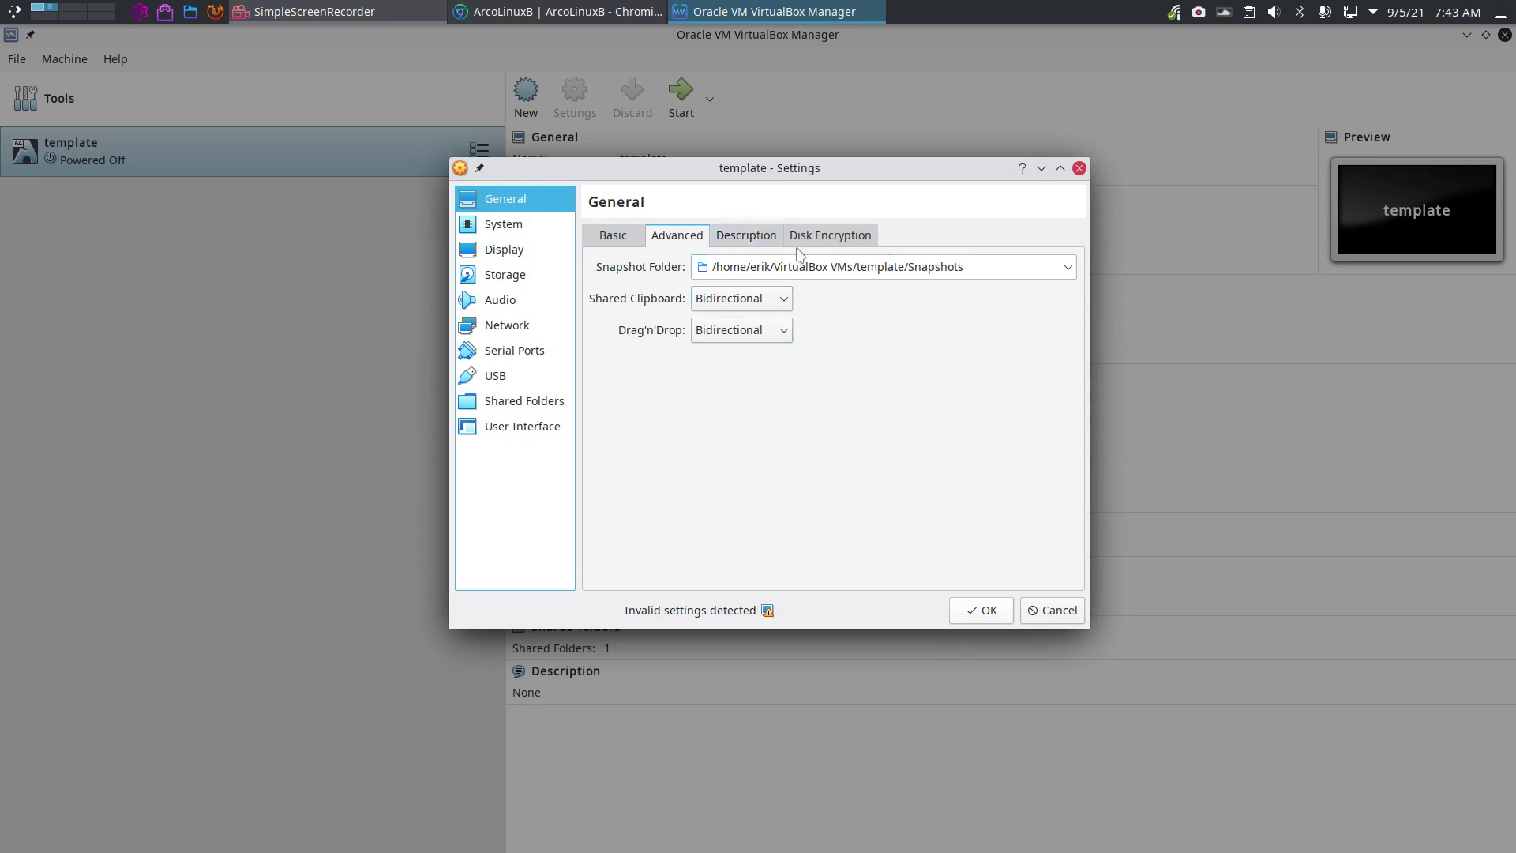
{"action": "left_click", "coordinate": [752, 240]}
{"action": "left_click", "coordinate": [805, 240]}
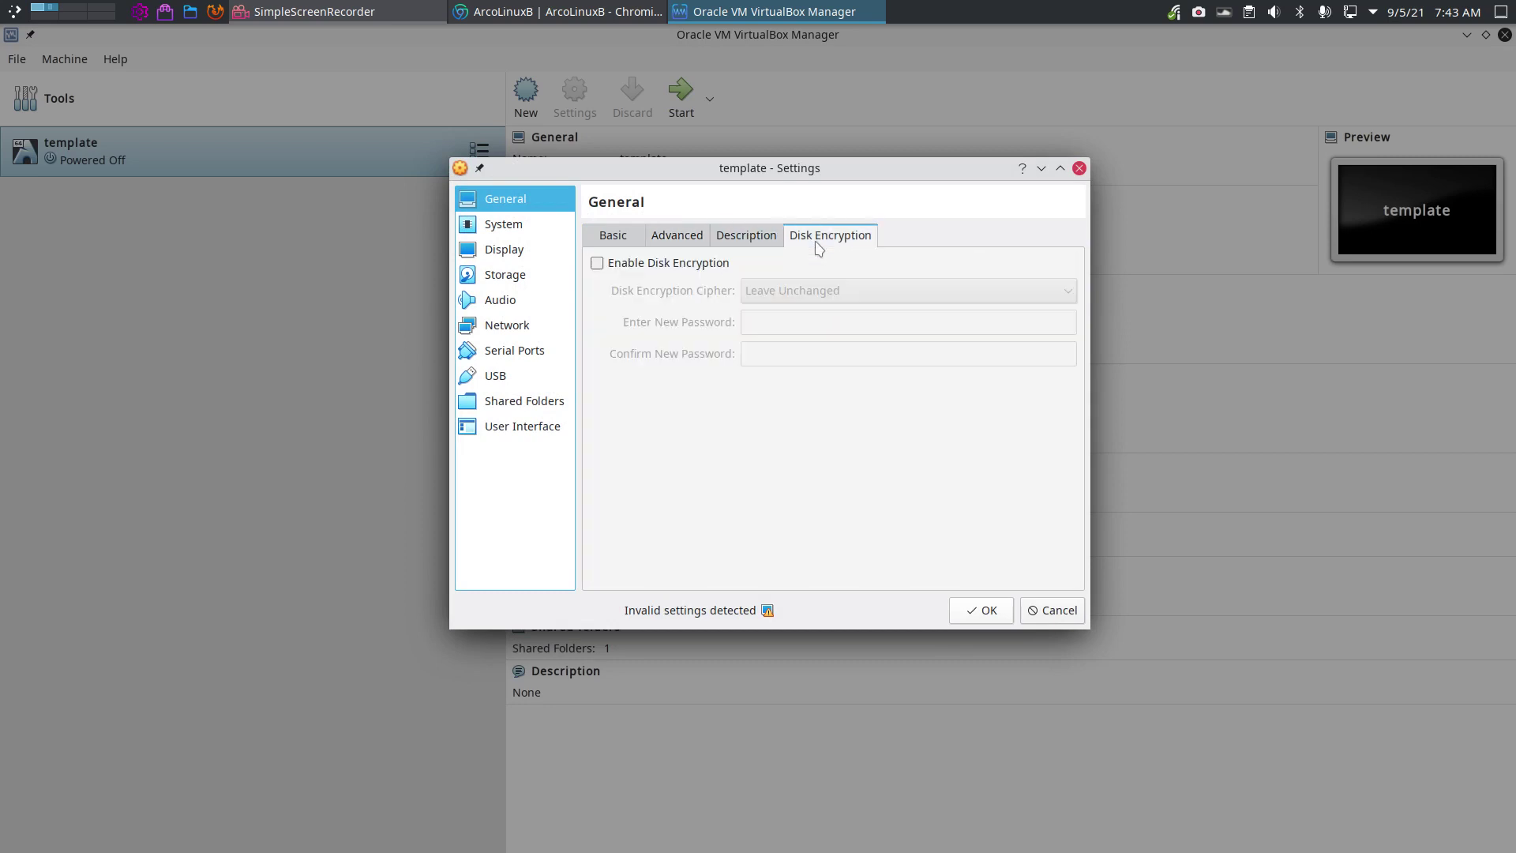
Review the System settings, leaving EFI disabled, and check the Processor and Acceleration tabs.
{"action": "left_click", "coordinate": [530, 229]}
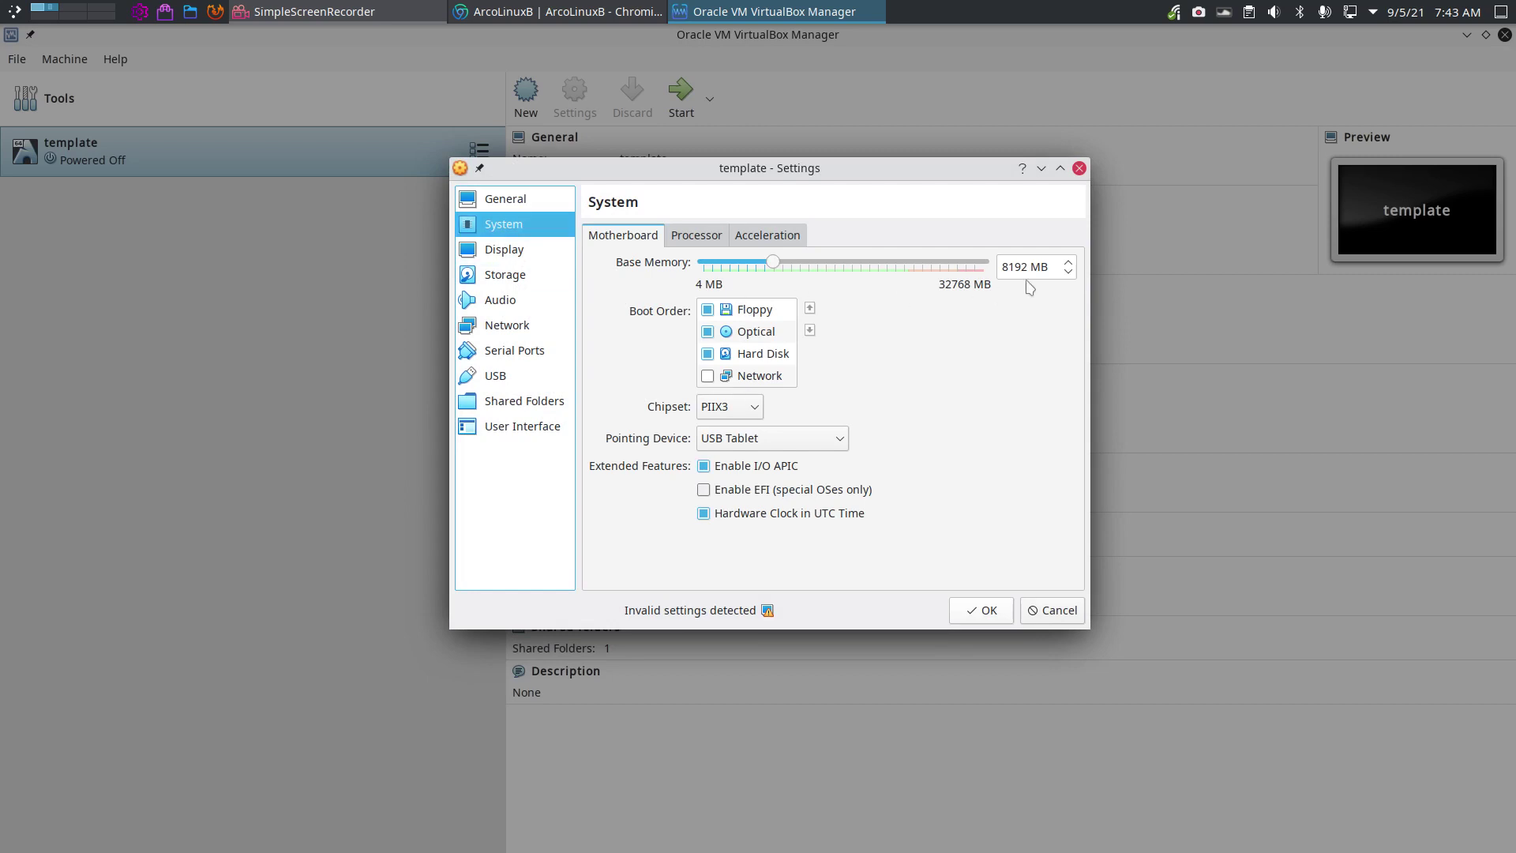
{"action": "left_click", "coordinate": [766, 491]}
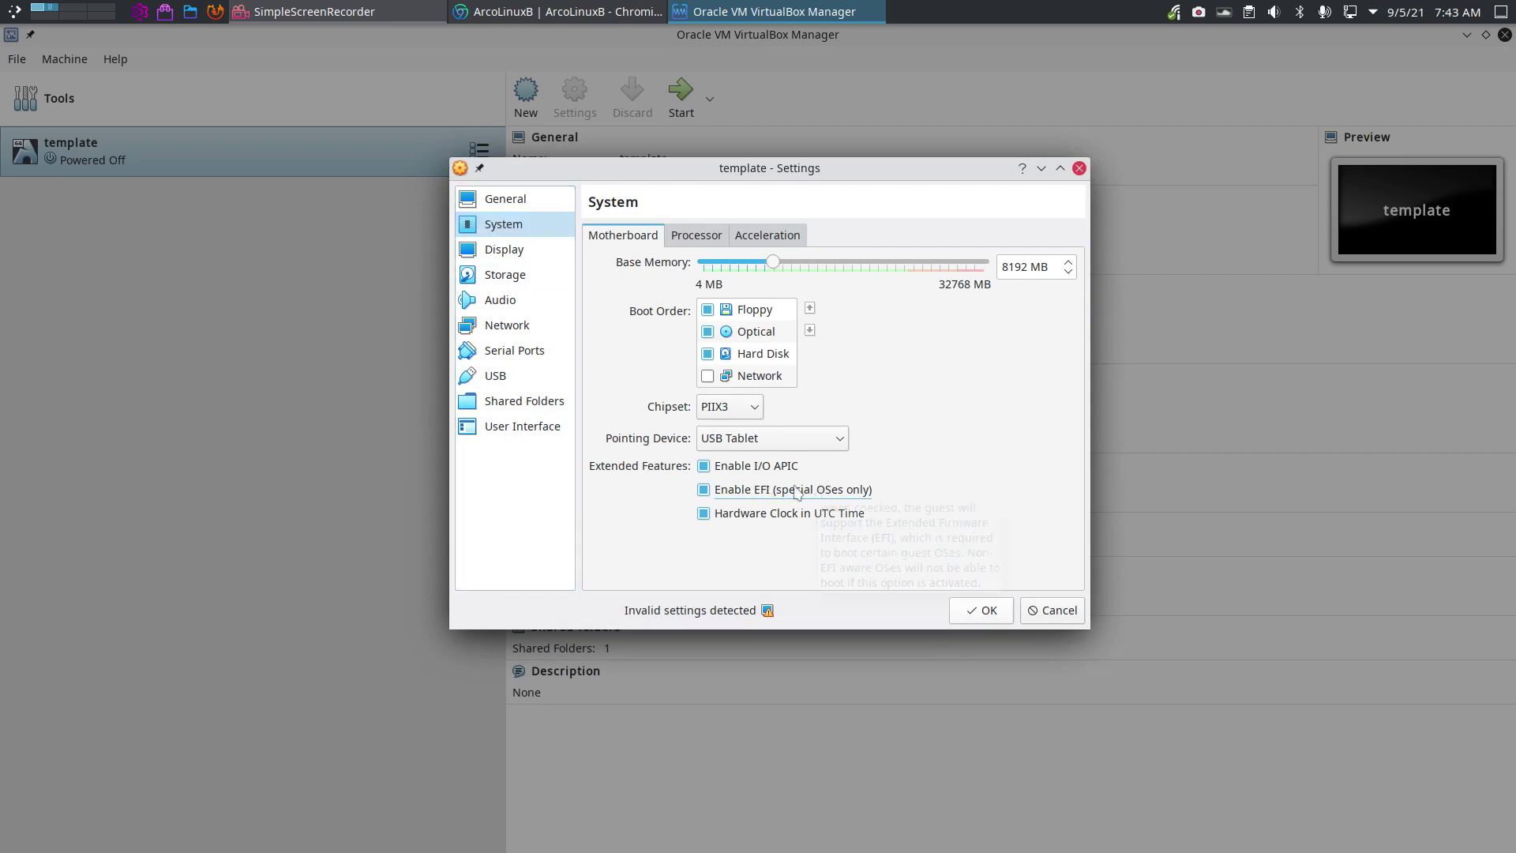
{"action": "left_click", "coordinate": [702, 490]}
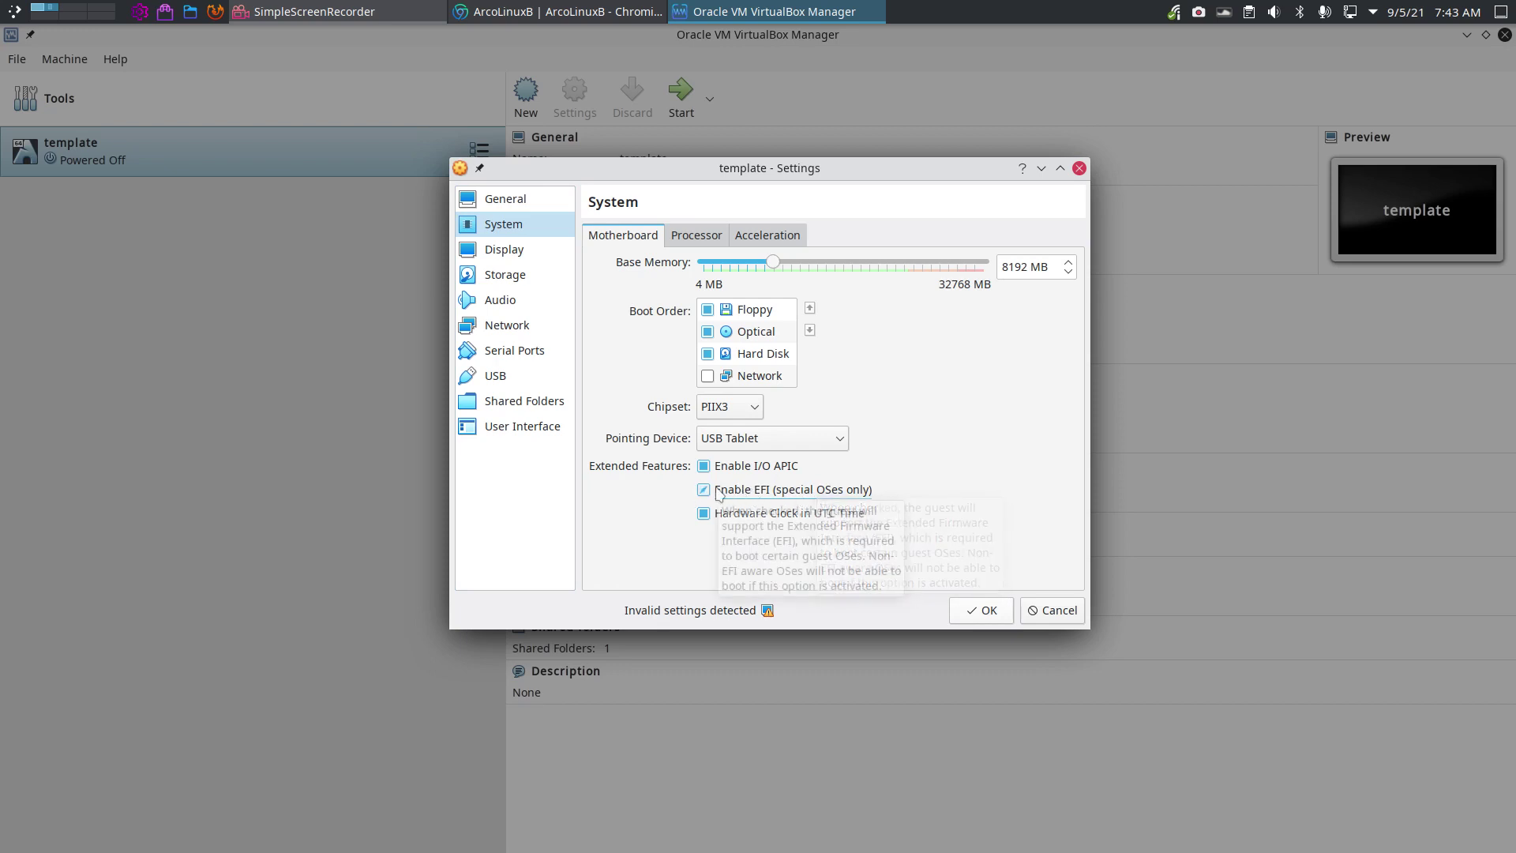
{"action": "left_click", "coordinate": [702, 236]}
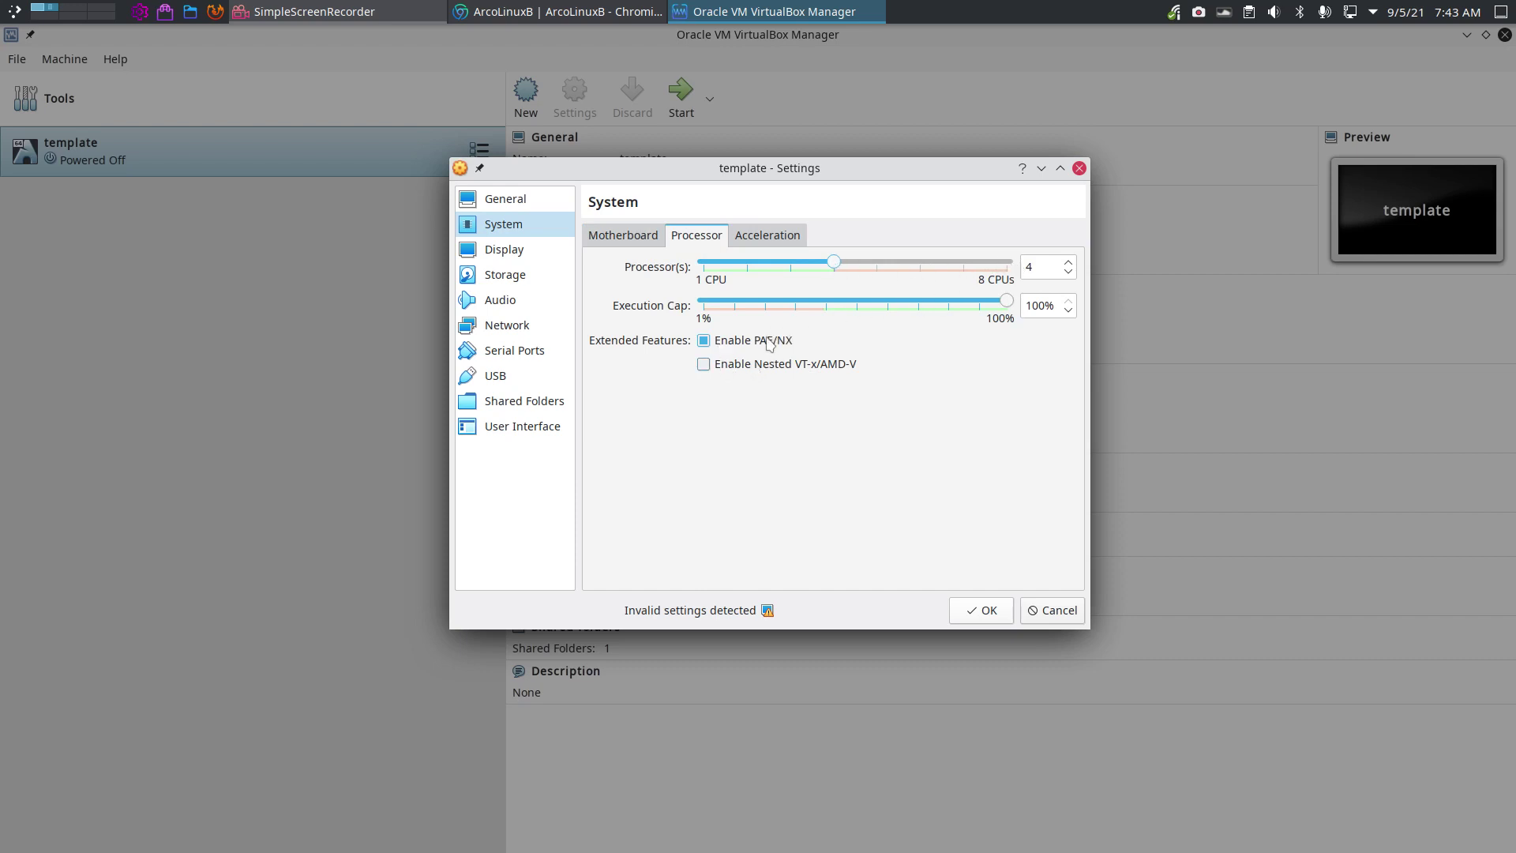
{"action": "left_click", "coordinate": [777, 237]}
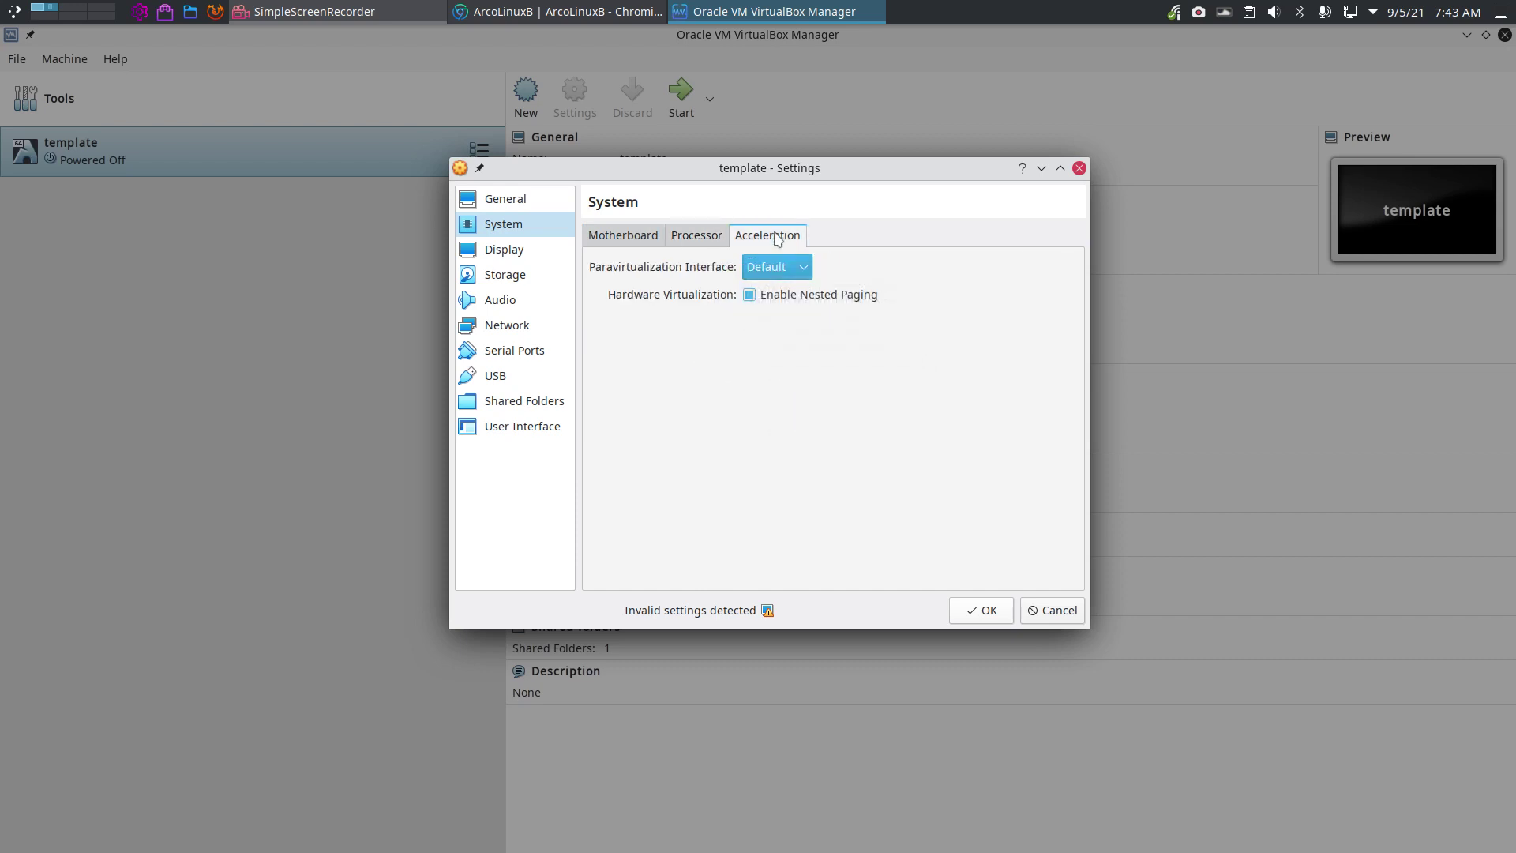
Try VMSVGA and VBoxVGA as graphics controller, finally settling on VBoxSVGA.
{"action": "left_click", "coordinate": [517, 251]}
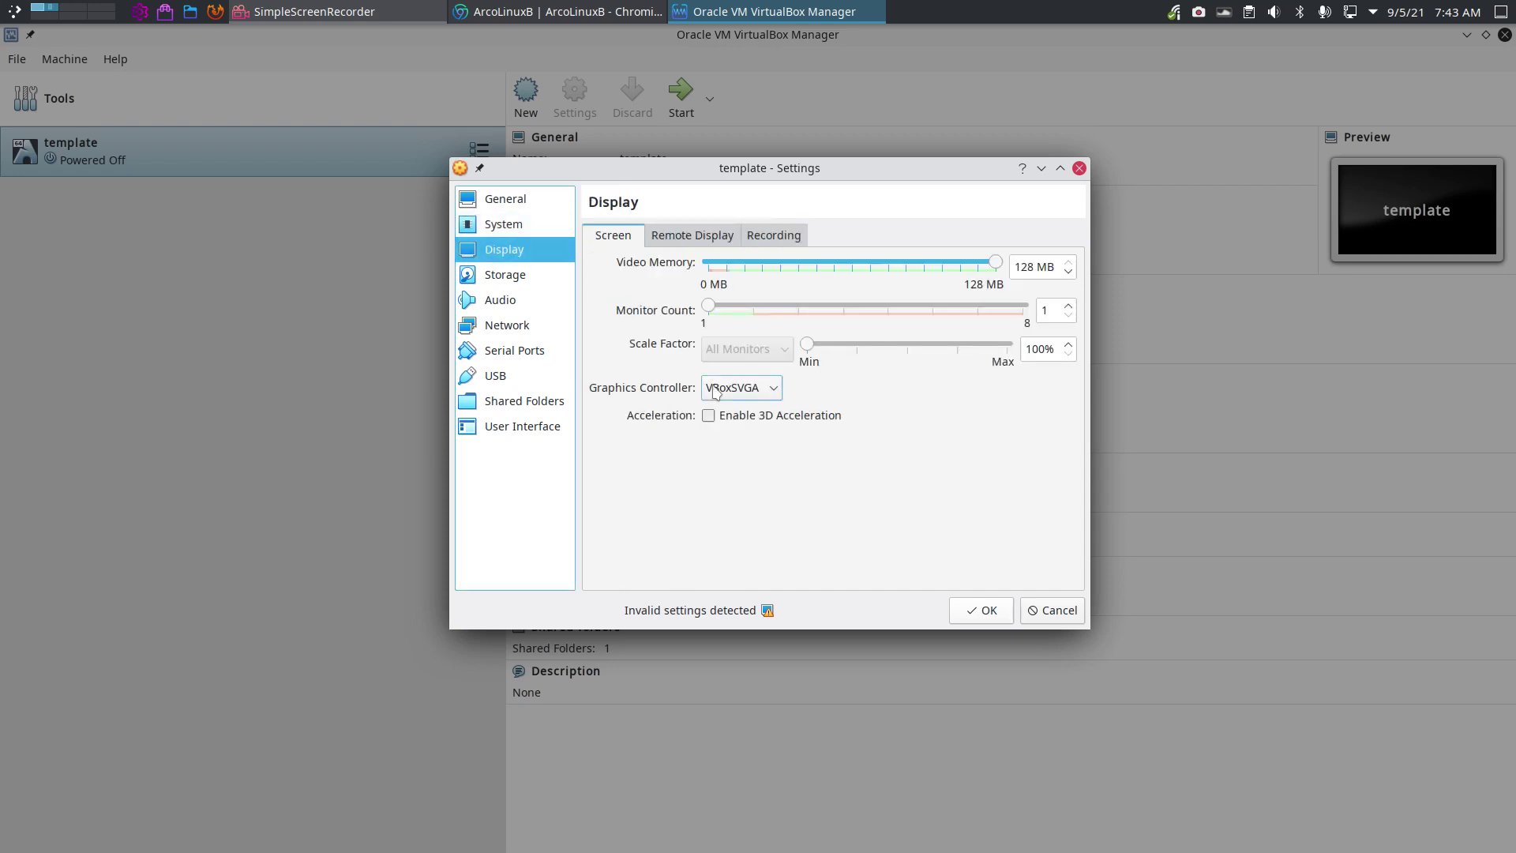
{"action": "left_click", "coordinate": [768, 389]}
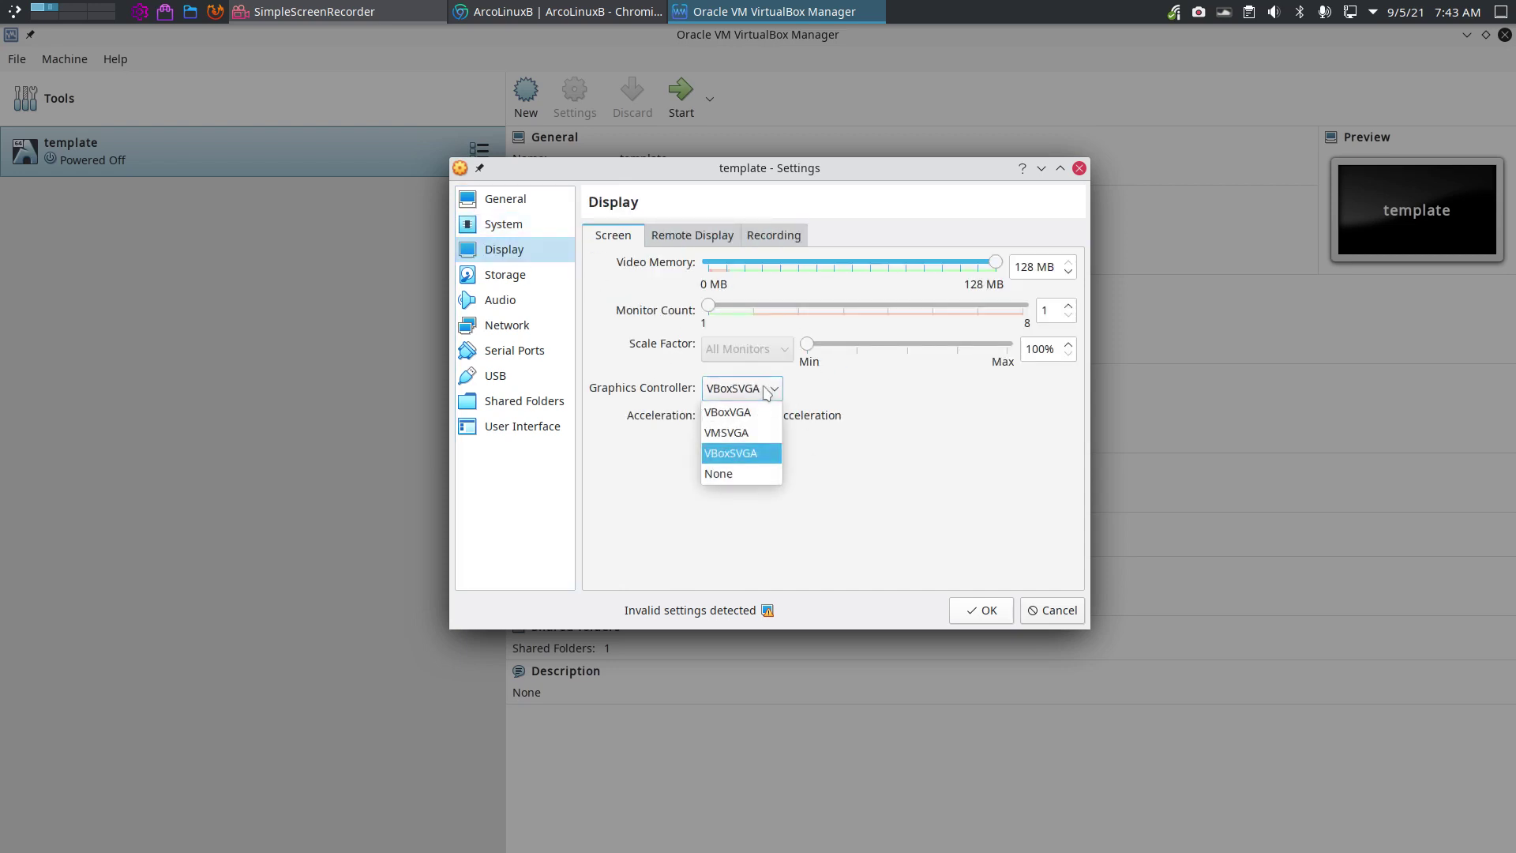
{"action": "left_click", "coordinate": [750, 434]}
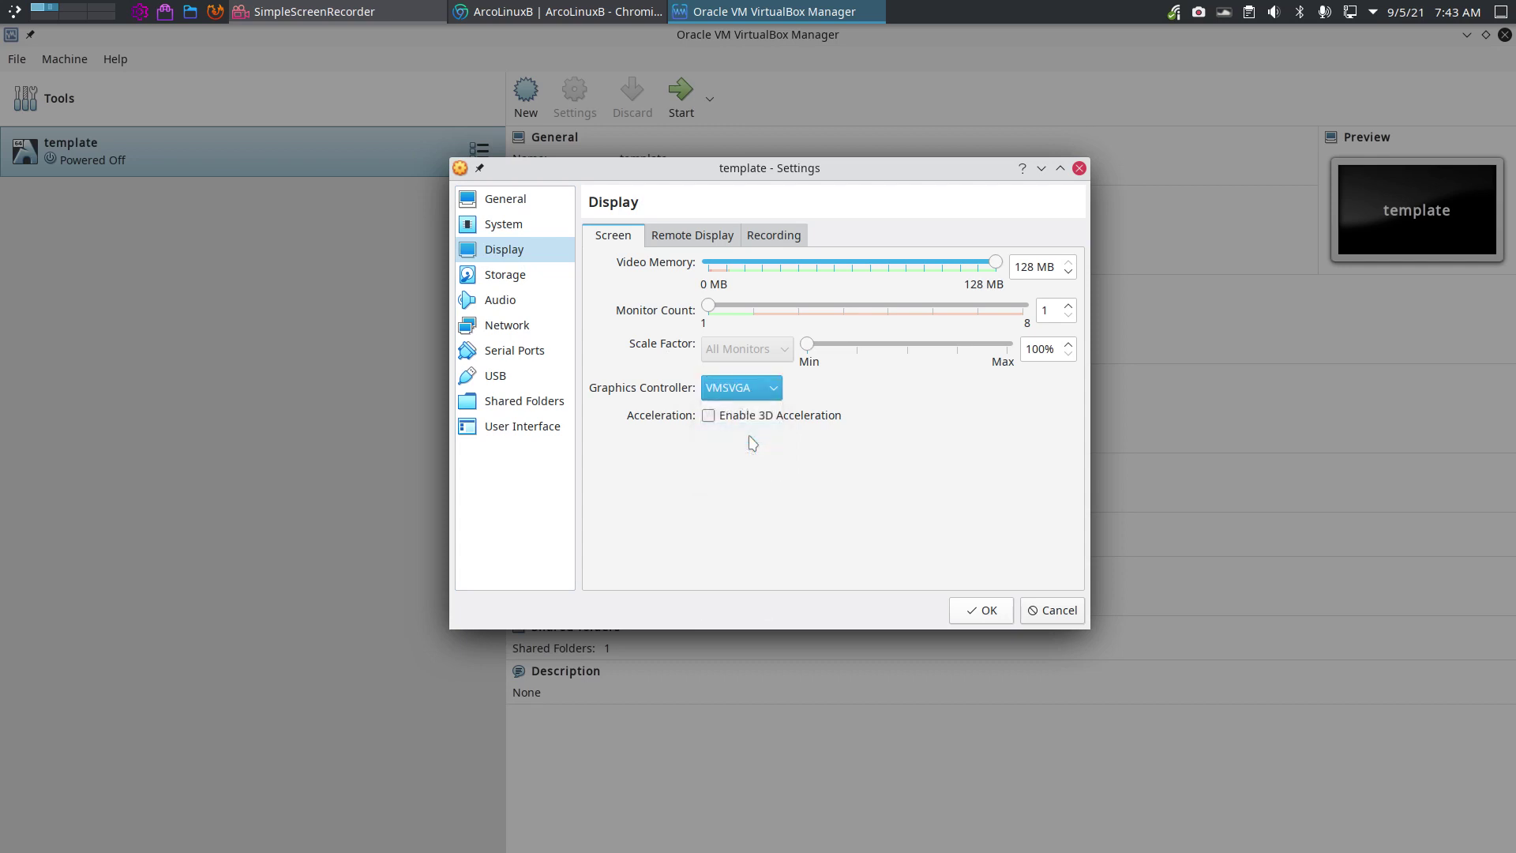
{"action": "left_click", "coordinate": [756, 390]}
{"action": "left_click", "coordinate": [754, 420]}
{"action": "left_click", "coordinate": [774, 390]}
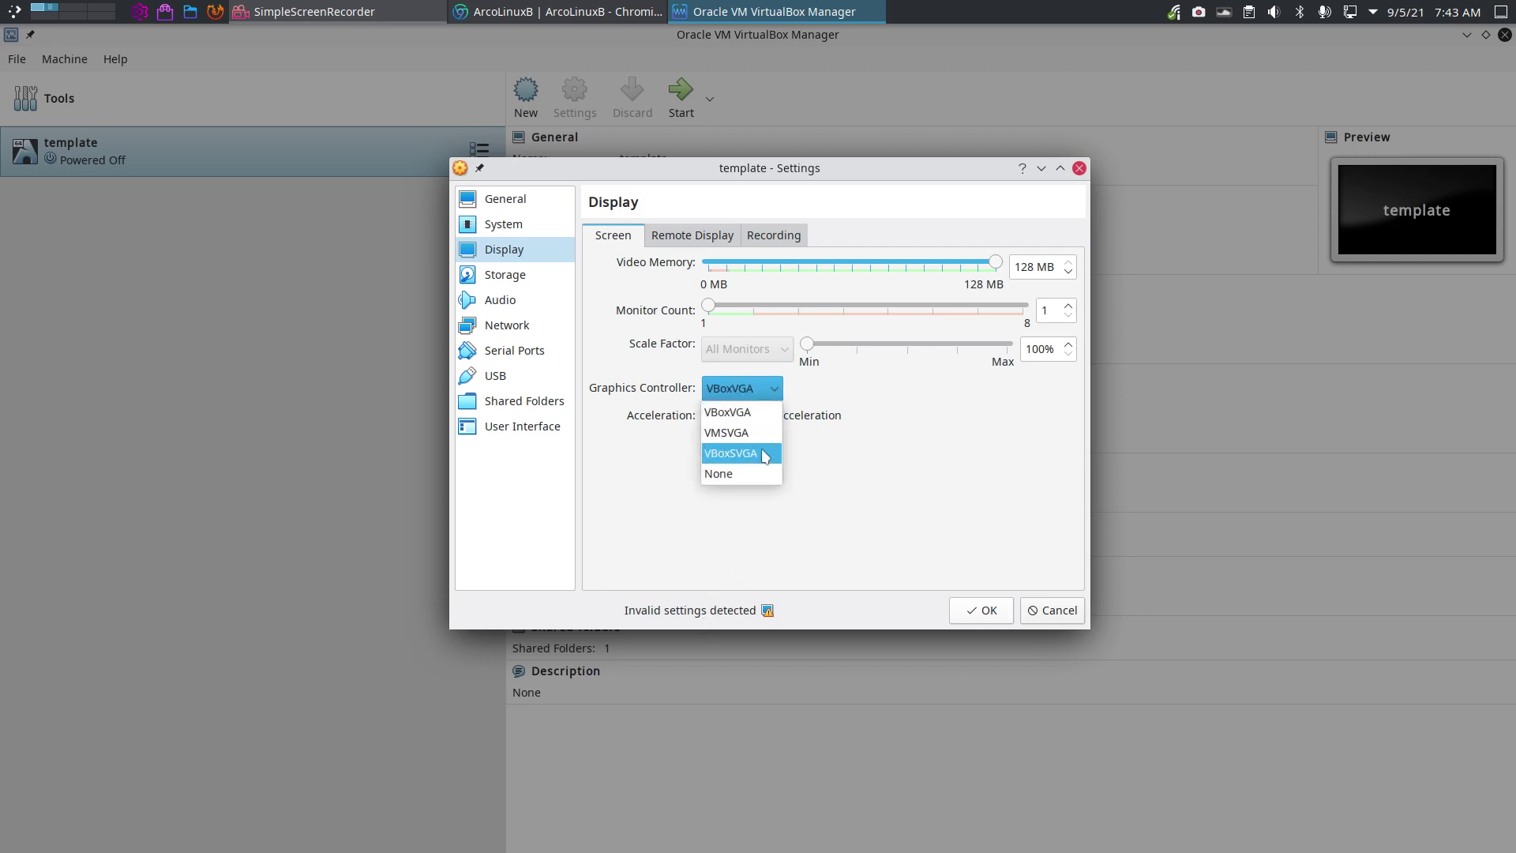
{"action": "left_click", "coordinate": [764, 455]}
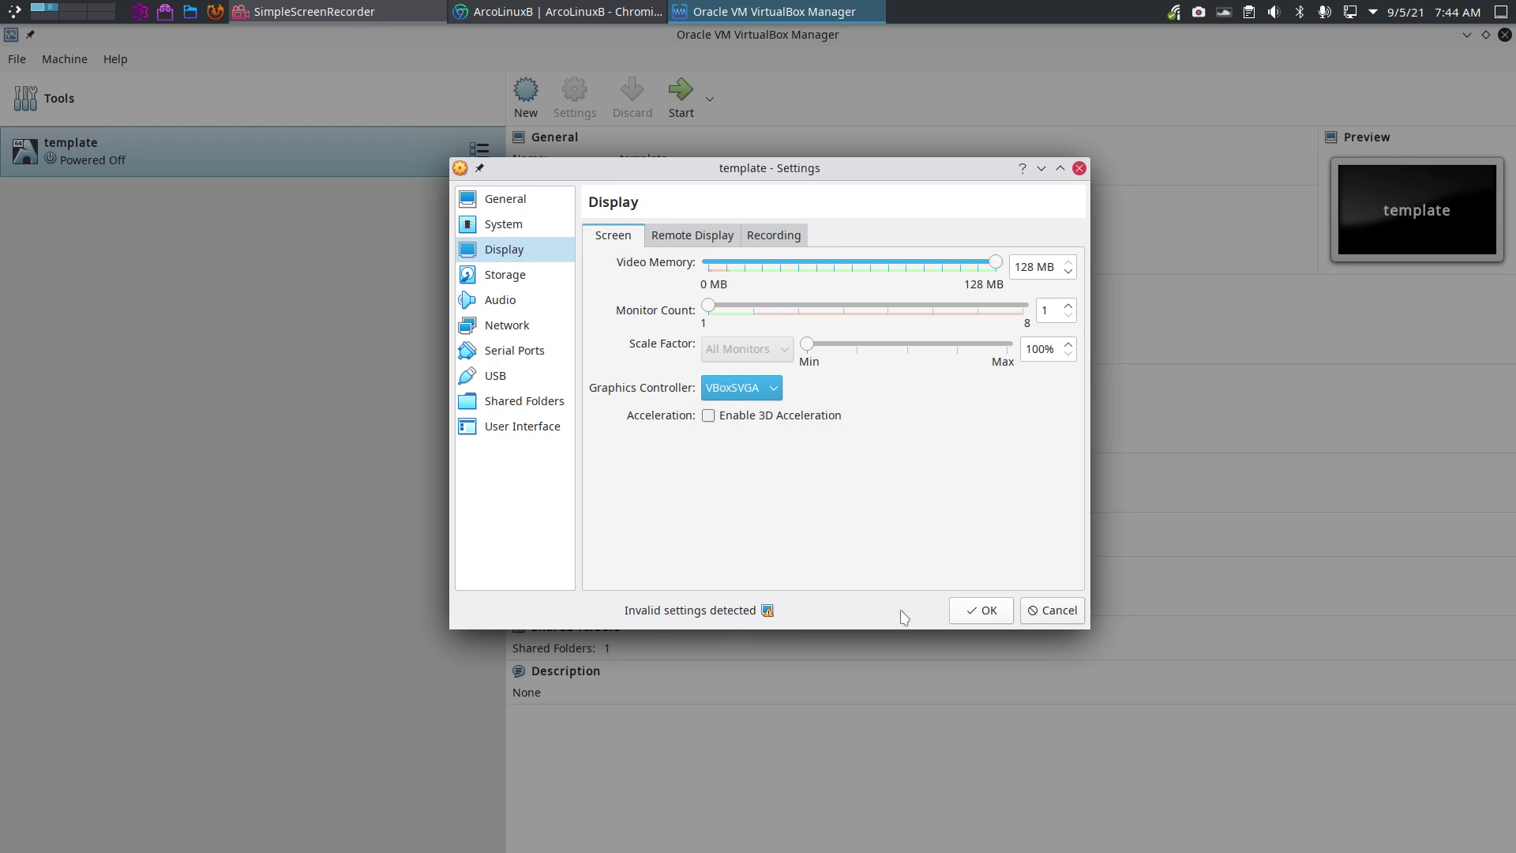
Review Storage, Audio, Network, Serial Ports, USB and the VBOX-SHARED shared folder, then save with OK.
{"action": "left_click", "coordinate": [523, 278]}
{"action": "left_click", "coordinate": [526, 302]}
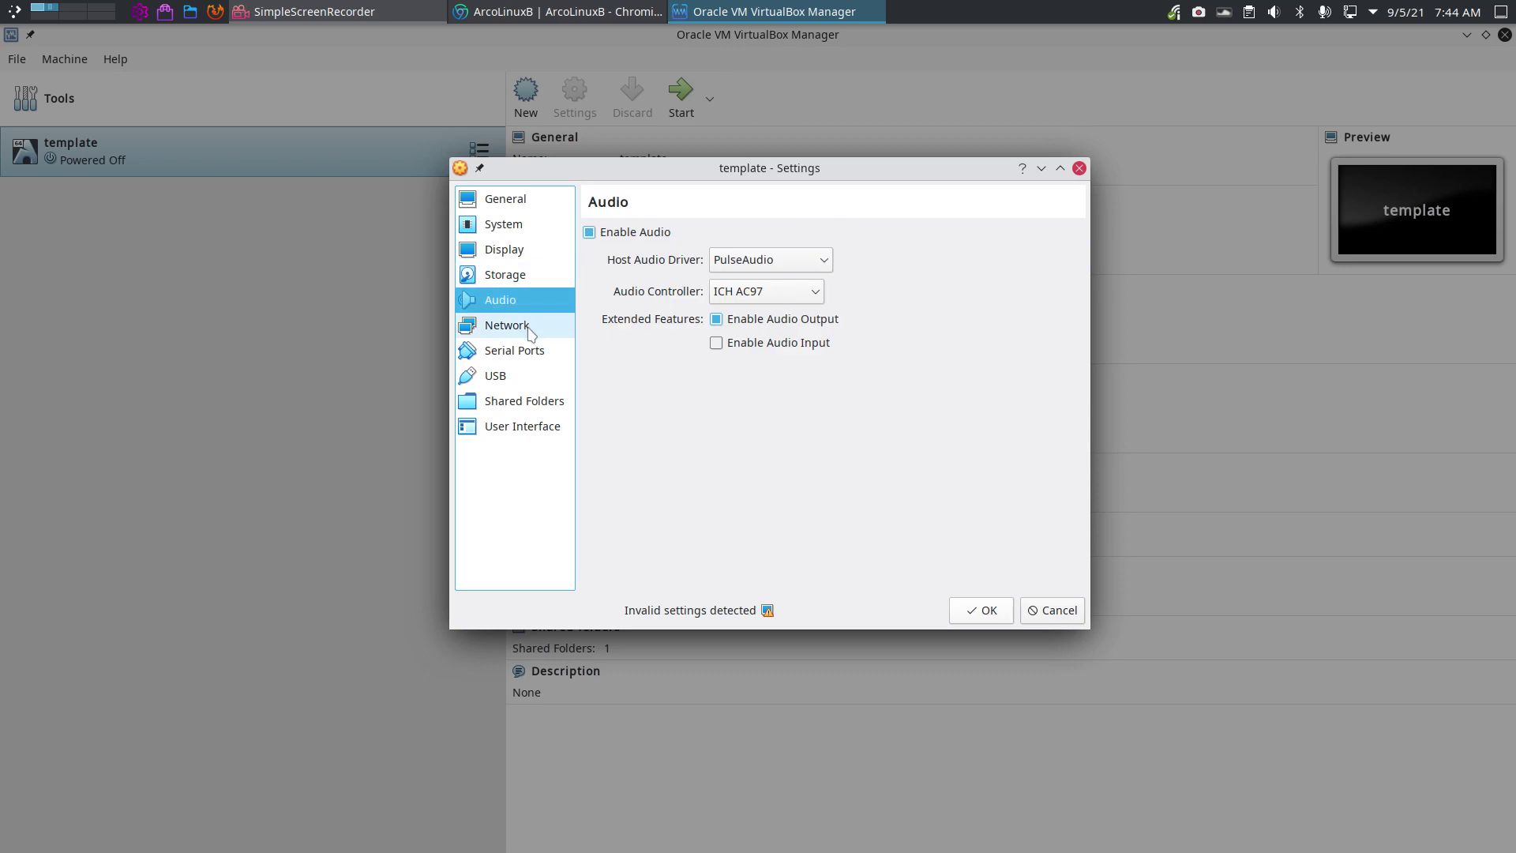
{"action": "left_click", "coordinate": [531, 335]}
{"action": "left_click", "coordinate": [545, 359]}
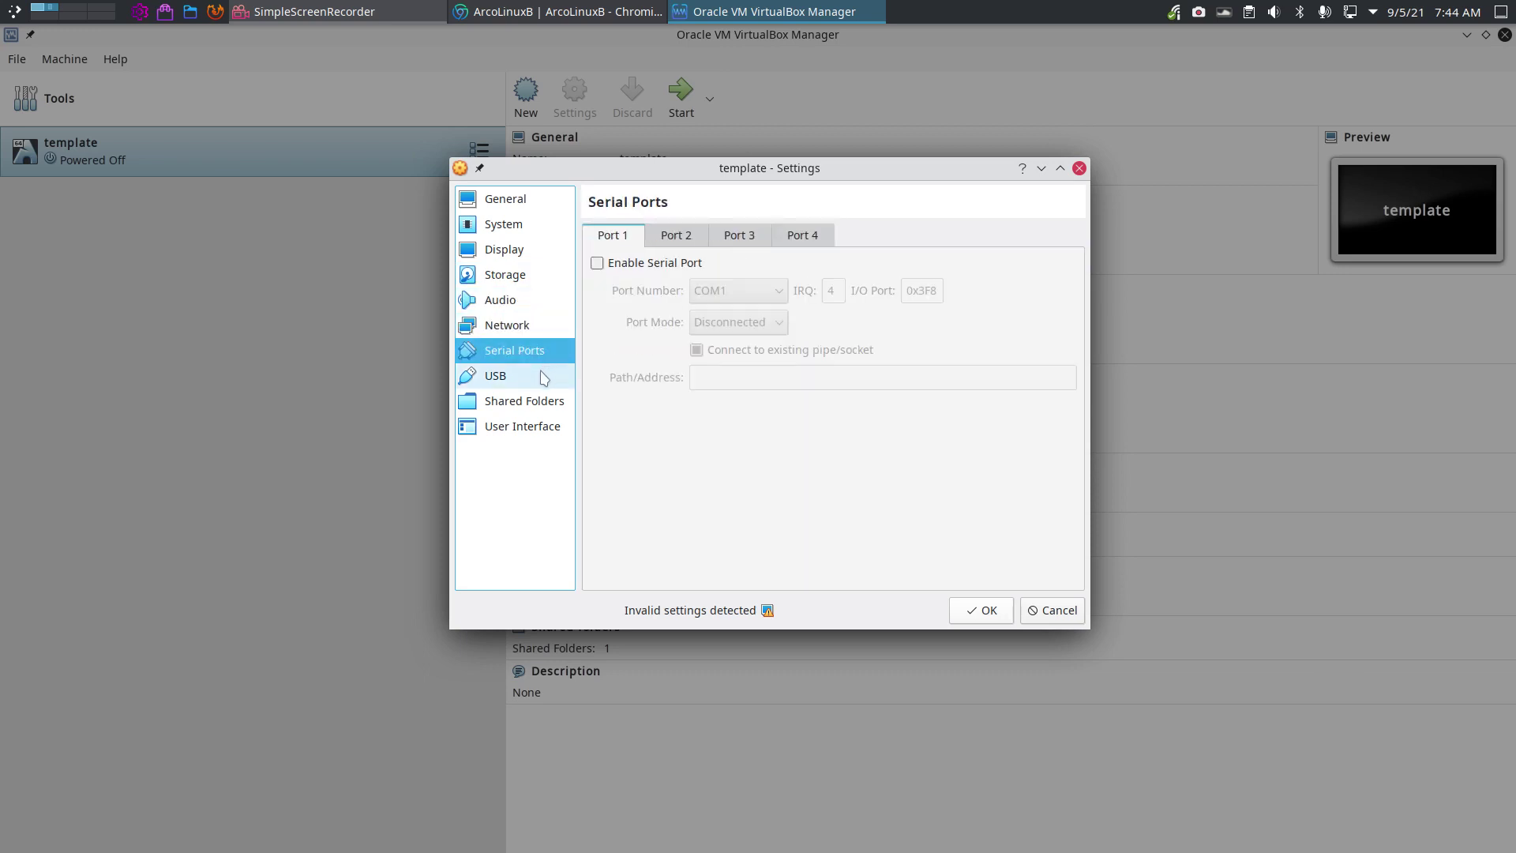
{"action": "left_click", "coordinate": [545, 379]}
{"action": "left_click", "coordinate": [543, 403]}
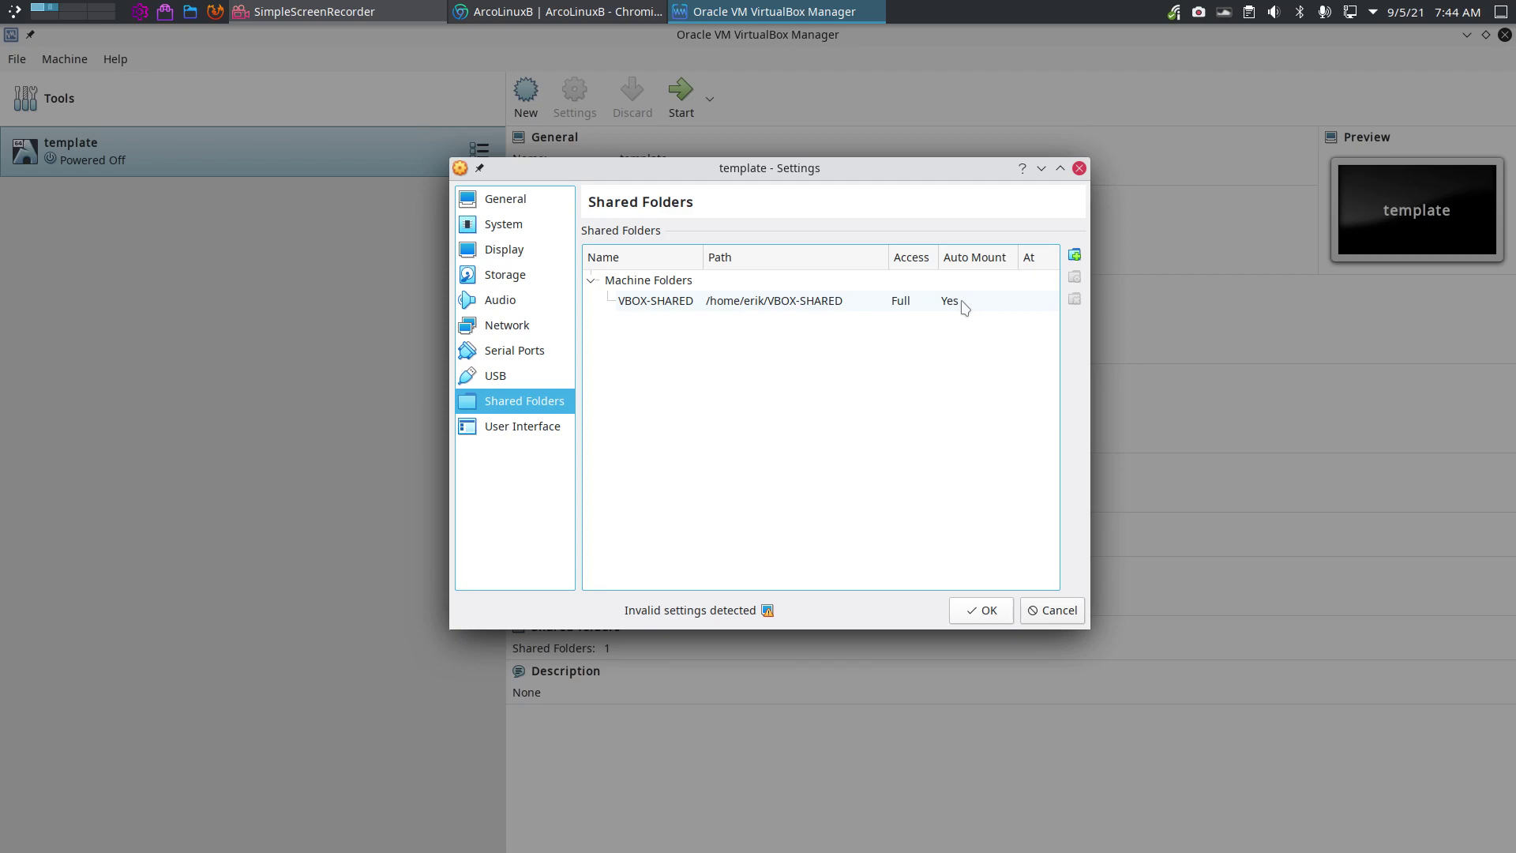
{"action": "left_click", "coordinate": [991, 618]}
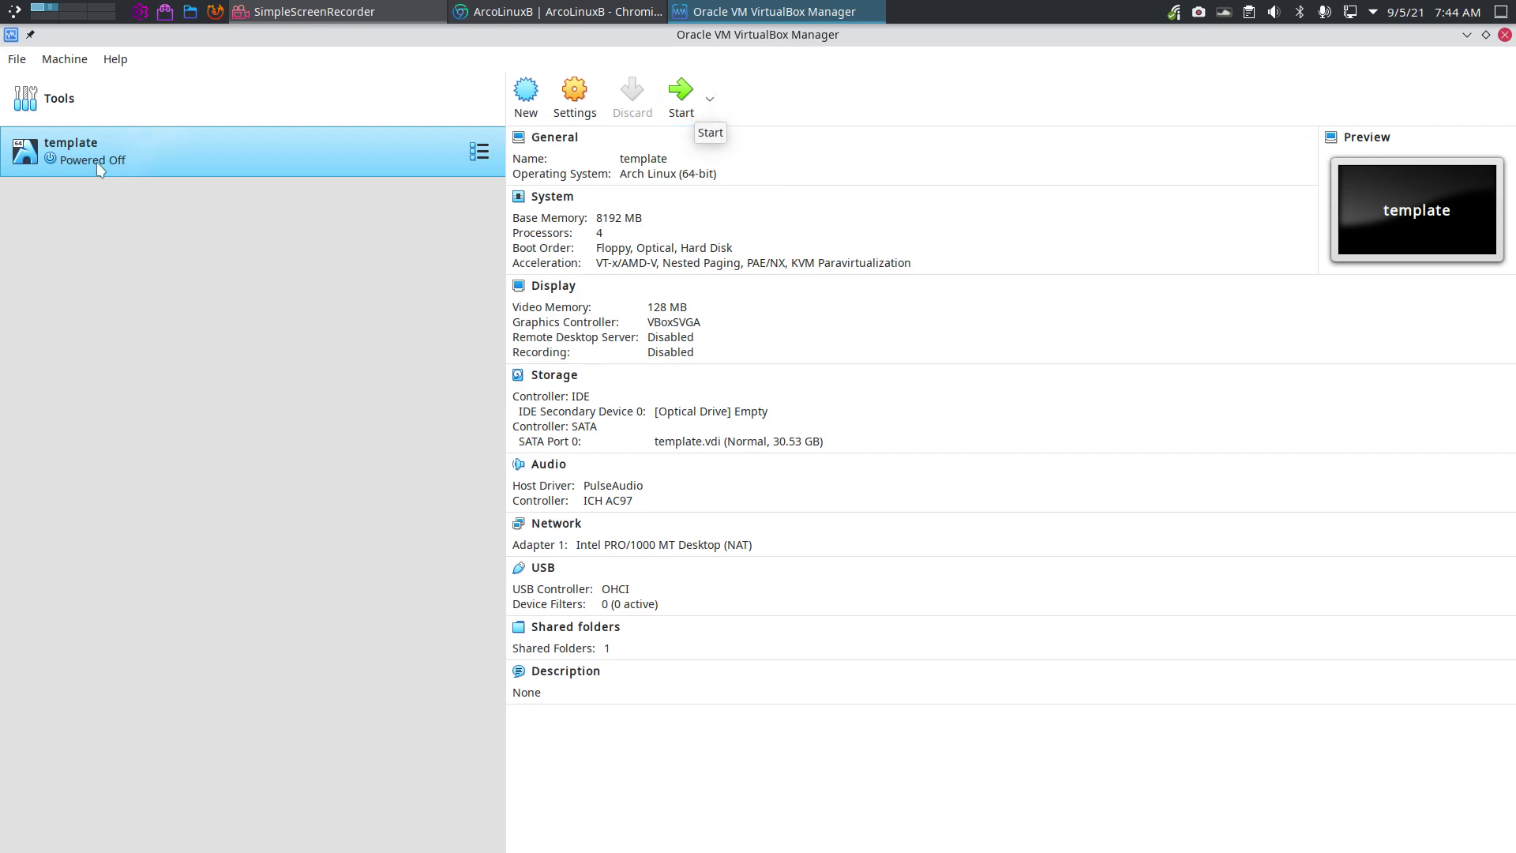
Clone the template VM from its context menu as a full clone called 'ALB Cutefish'.
{"action": "right_click", "coordinate": [93, 142]}
{"action": "left_click", "coordinate": [153, 174]}
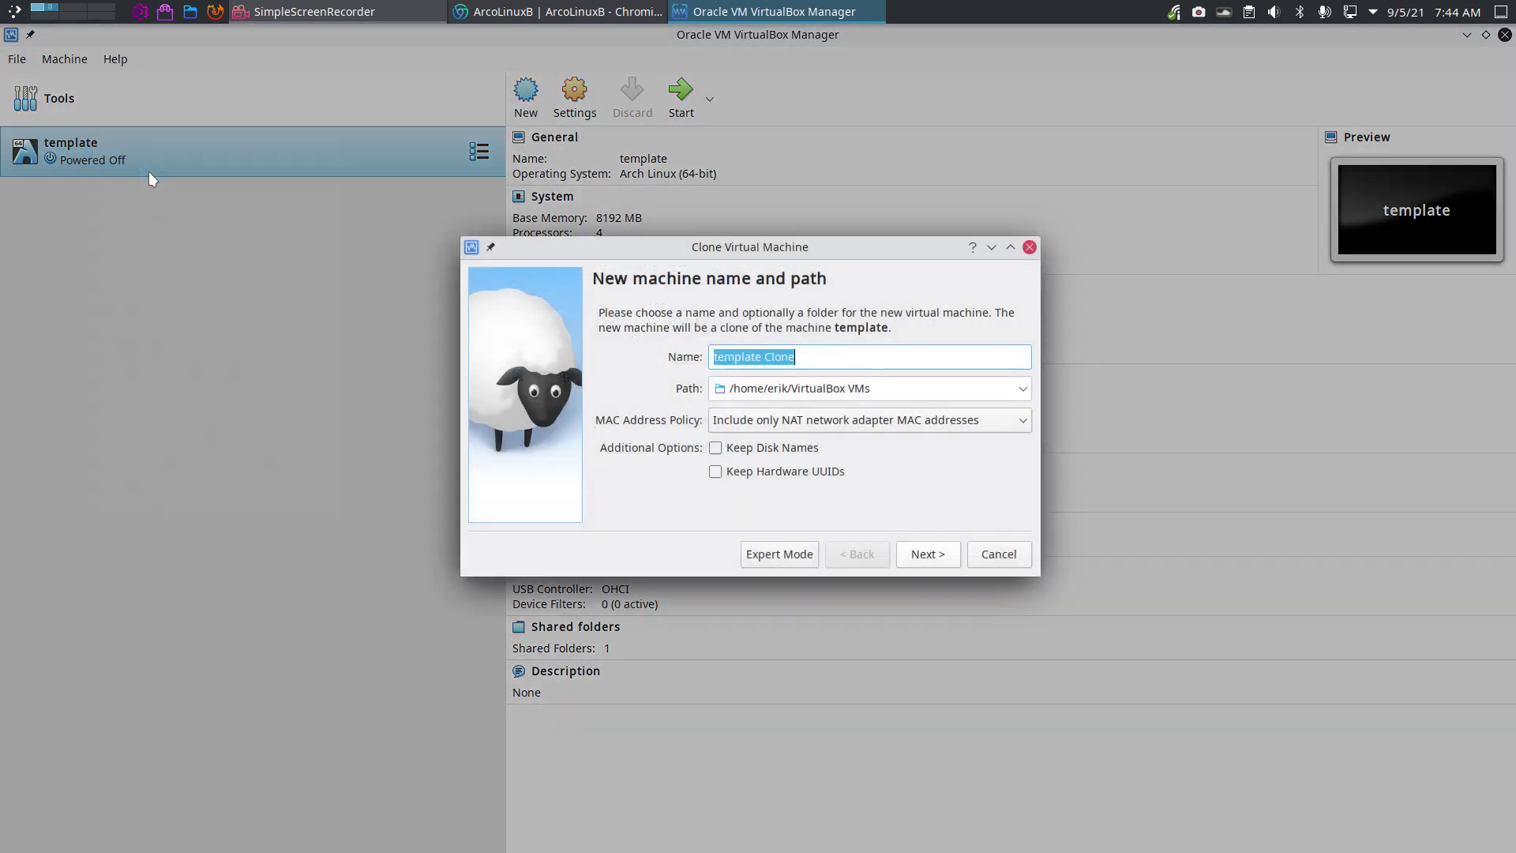
{"action": "type", "text": "ALB Cutefish"}
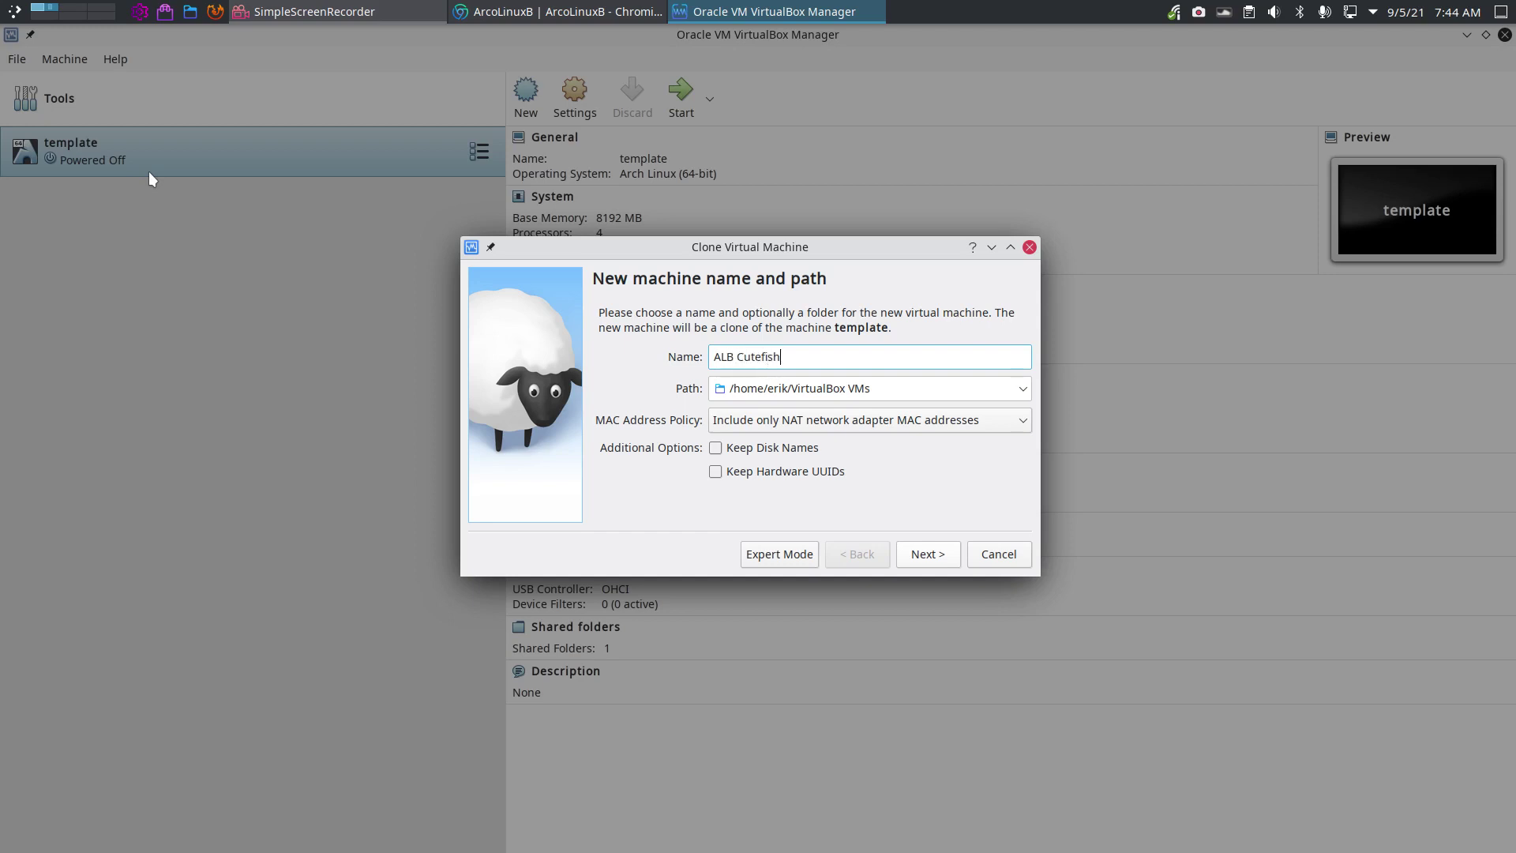
{"action": "key", "text": "Return"}
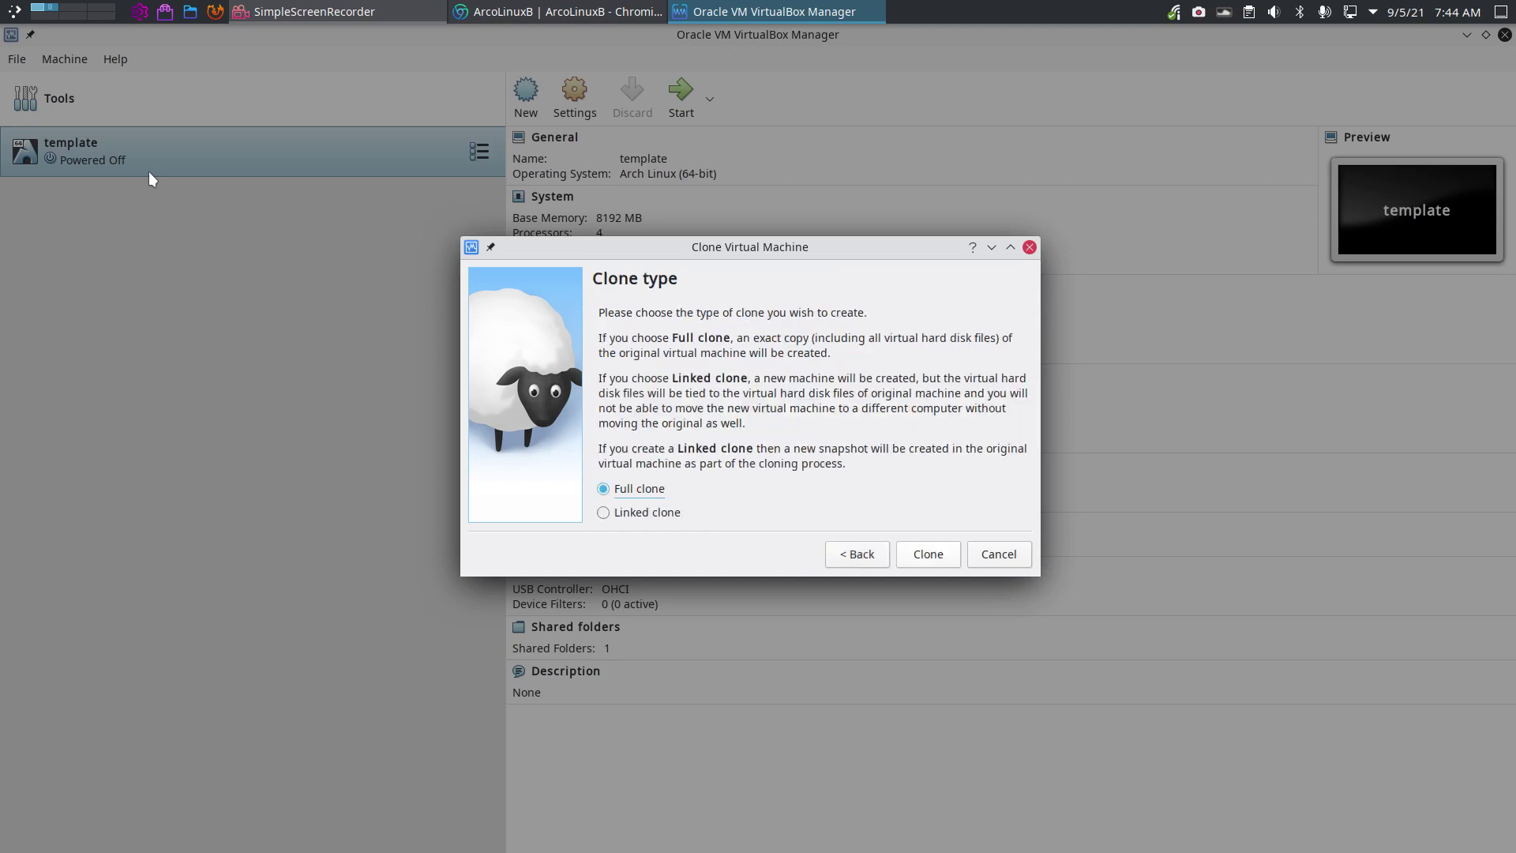
{"action": "key", "text": "Return"}
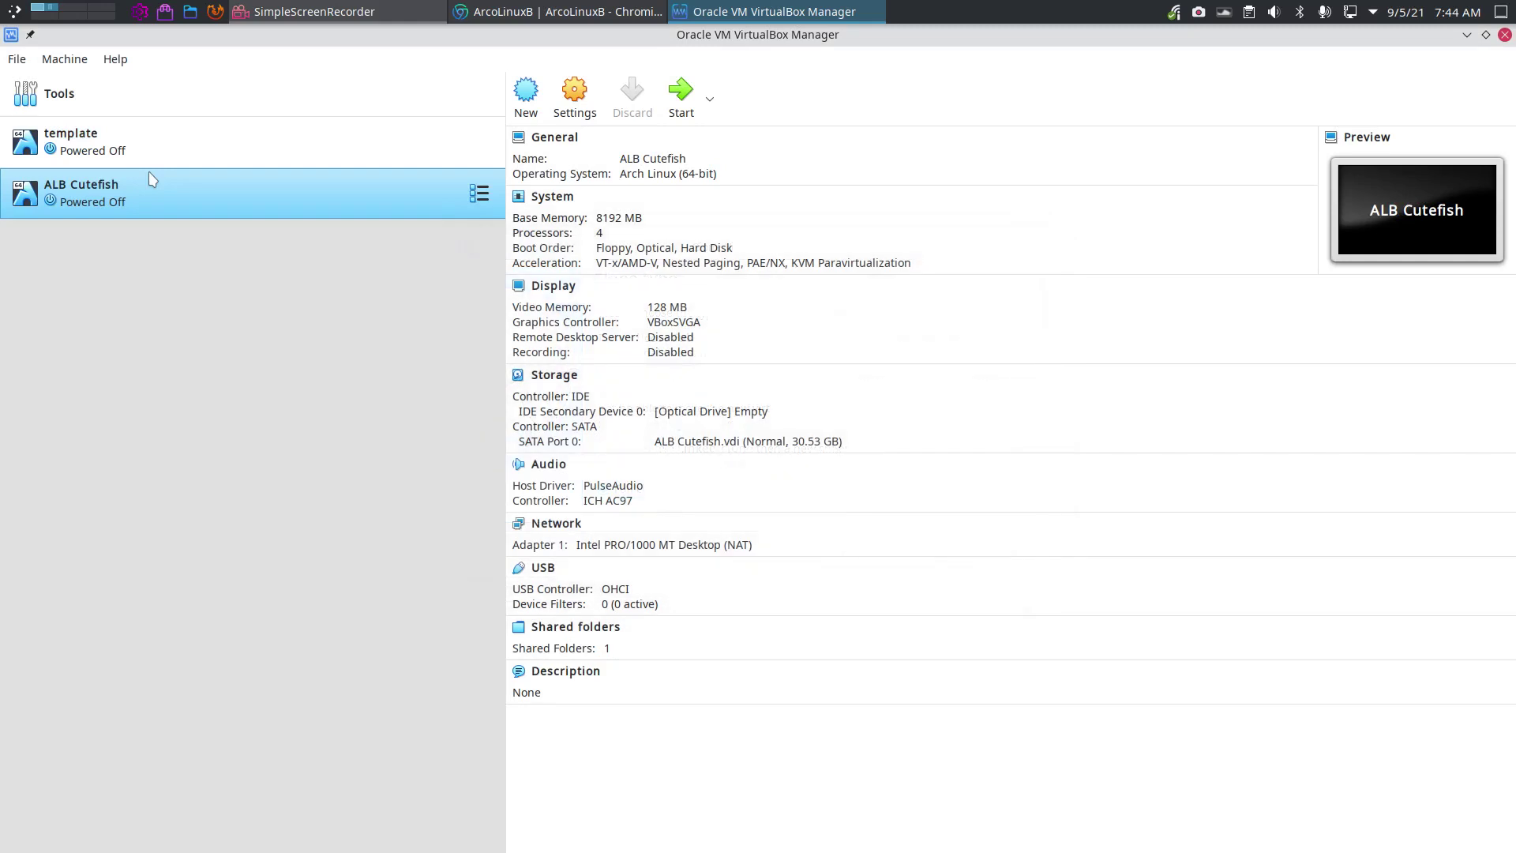
{"action": "right_click", "coordinate": [154, 138]}
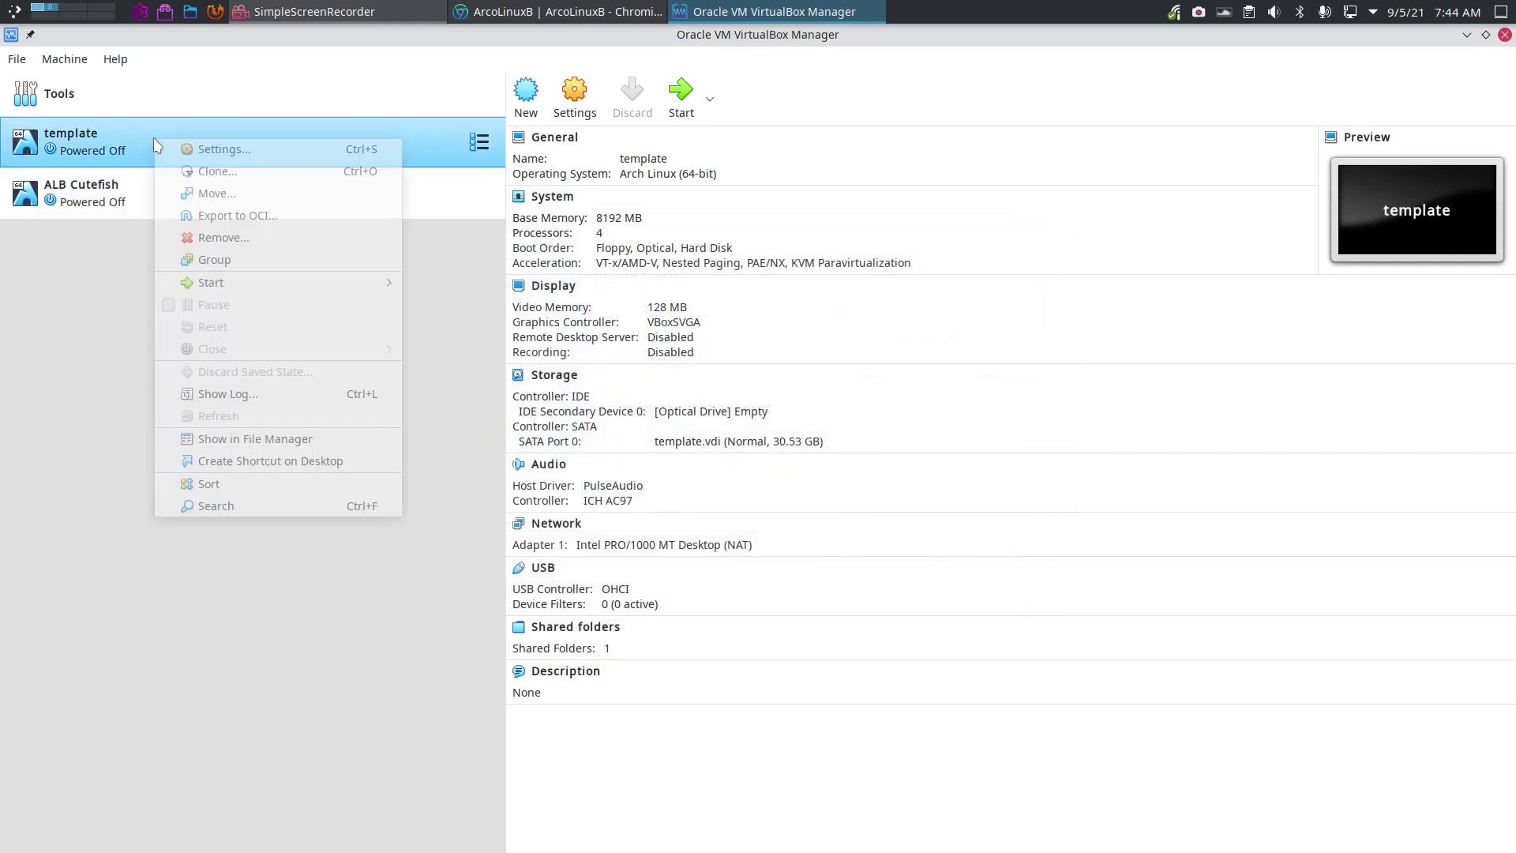
Attach arcolinuxb-cutefish-v21.09.11-x86_64.iso from Insync/SHARED-CORETEAM to ALB Cutefish's optical drive and start the VM.
{"action": "left_click", "coordinate": [132, 207]}
{"action": "left_click", "coordinate": [131, 205]}
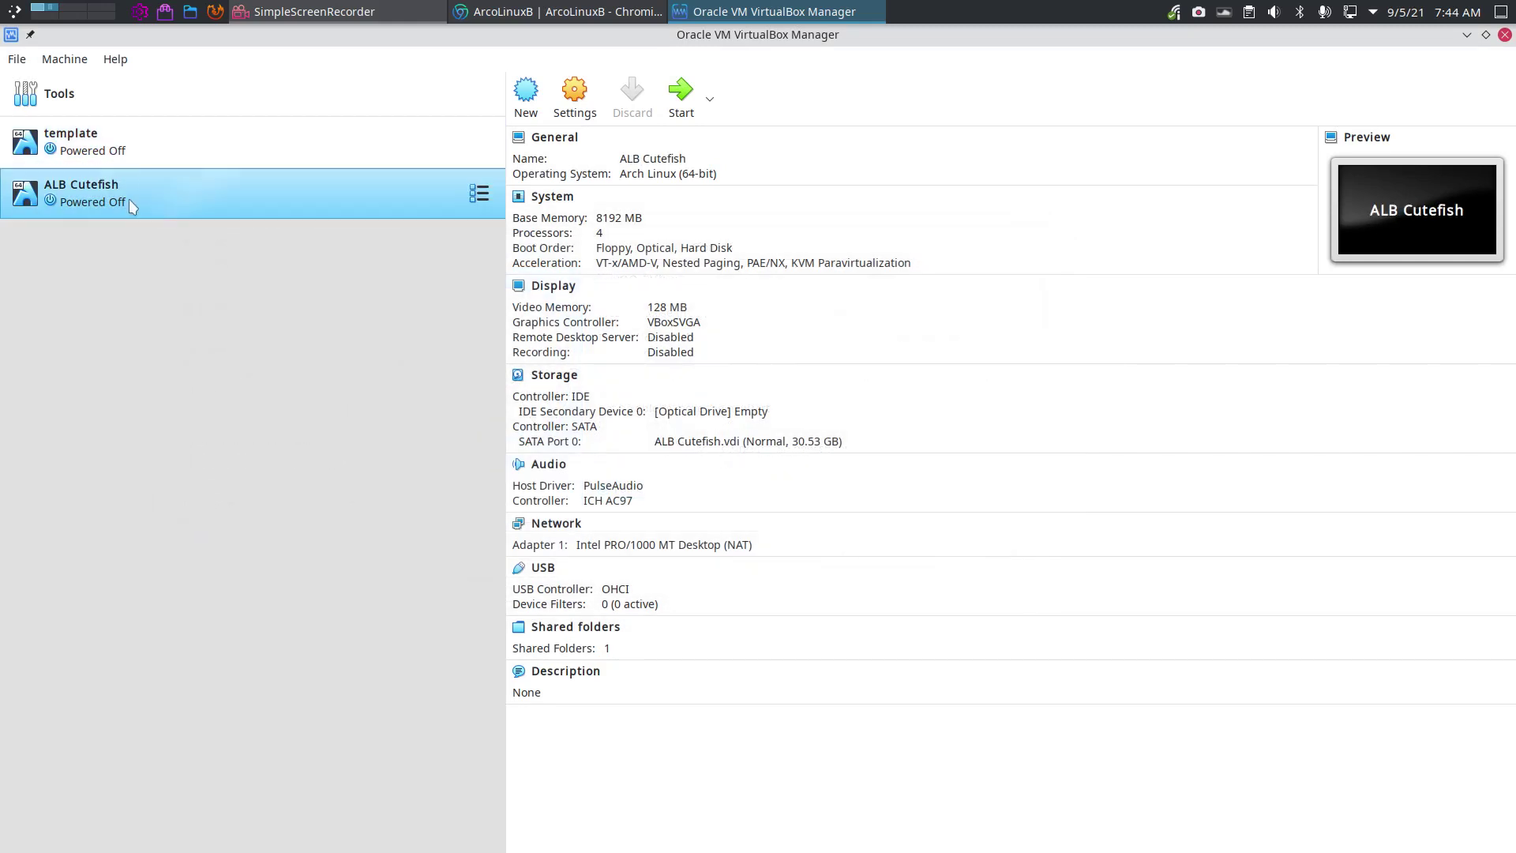
{"action": "left_click", "coordinate": [705, 410]}
{"action": "left_click", "coordinate": [775, 435]}
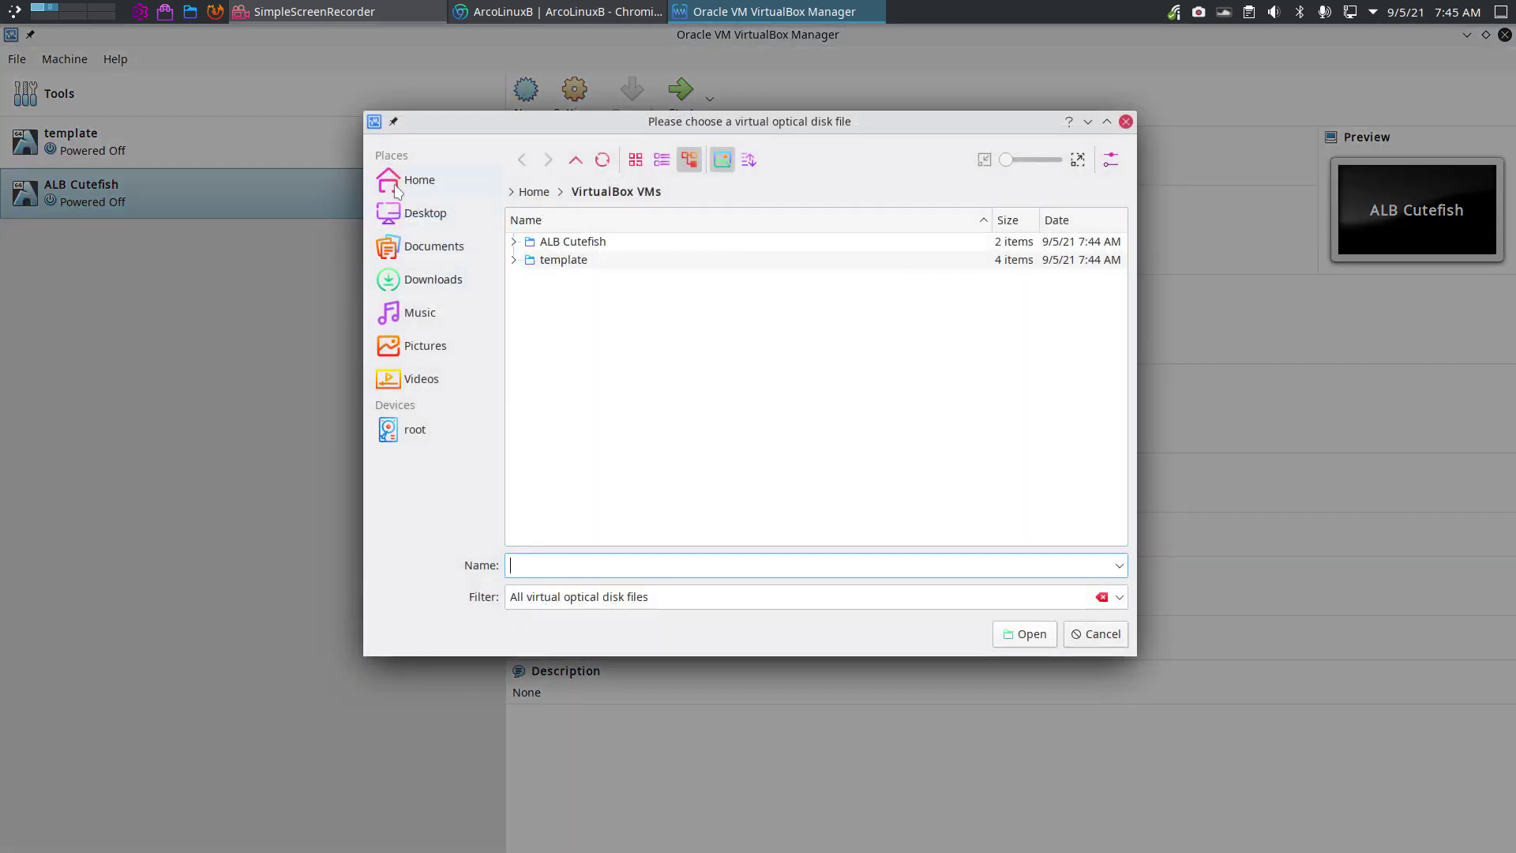
{"action": "left_click", "coordinate": [415, 181]}
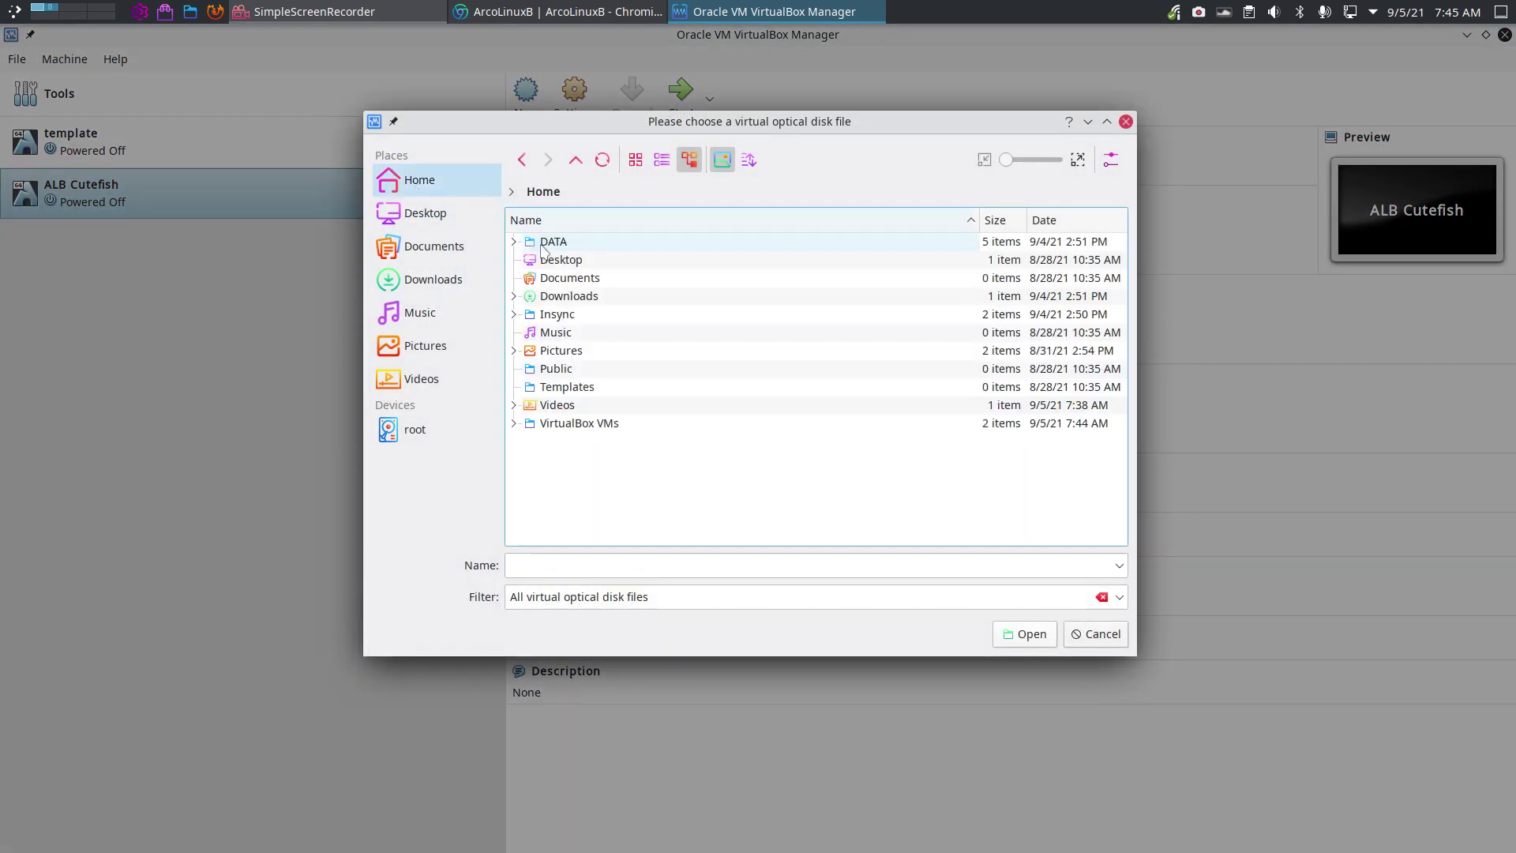
{"action": "double_click", "coordinate": [608, 318]}
{"action": "double_click", "coordinate": [608, 267]}
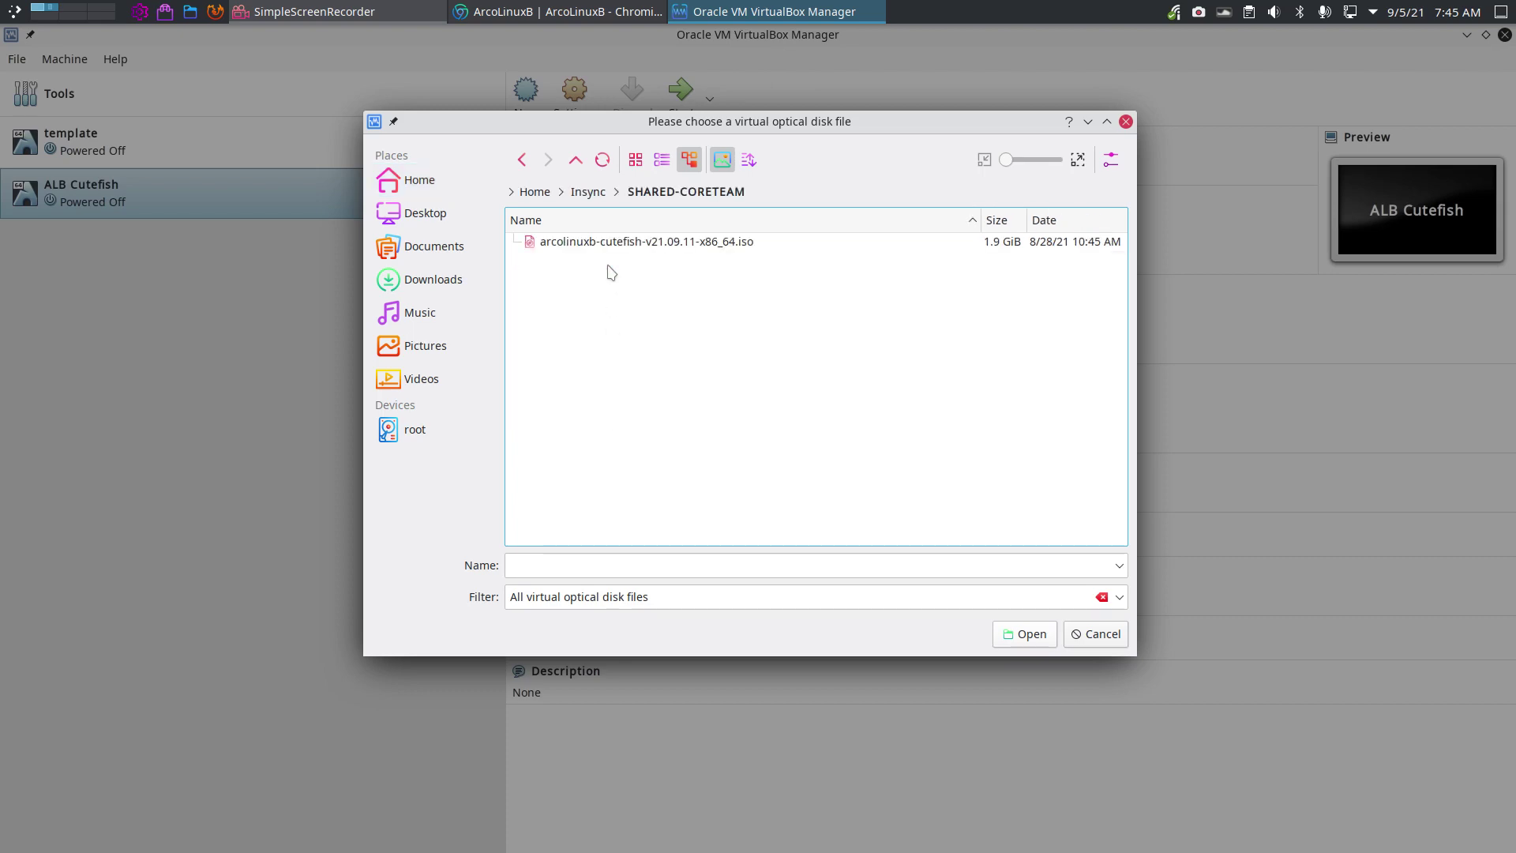
{"action": "left_click", "coordinate": [608, 242]}
{"action": "left_click", "coordinate": [1024, 634]}
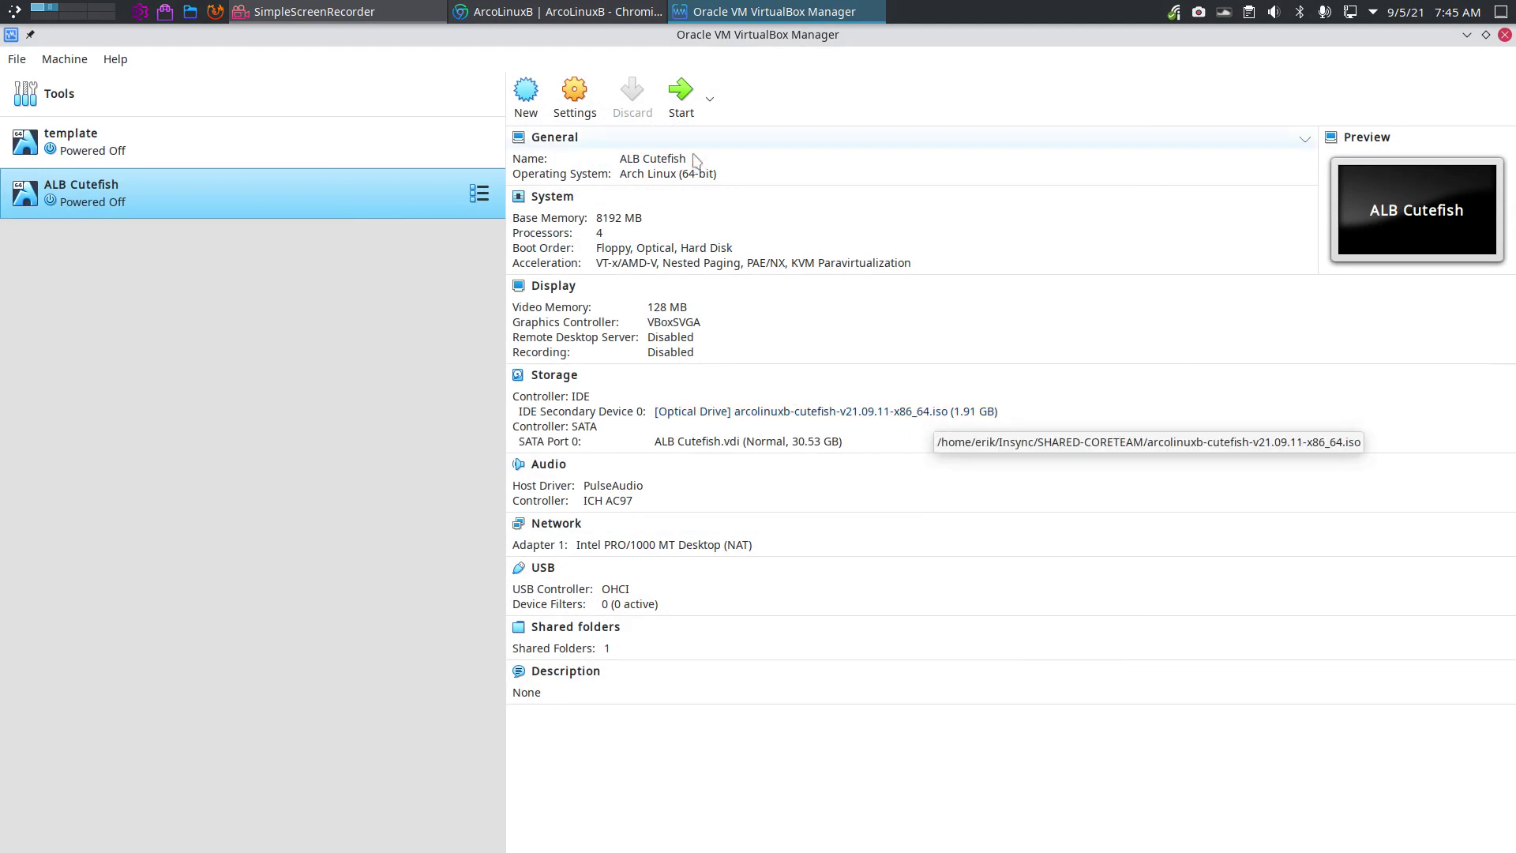
{"action": "left_click", "coordinate": [680, 93]}
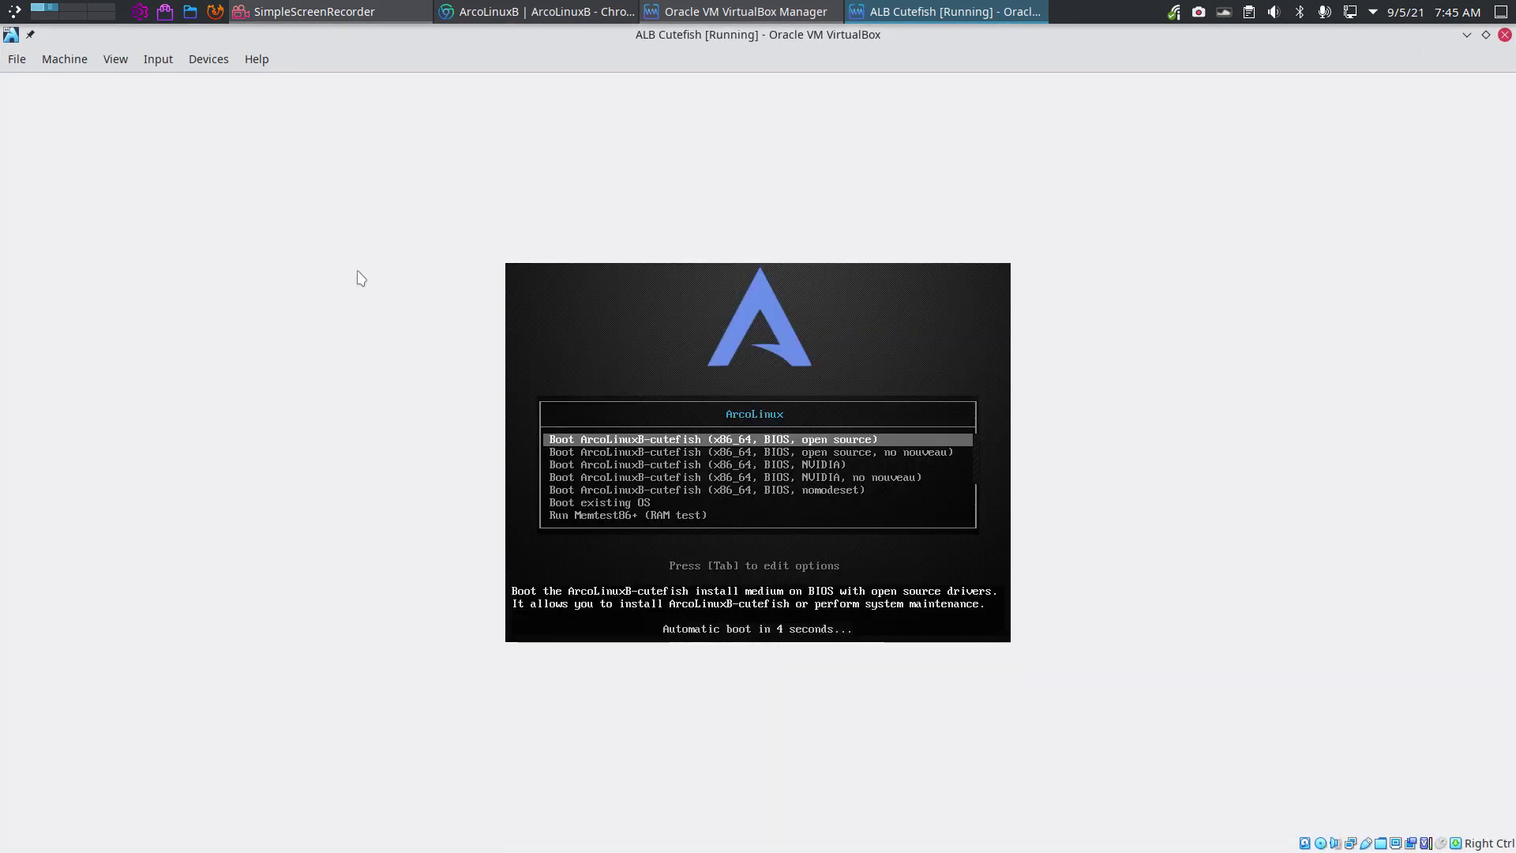
Boot the first ArcoLinuxB-cutefish menu entry into the live Cutefish desktop.
{"action": "key", "text": "Control_R+l"}
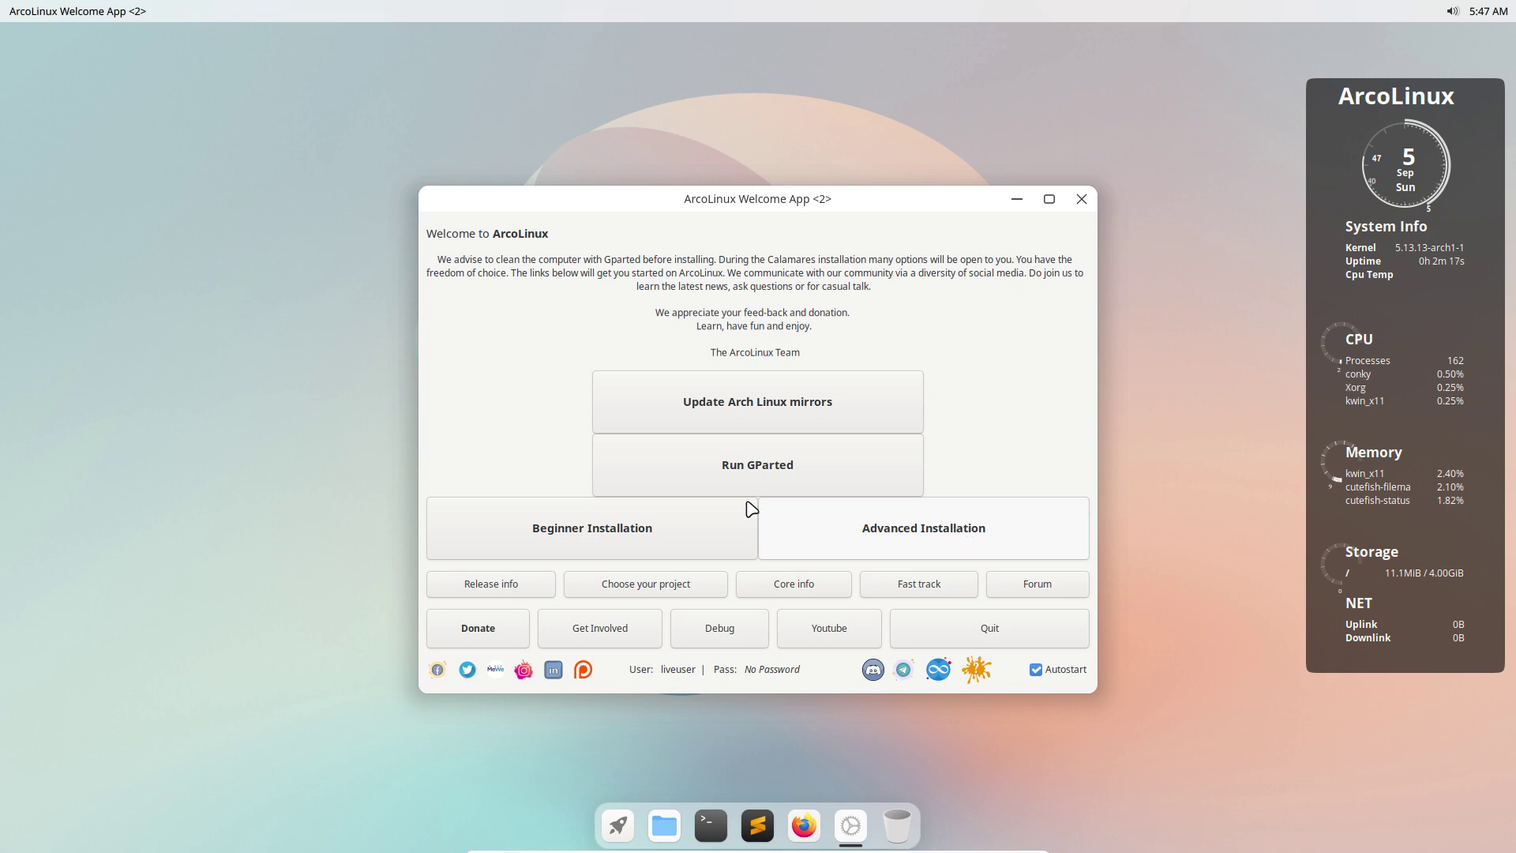
Choose Beginner Installation in the ArcoLinux Welcome App.
{"action": "left_click", "coordinate": [702, 527]}
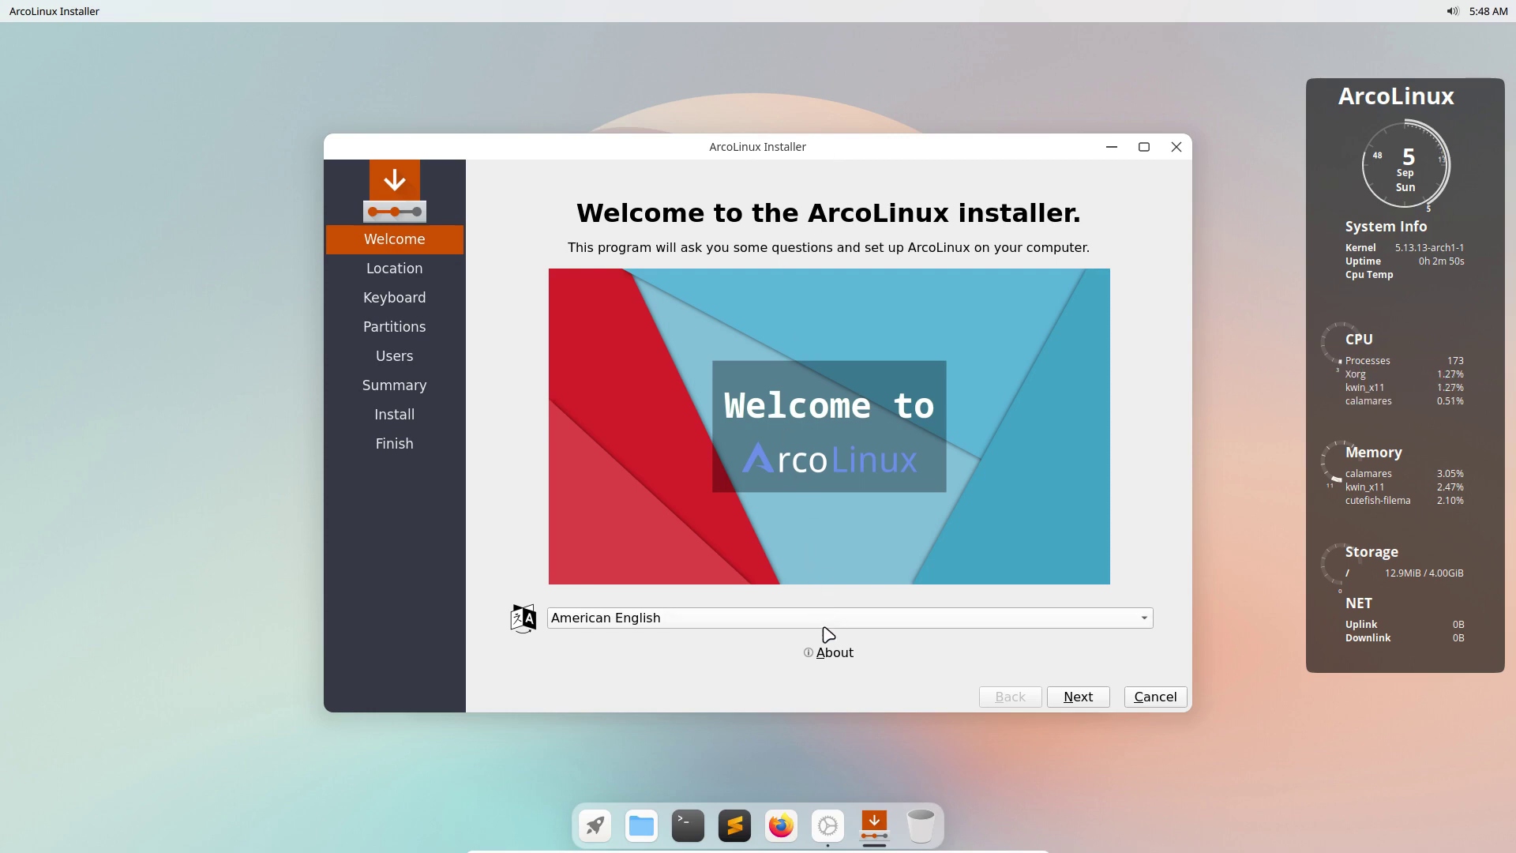
Check the Calamares About info, keep Europe/Brussels, and choose the Belgian keyboard layout.
{"action": "left_click", "coordinate": [822, 654]}
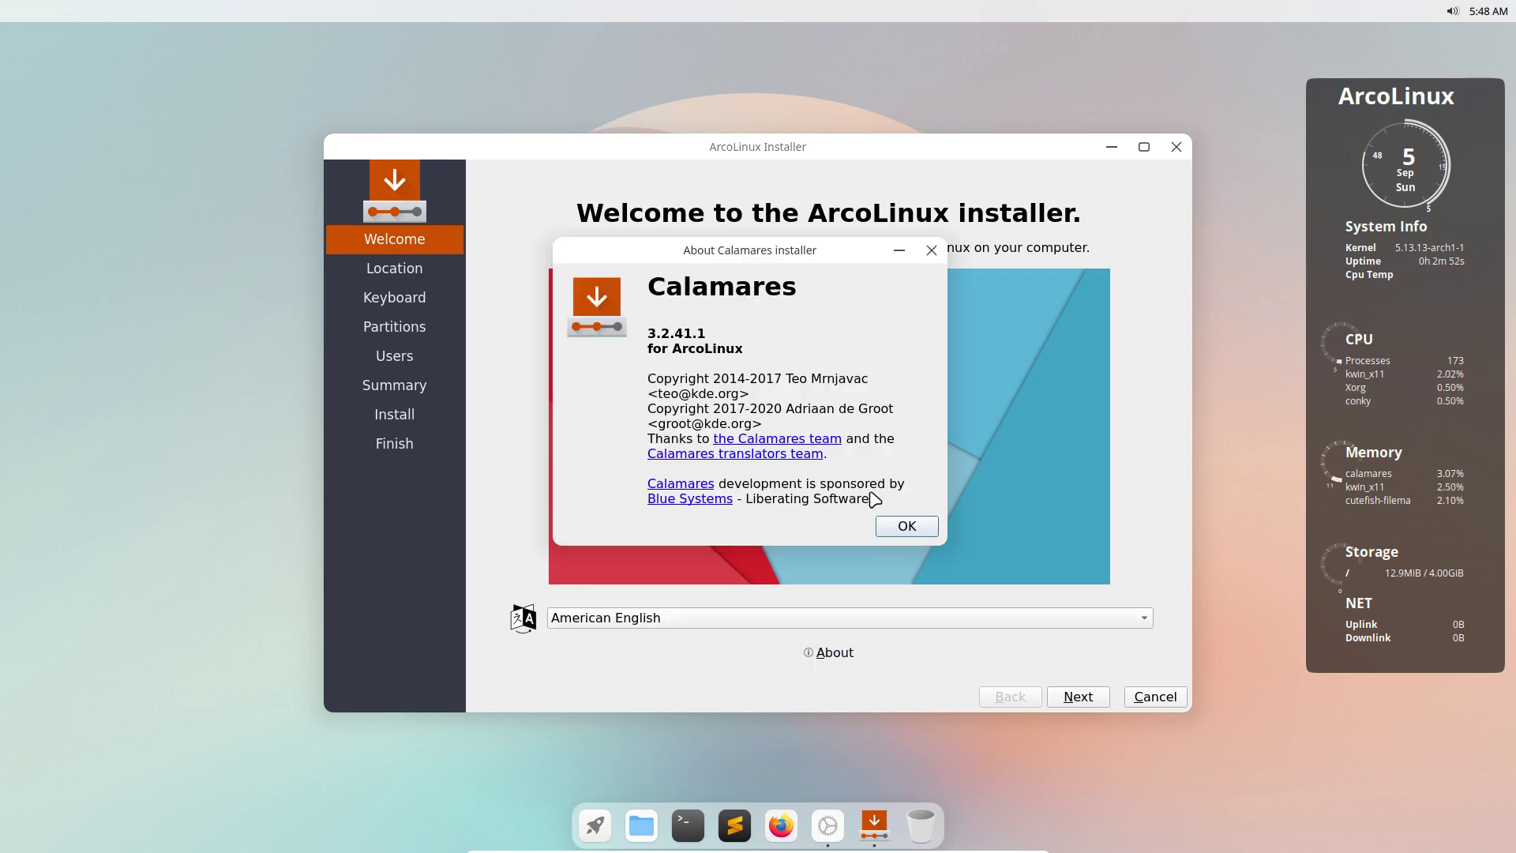
{"action": "left_click", "coordinate": [905, 540]}
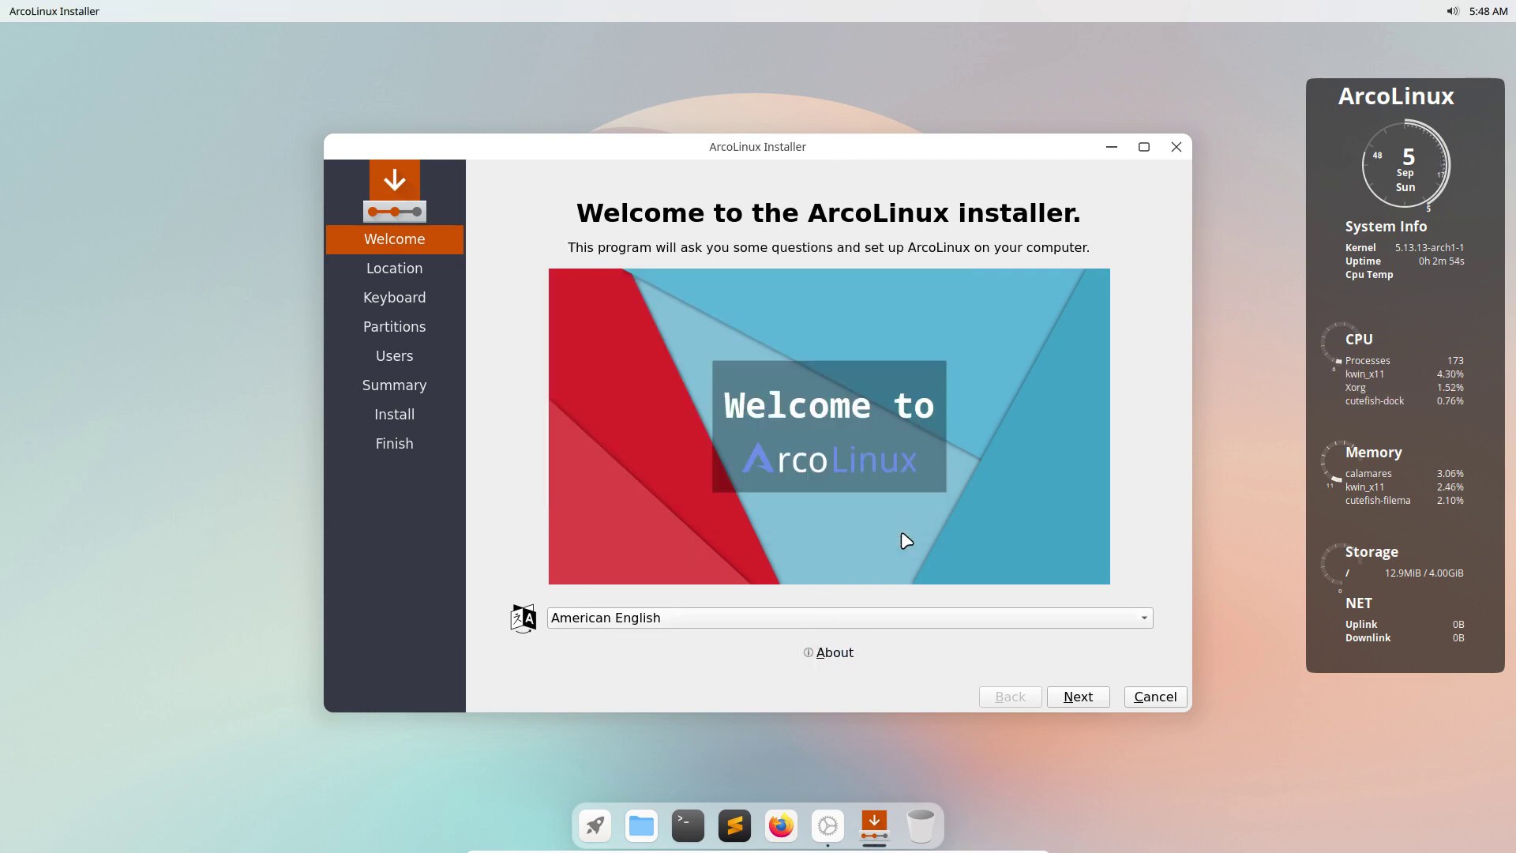
{"action": "left_click", "coordinate": [1090, 701]}
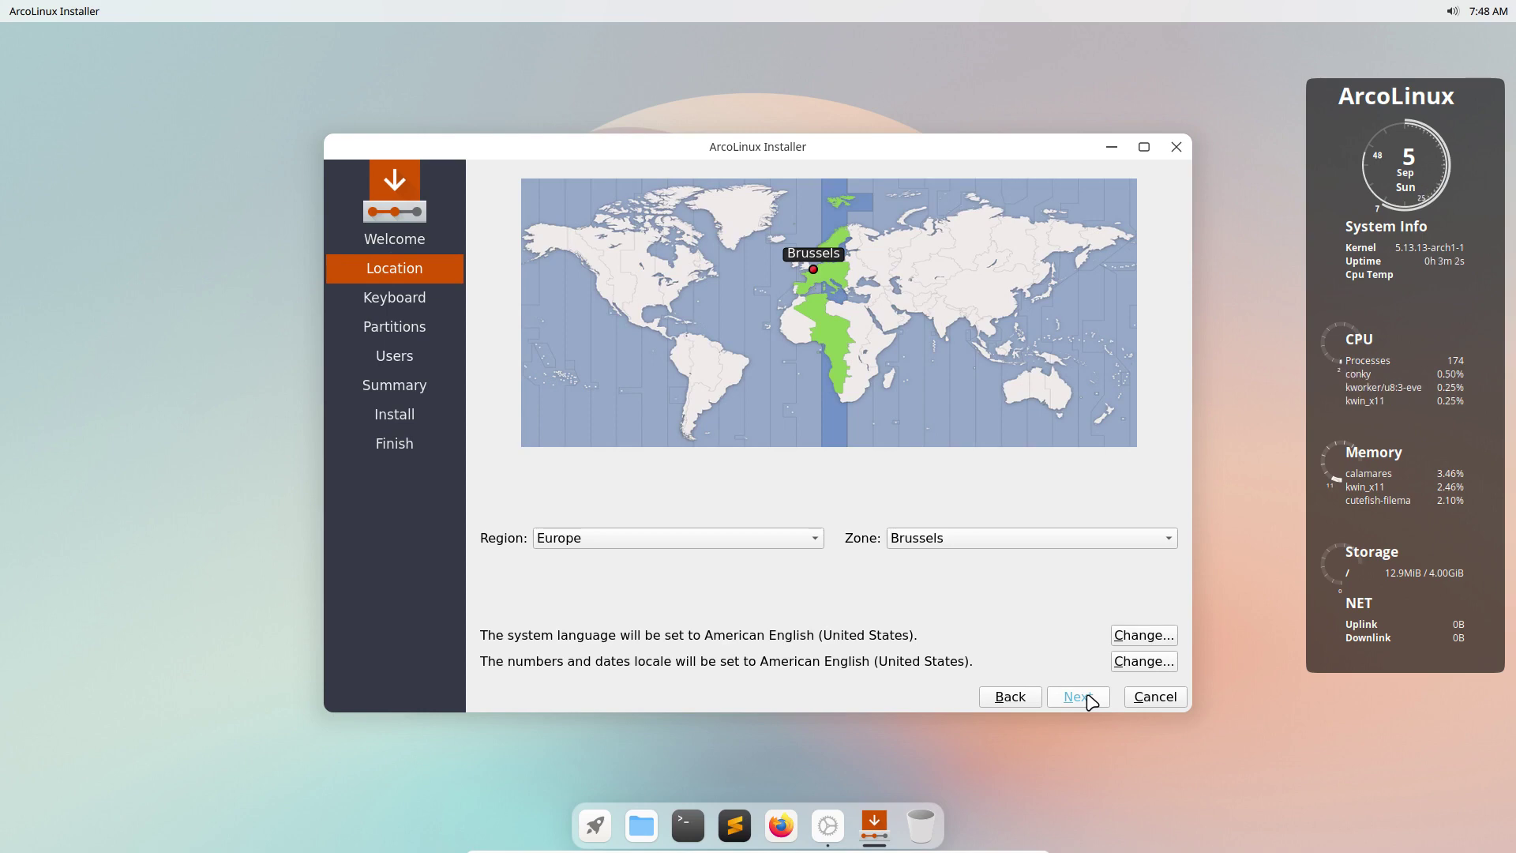
{"action": "left_click", "coordinate": [1078, 697]}
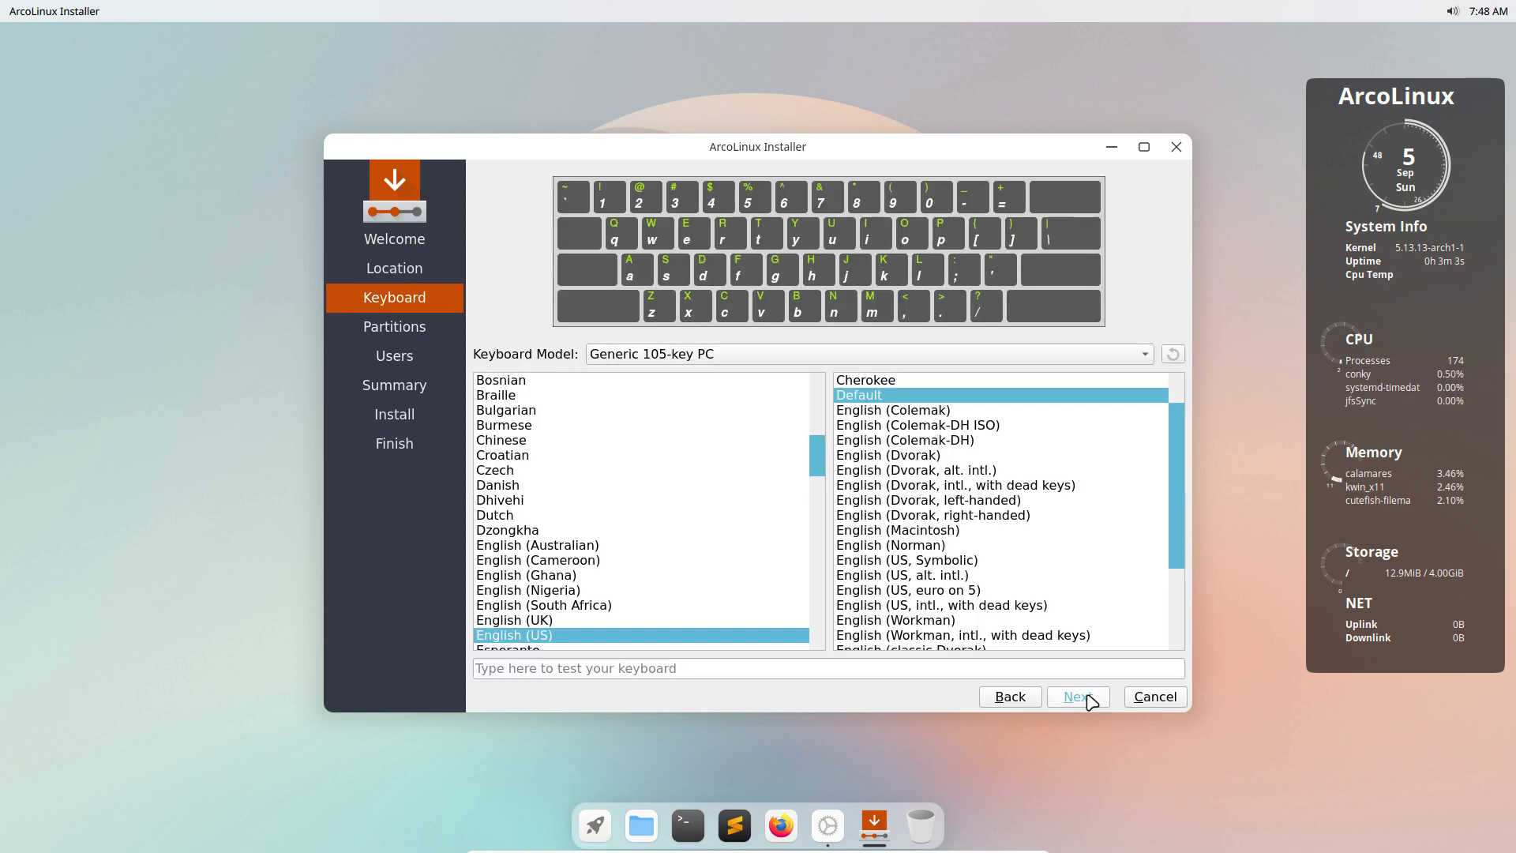
{"action": "scroll", "coordinate": [655, 506], "scroll_direction": "up", "scroll_amount": 4}
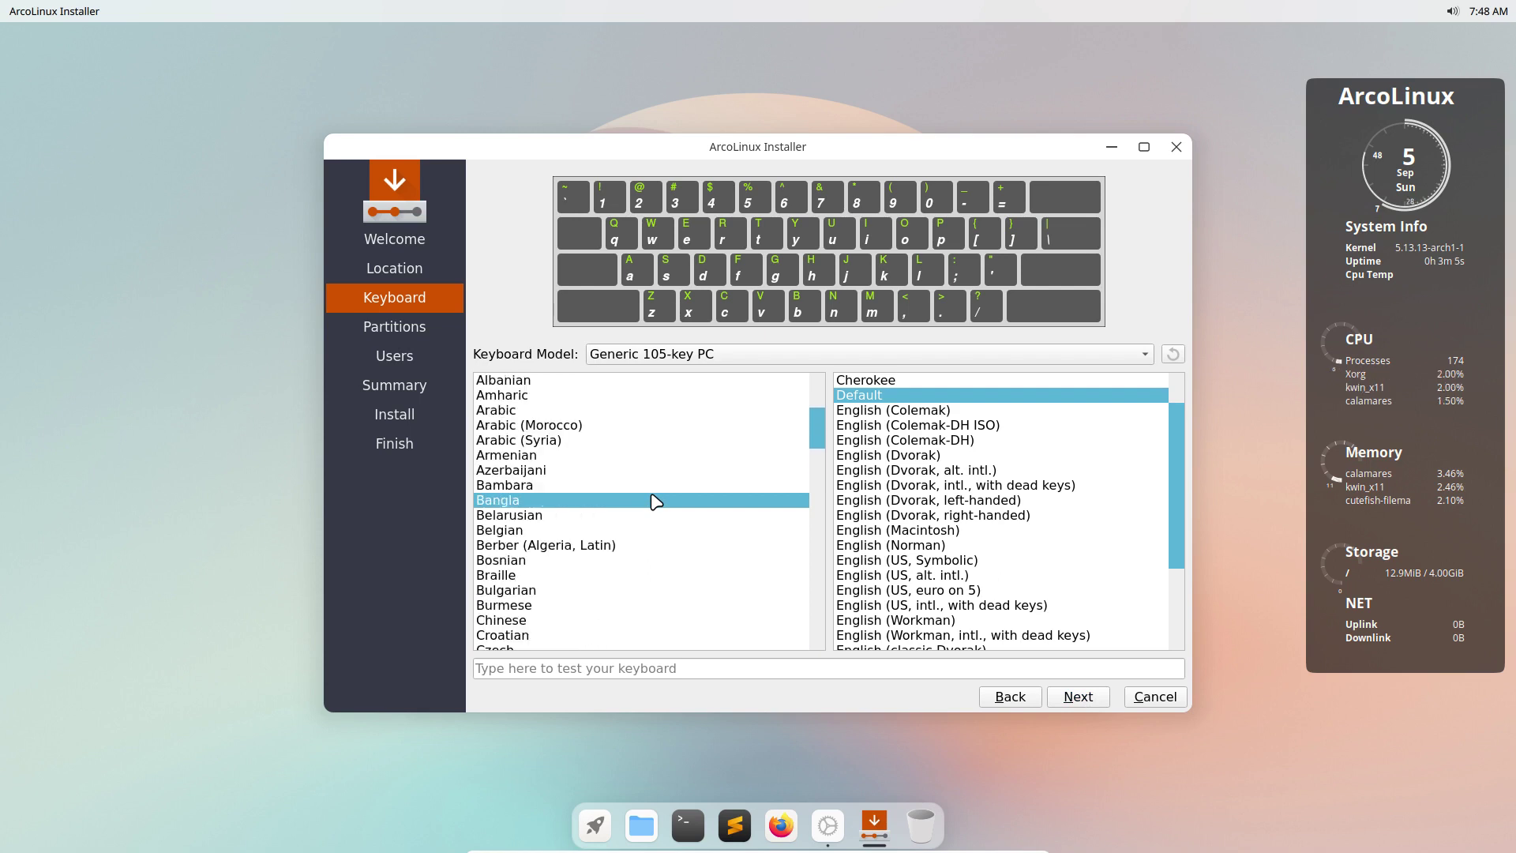
{"action": "left_click", "coordinate": [539, 533]}
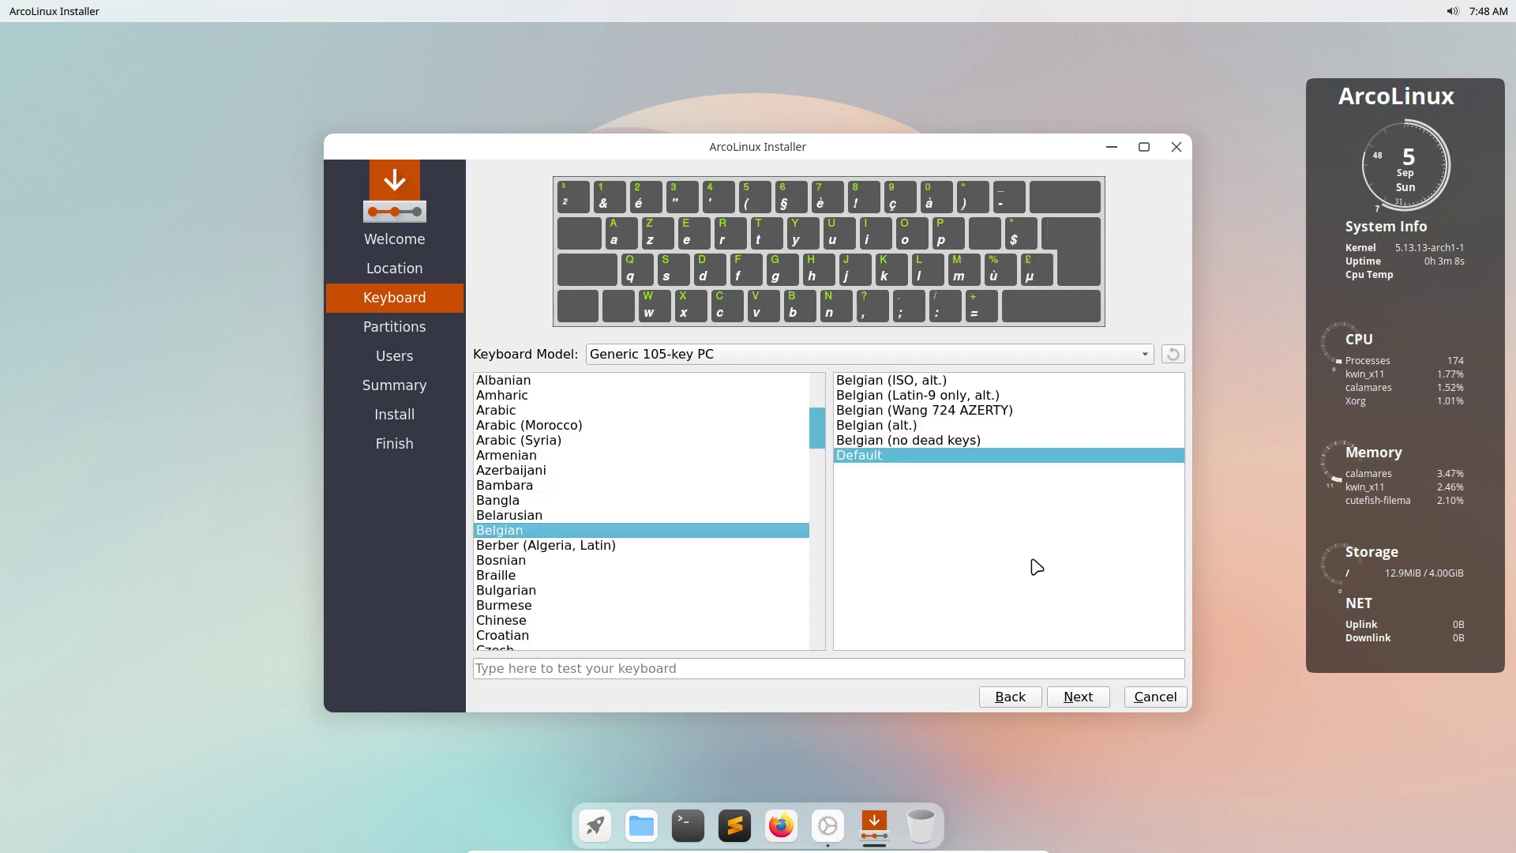
{"action": "left_click", "coordinate": [1078, 698]}
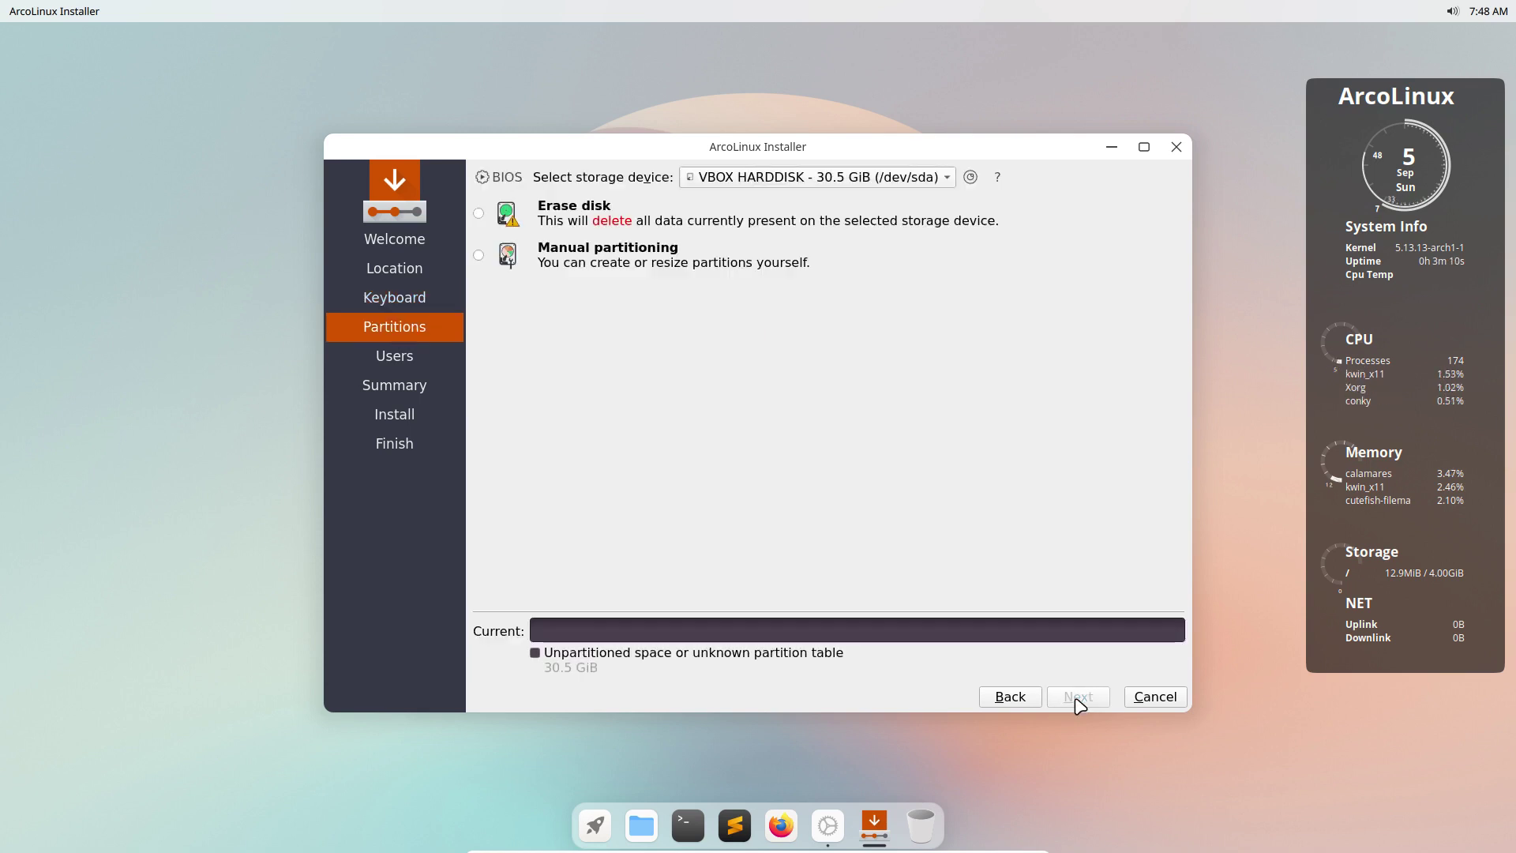
Select Erase disk, sample the swap choices, and keep ext4 as the filesystem.
{"action": "left_click", "coordinate": [586, 224]}
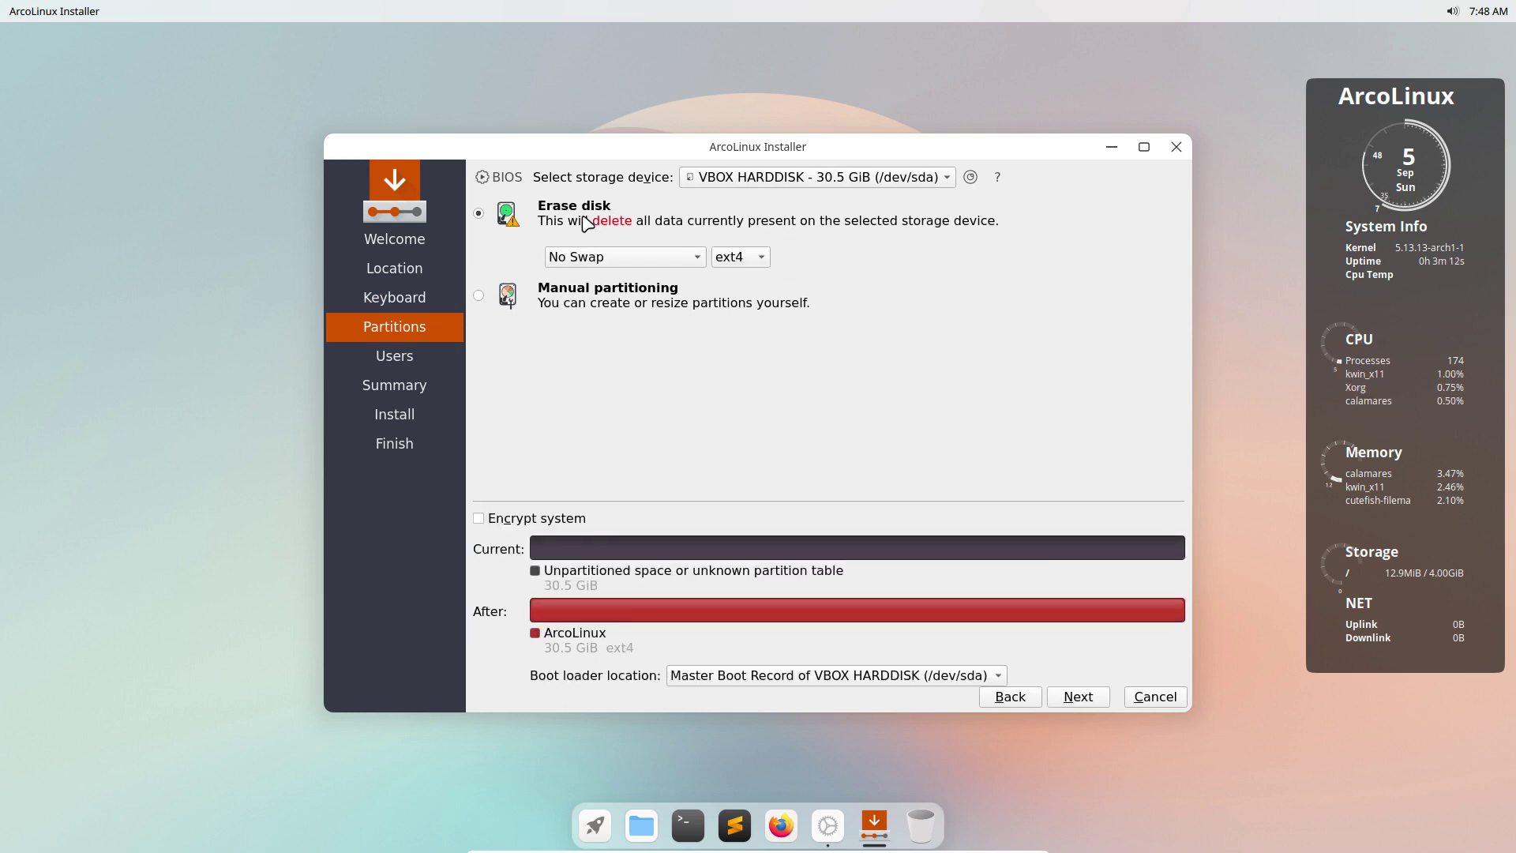
{"action": "left_click", "coordinate": [685, 258]}
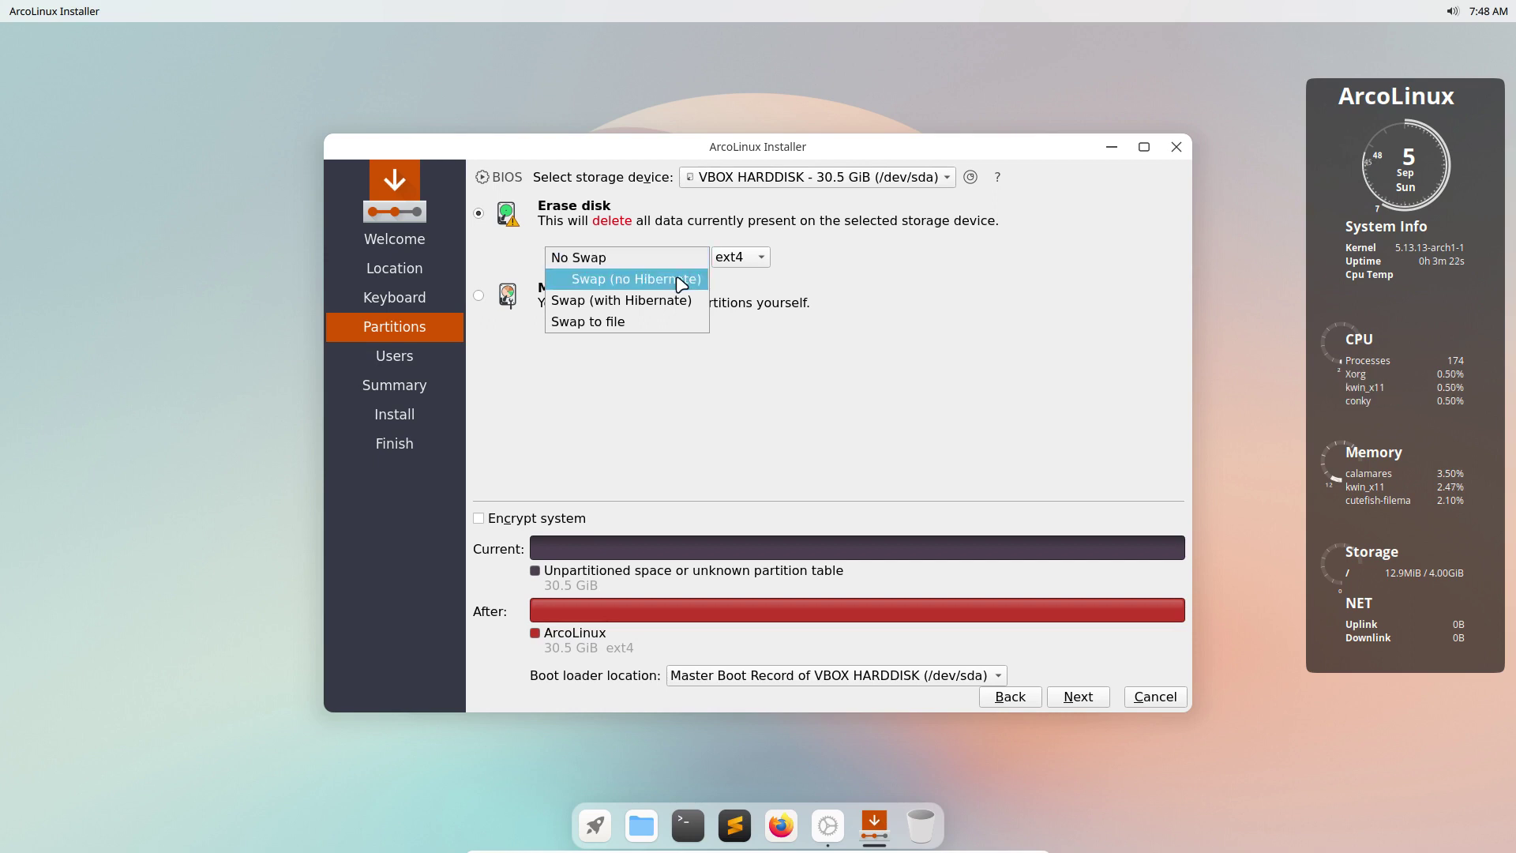
{"action": "left_click", "coordinate": [680, 281]}
{"action": "left_click", "coordinate": [684, 260]}
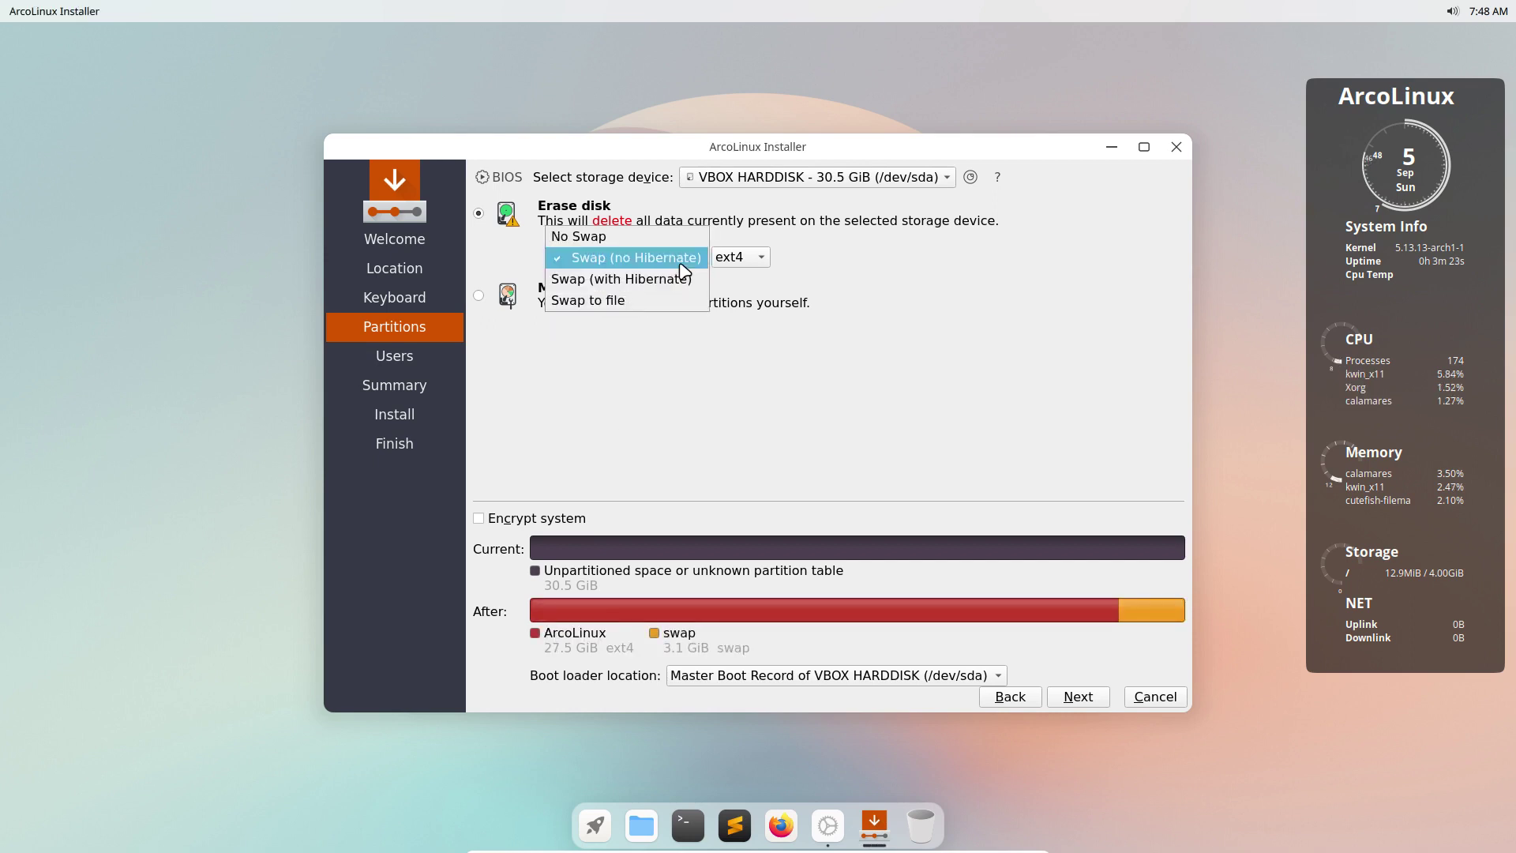
{"action": "left_click", "coordinate": [684, 281]}
{"action": "left_click", "coordinate": [677, 256]}
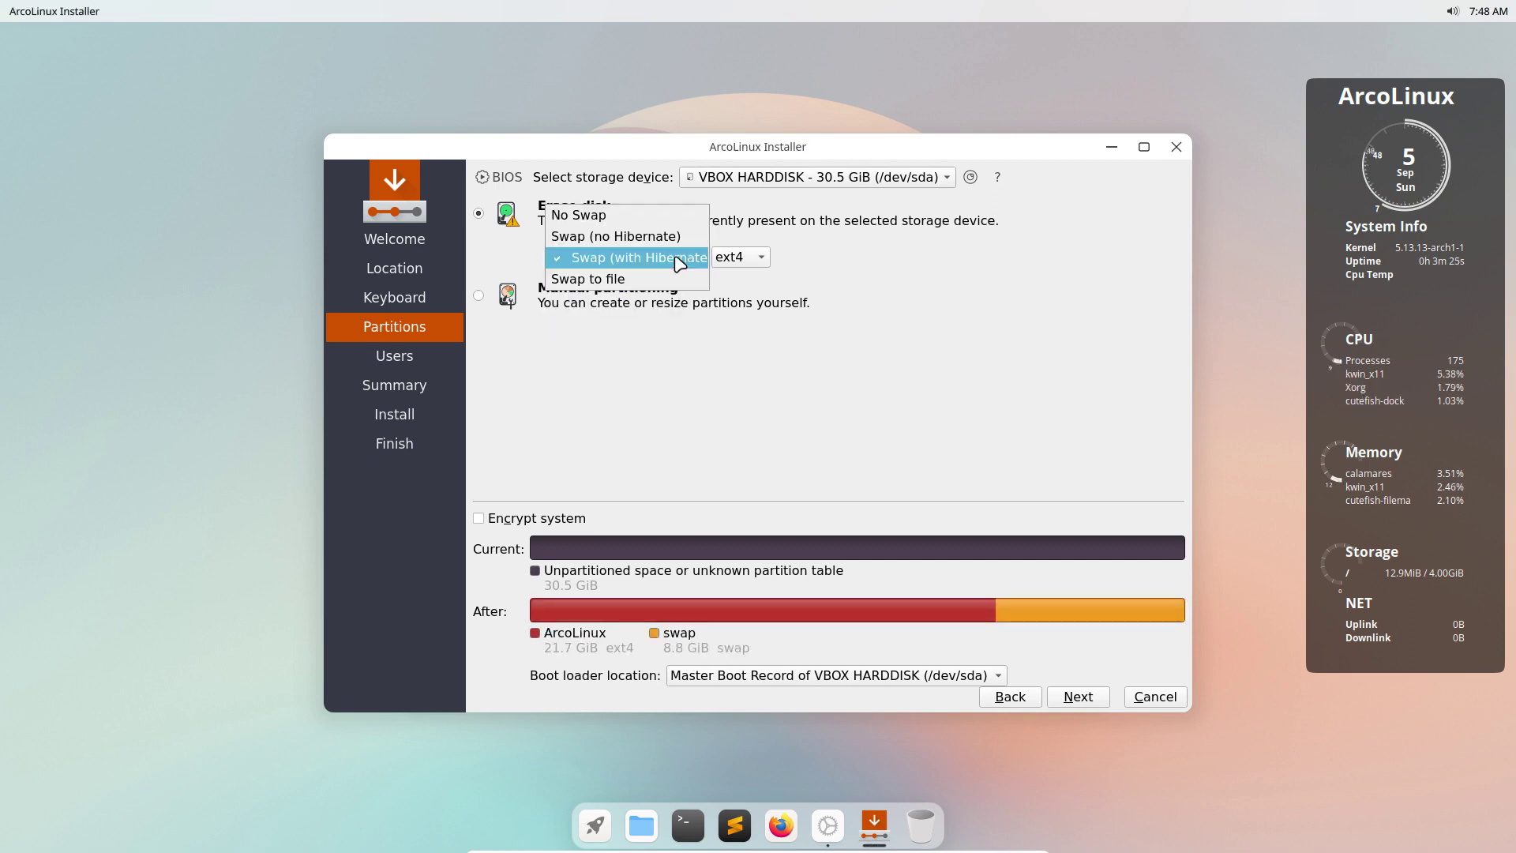
{"action": "left_click", "coordinate": [673, 278]}
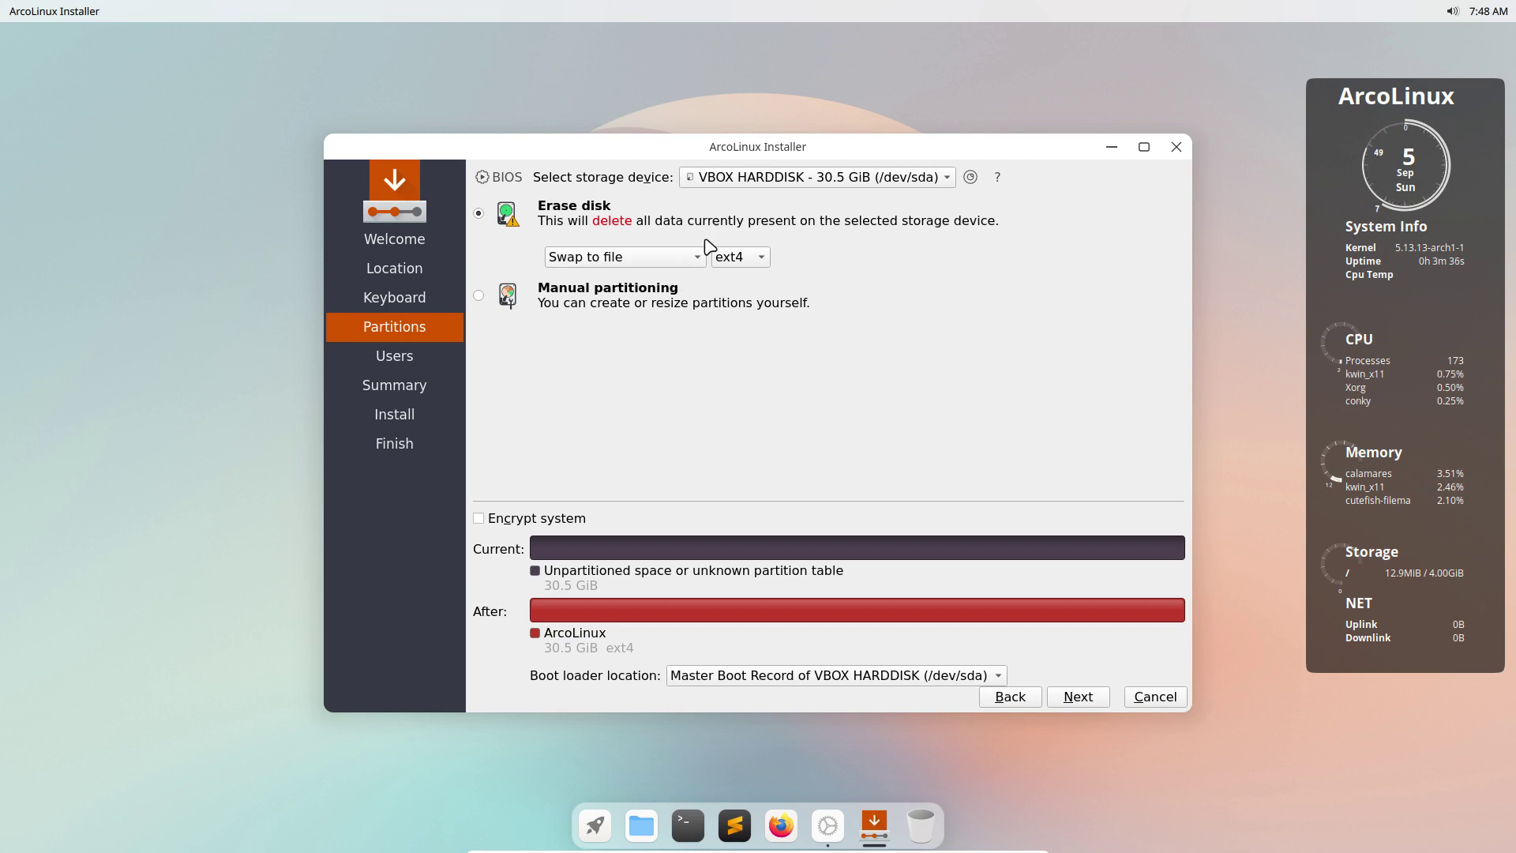
{"action": "left_click", "coordinate": [756, 259]}
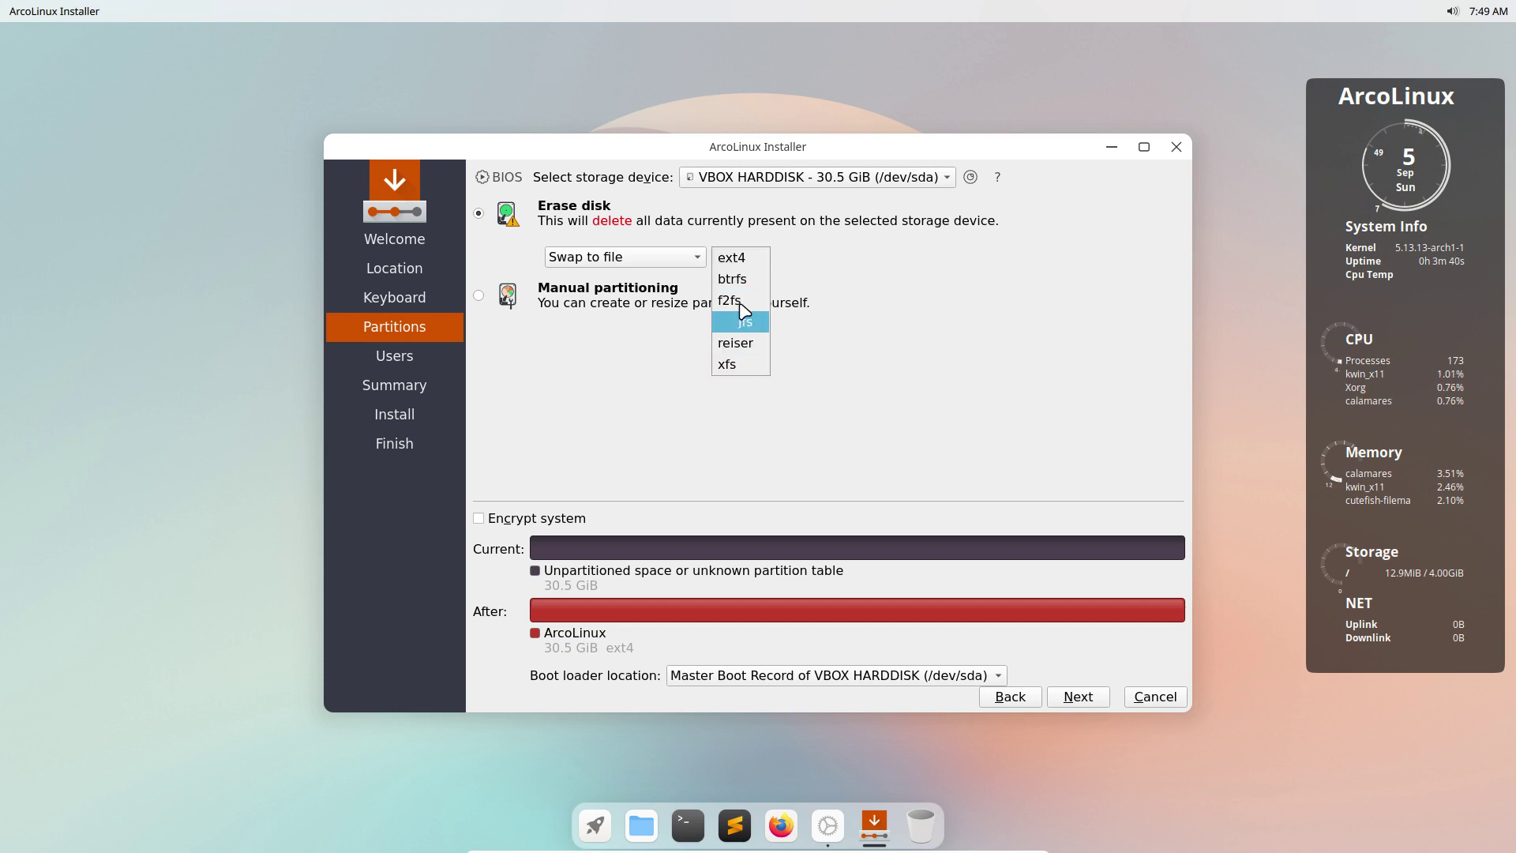
{"action": "left_click", "coordinate": [829, 261]}
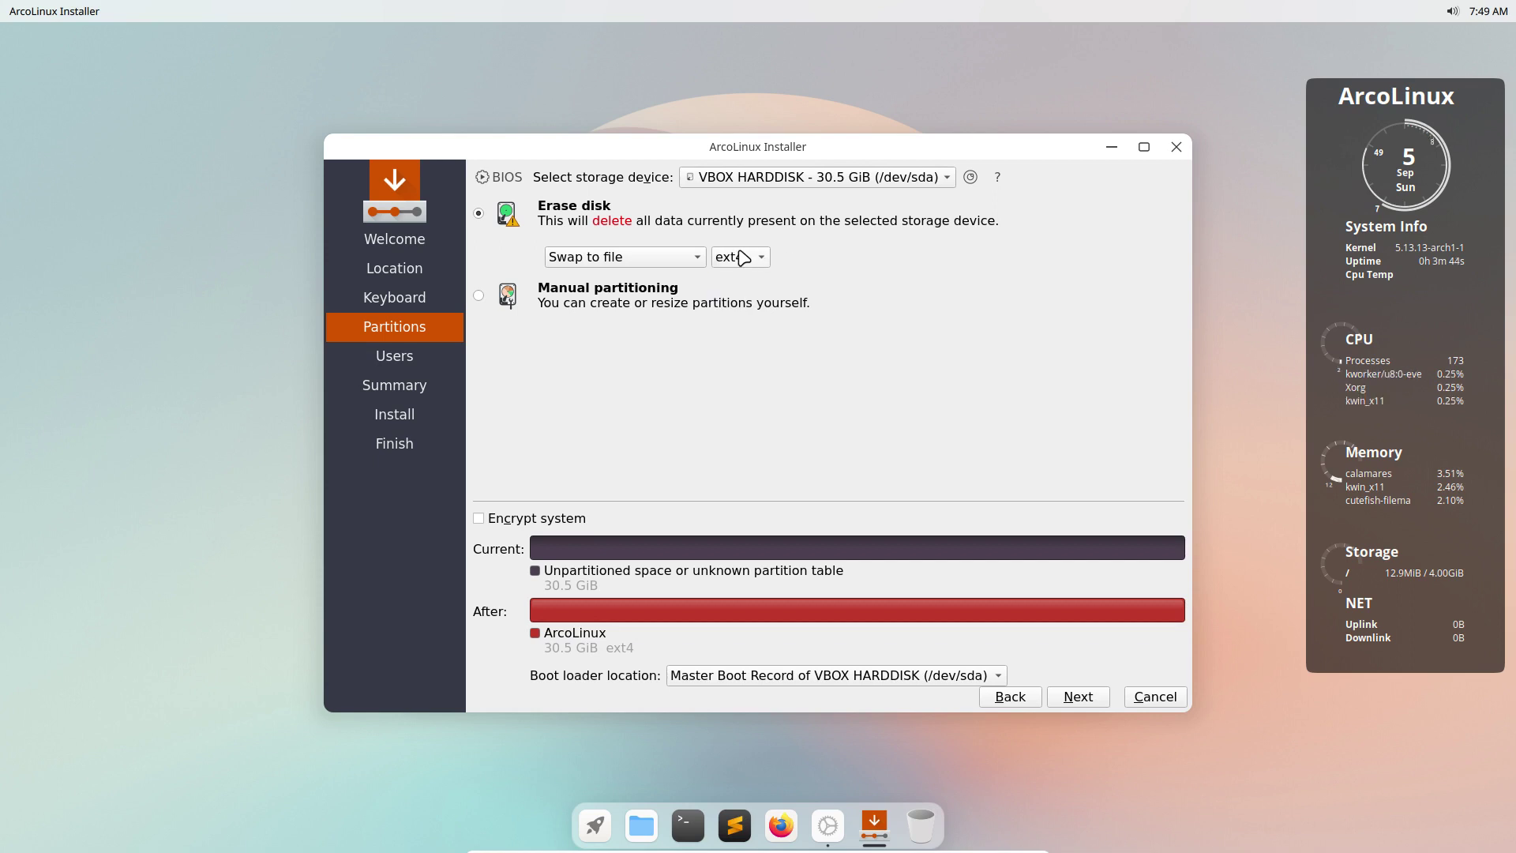
Compare the swap options again and finally settle on No Swap.
{"action": "left_click", "coordinate": [697, 261]}
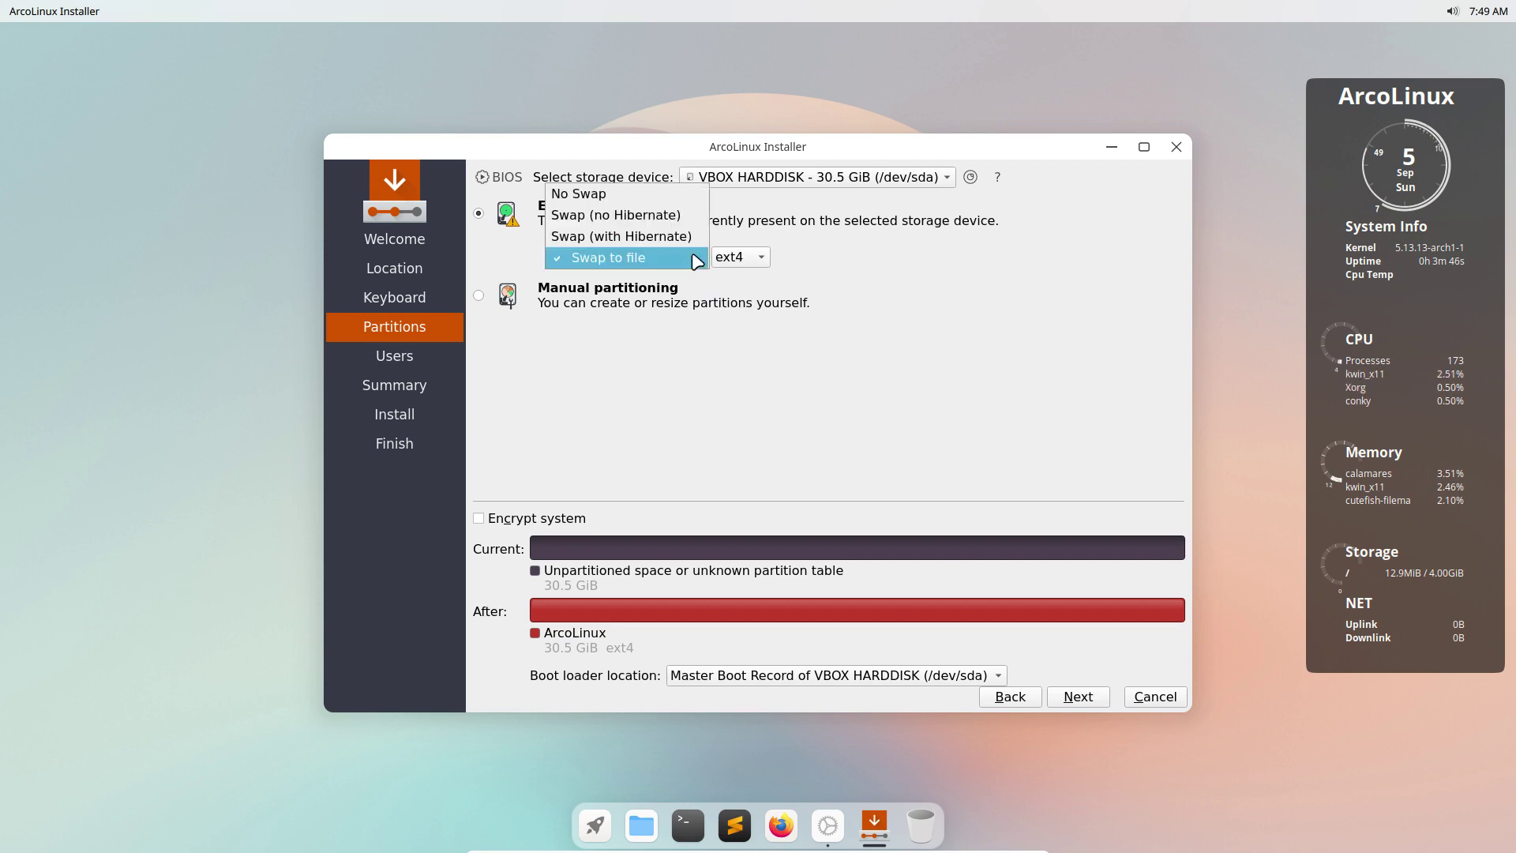
{"action": "left_click", "coordinate": [688, 239]}
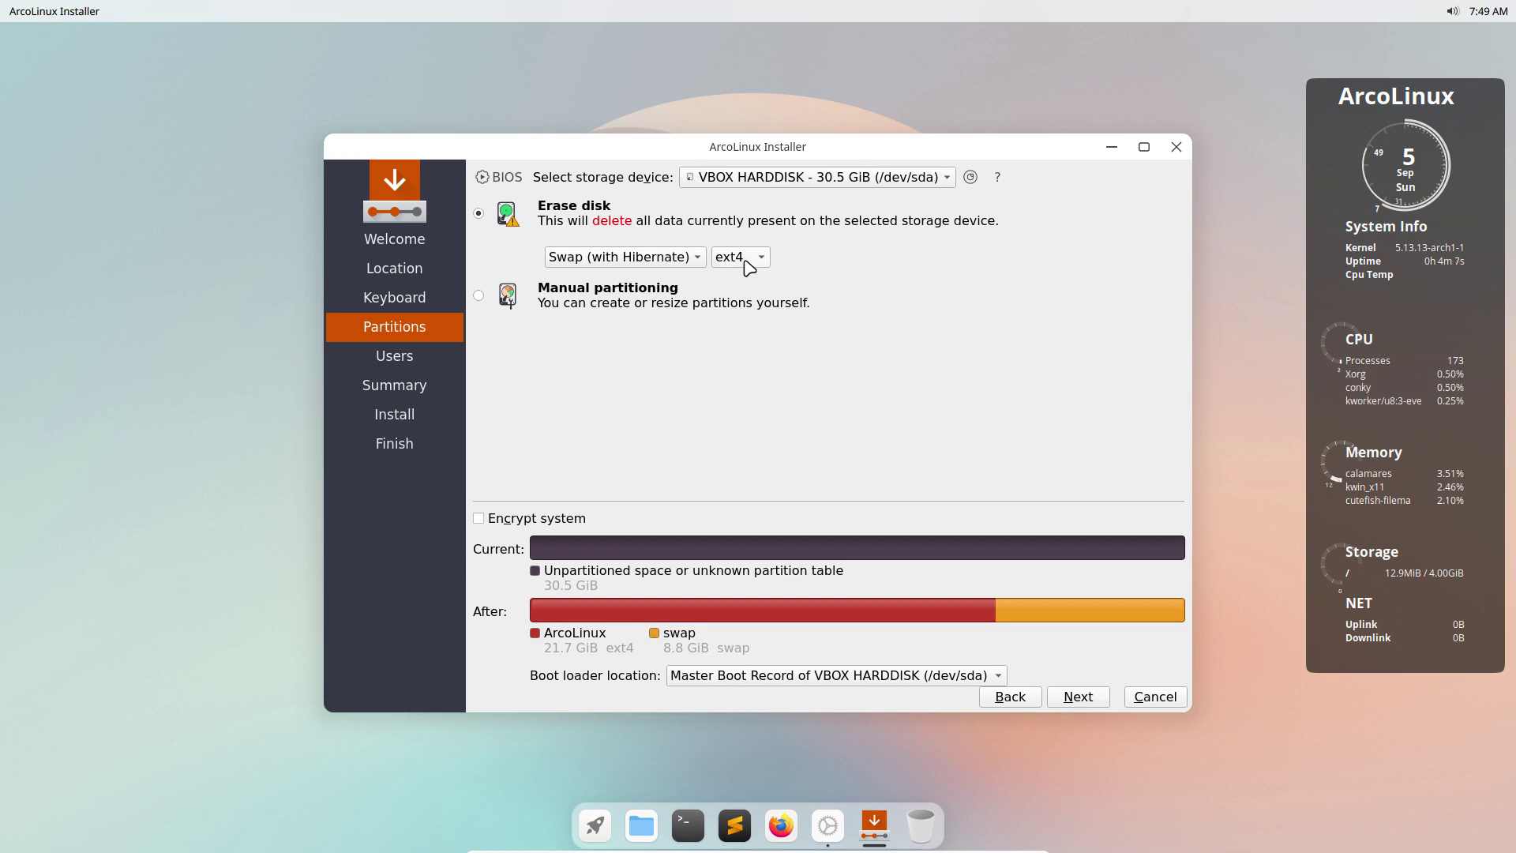
{"action": "left_click", "coordinate": [691, 265]}
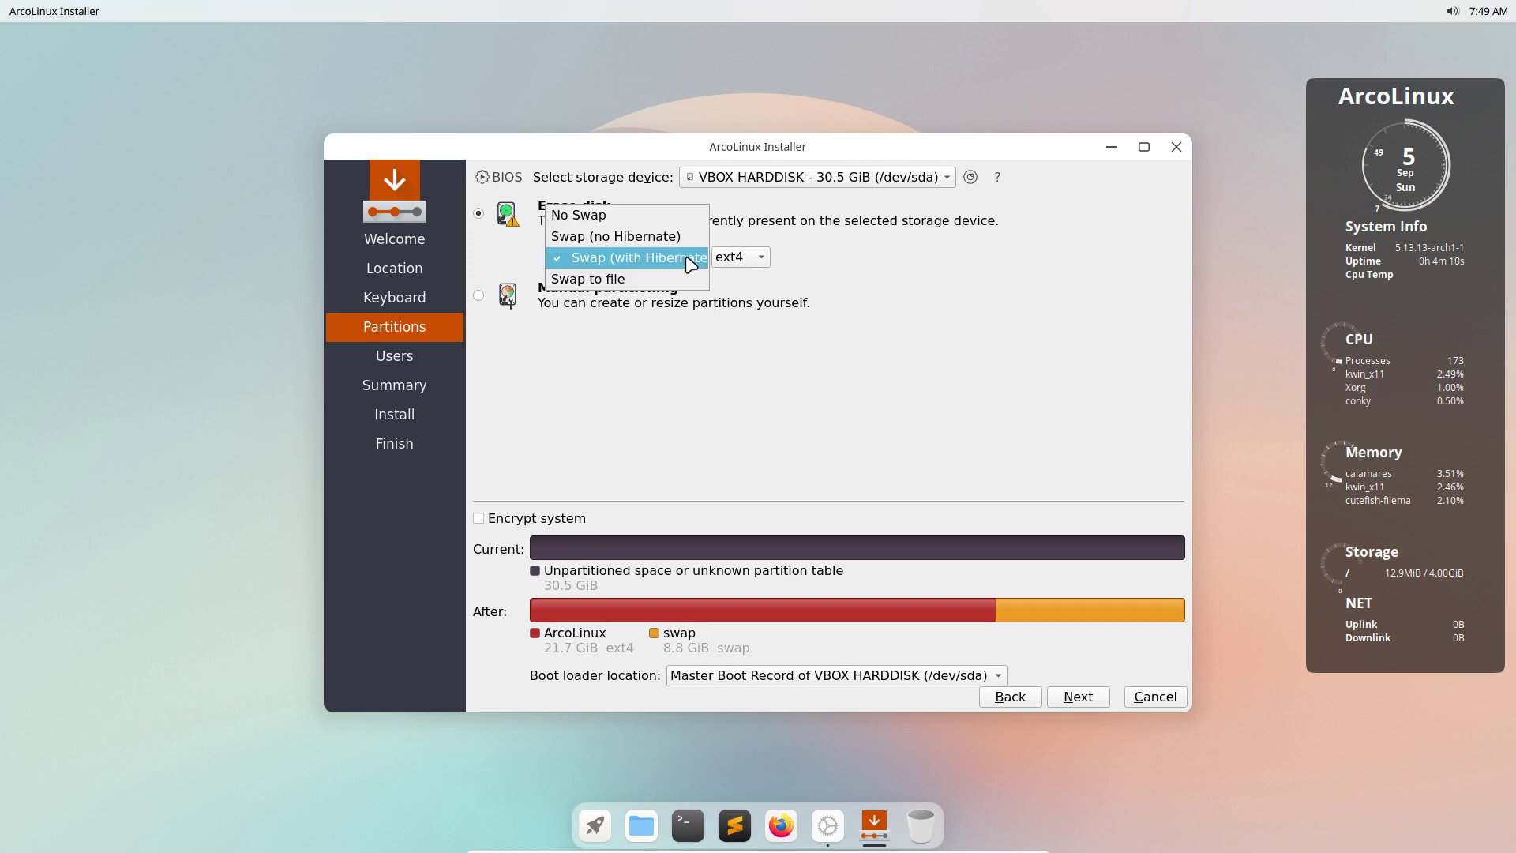
{"action": "left_click", "coordinate": [671, 236]}
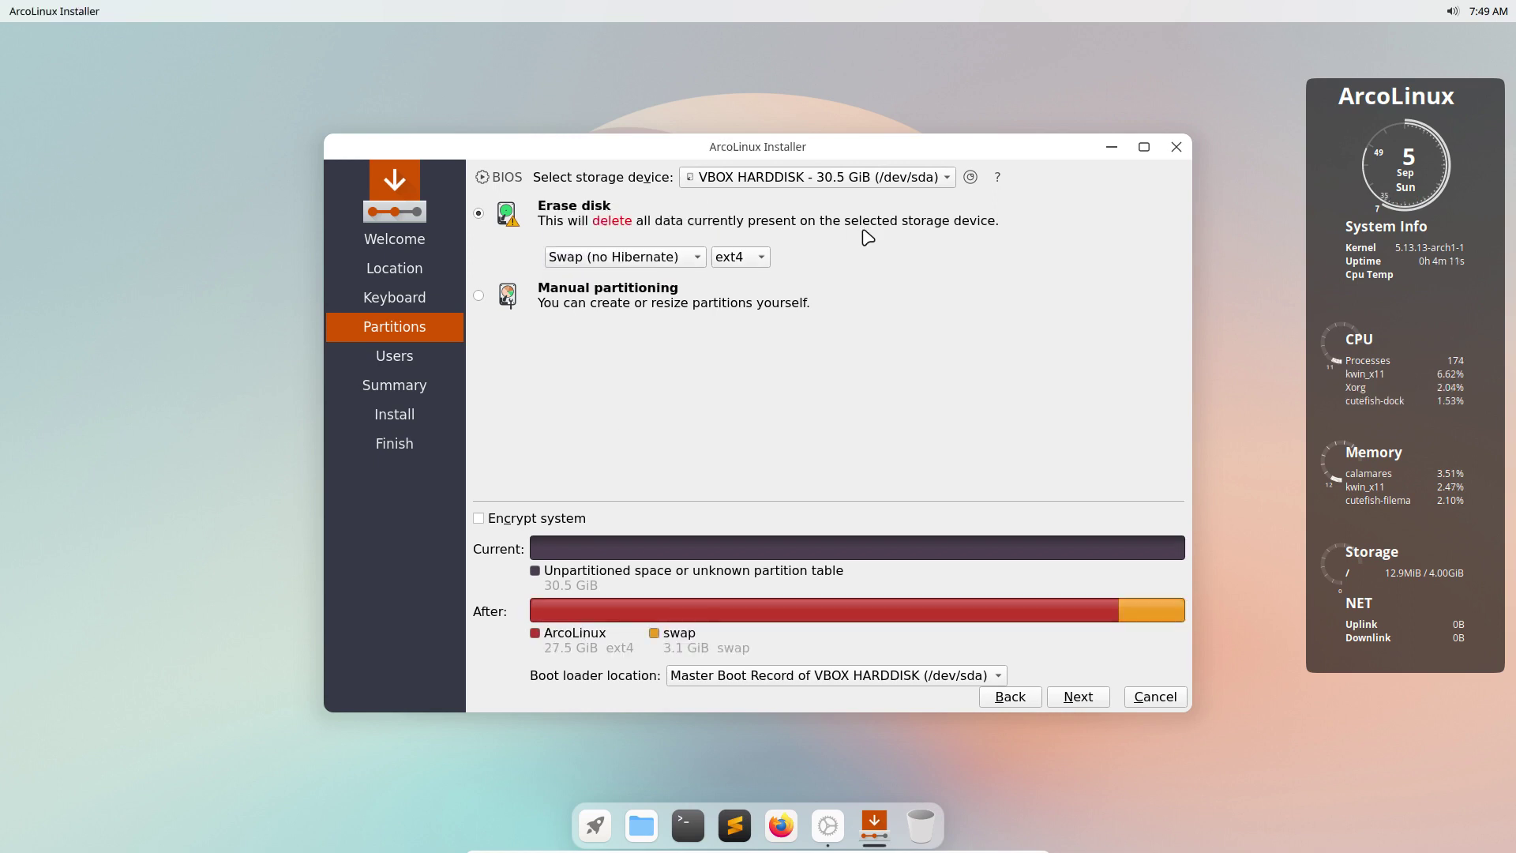
{"action": "left_click", "coordinate": [694, 259]}
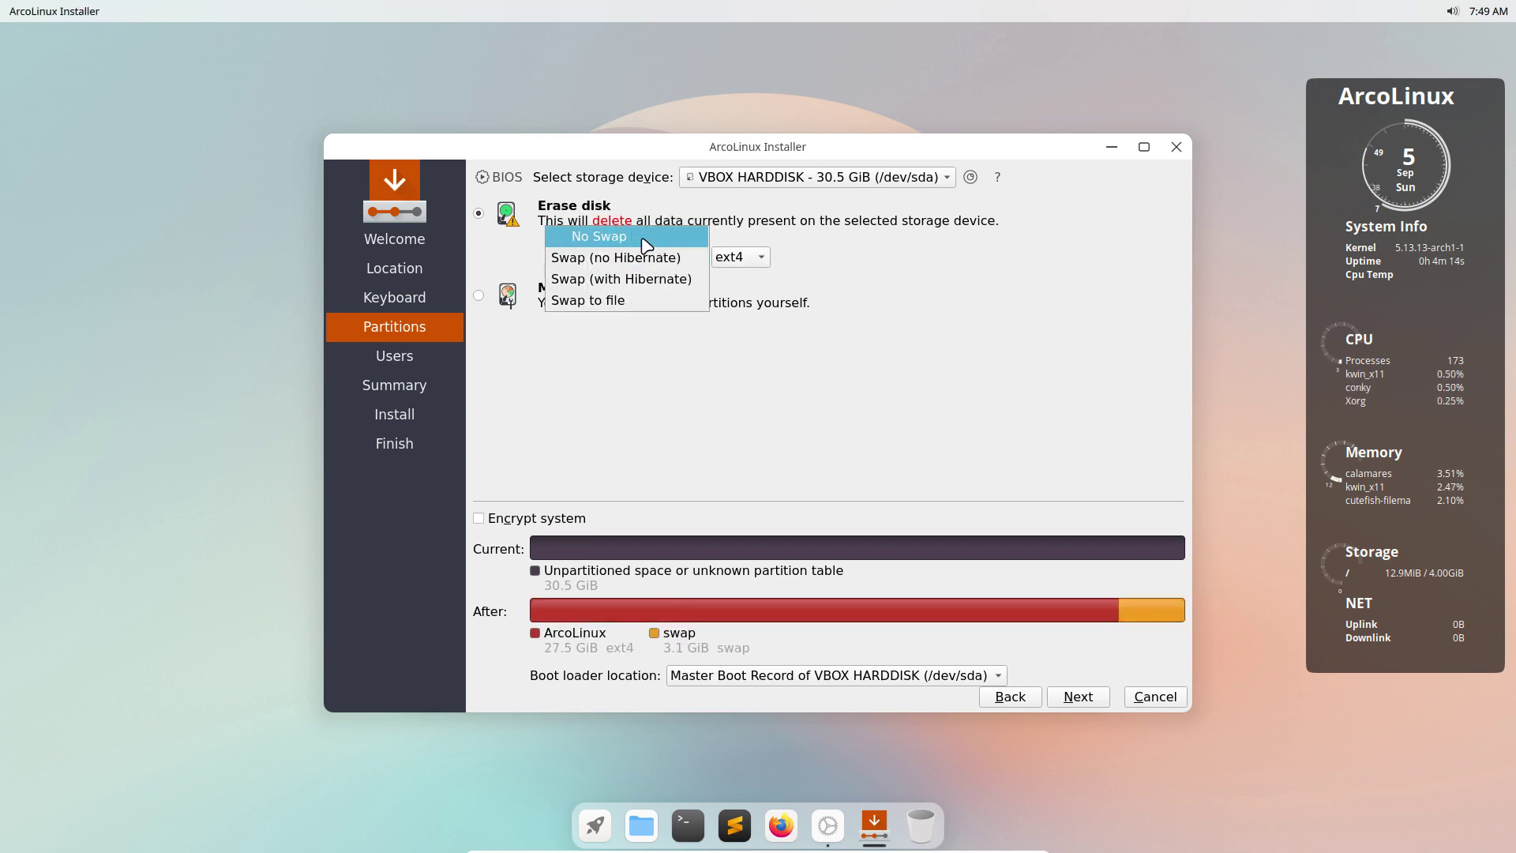
{"action": "left_click", "coordinate": [662, 239]}
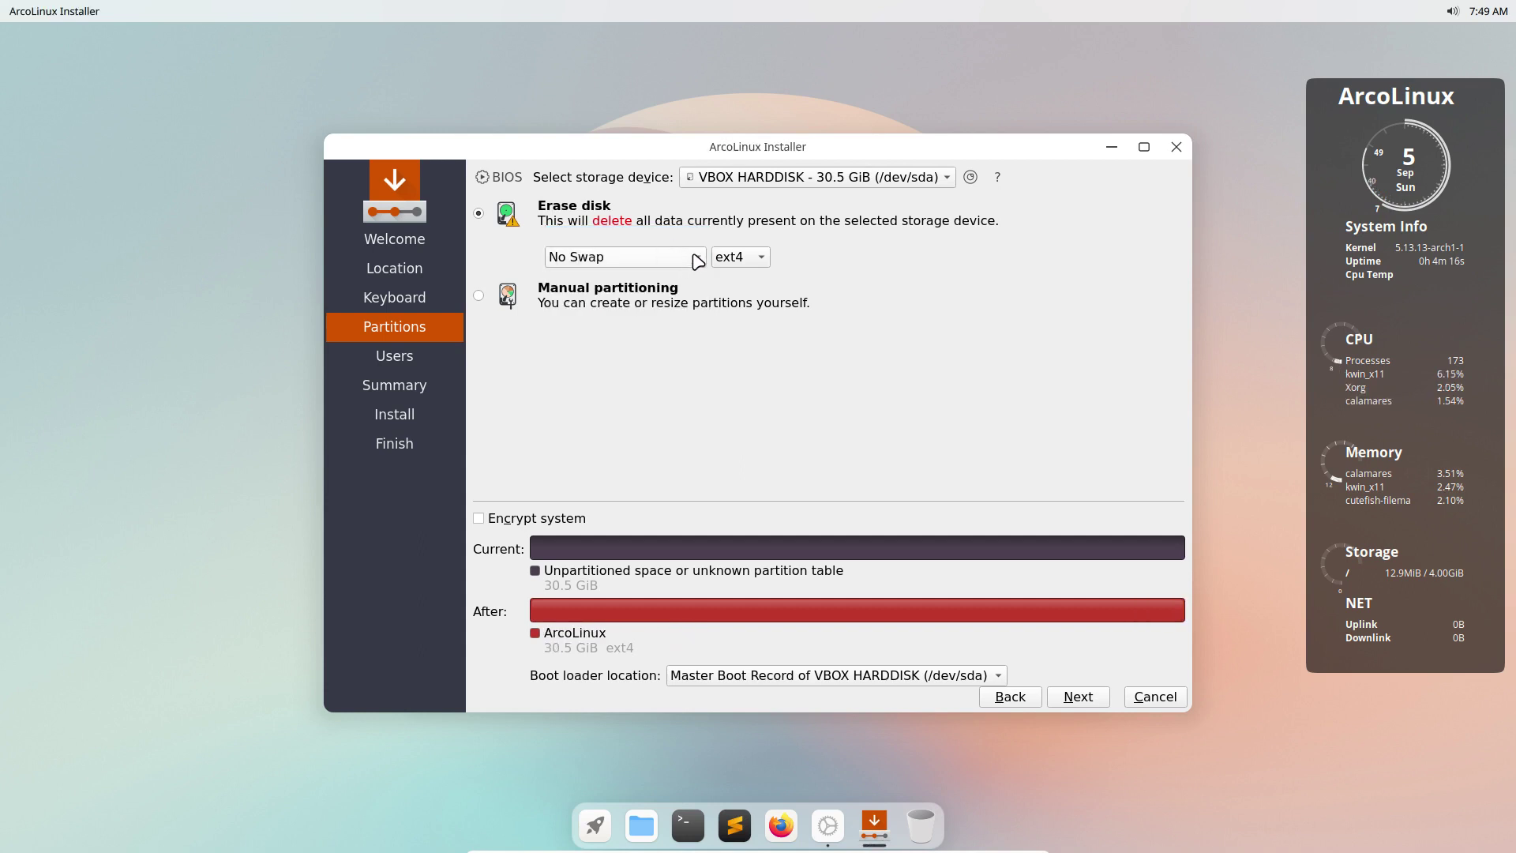
{"action": "left_click", "coordinate": [693, 258]}
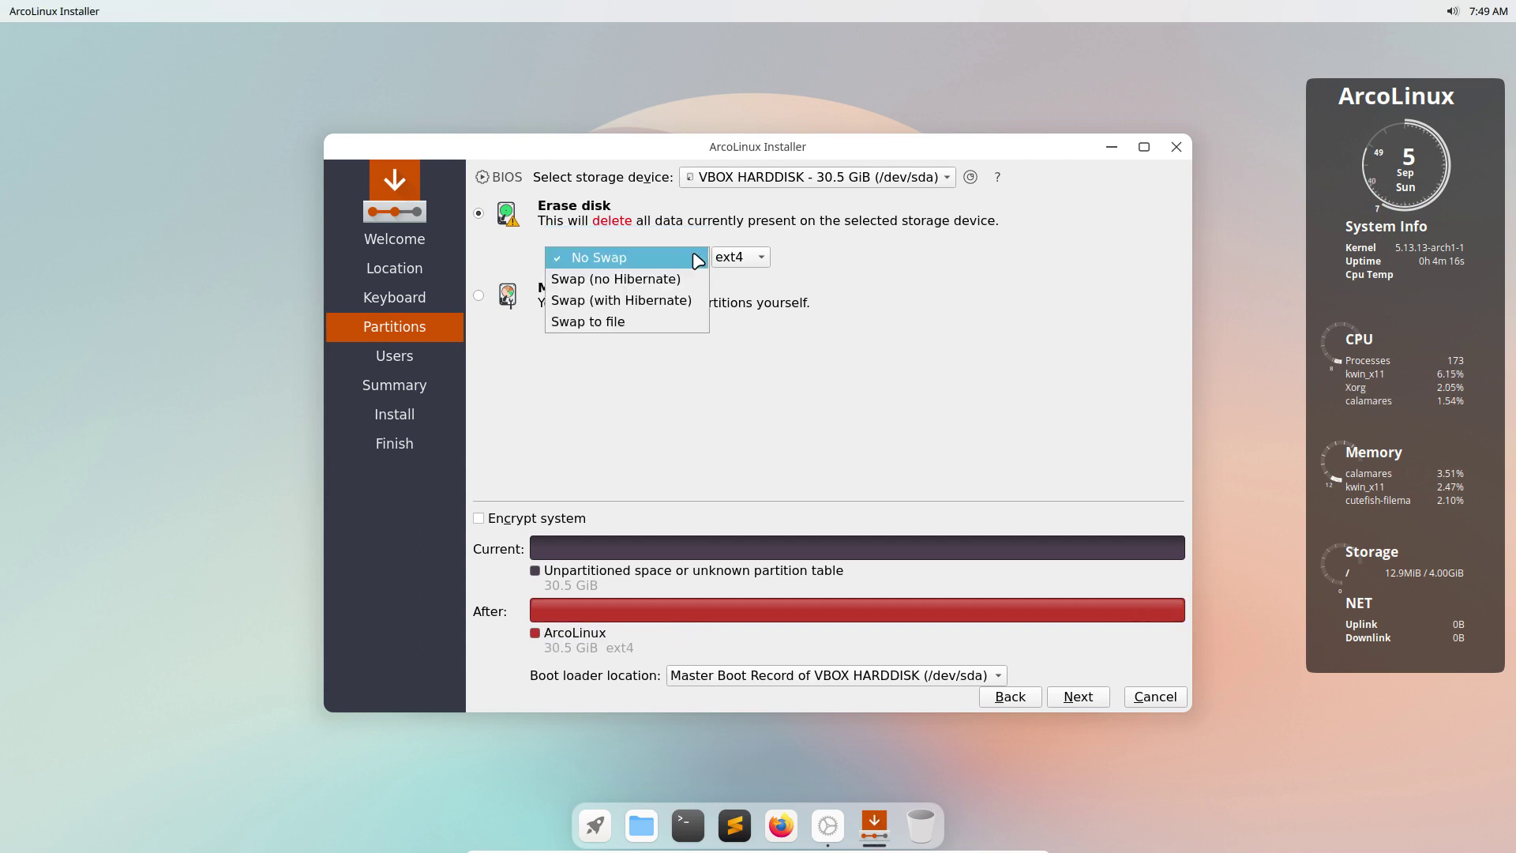
{"action": "left_click", "coordinate": [666, 323]}
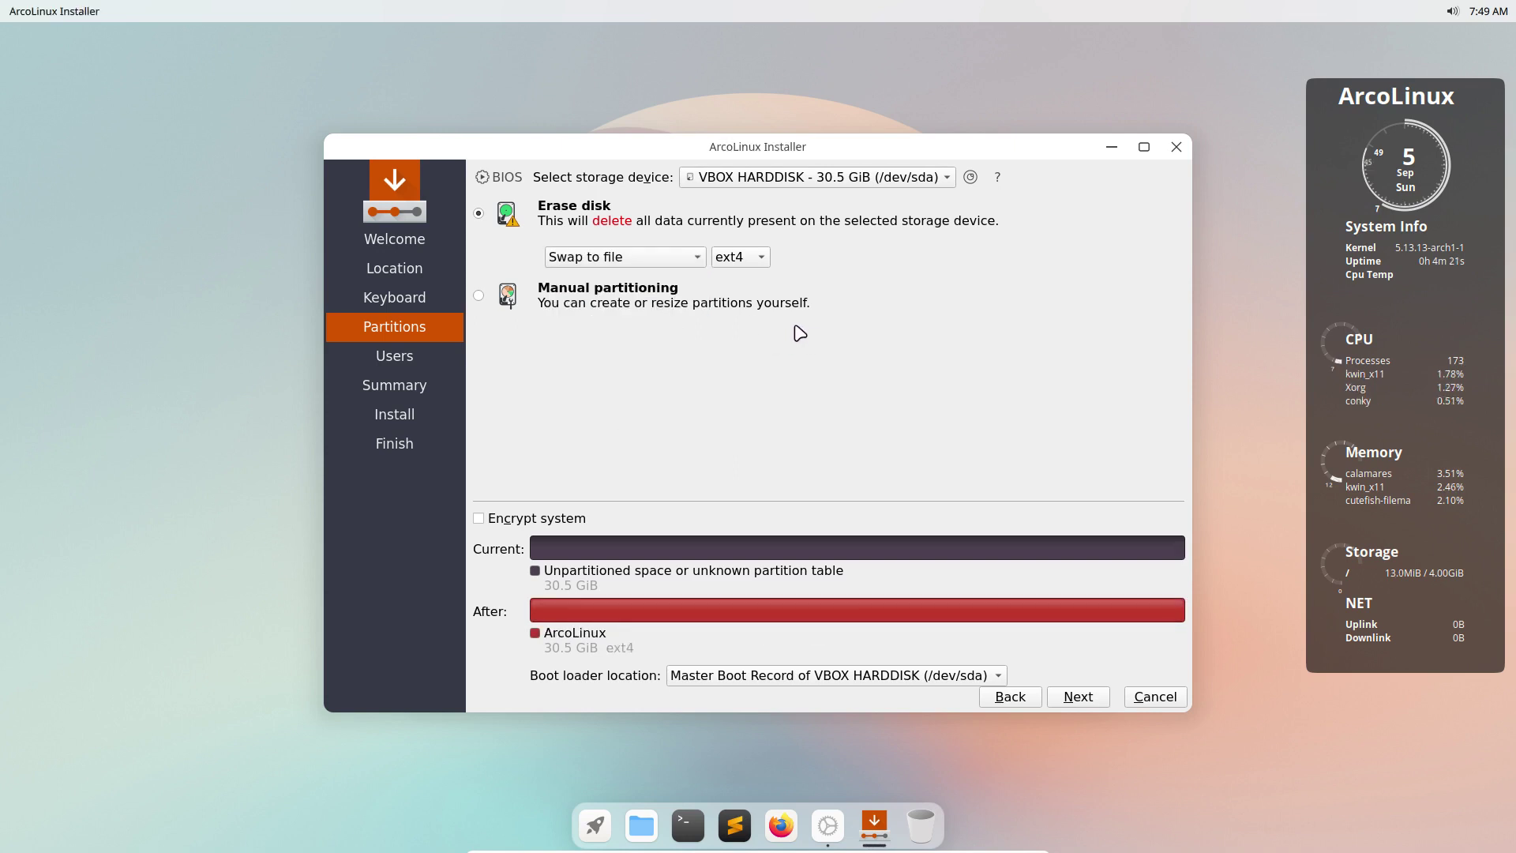
{"action": "left_click", "coordinate": [699, 258]}
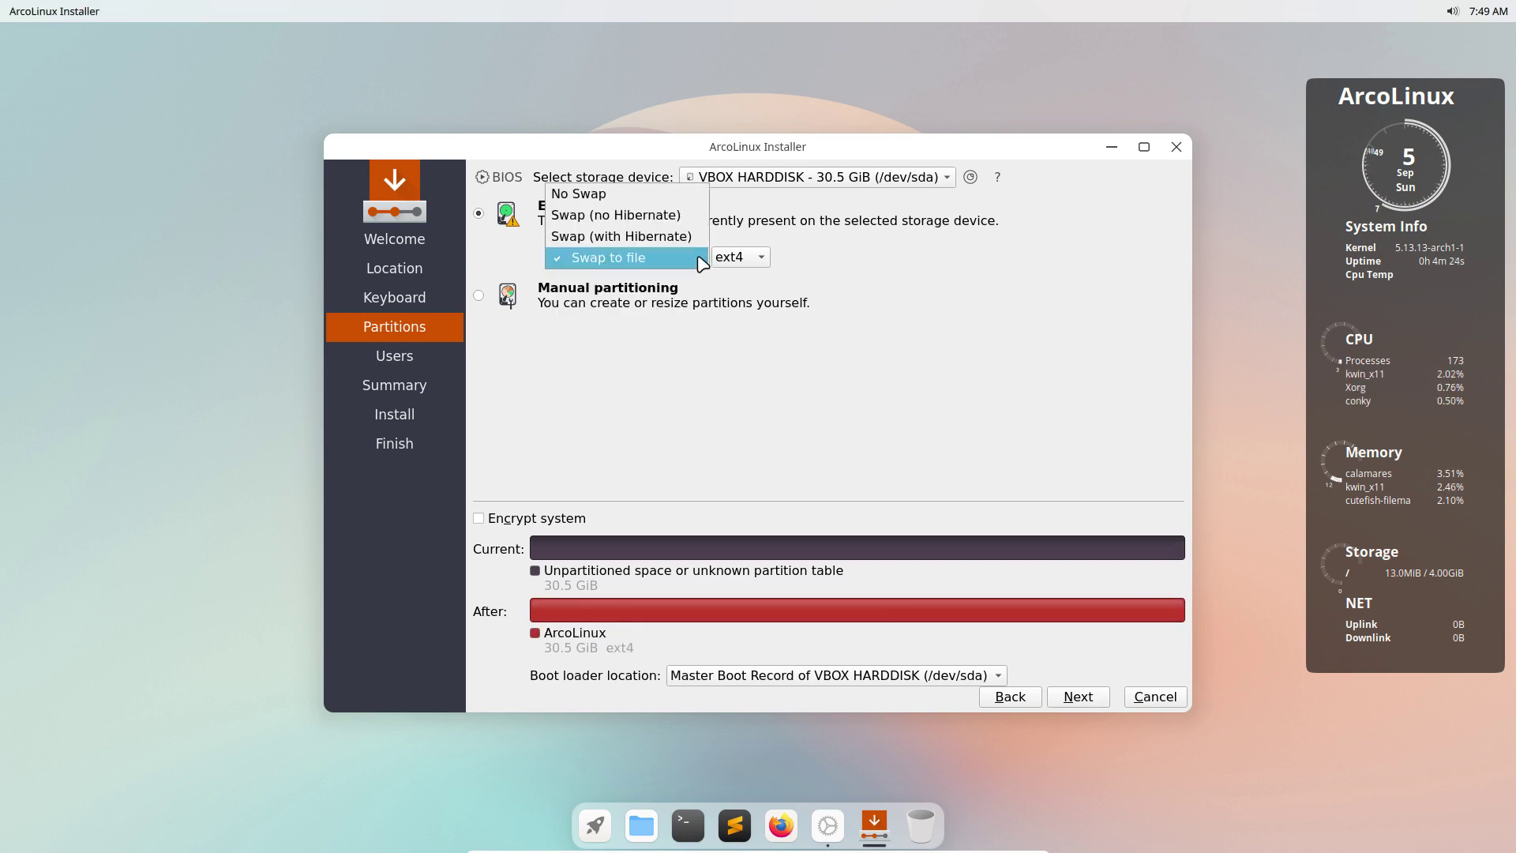
{"action": "left_click", "coordinate": [677, 194]}
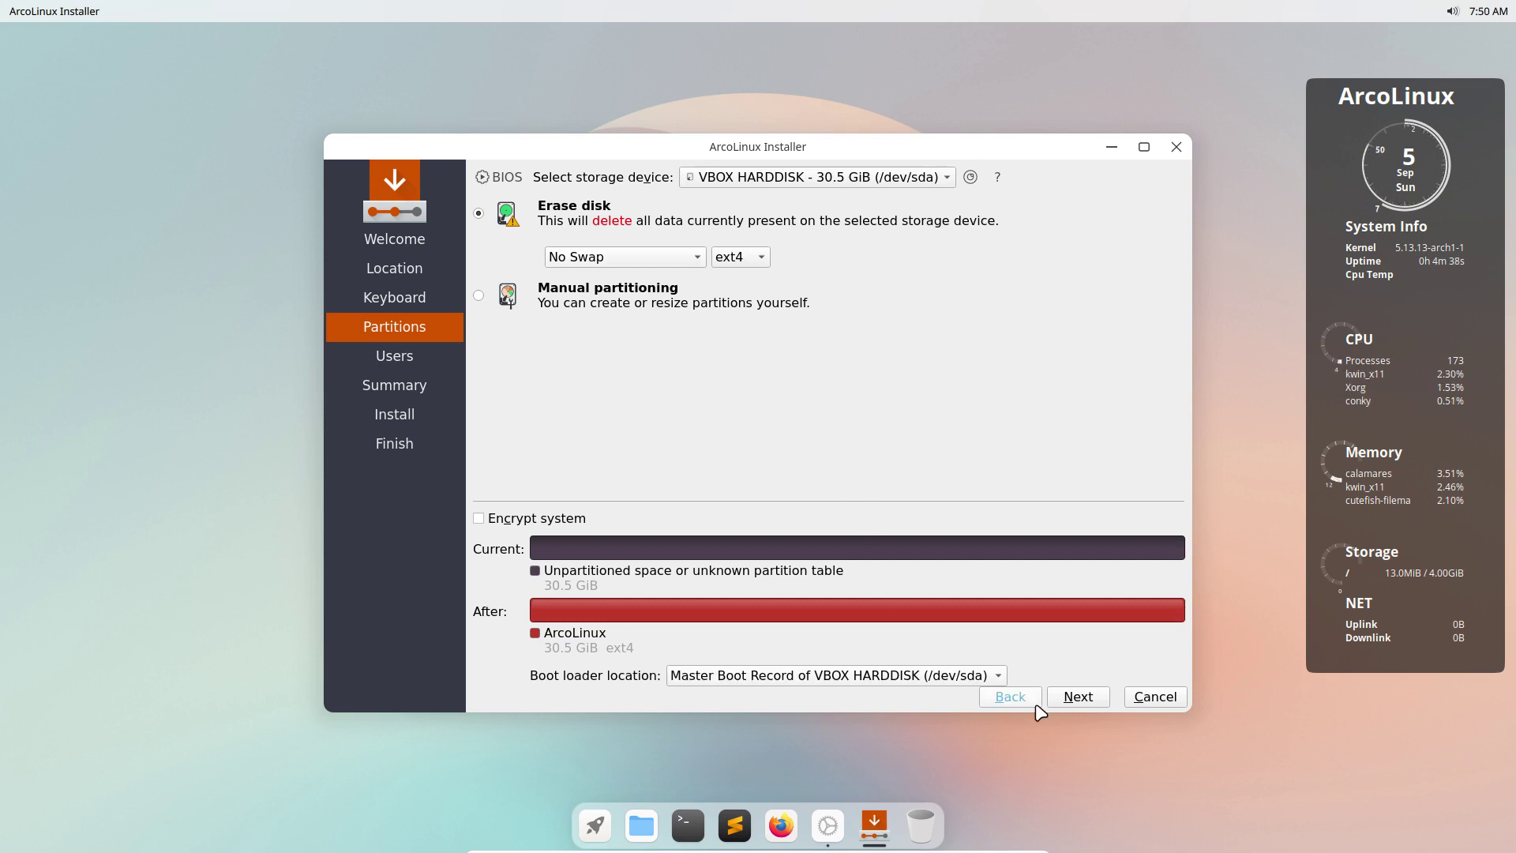
On the Users page, enter the user's name and type and repeat the account password.
{"action": "left_click", "coordinate": [1080, 697]}
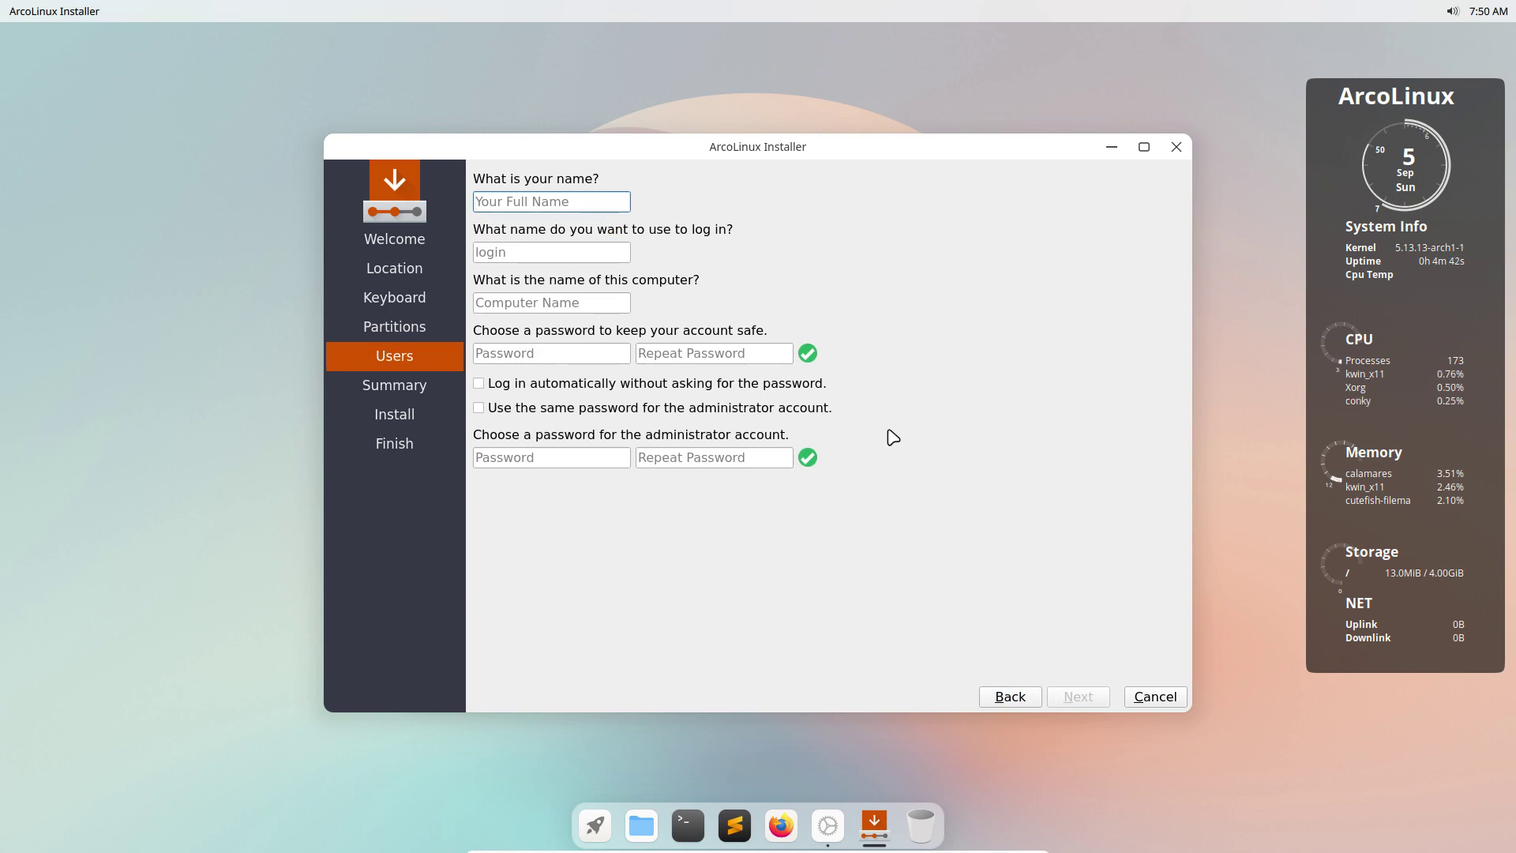
{"action": "key", "text": "Tab"}
{"action": "key", "text": "Tab"}
{"action": "key", "text": "Tab"}
{"action": "key", "text": "Tab"}
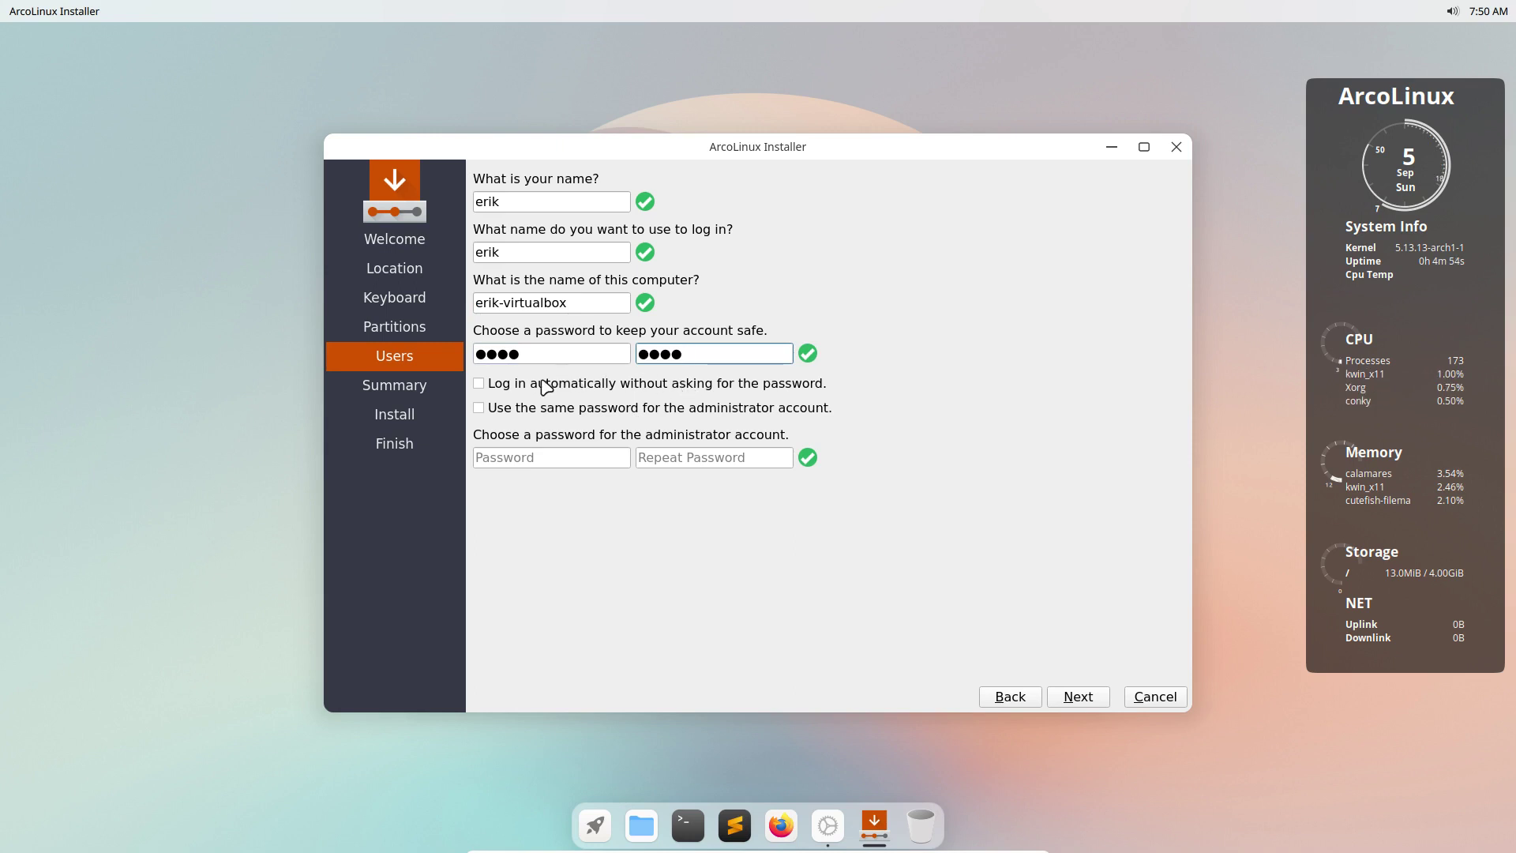
Leave automatic login off and reuse the password for the administrator account.
{"action": "left_click", "coordinate": [596, 390]}
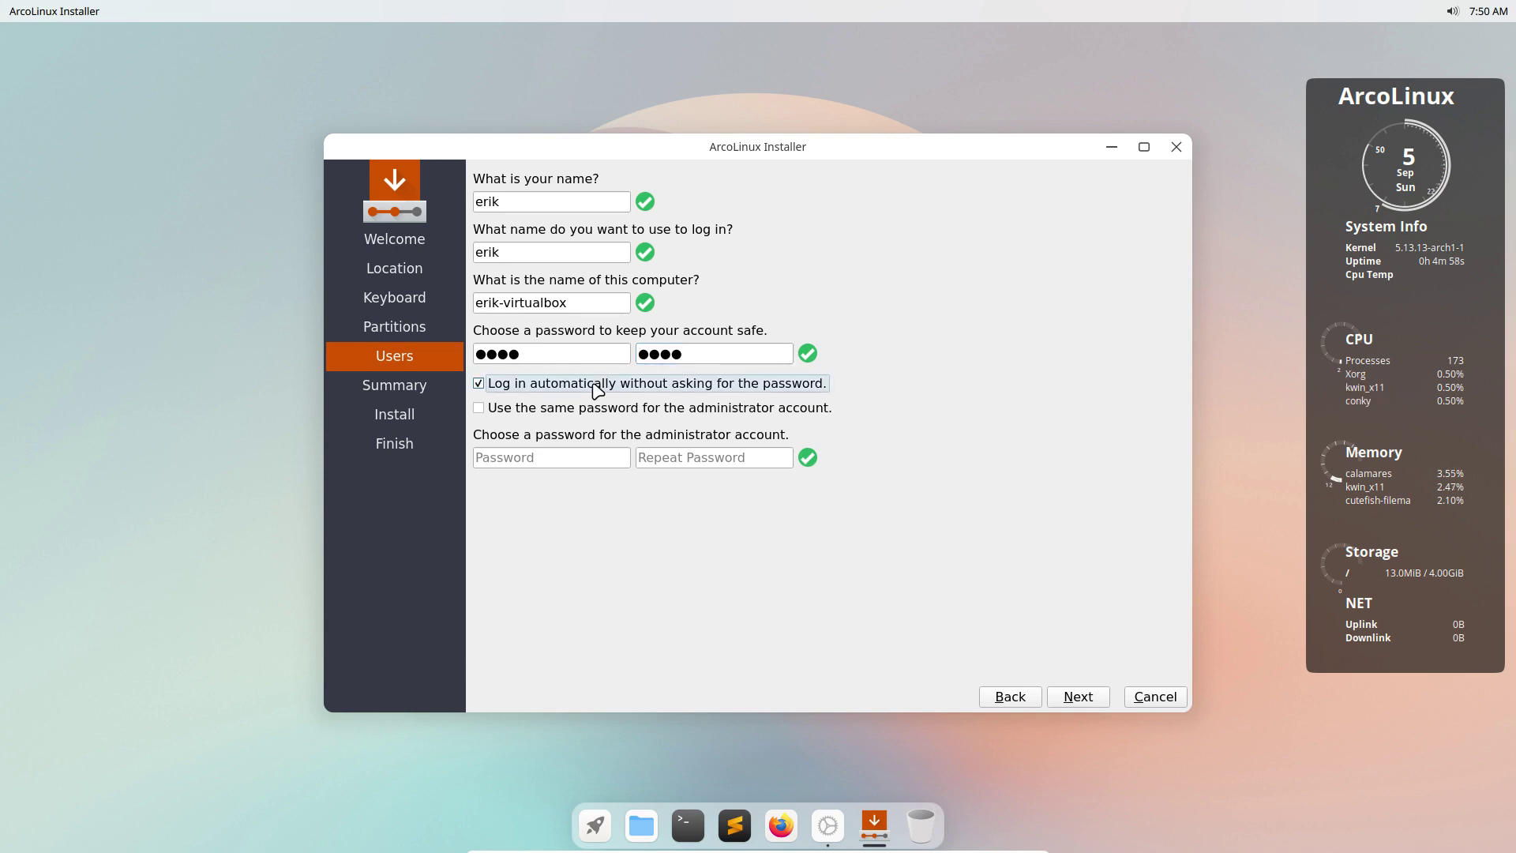
{"action": "left_click", "coordinate": [597, 390]}
{"action": "left_click", "coordinate": [721, 409]}
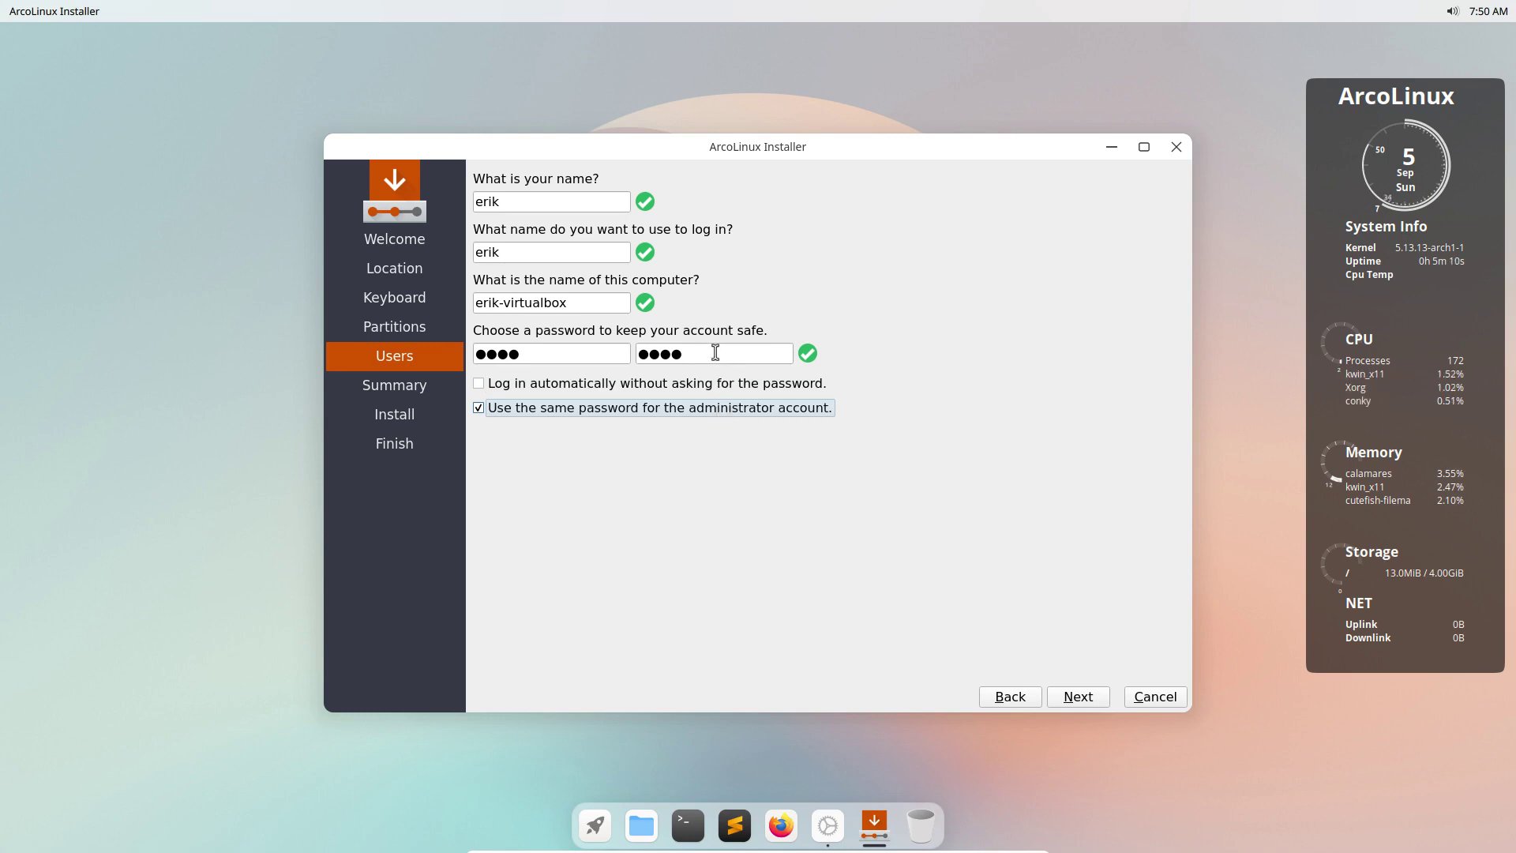
Confirm the summary with Install now, then minimize the installer window.
{"action": "left_click", "coordinate": [1101, 699]}
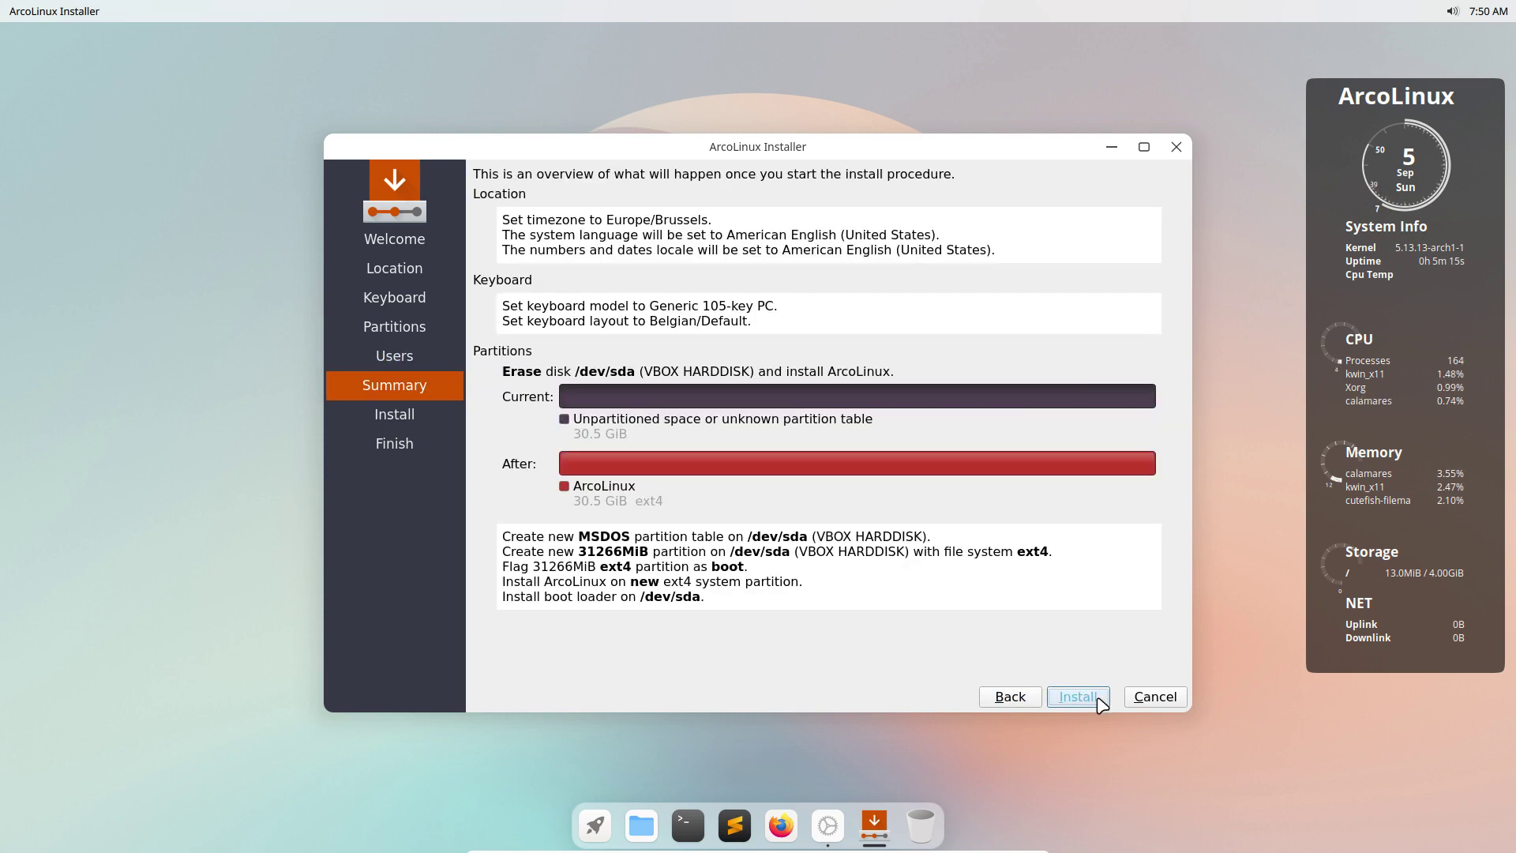
{"action": "left_click", "coordinate": [1102, 702]}
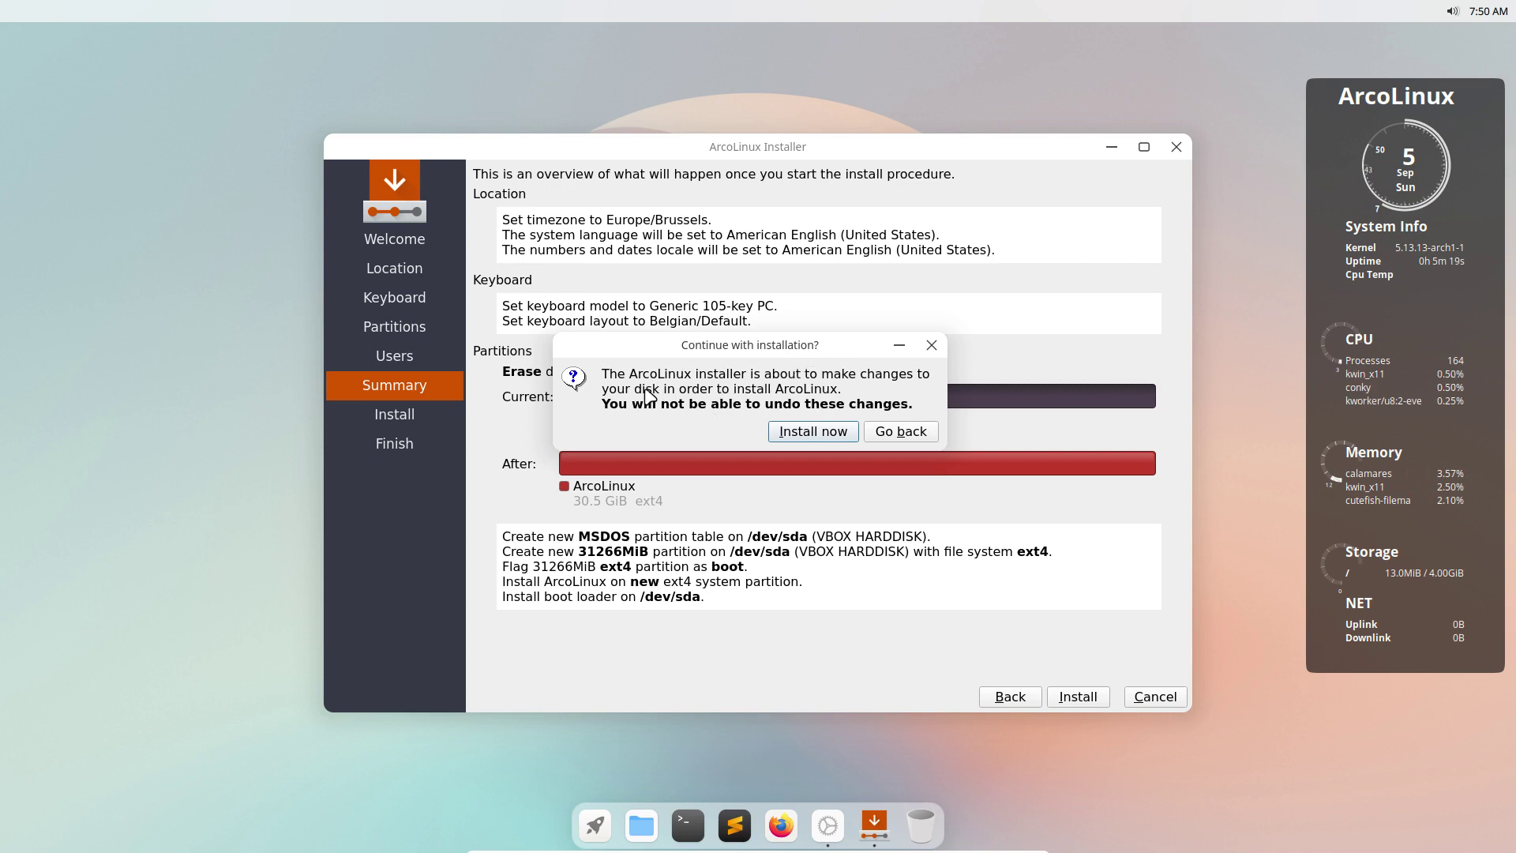
{"action": "left_click", "coordinate": [828, 429]}
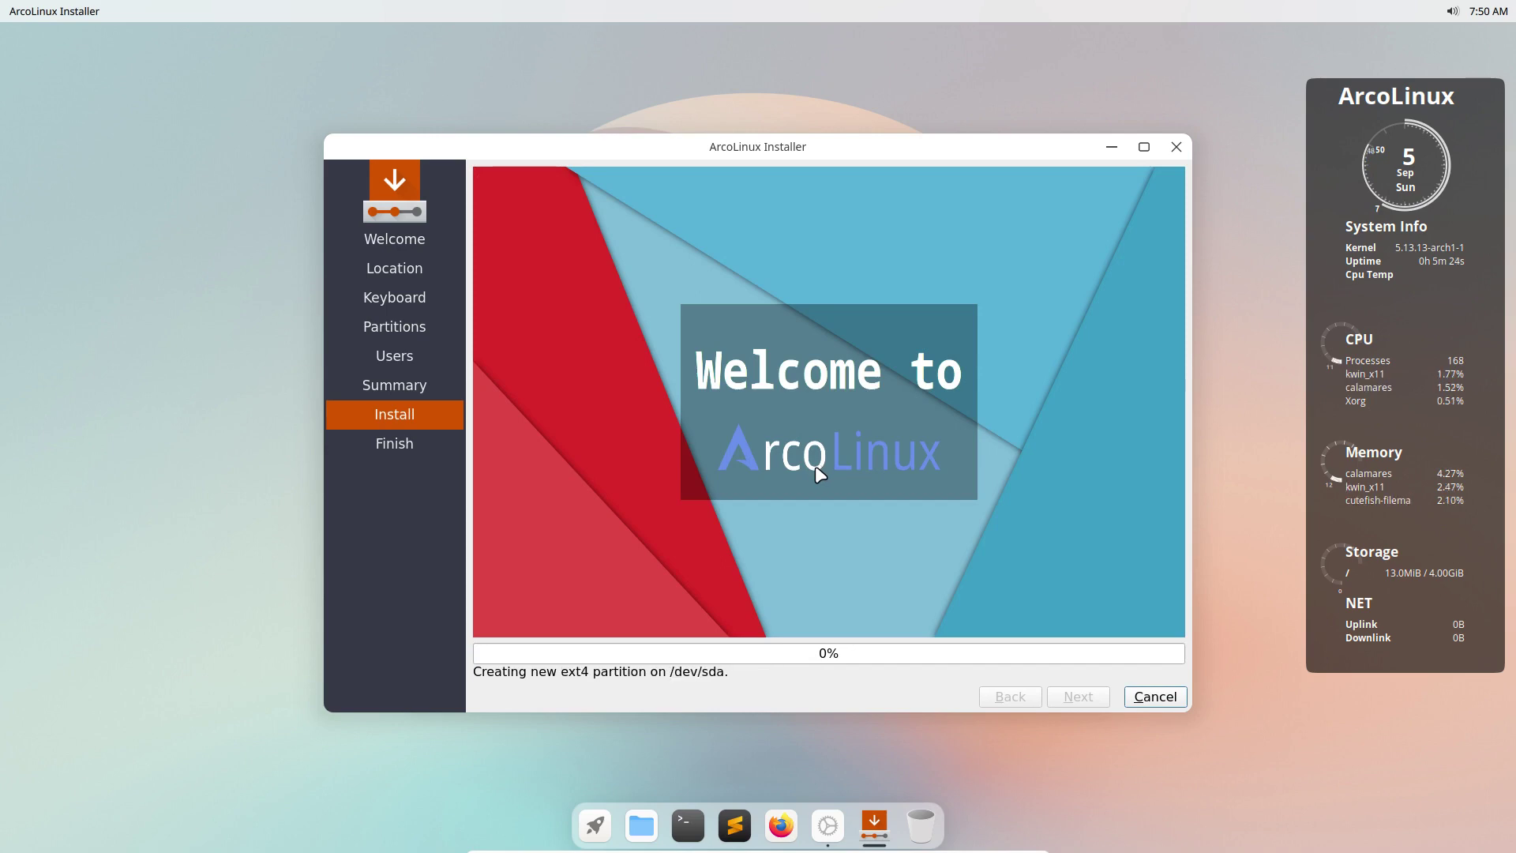
{"action": "mouse_move", "coordinate": [807, 153]}
{"action": "left_mouse_down"}
{"action": "mouse_move", "coordinate": [808, 58]}
{"action": "mouse_move", "coordinate": [785, 95]}
{"action": "mouse_move", "coordinate": [792, 147]}
{"action": "left_mouse_up"}
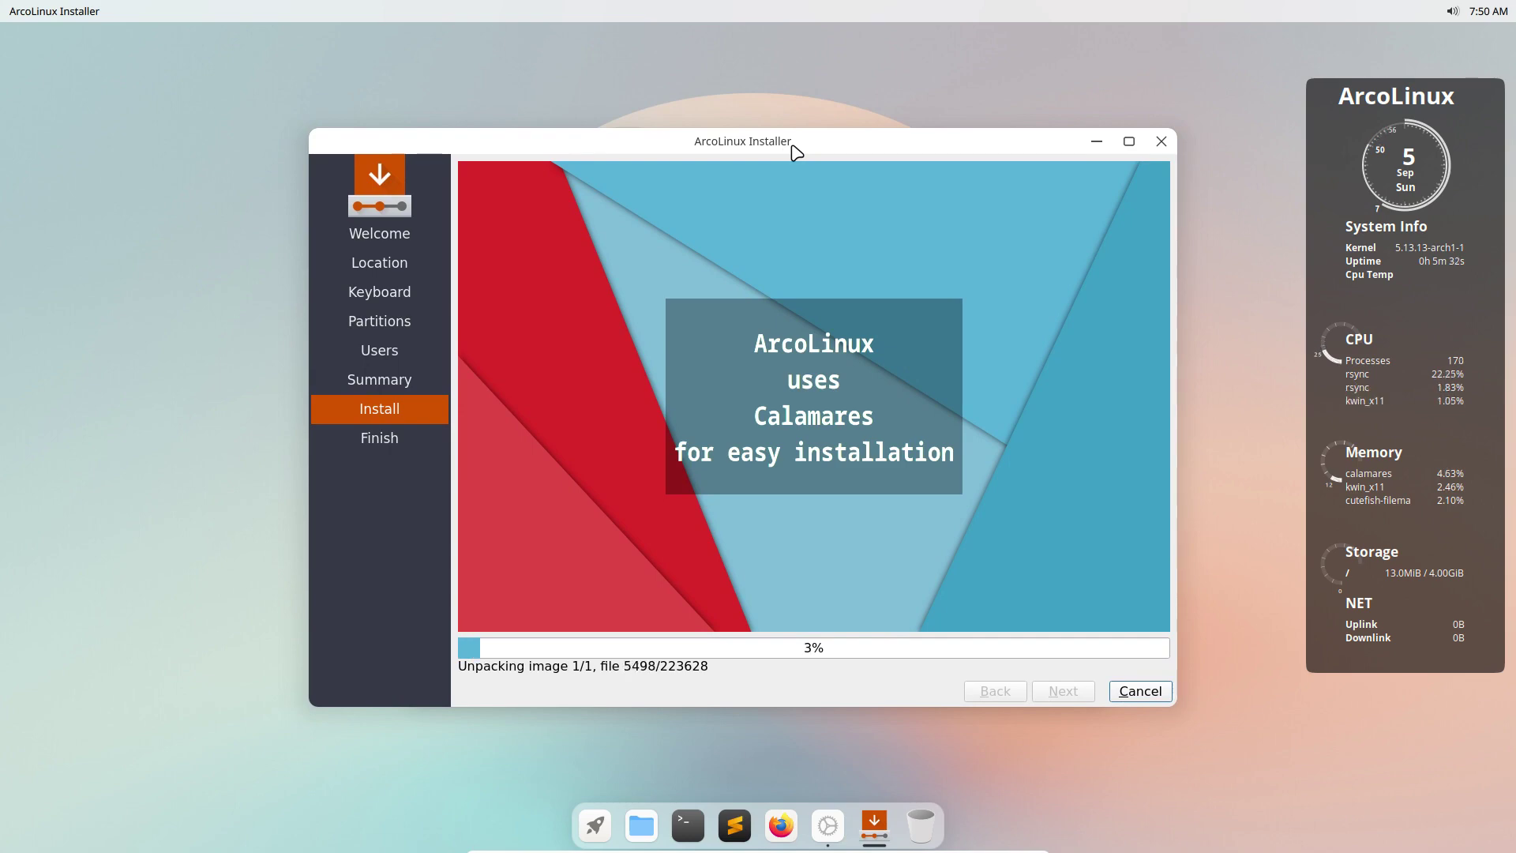
{"action": "left_click", "coordinate": [624, 75]}
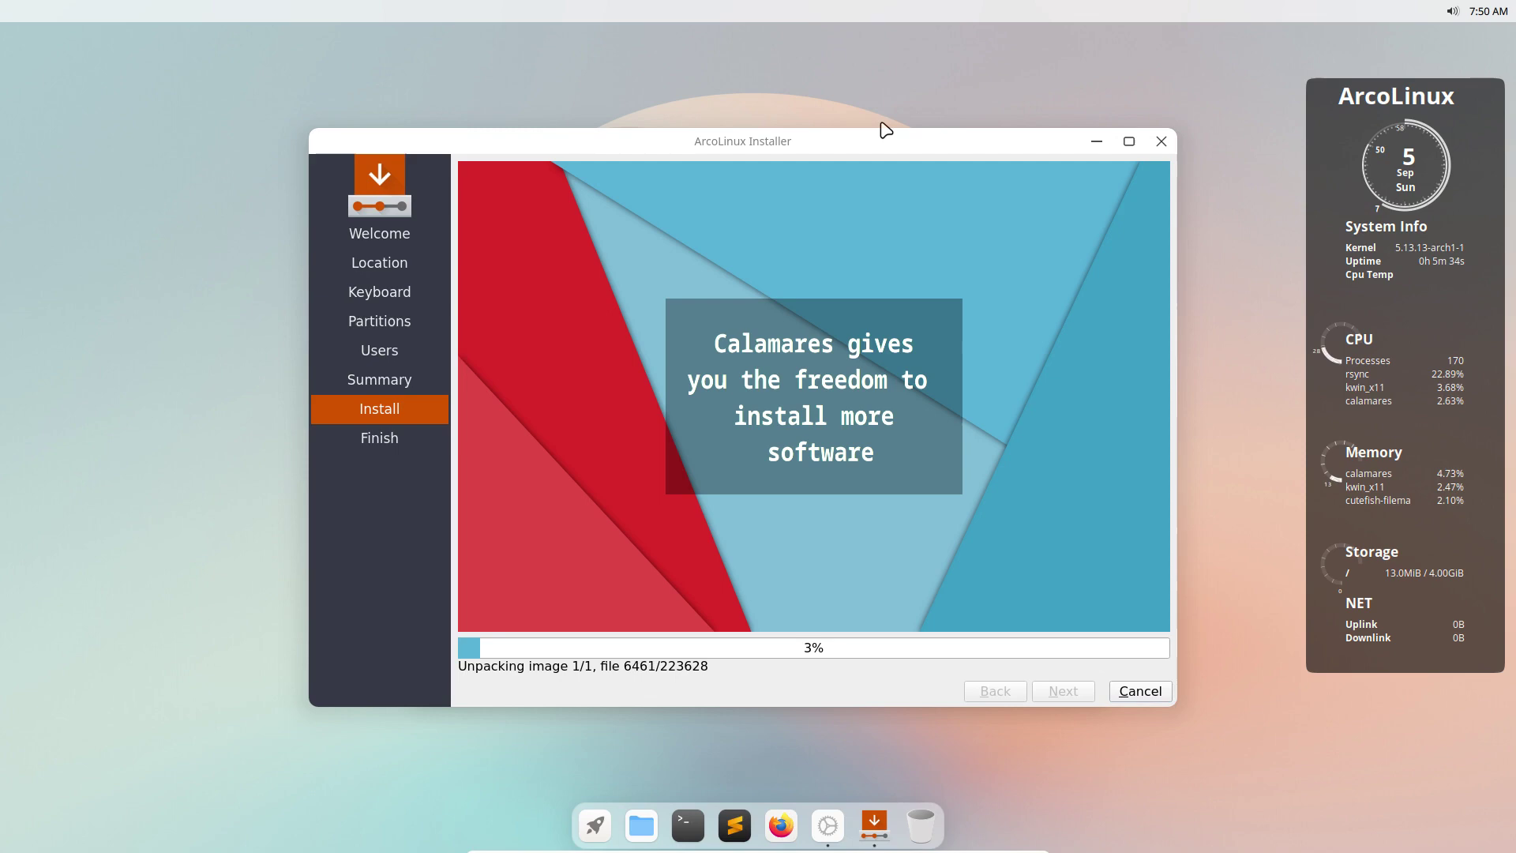
{"action": "left_click", "coordinate": [1096, 142]}
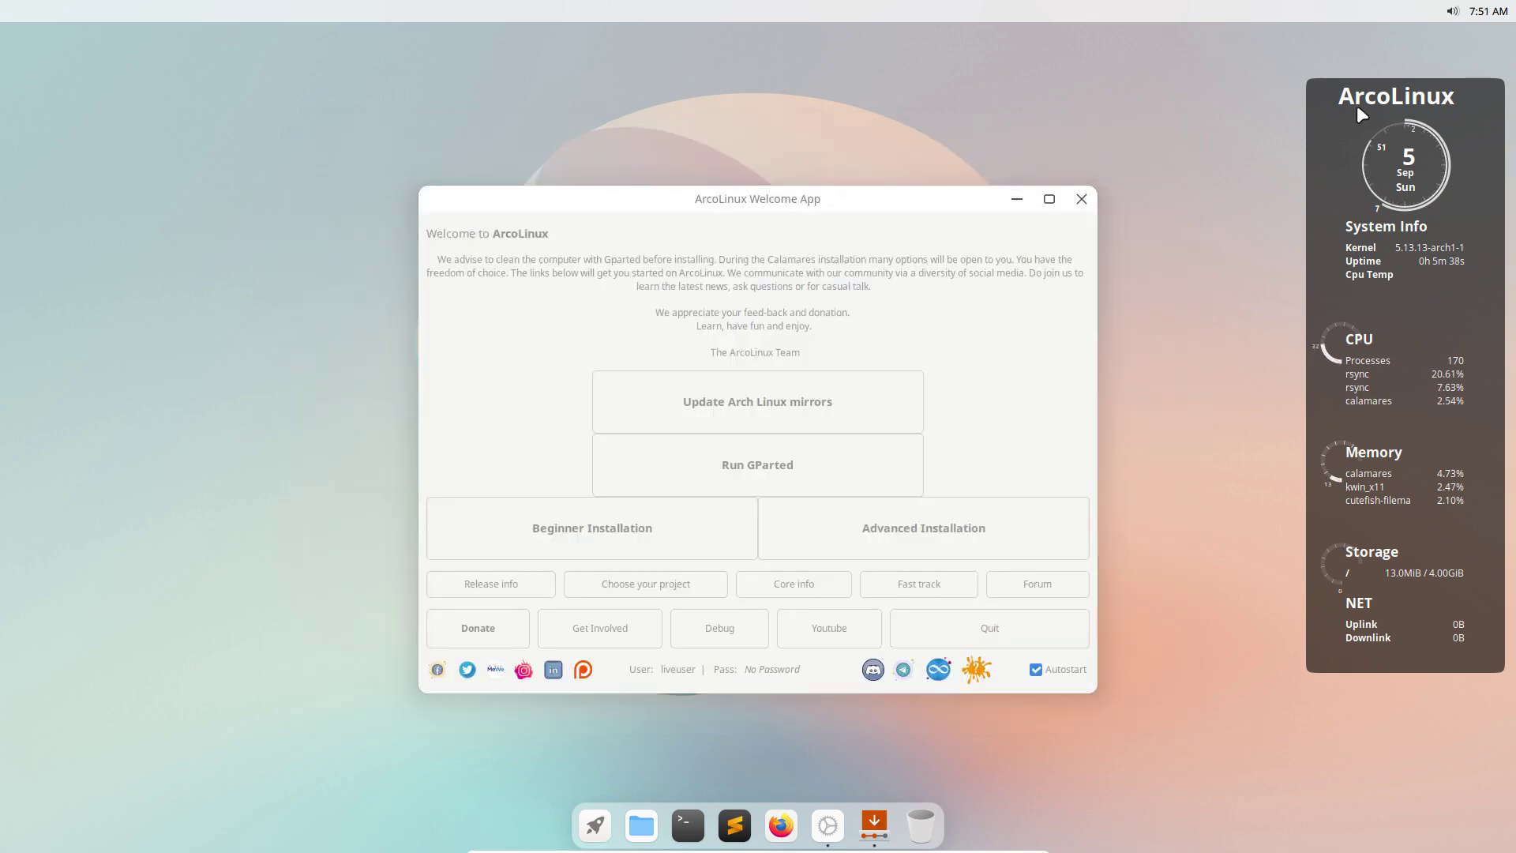
Enable Dark Mode and drag the volume slider lower in quick settings, then launch Settings.
{"action": "left_click", "coordinate": [1455, 14]}
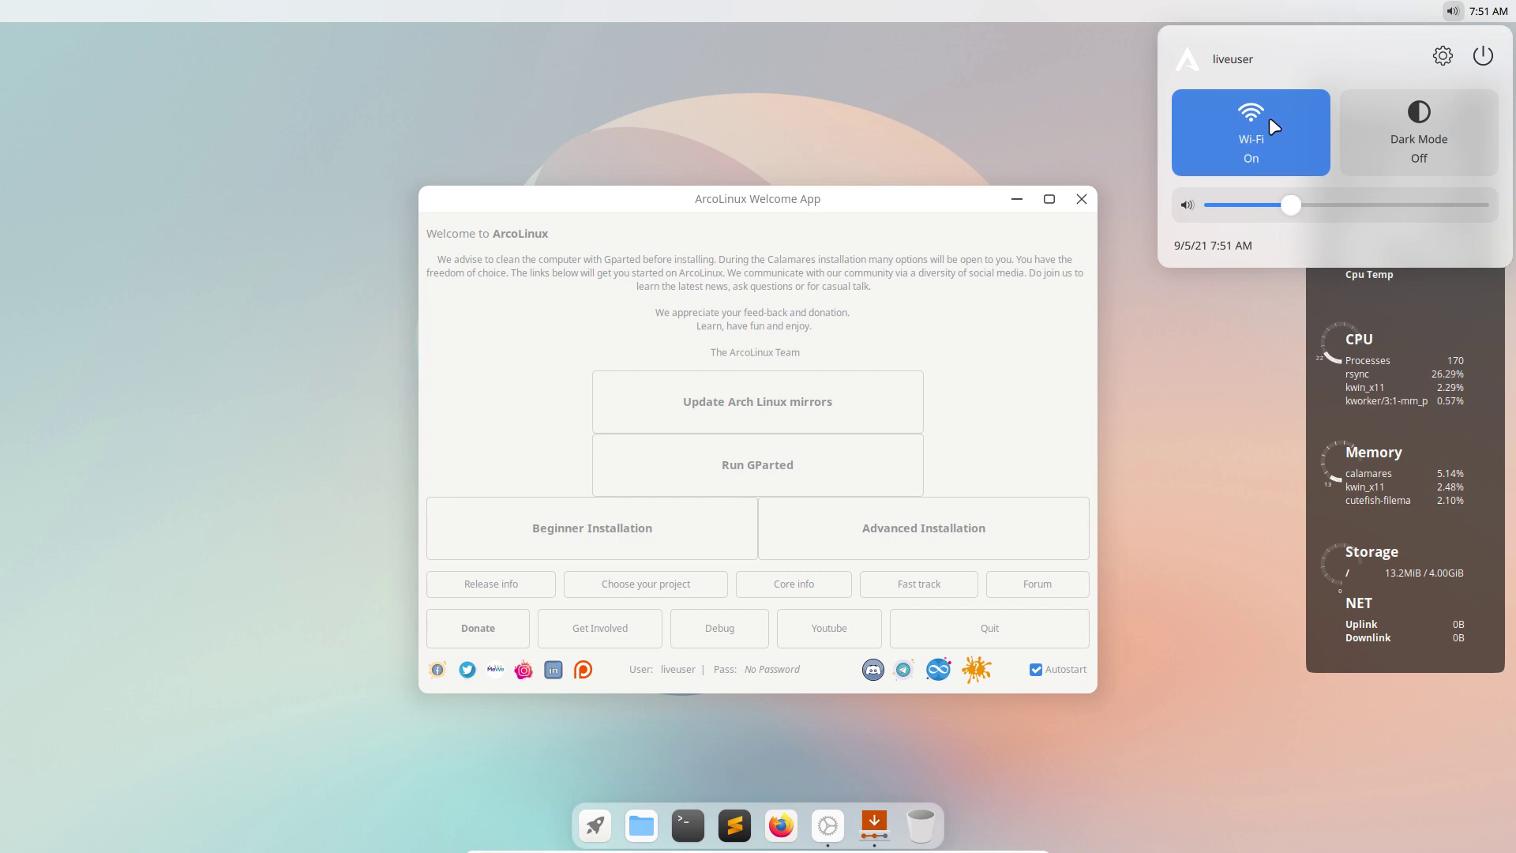
{"action": "left_click", "coordinate": [1421, 124]}
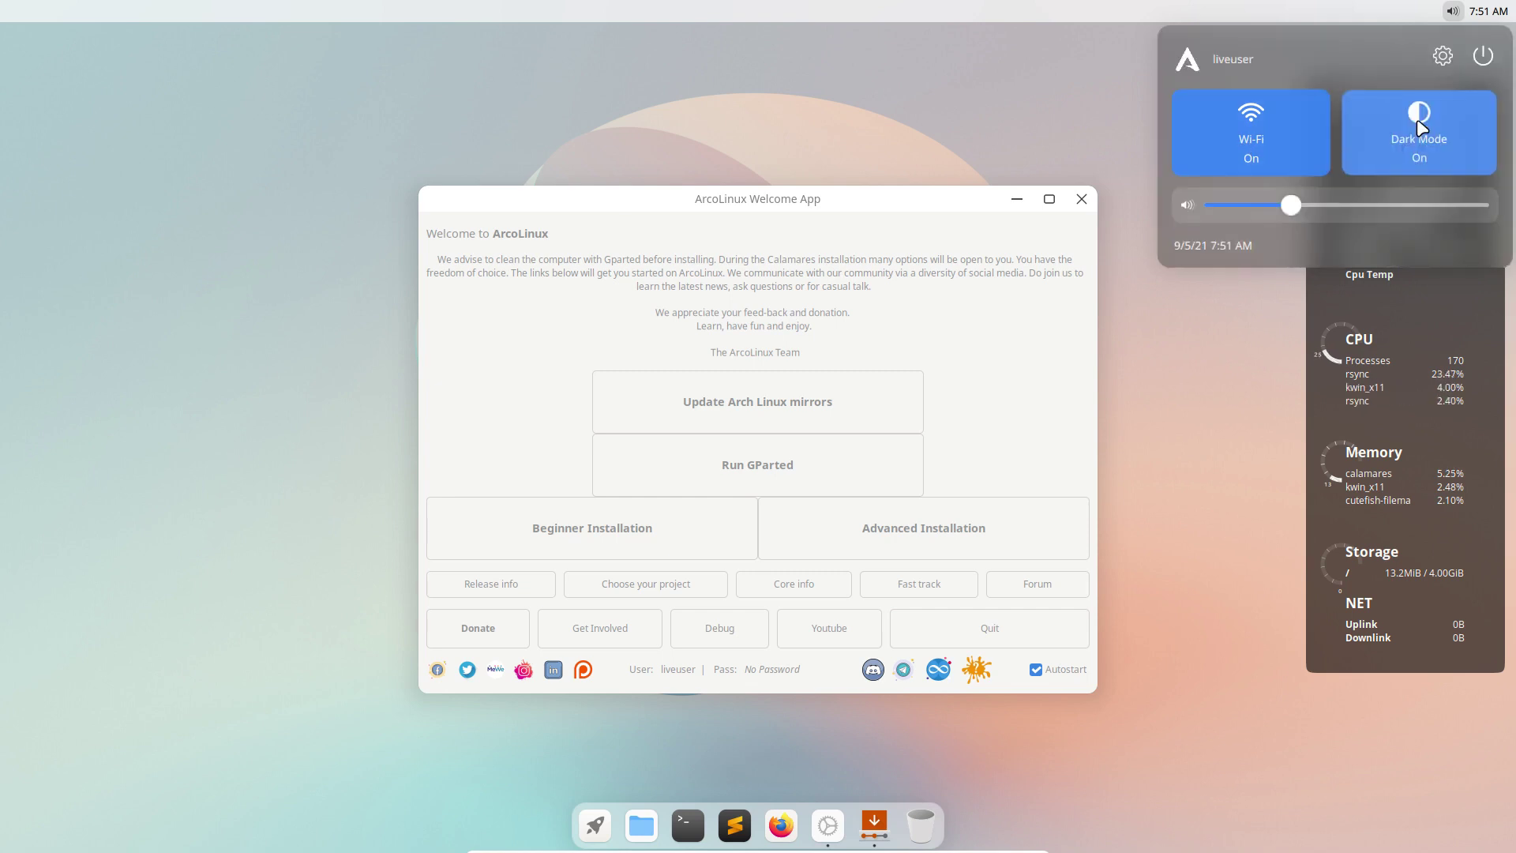
{"action": "left_click", "coordinate": [1285, 204]}
{"action": "left_click_drag", "start_coordinate": [1285, 207], "coordinate": [1260, 208]}
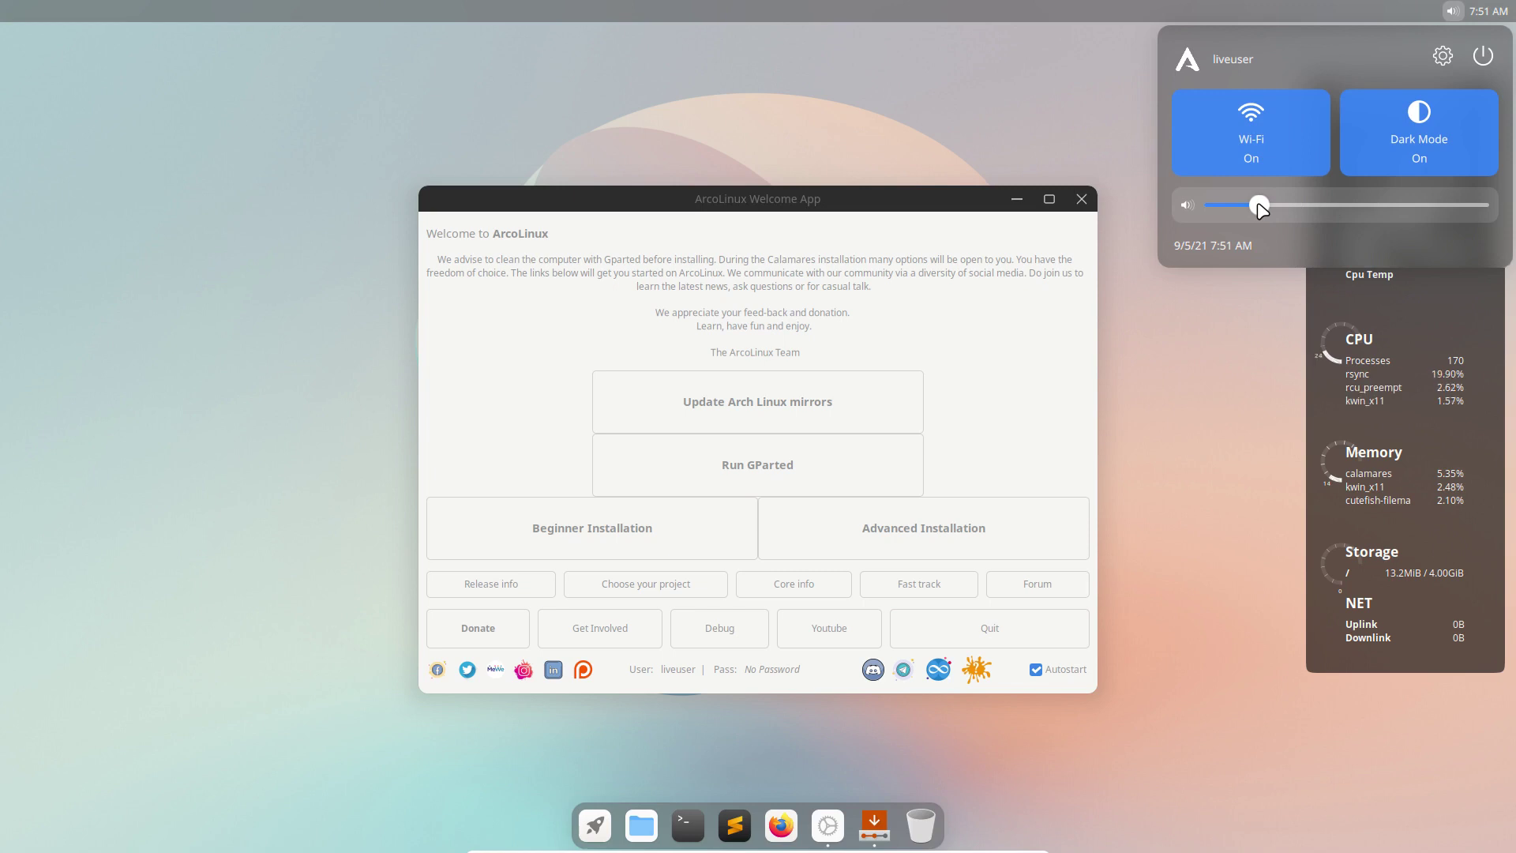
{"action": "left_click", "coordinate": [1442, 55]}
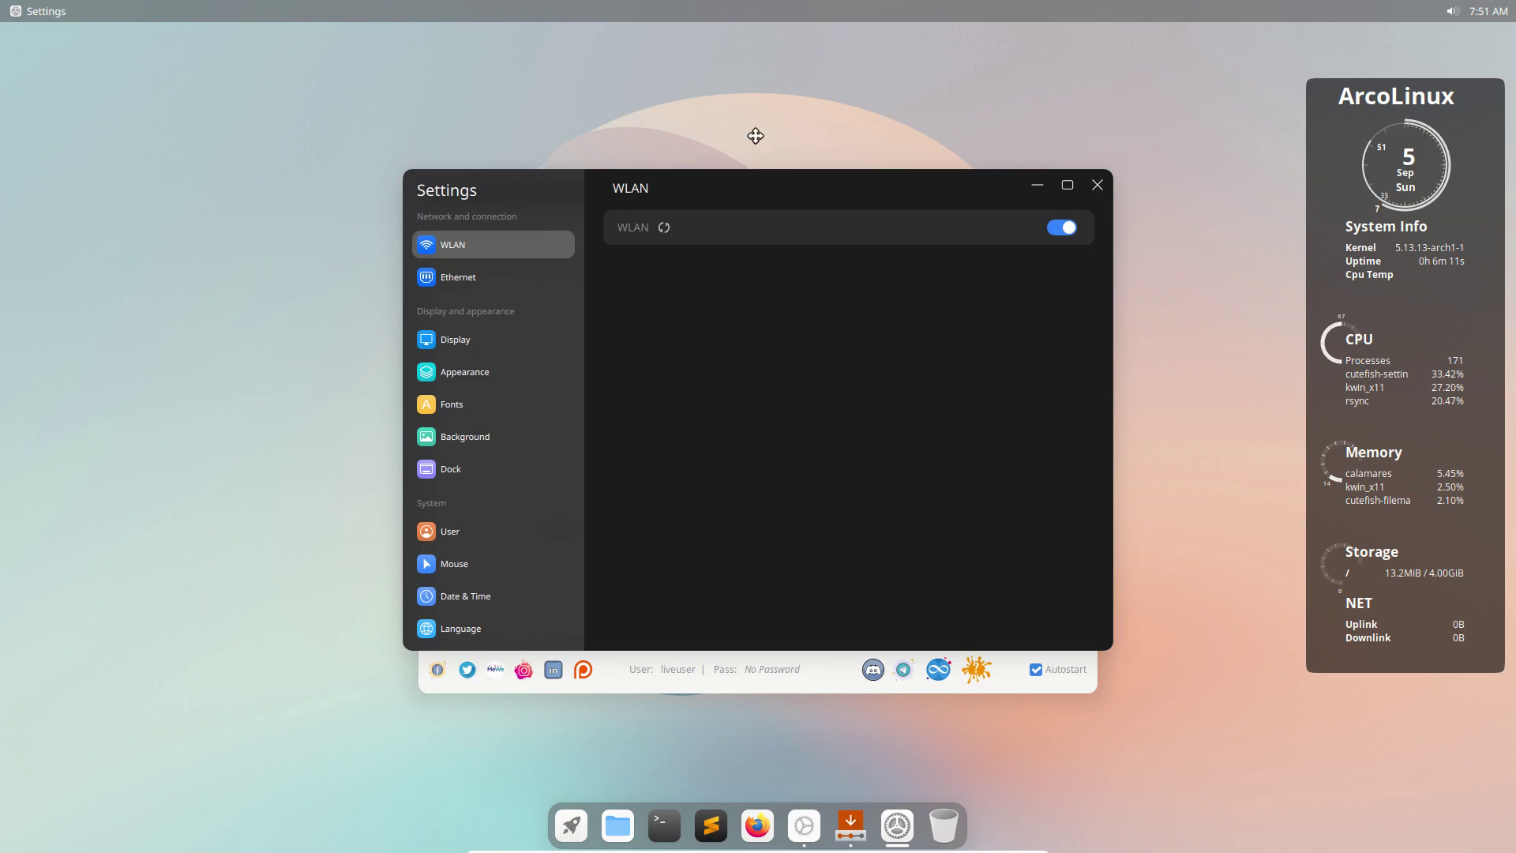
Look over the Ethernet page, then keep the Display resolution at 1920x1080.
{"action": "left_click_drag", "start_coordinate": [756, 136], "coordinate": [755, 152]}
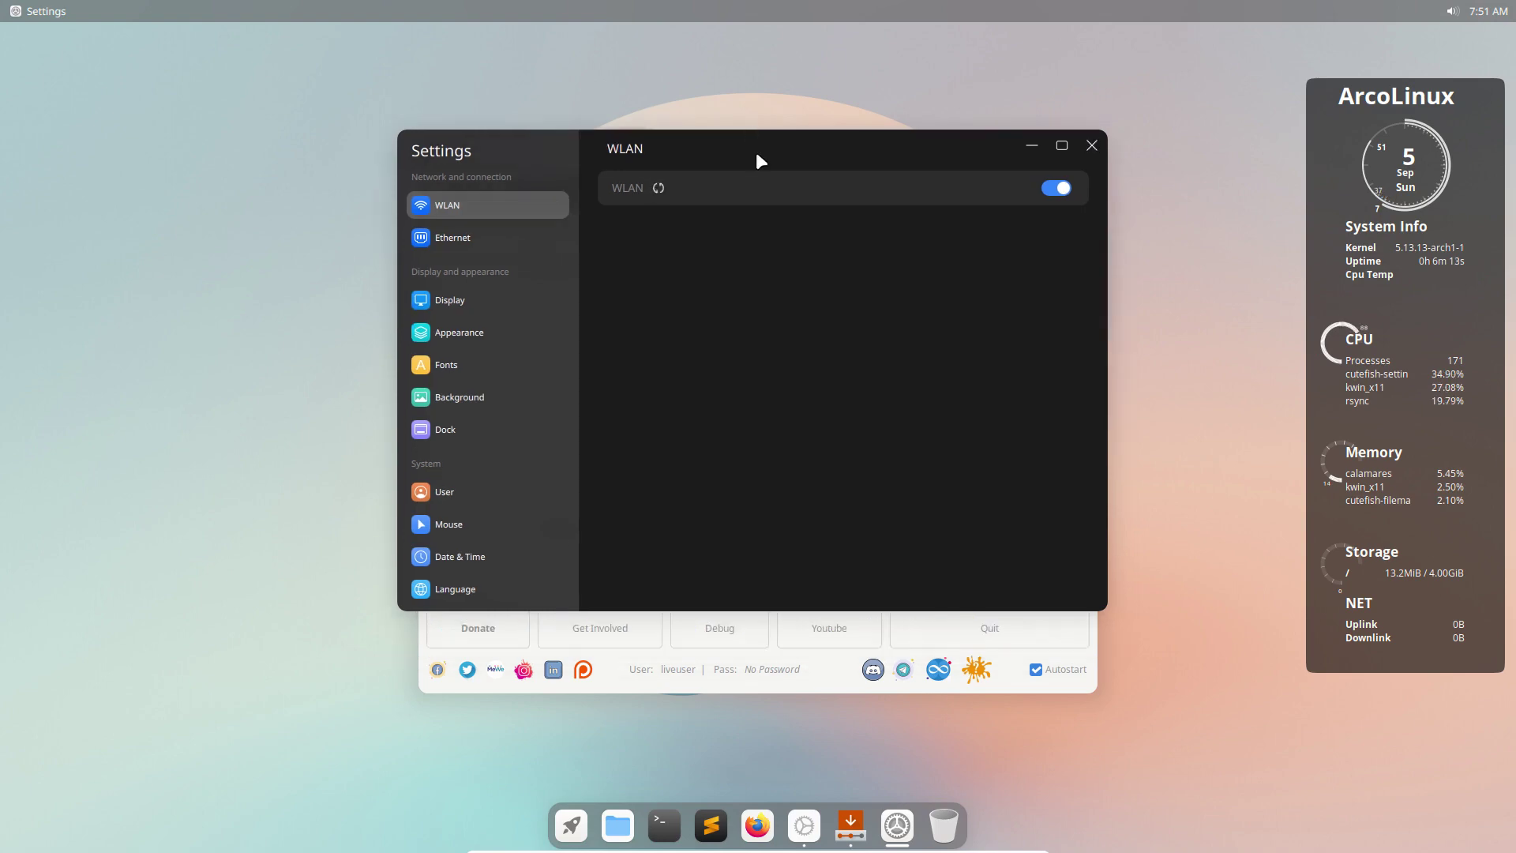
{"action": "left_click", "coordinate": [478, 232]}
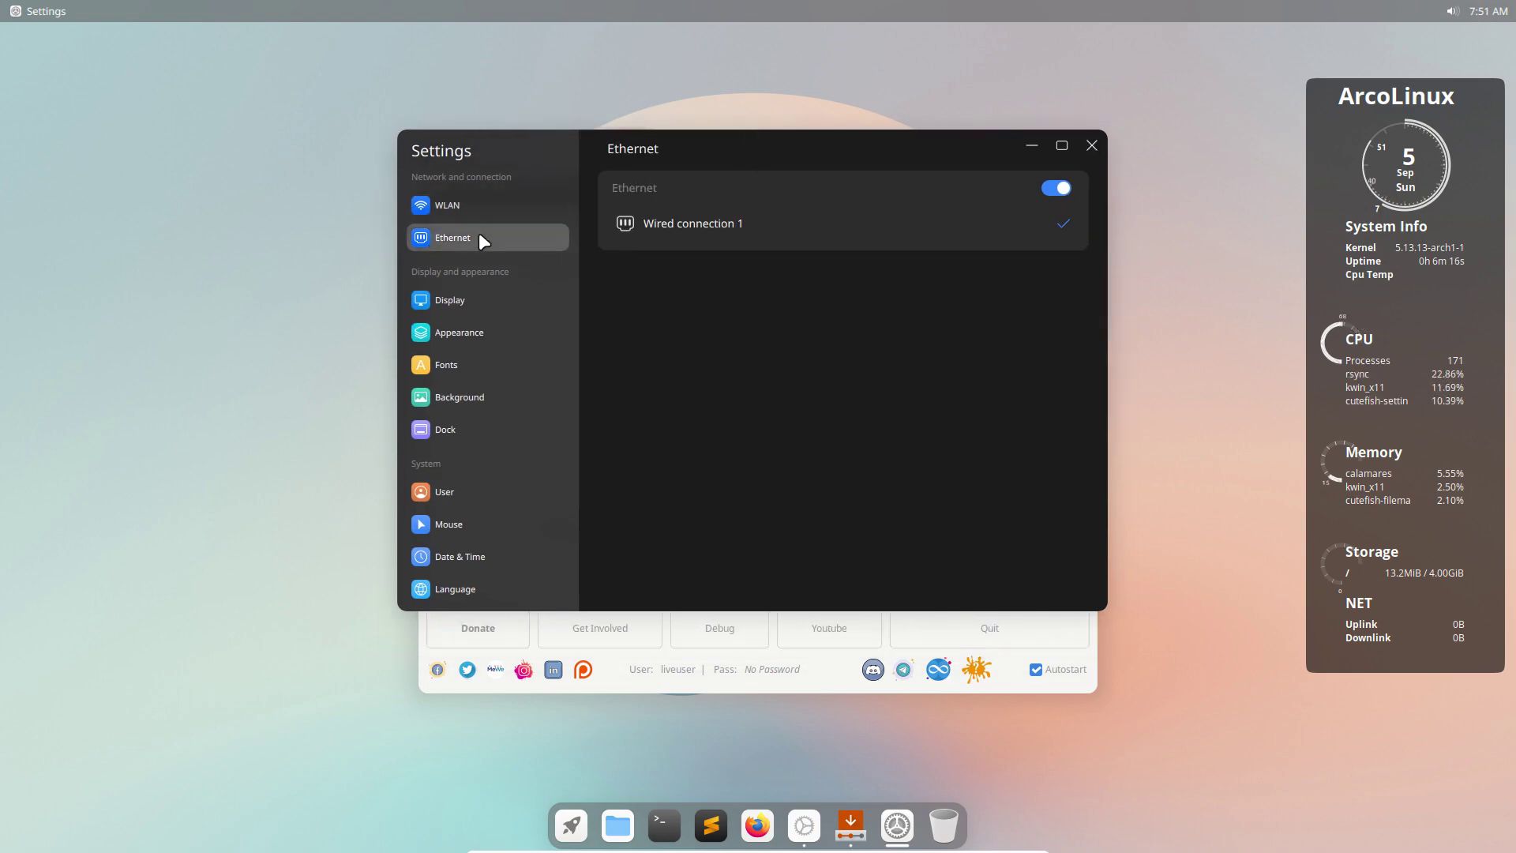
{"action": "left_click", "coordinate": [468, 298]}
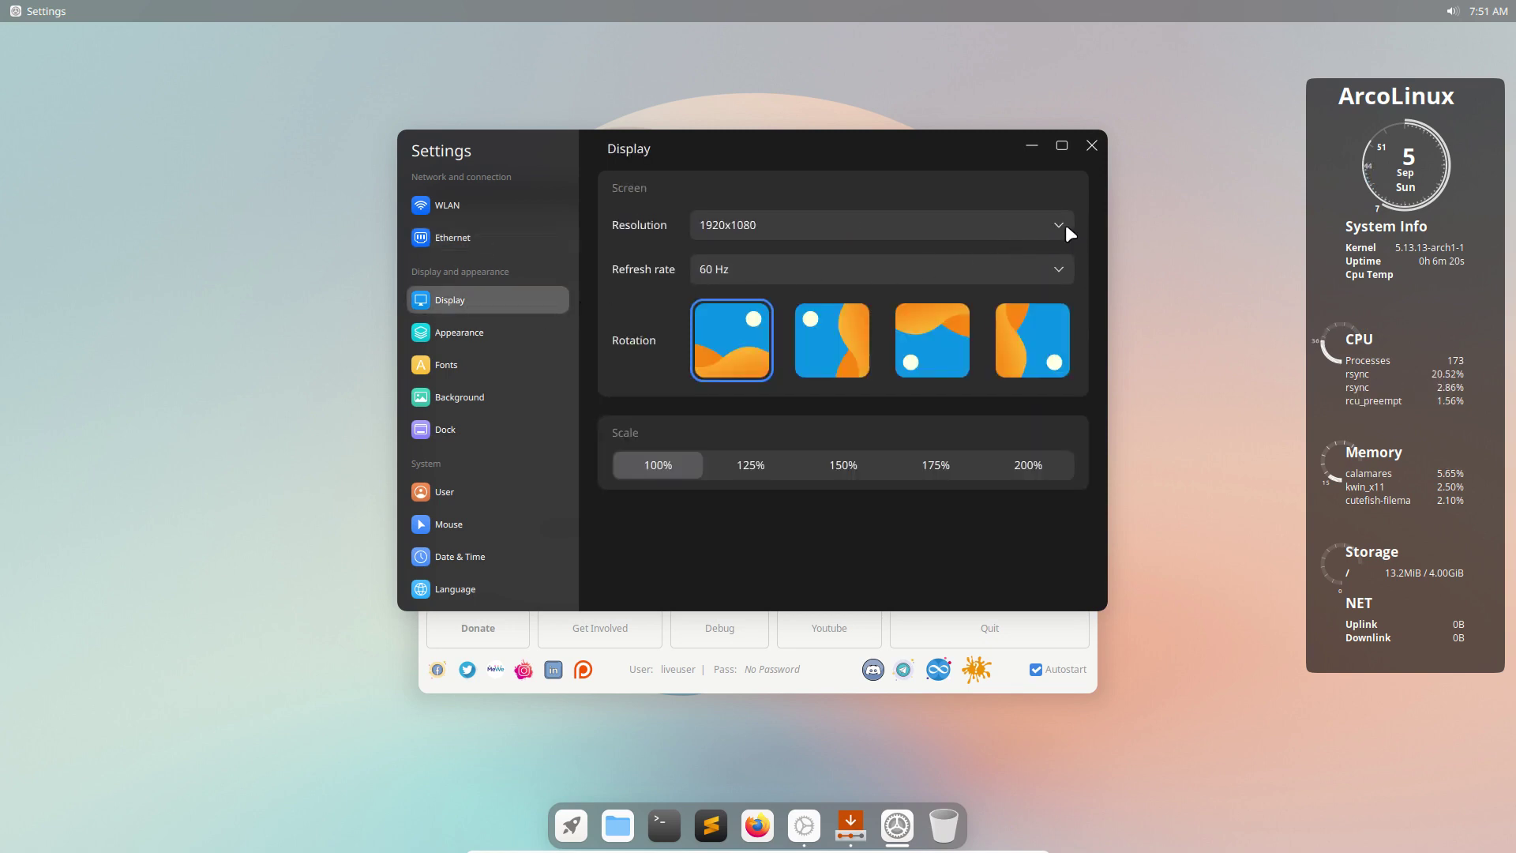
{"action": "left_click", "coordinate": [1060, 224]}
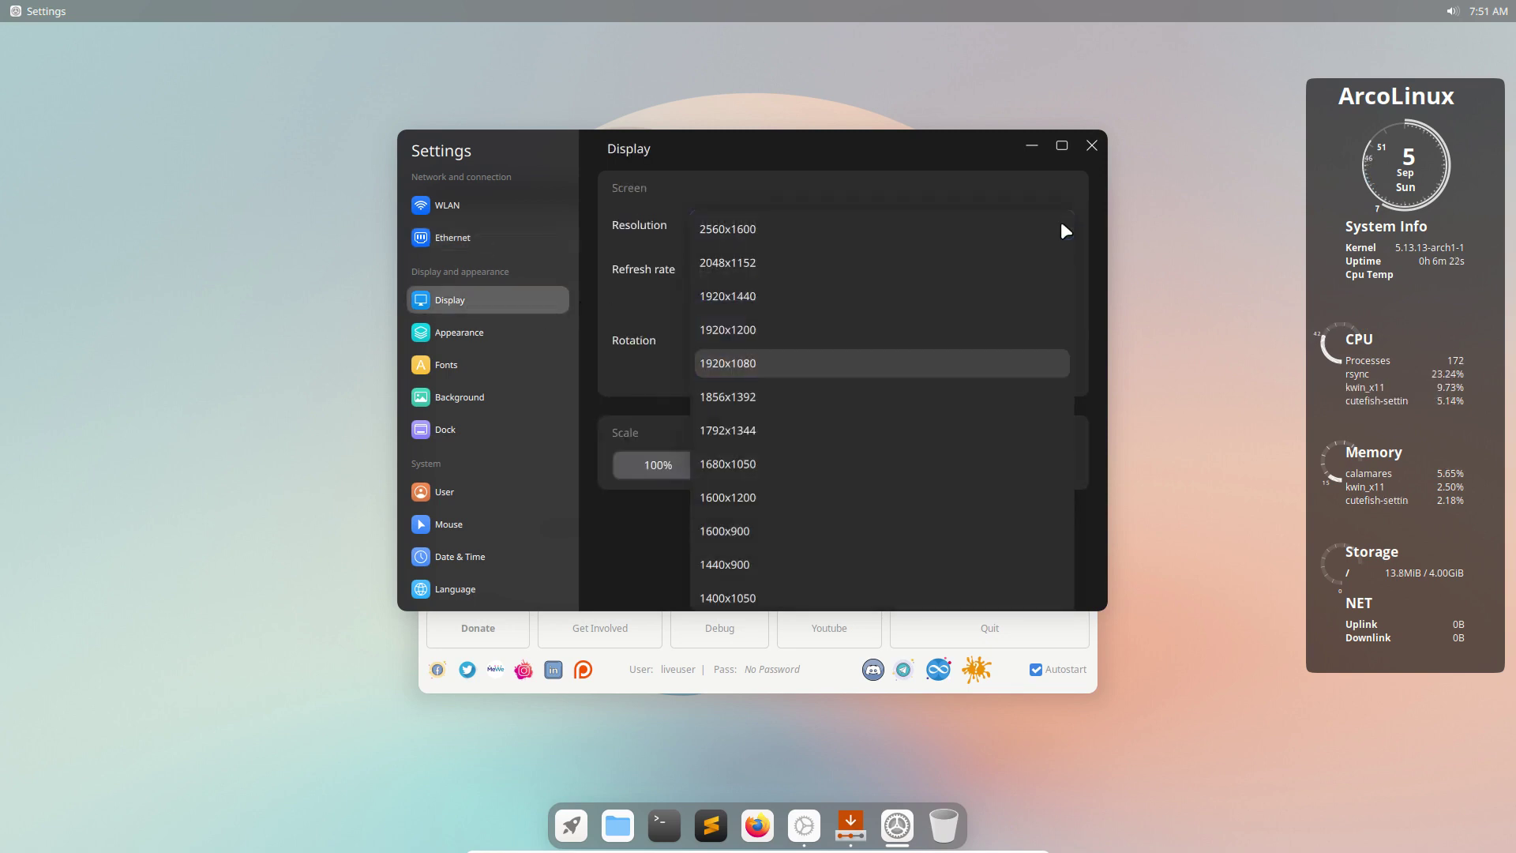
{"action": "left_click", "coordinate": [742, 365]}
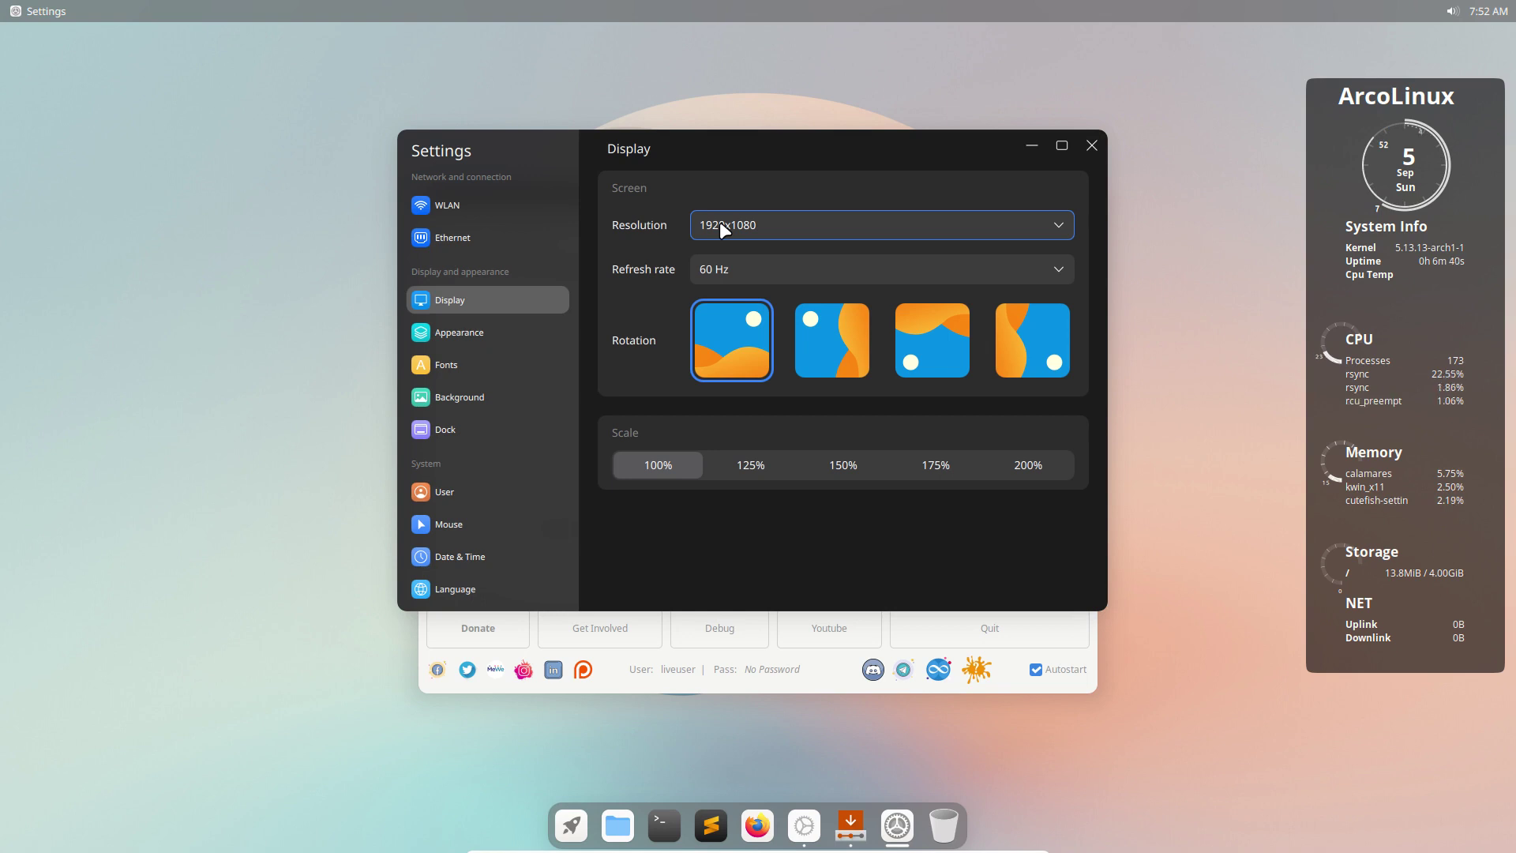
On Appearance, try the Light theme, return to Dark, and leave wallpaper dimming on.
{"action": "left_click", "coordinate": [485, 330]}
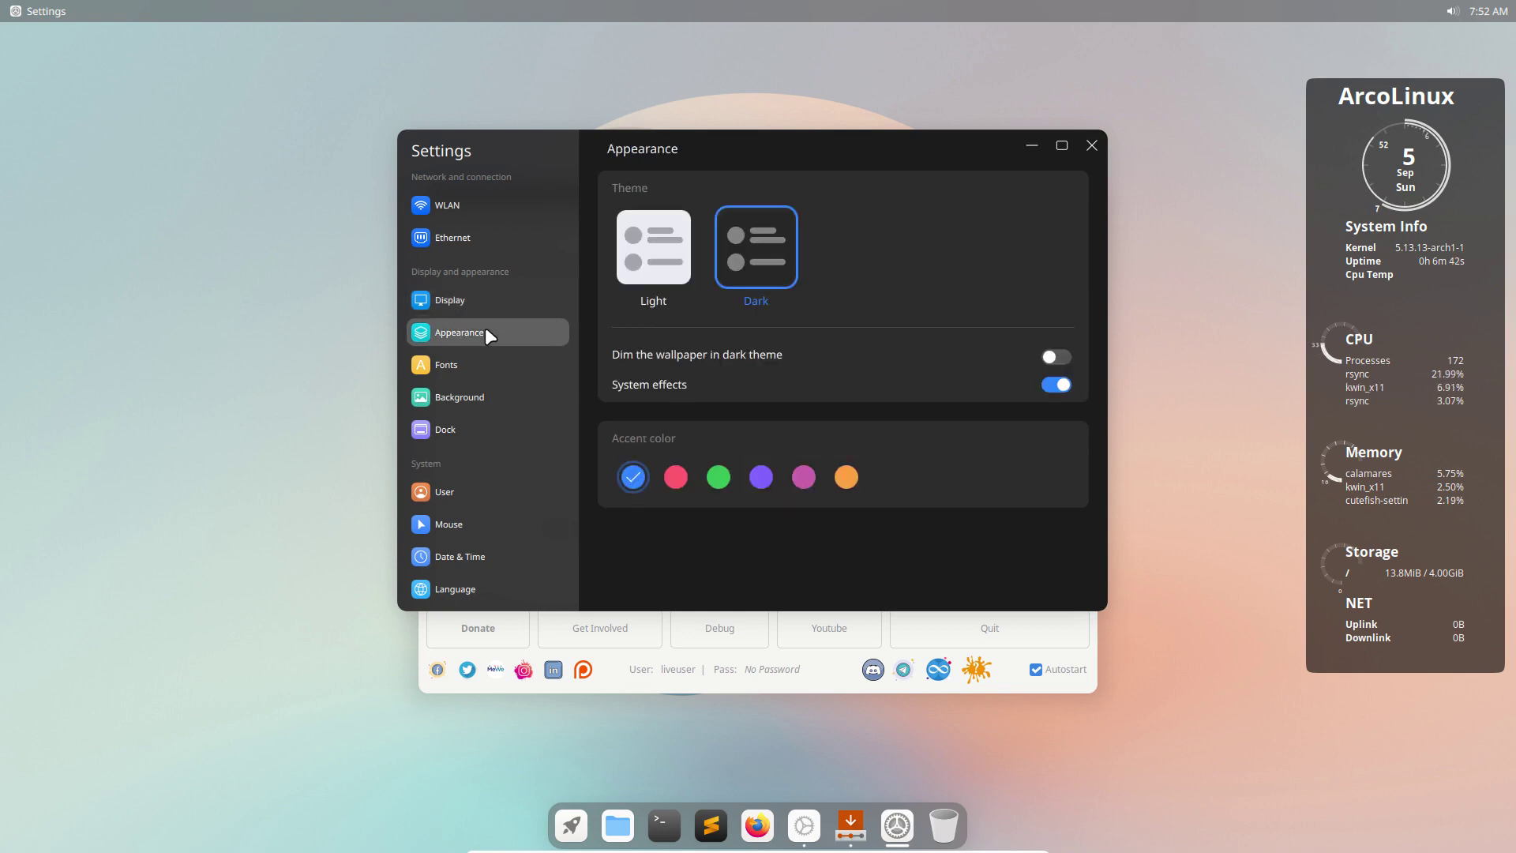
{"action": "left_click", "coordinate": [667, 255]}
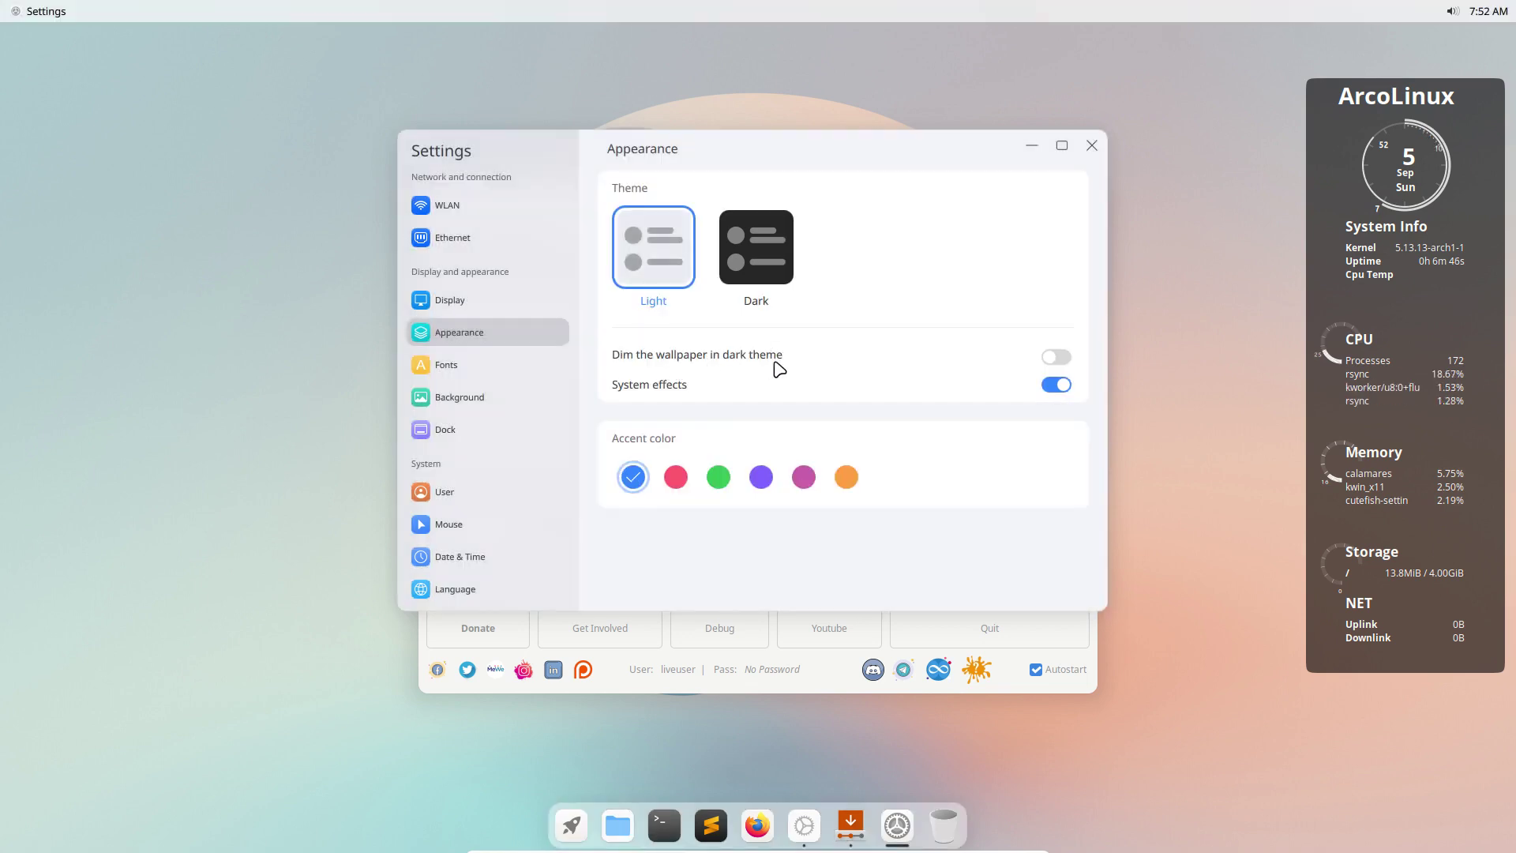
{"action": "left_click", "coordinate": [1058, 359]}
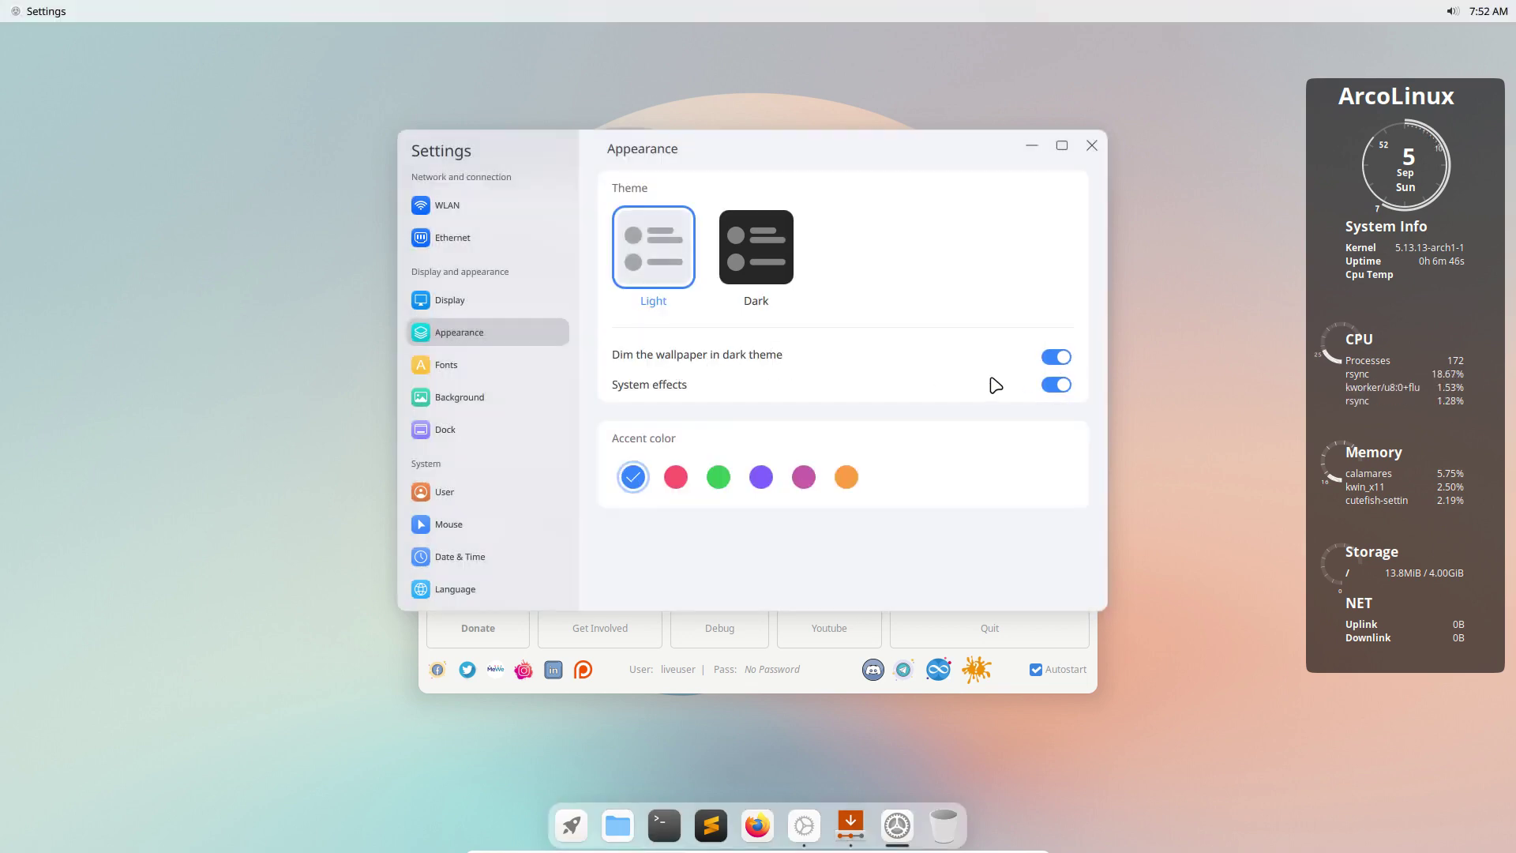
{"action": "left_click", "coordinate": [769, 256]}
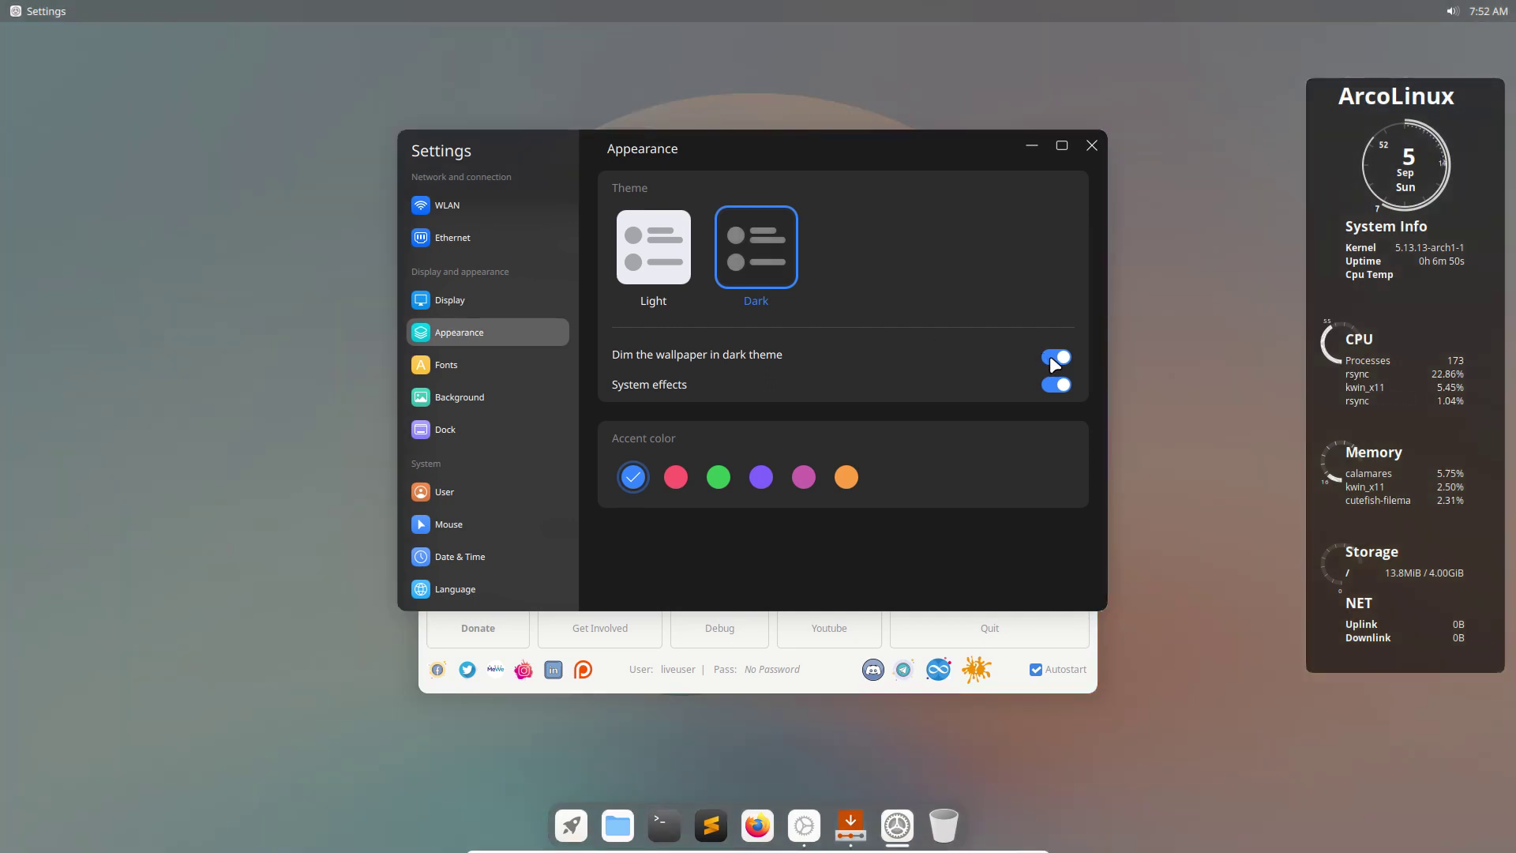
{"action": "left_click", "coordinate": [1051, 358]}
{"action": "left_click", "coordinate": [1058, 357]}
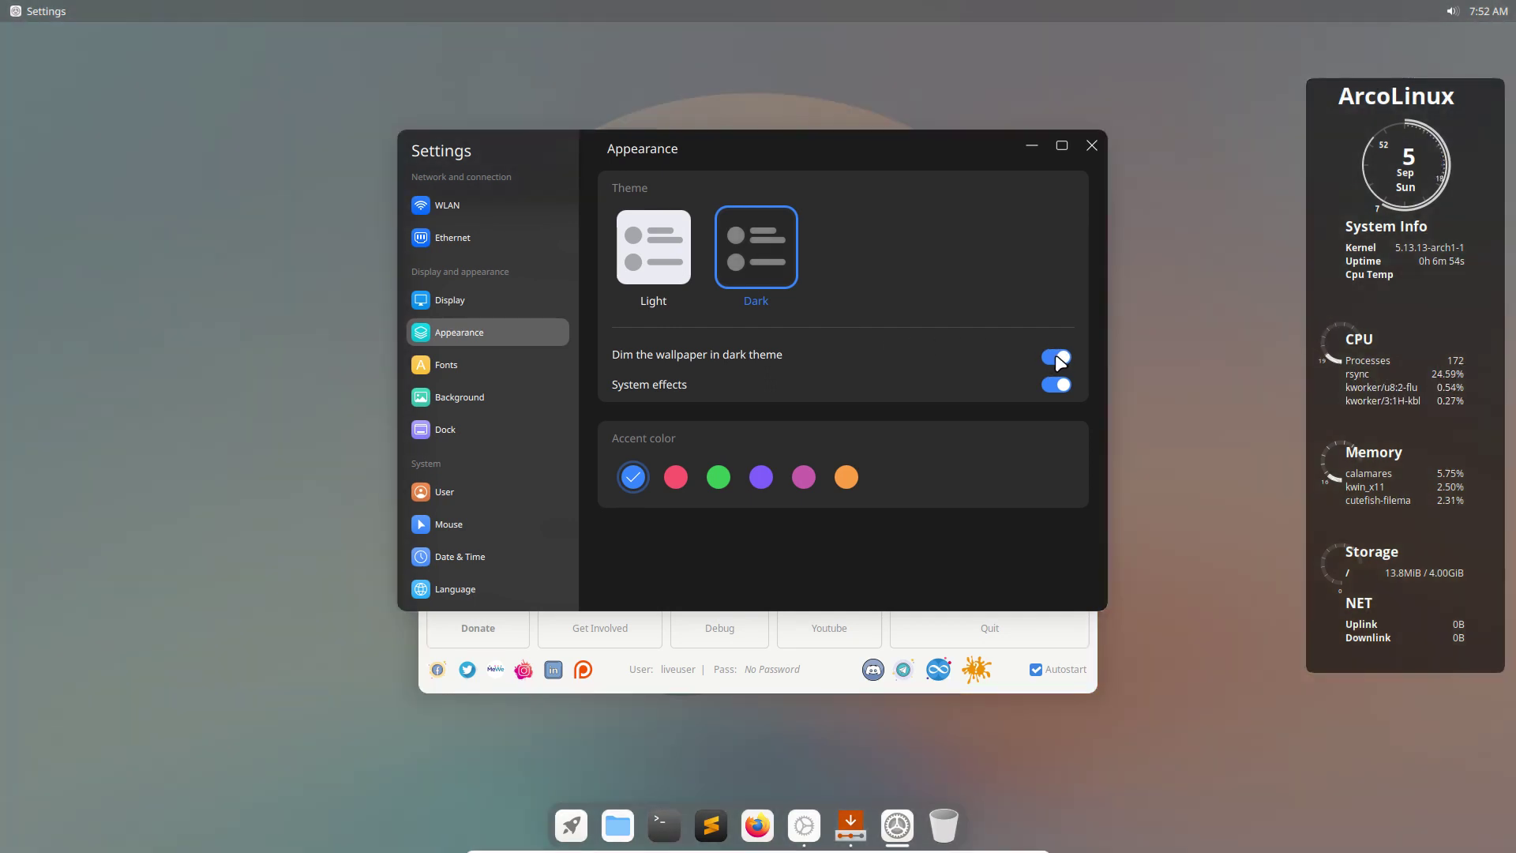
{"action": "left_click", "coordinate": [1050, 382]}
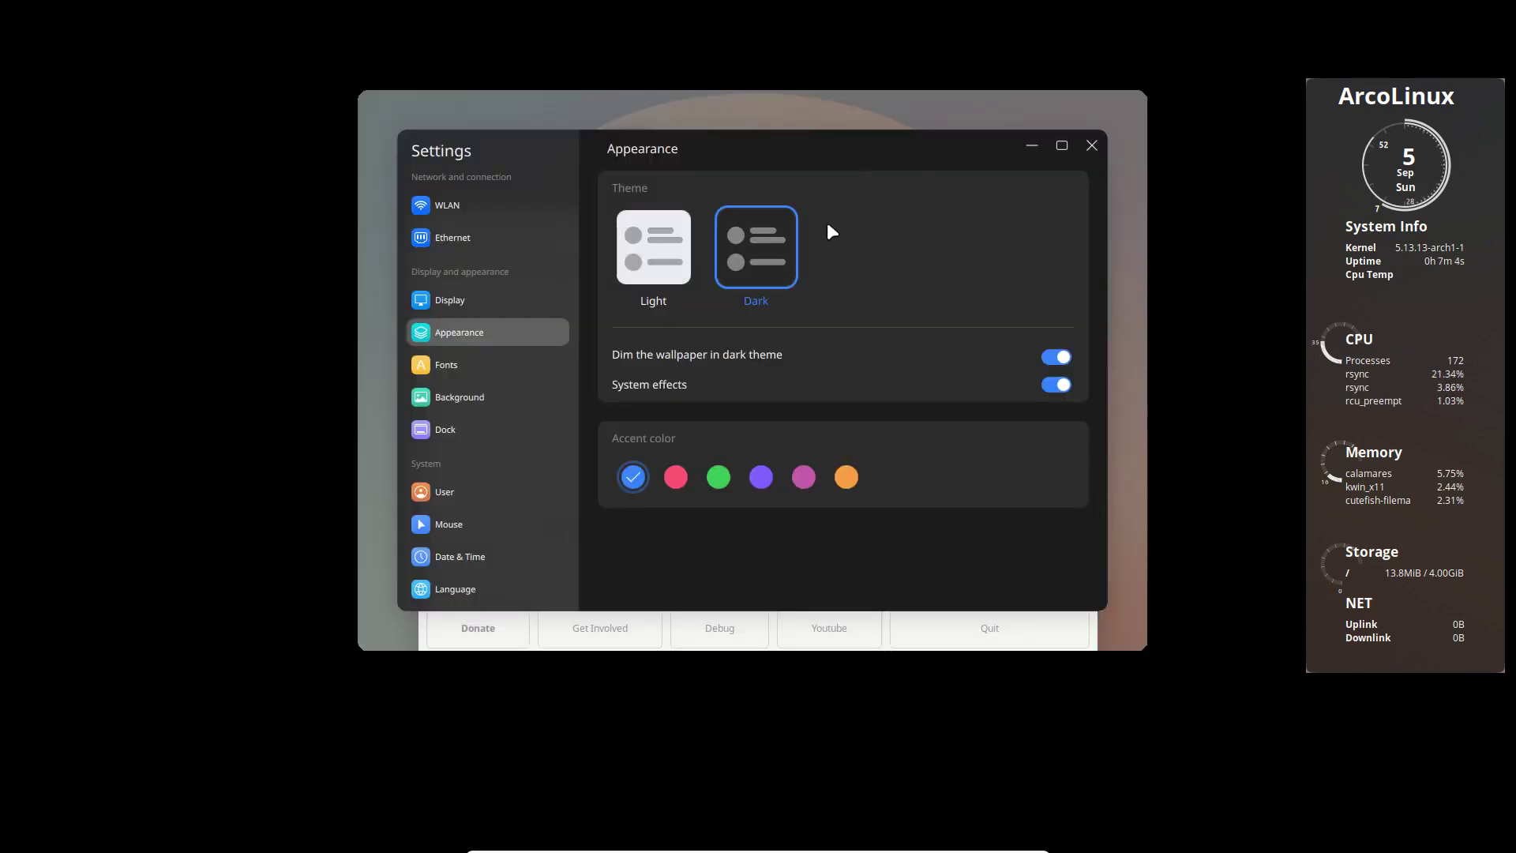
{"action": "left_click_drag", "start_coordinate": [824, 152], "coordinate": [826, 185]}
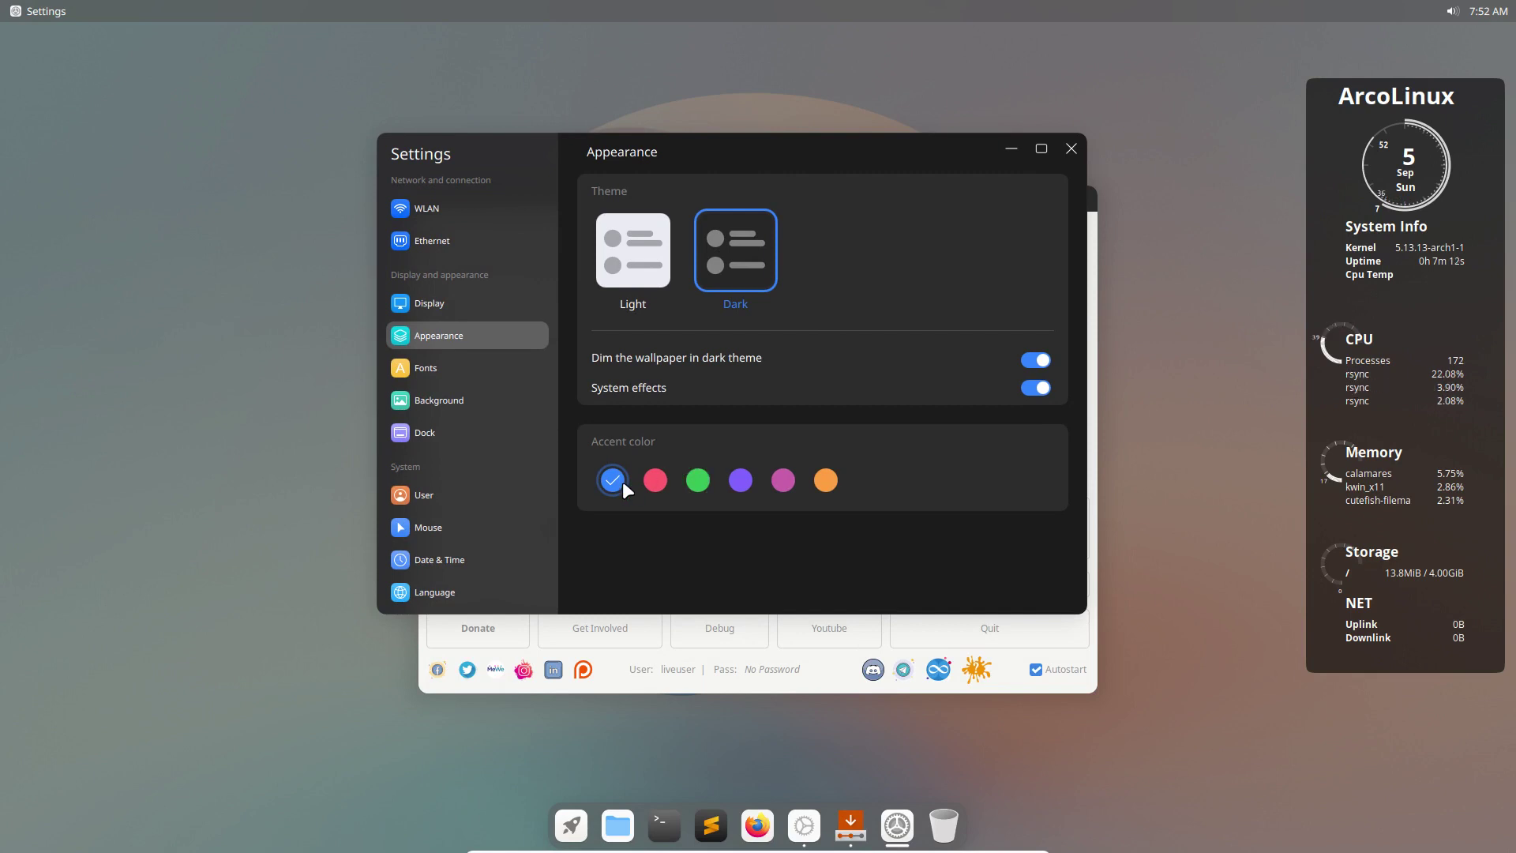
Look through the font settings and set the blue wave picture as wallpaper.
{"action": "left_click", "coordinate": [491, 360]}
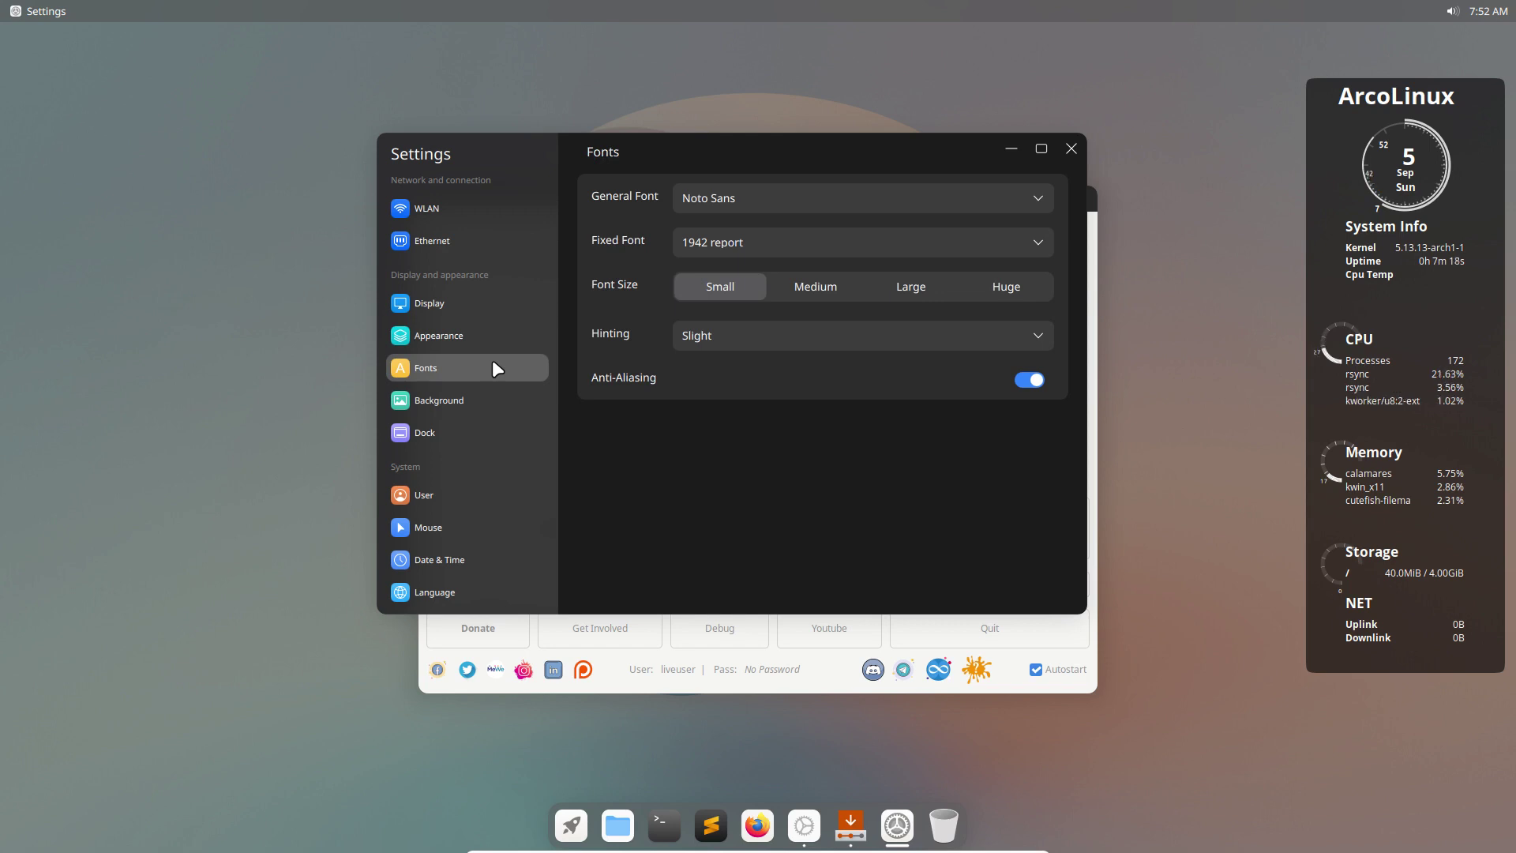
{"action": "left_click", "coordinate": [477, 401]}
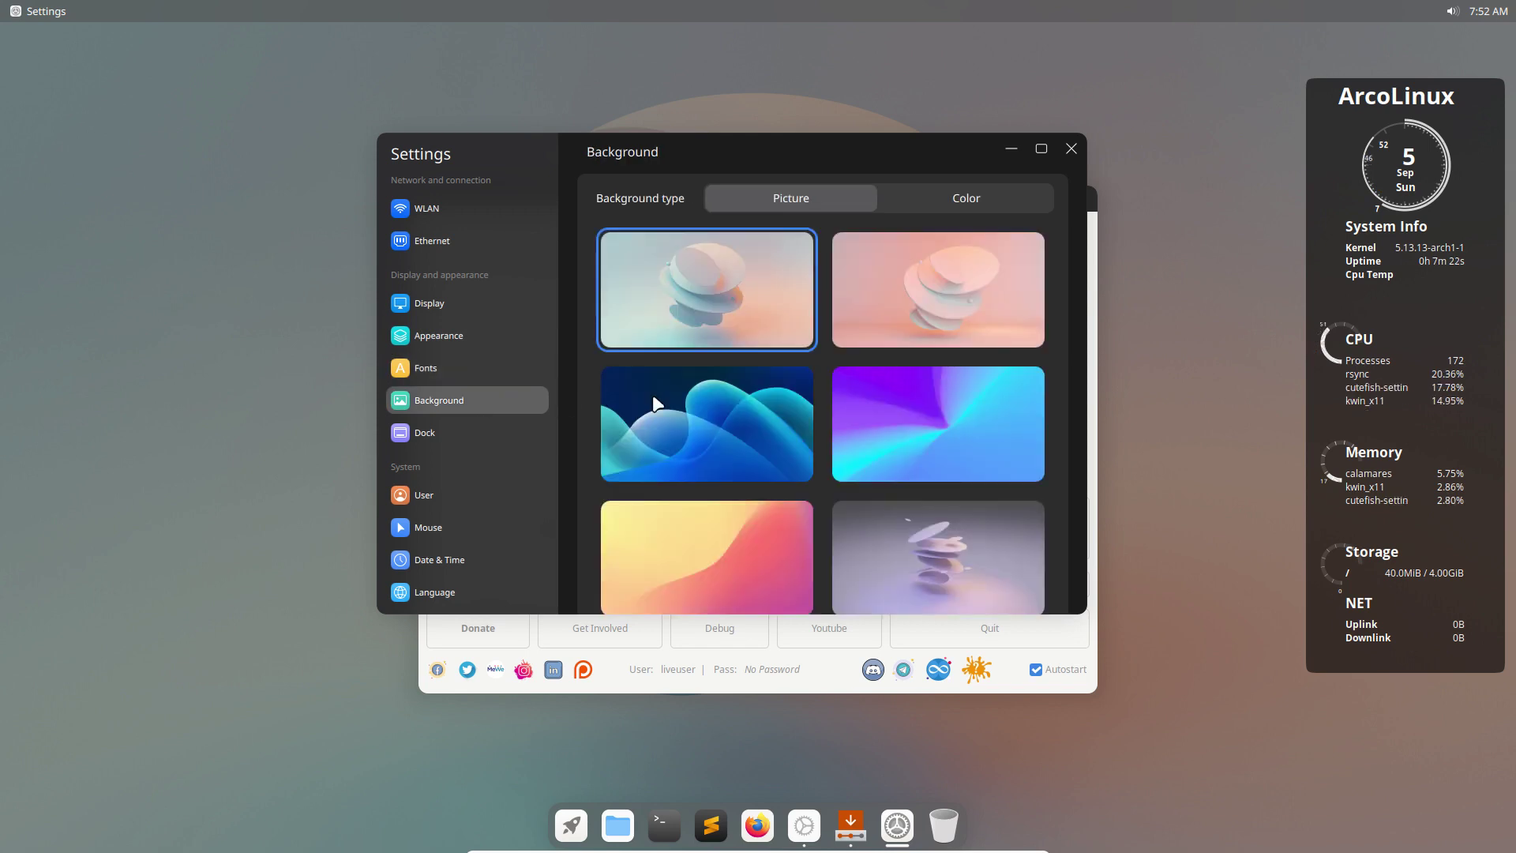
{"action": "left_click", "coordinate": [747, 412]}
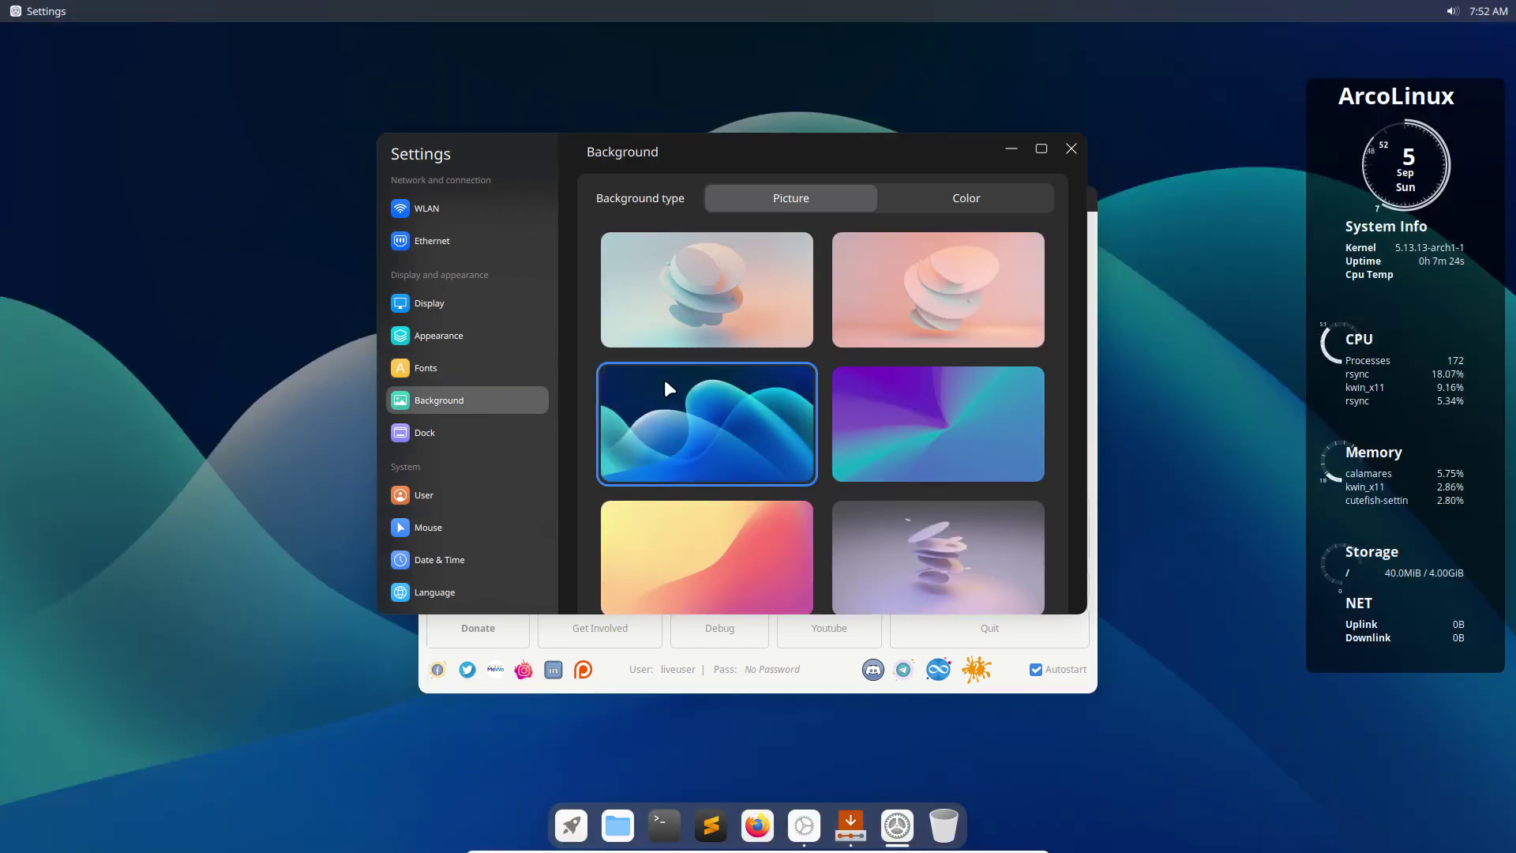
Turn off wallpaper dimming in Appearance and set the grey floating-discs wallpaper.
{"action": "left_click", "coordinate": [465, 331]}
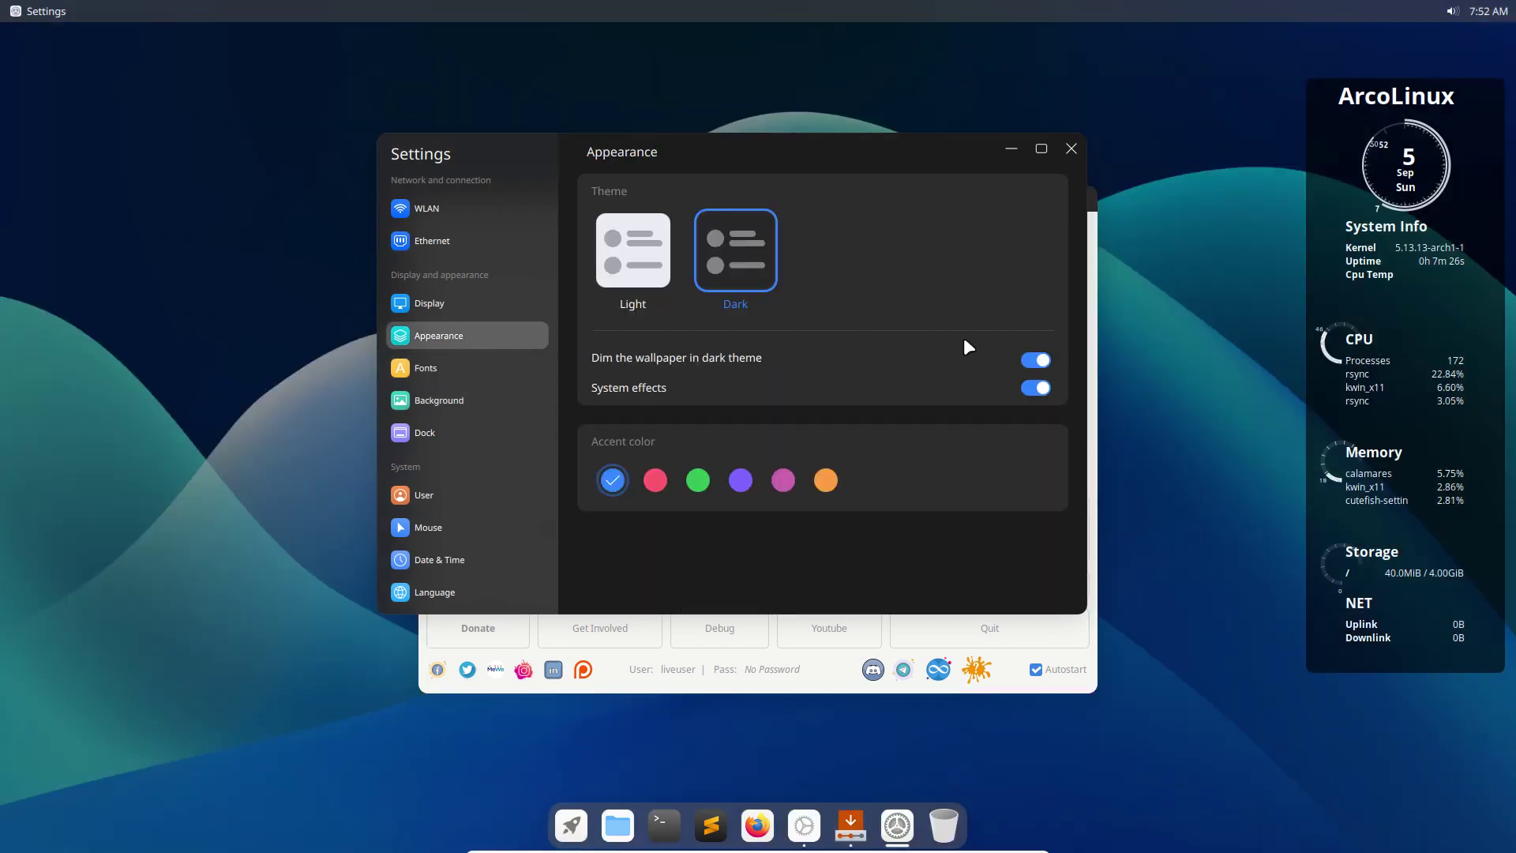
{"action": "left_click", "coordinate": [1039, 360]}
{"action": "left_click", "coordinate": [467, 395]}
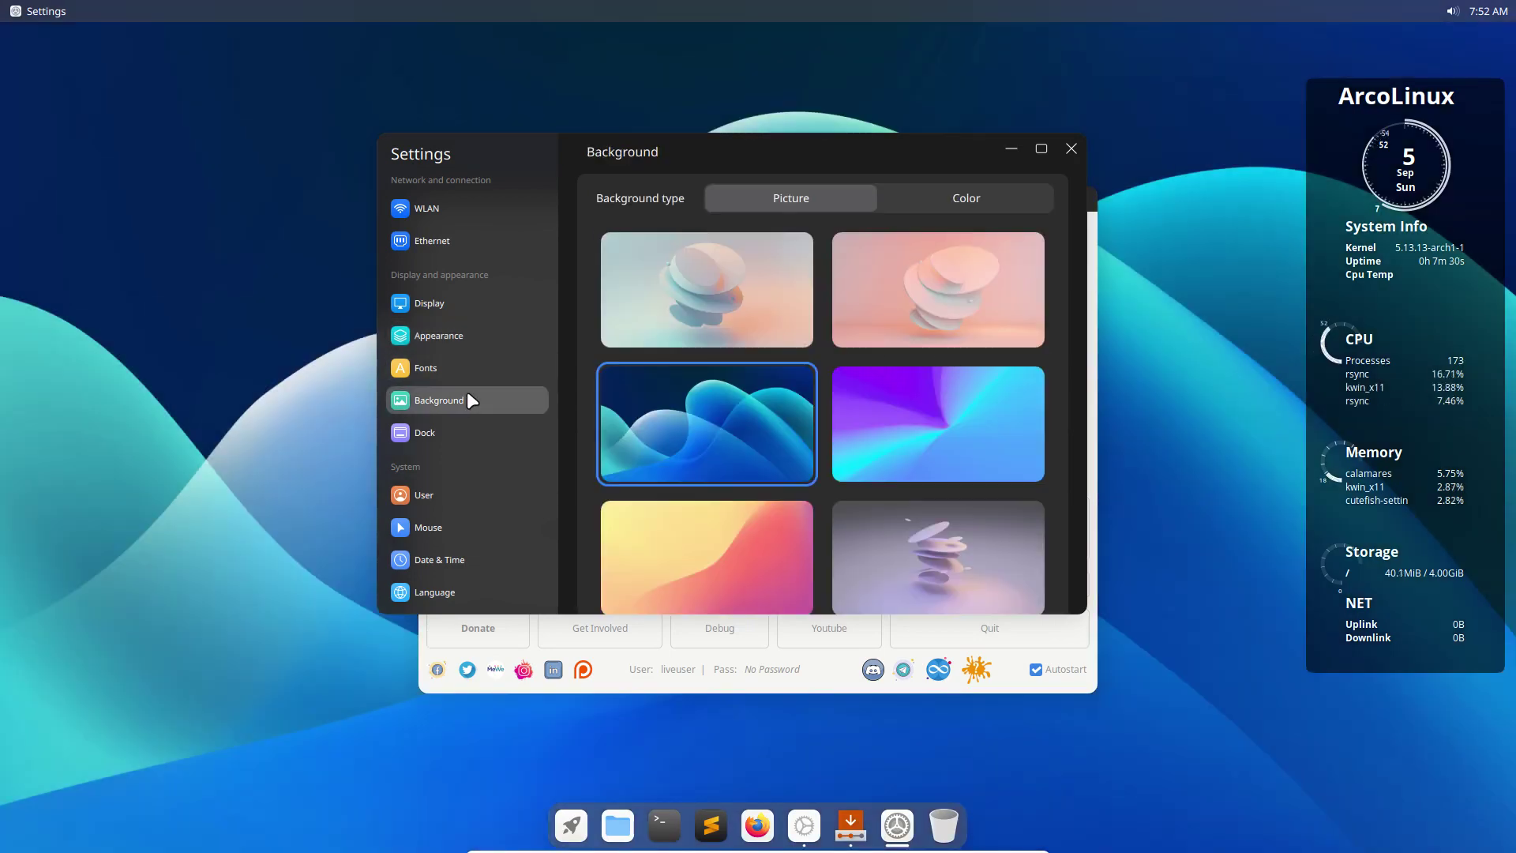
{"action": "left_click", "coordinate": [930, 403]}
{"action": "left_click", "coordinate": [806, 528]}
{"action": "left_click", "coordinate": [954, 514]}
{"action": "scroll", "coordinate": [949, 521], "scroll_direction": "down", "scroll_amount": 1}
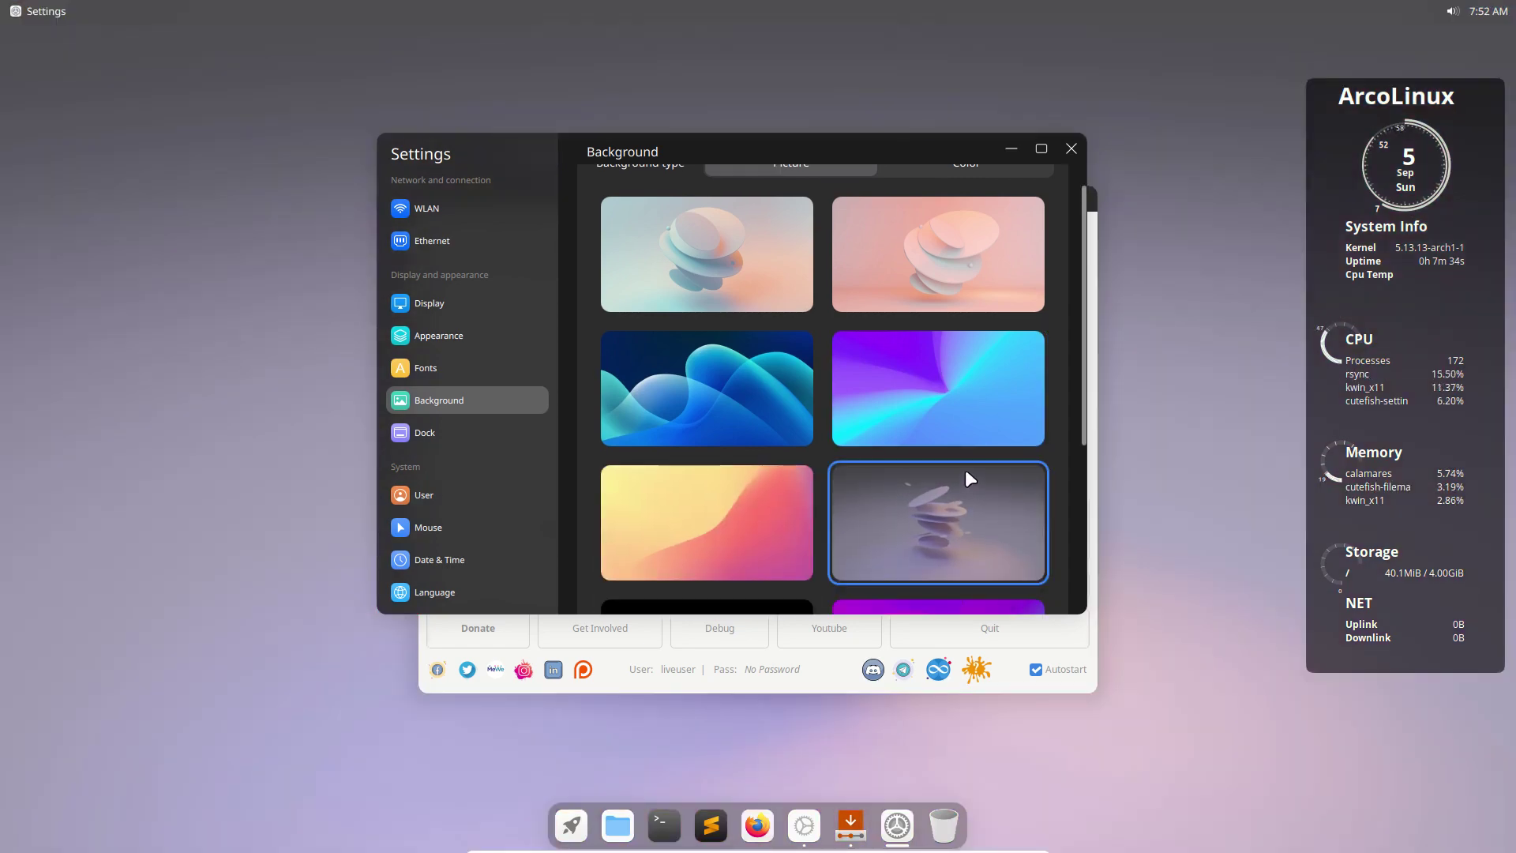
Minimize Settings and the Welcome app to view the desktop, then restore Settings.
{"action": "left_click", "coordinate": [1011, 150]}
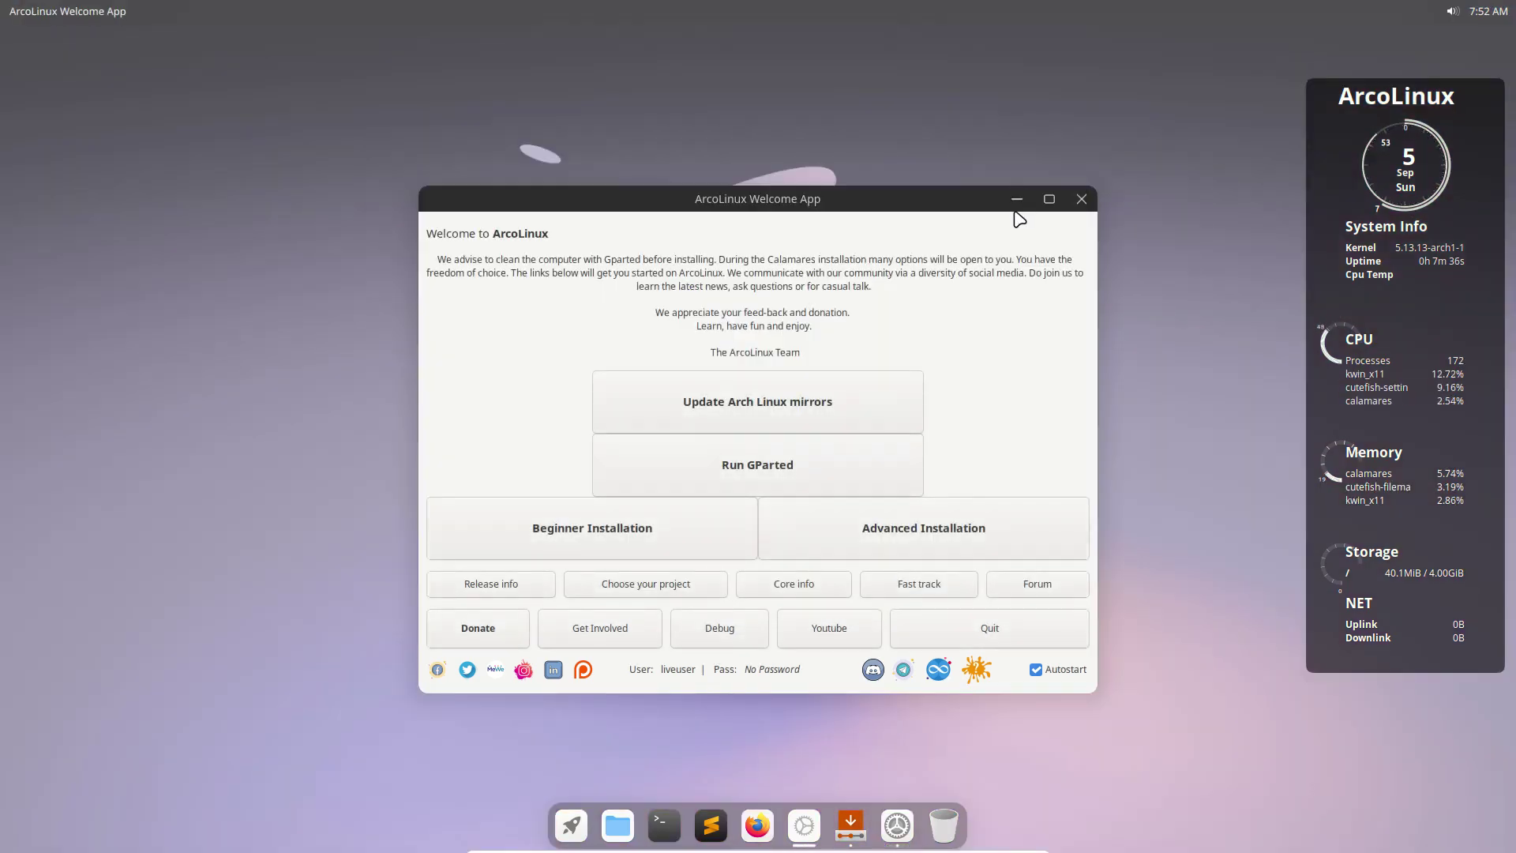
{"action": "left_click", "coordinate": [1015, 200]}
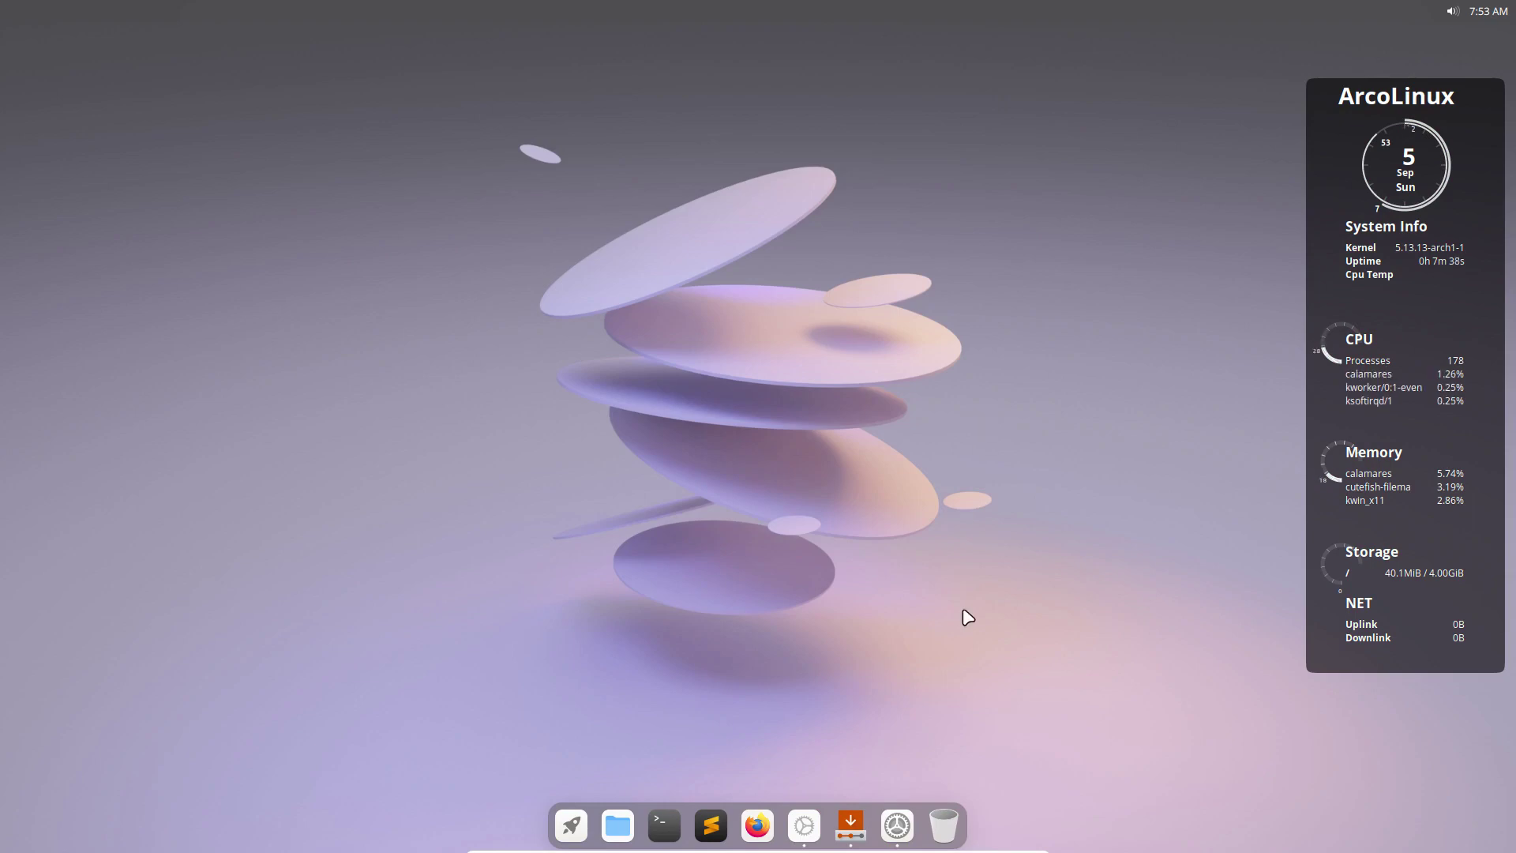
{"action": "left_click", "coordinate": [897, 825]}
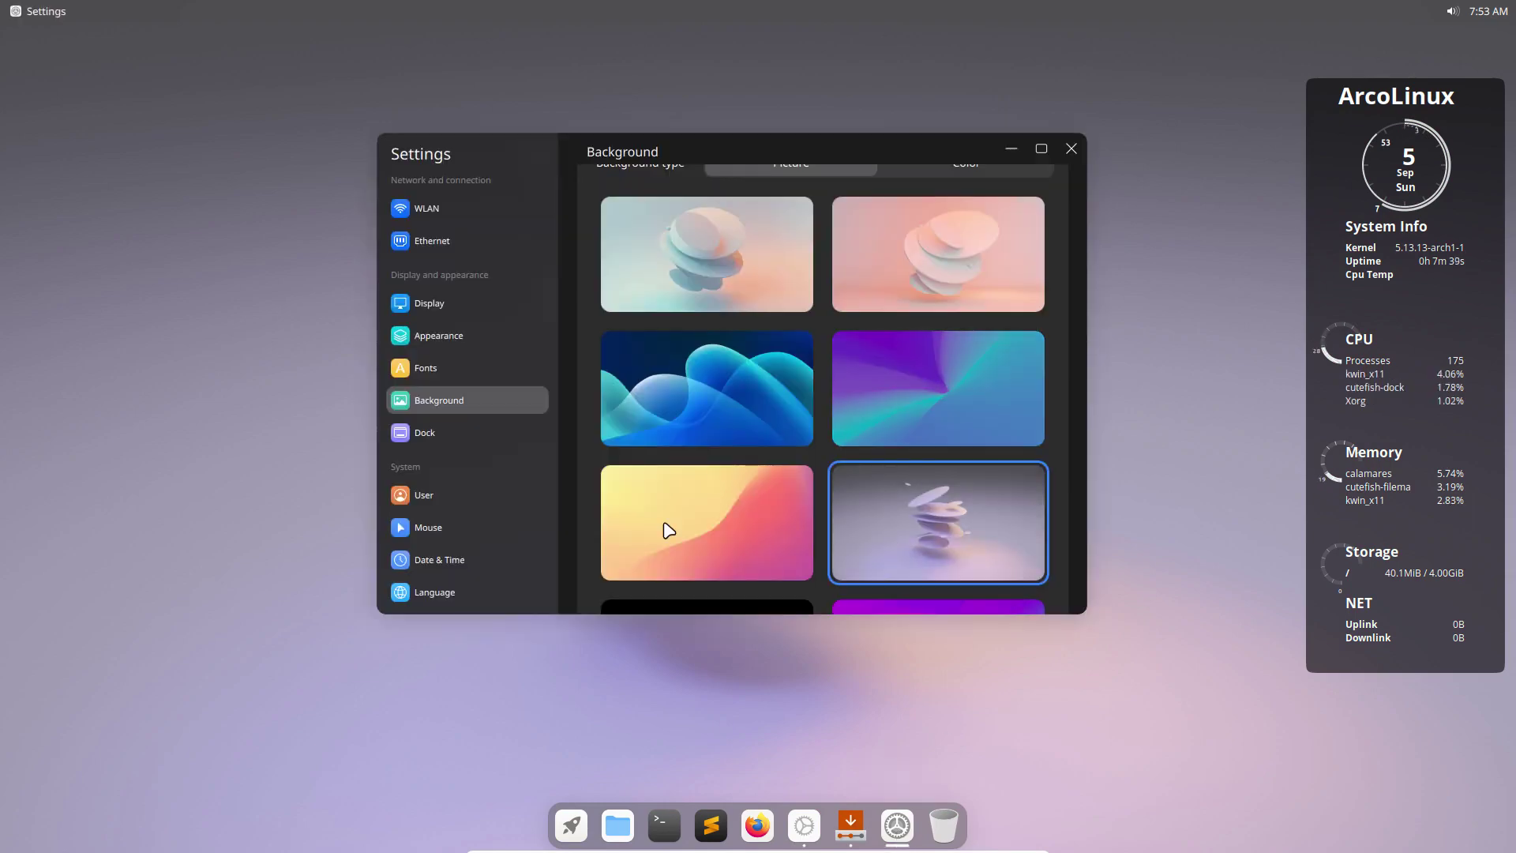
{"action": "left_click", "coordinate": [572, 829]}
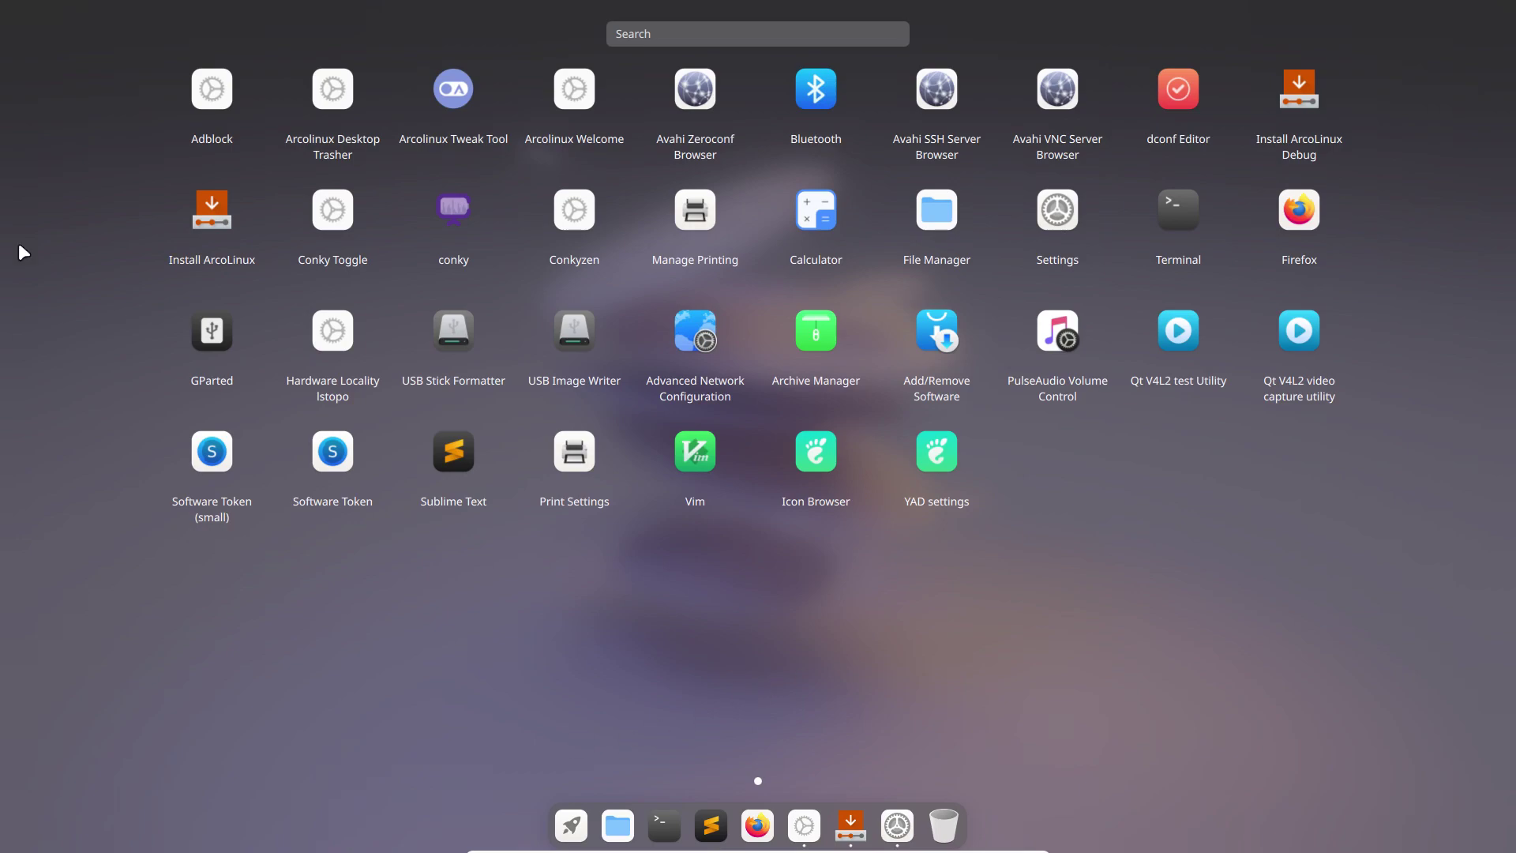
{"action": "left_click", "coordinate": [875, 567]}
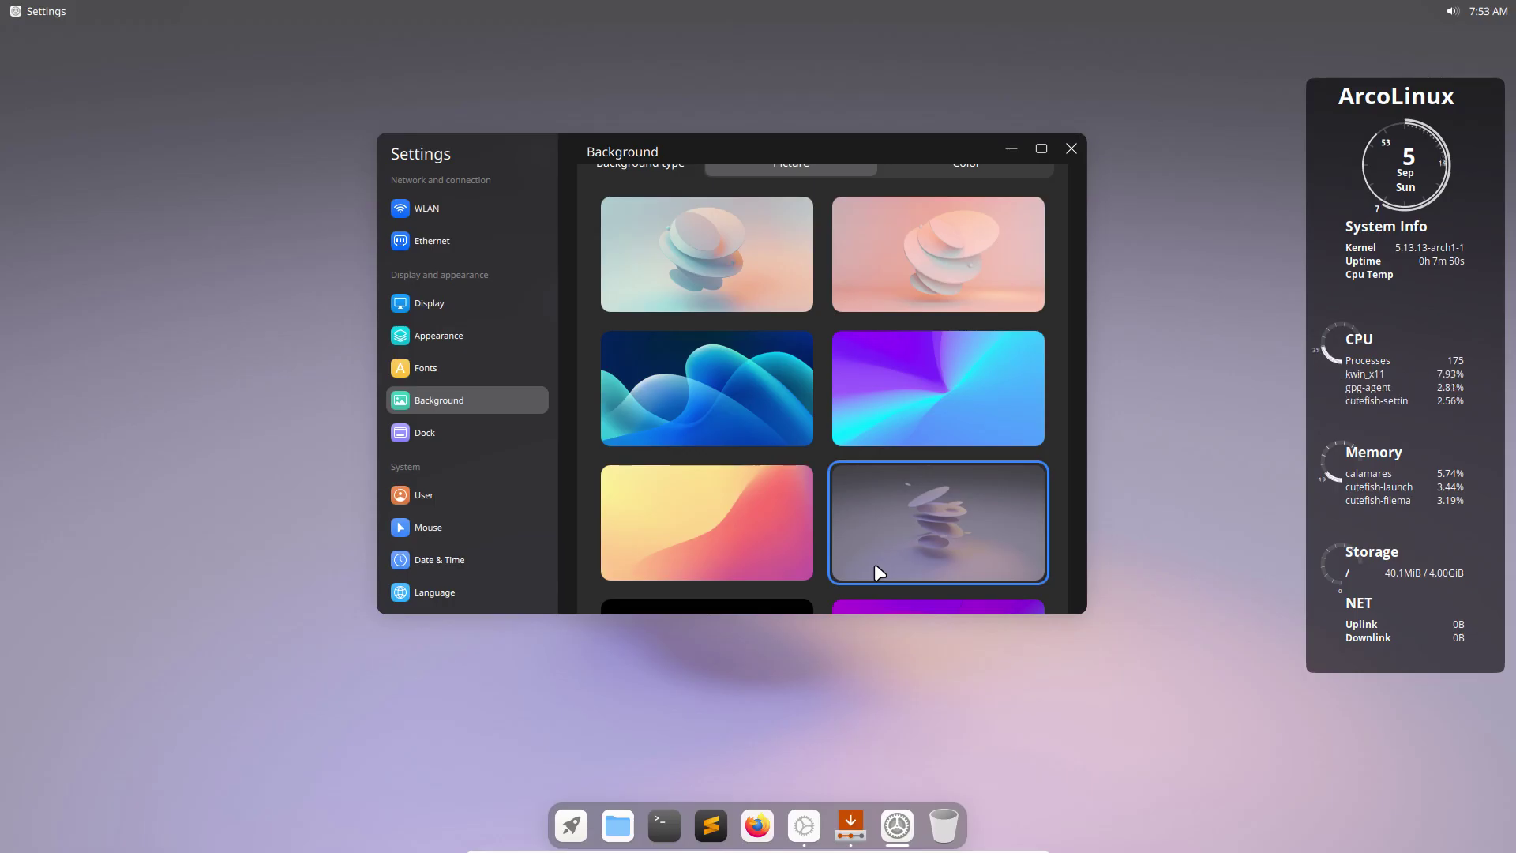
Keep the dock at the bottom edge, size Huge, always shown.
{"action": "left_click", "coordinate": [439, 432]}
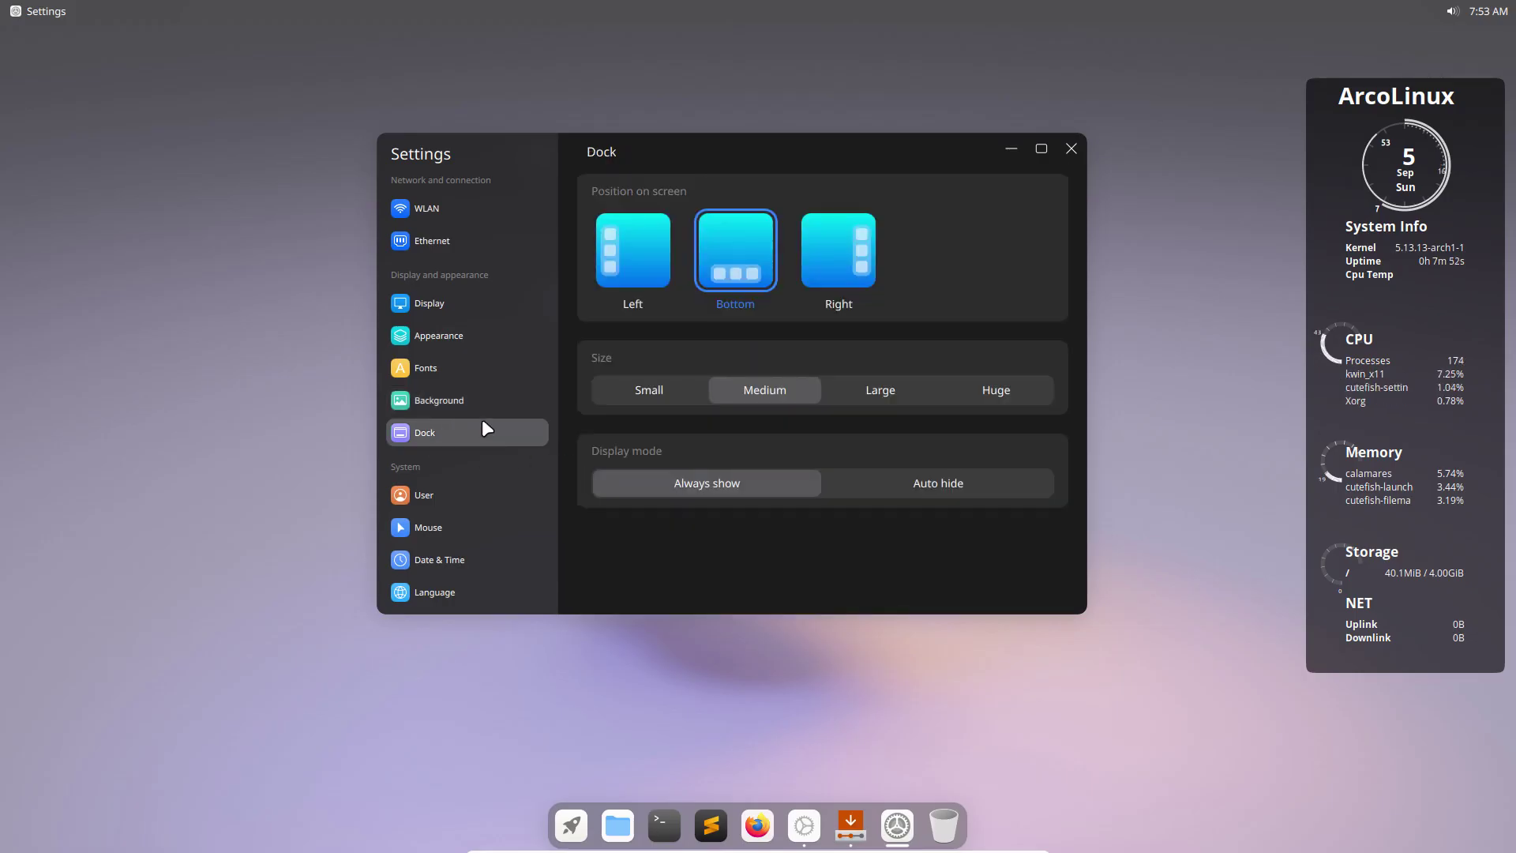
{"action": "left_click", "coordinate": [620, 309]}
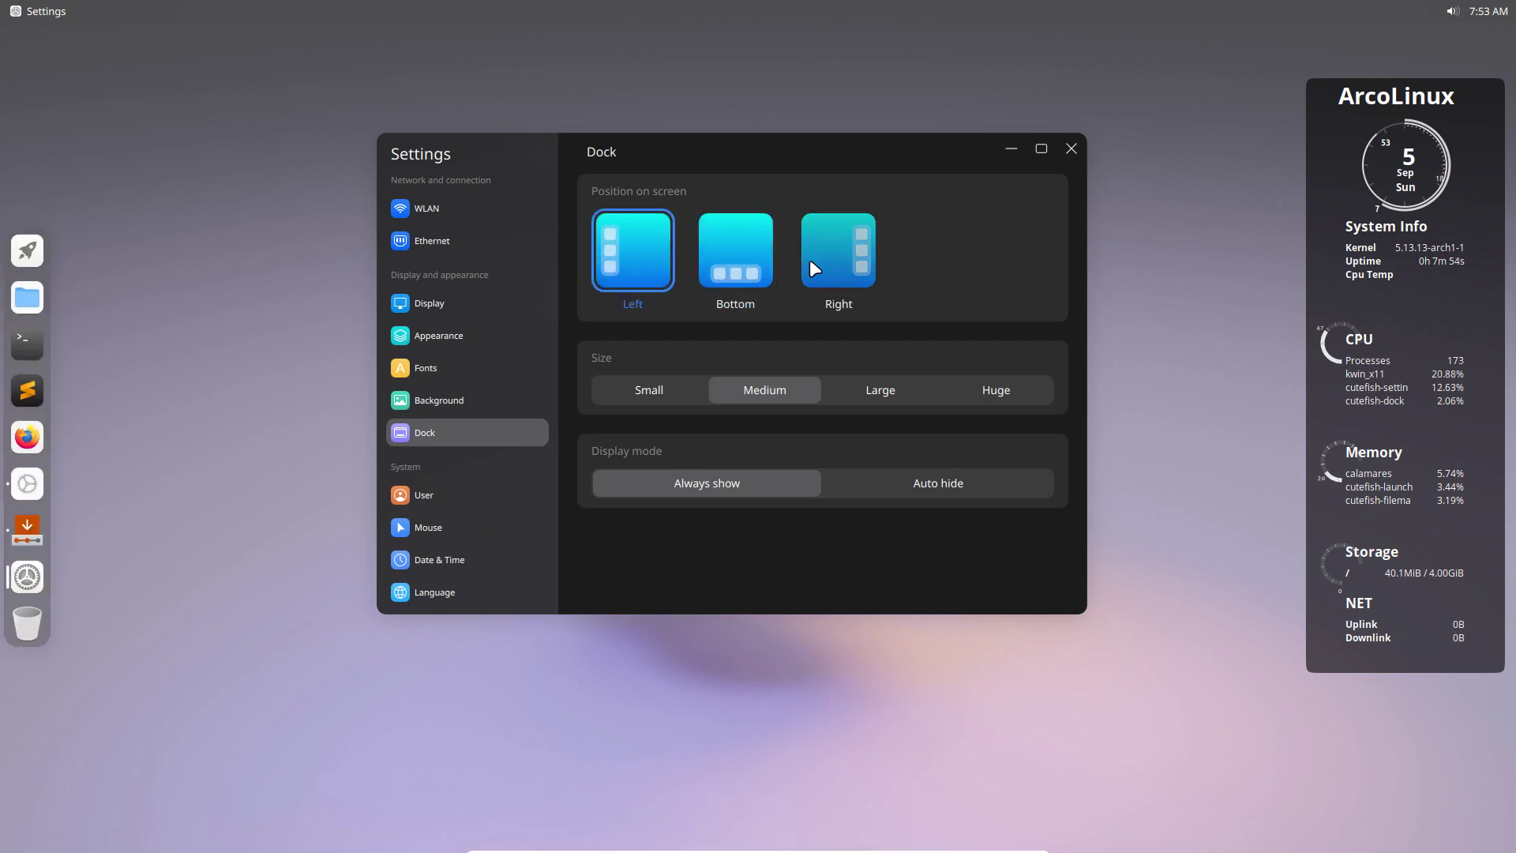
{"action": "left_click", "coordinate": [817, 262]}
{"action": "left_click", "coordinate": [741, 268]}
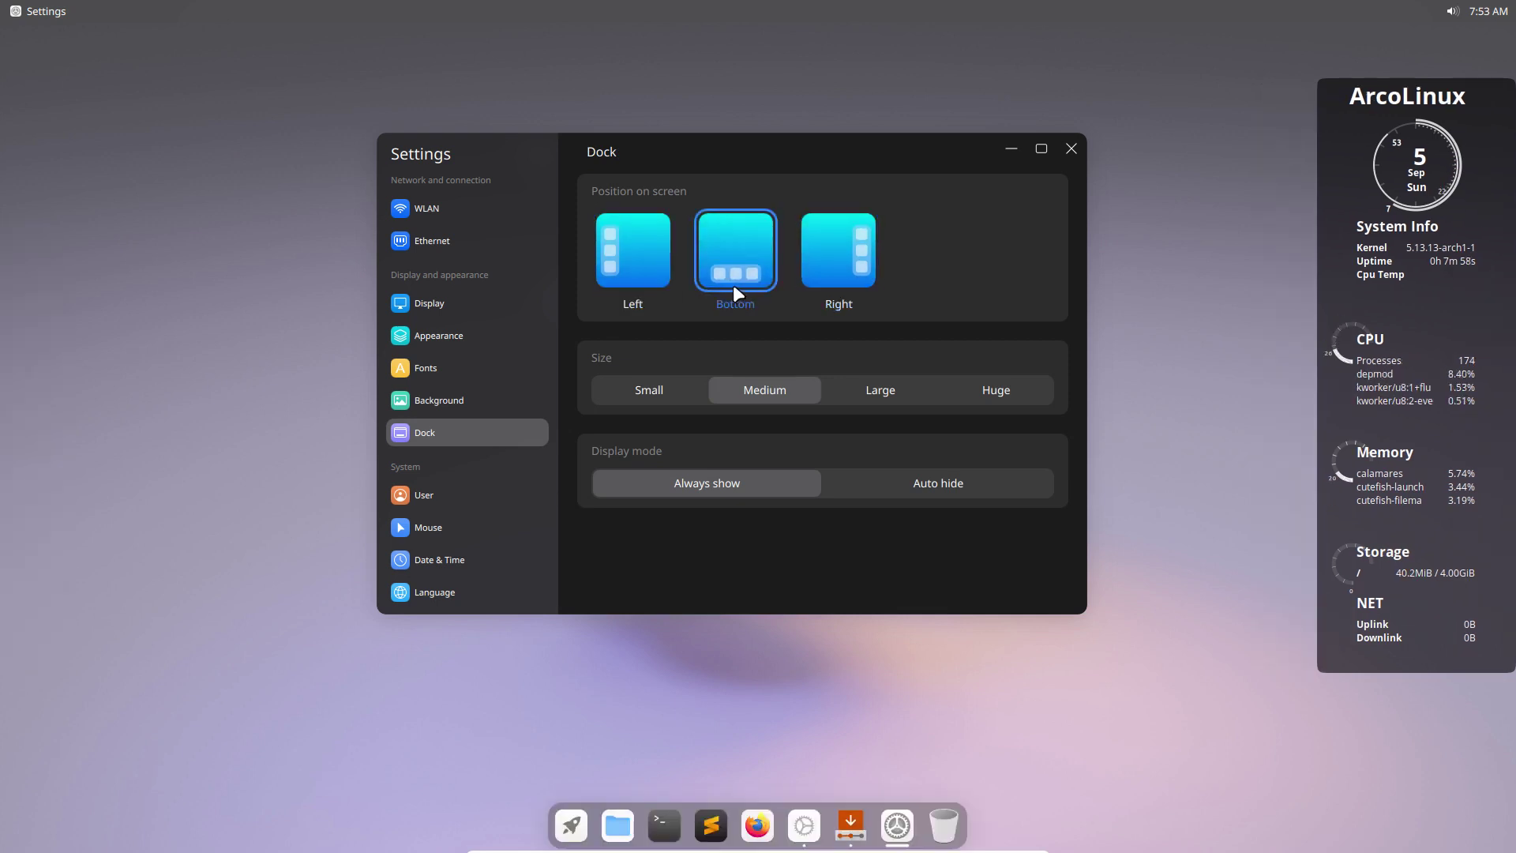
{"action": "left_click", "coordinate": [654, 380]}
{"action": "left_click", "coordinate": [756, 387]}
{"action": "left_click", "coordinate": [867, 389]}
{"action": "left_click", "coordinate": [1001, 389]}
{"action": "left_click", "coordinate": [975, 489]}
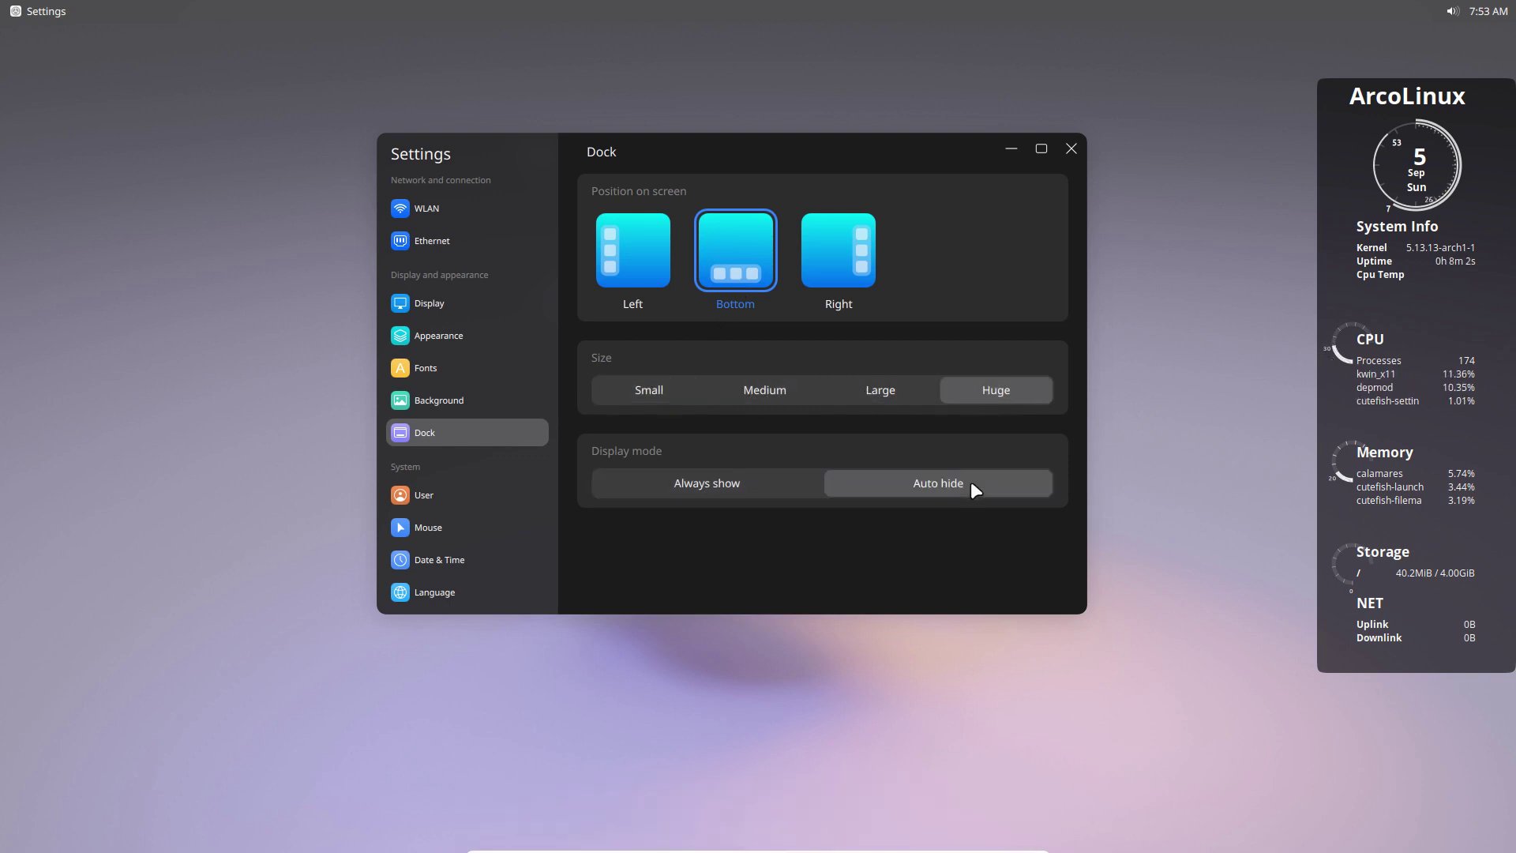
{"action": "left_click", "coordinate": [698, 486]}
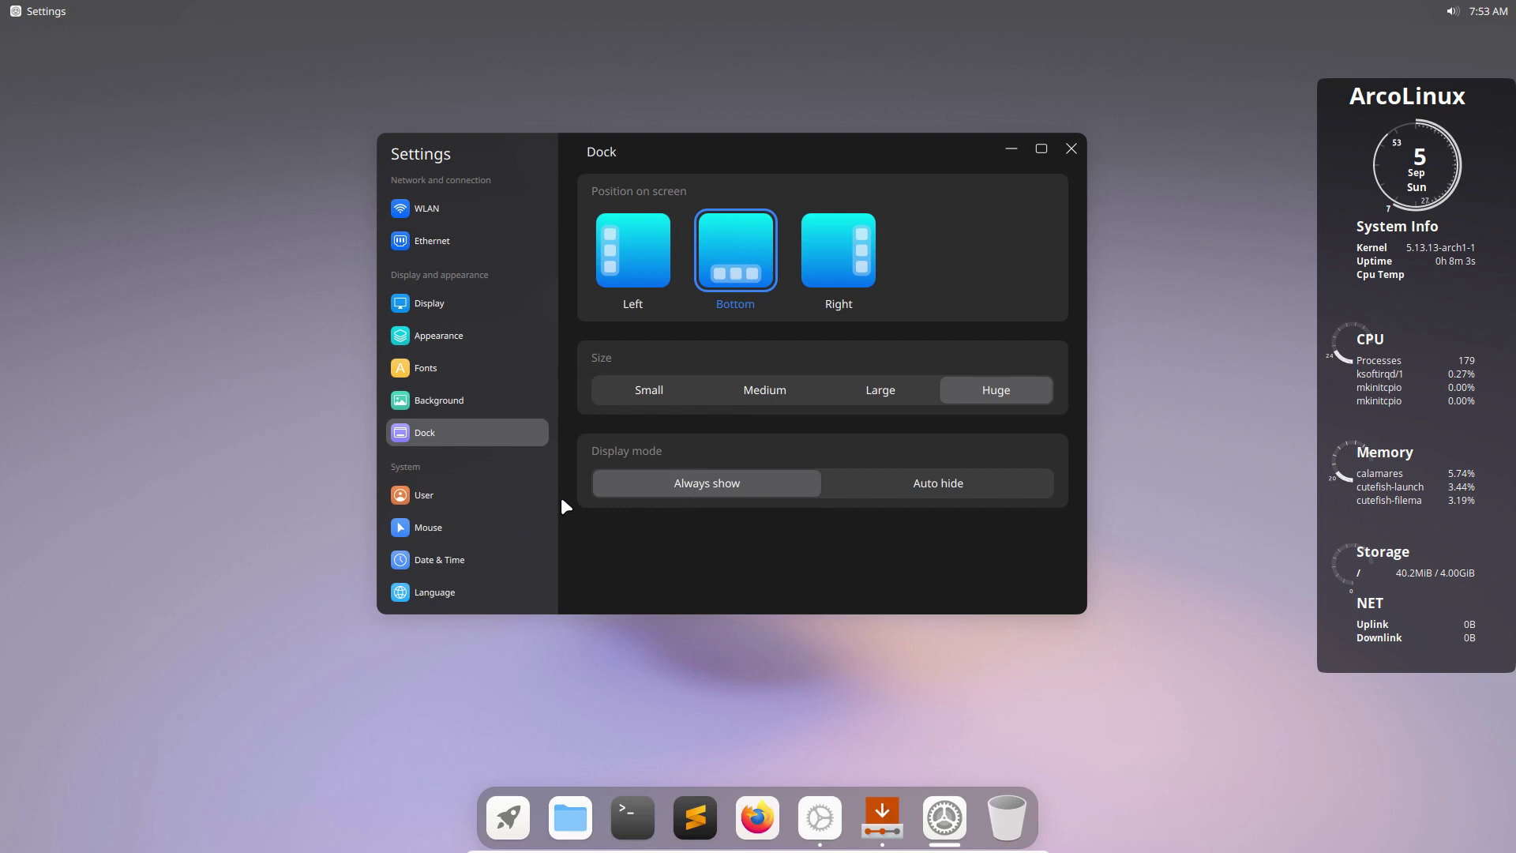
Apply the Bibata-Modern-Amber mouse cursor theme.
{"action": "left_click", "coordinate": [439, 501]}
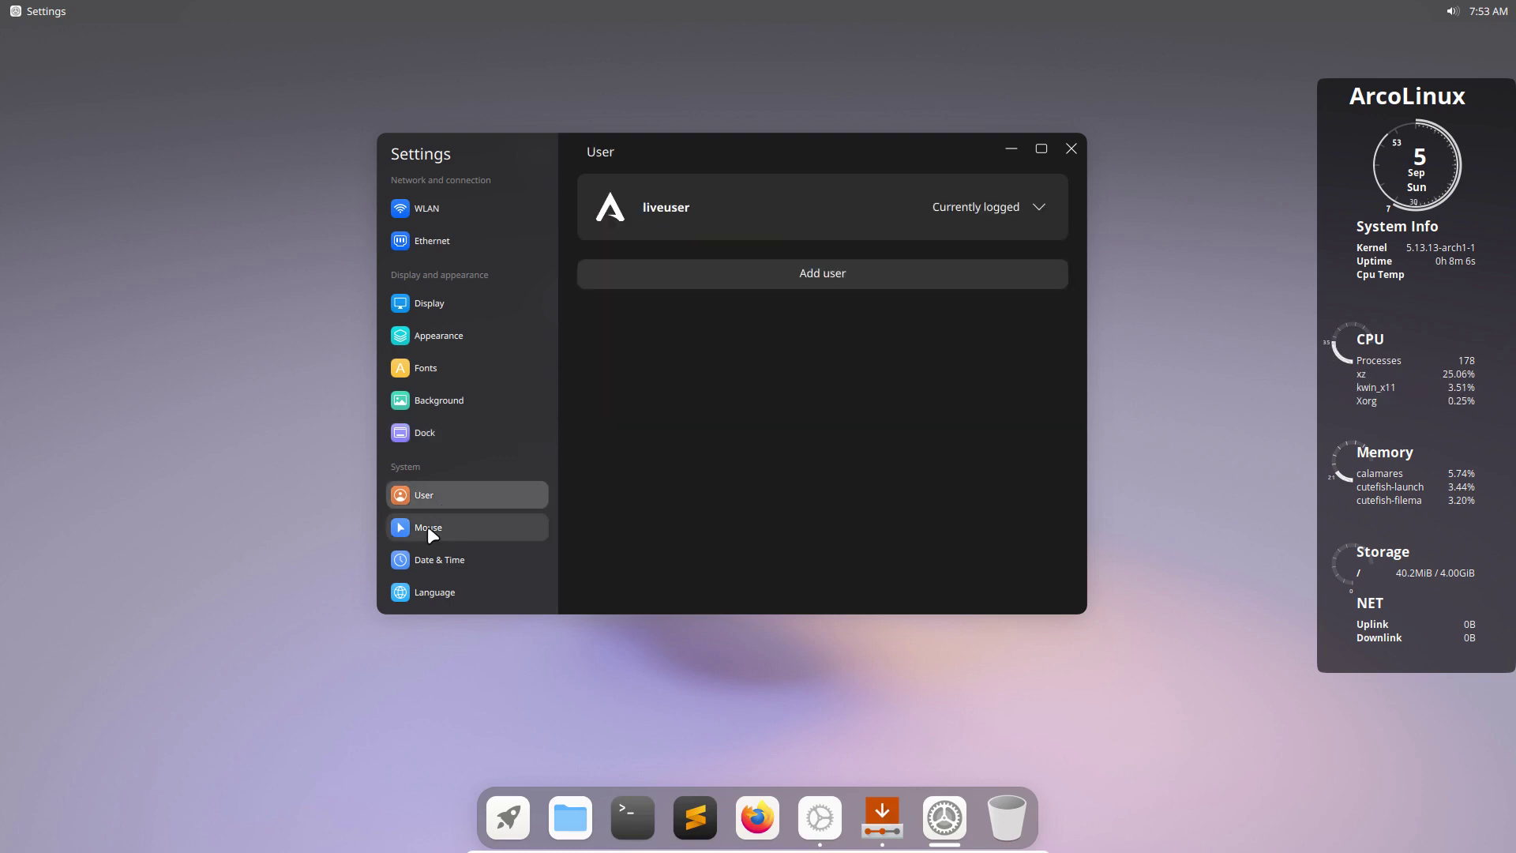
{"action": "left_click", "coordinate": [428, 526]}
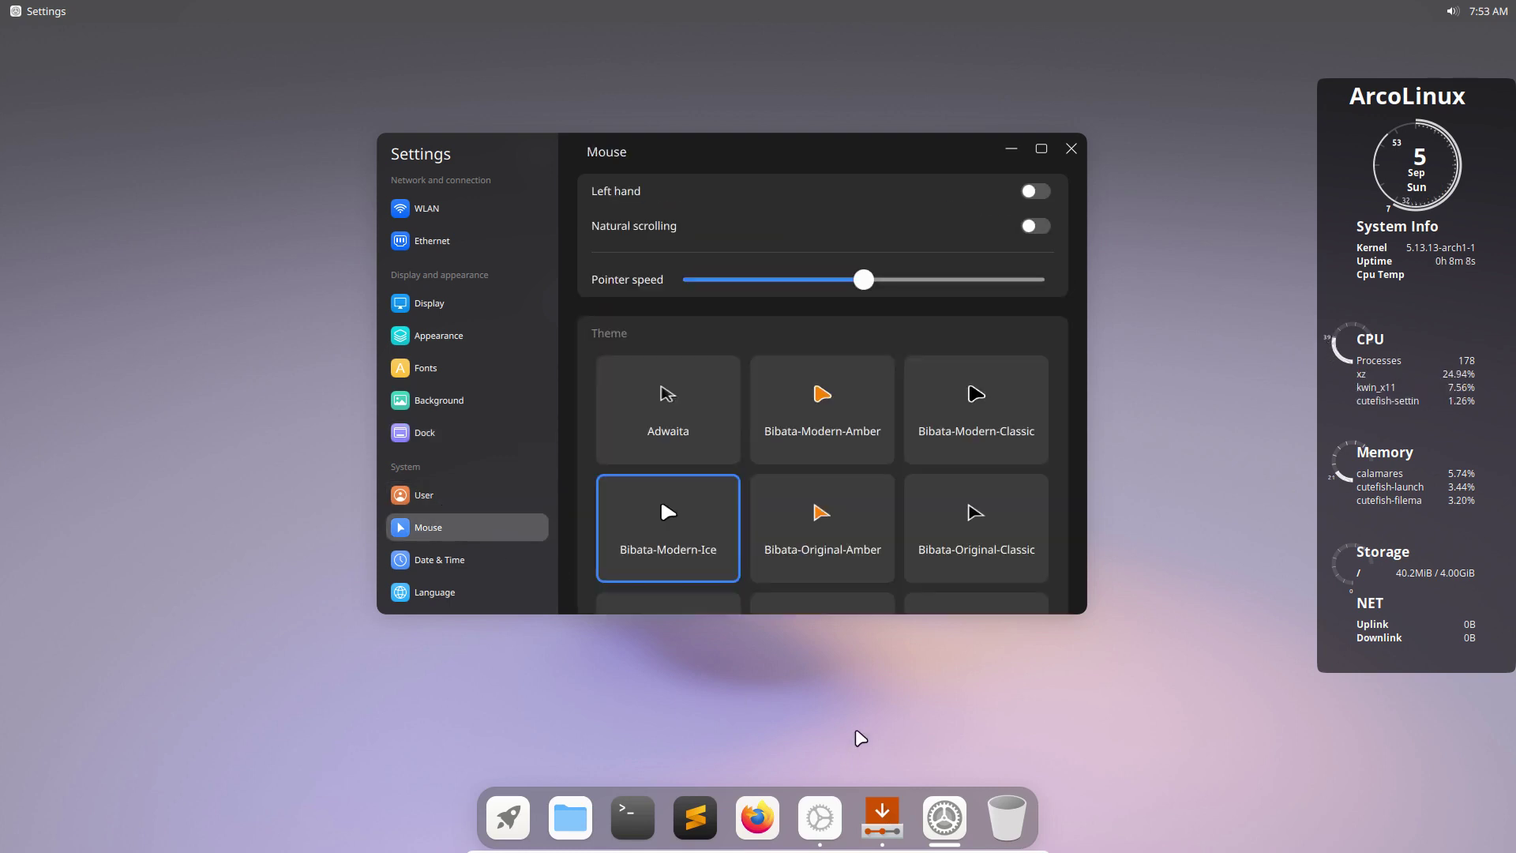
{"action": "left_click", "coordinate": [893, 816]}
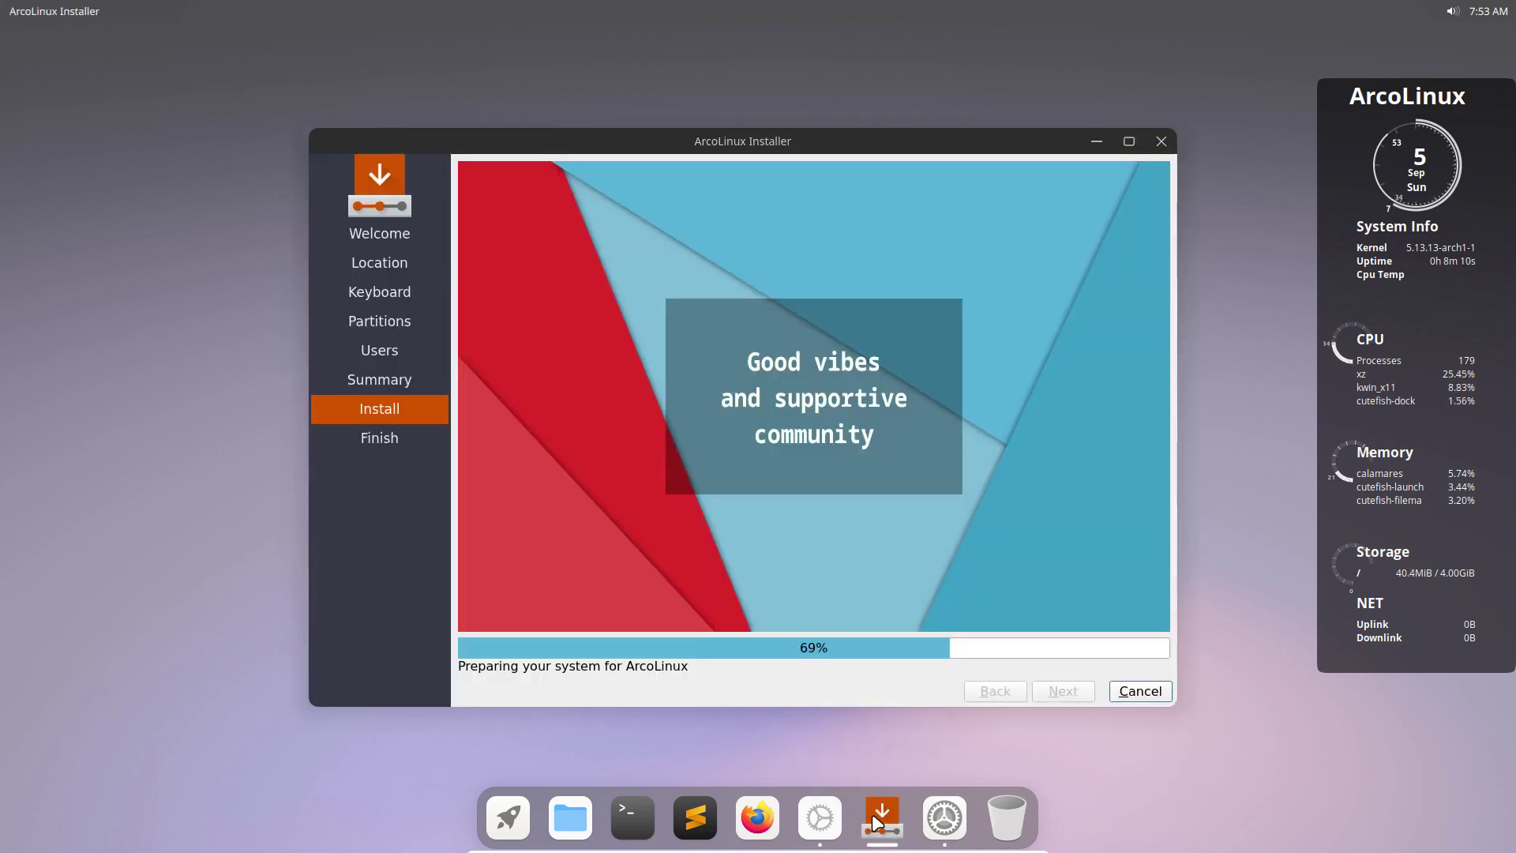
{"action": "left_click", "coordinate": [882, 814]}
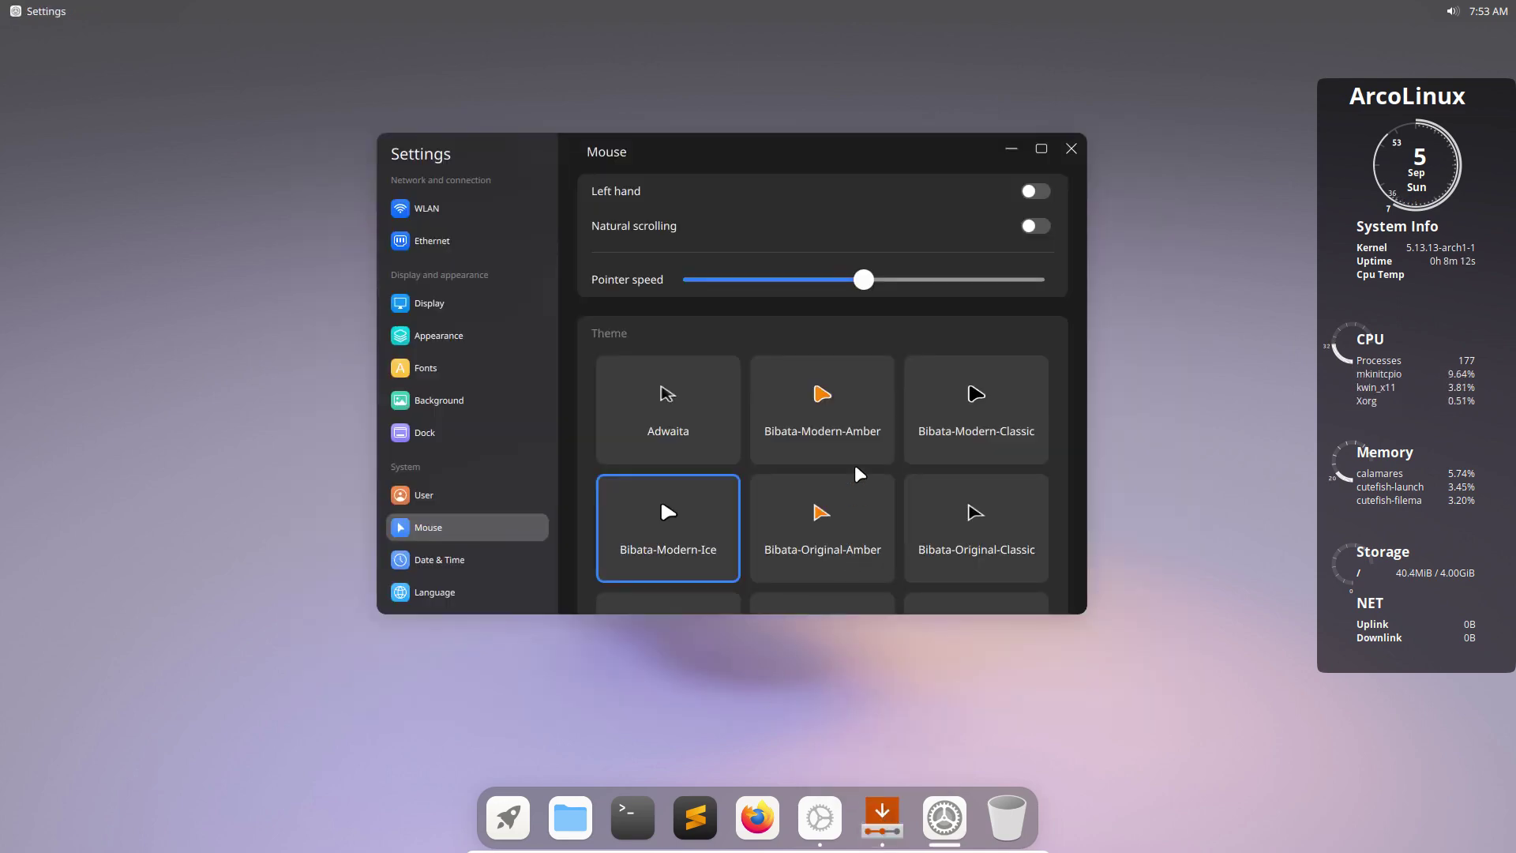
{"action": "left_click", "coordinate": [846, 489]}
{"action": "left_click", "coordinate": [838, 420]}
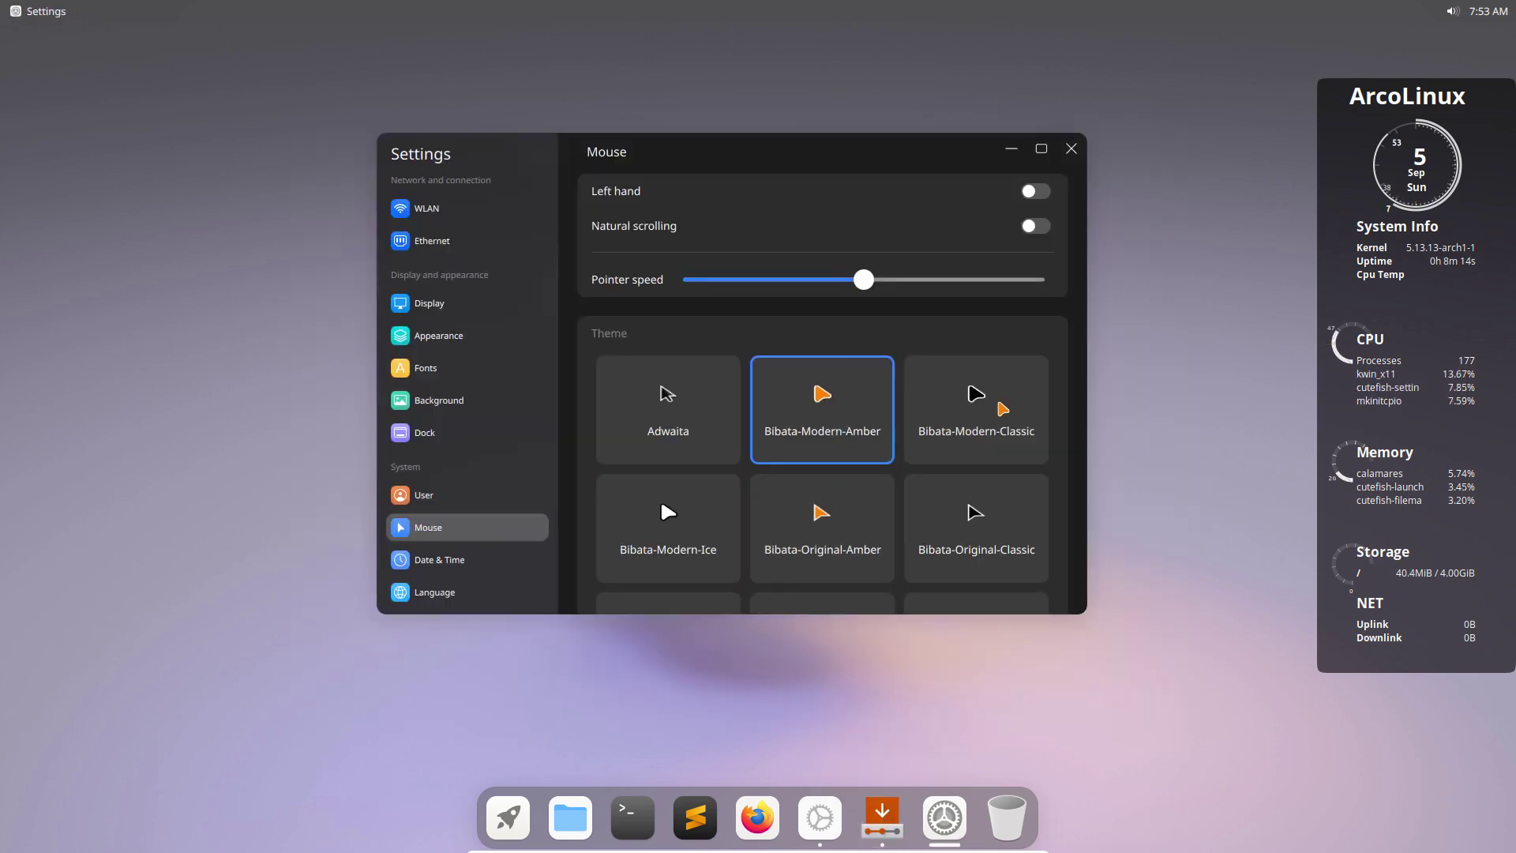
{"action": "scroll", "coordinate": [994, 494], "scroll_direction": "down", "scroll_amount": 2}
{"action": "scroll", "coordinate": [994, 494], "scroll_direction": "up", "scroll_amount": 2}
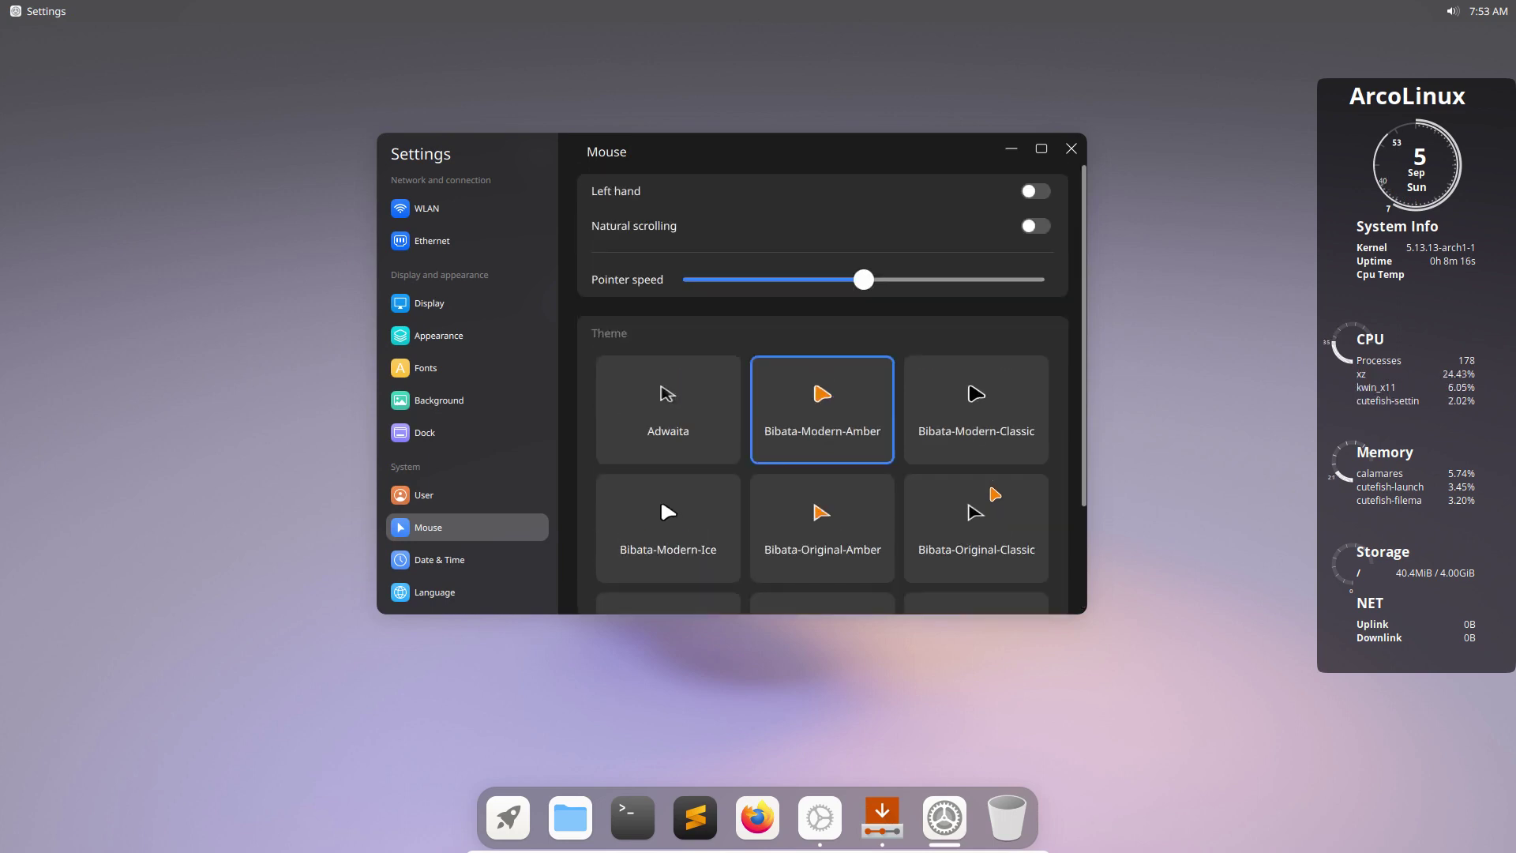
{"action": "left_click", "coordinate": [466, 562]}
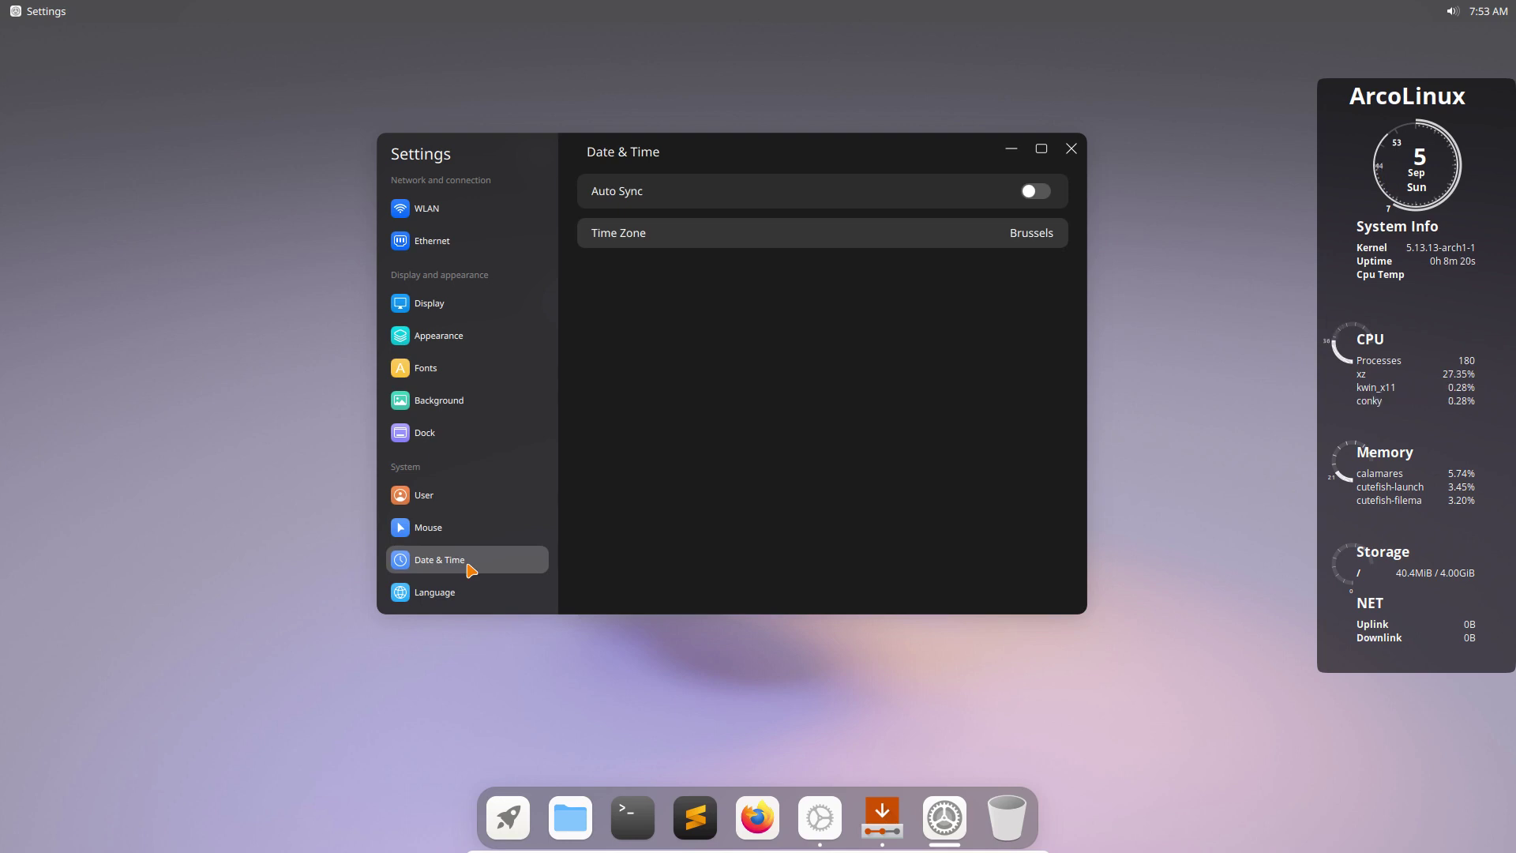
Turn on automatic time sync and look at the Language and Battery pages.
{"action": "left_click", "coordinate": [1039, 196]}
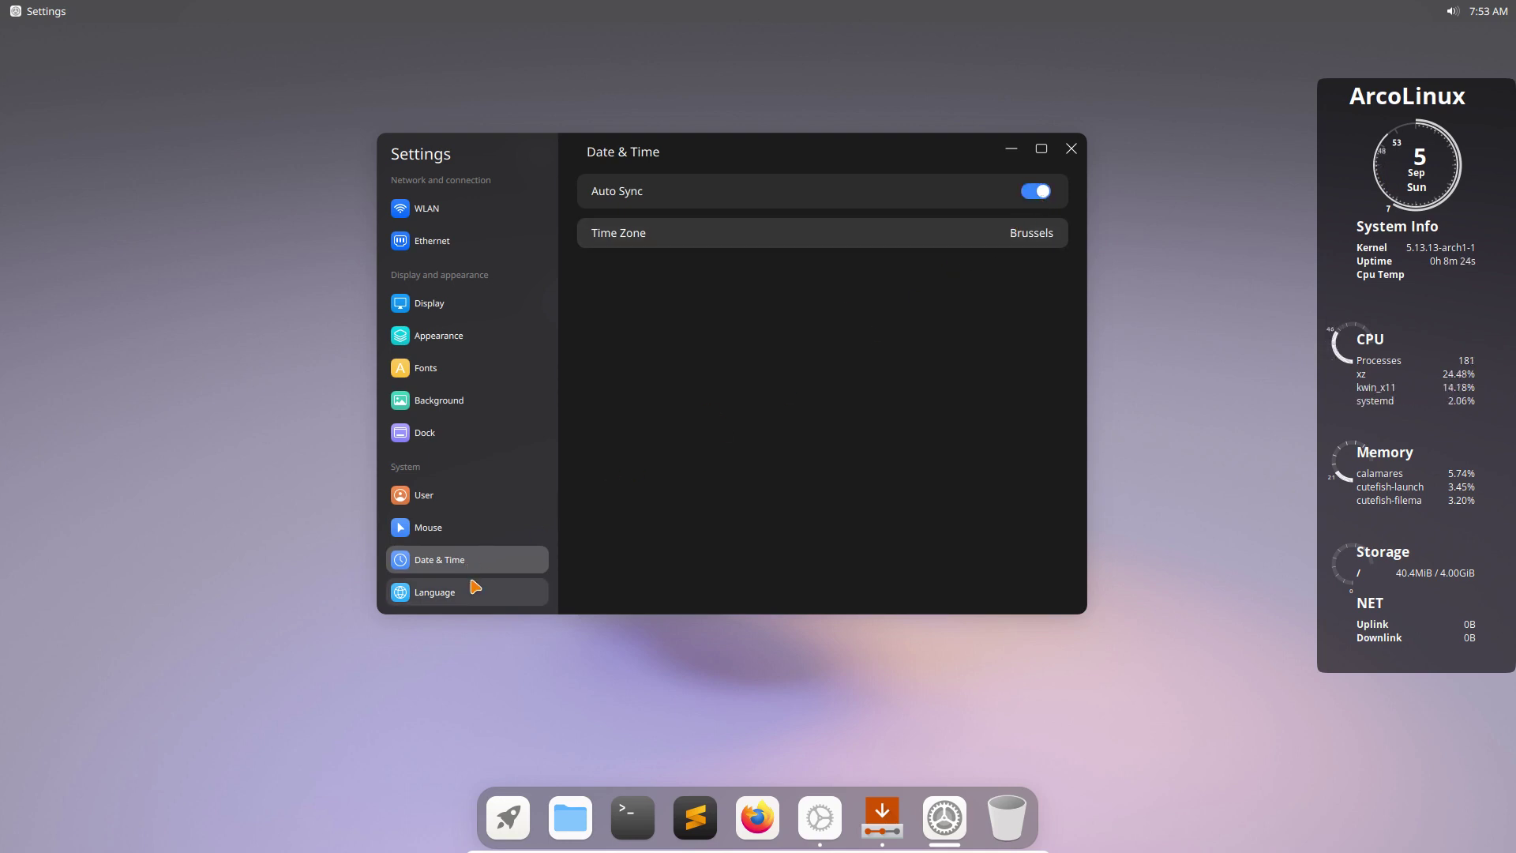
{"action": "scroll", "coordinate": [471, 586], "scroll_direction": "down", "scroll_amount": 3}
{"action": "left_click", "coordinate": [442, 495]}
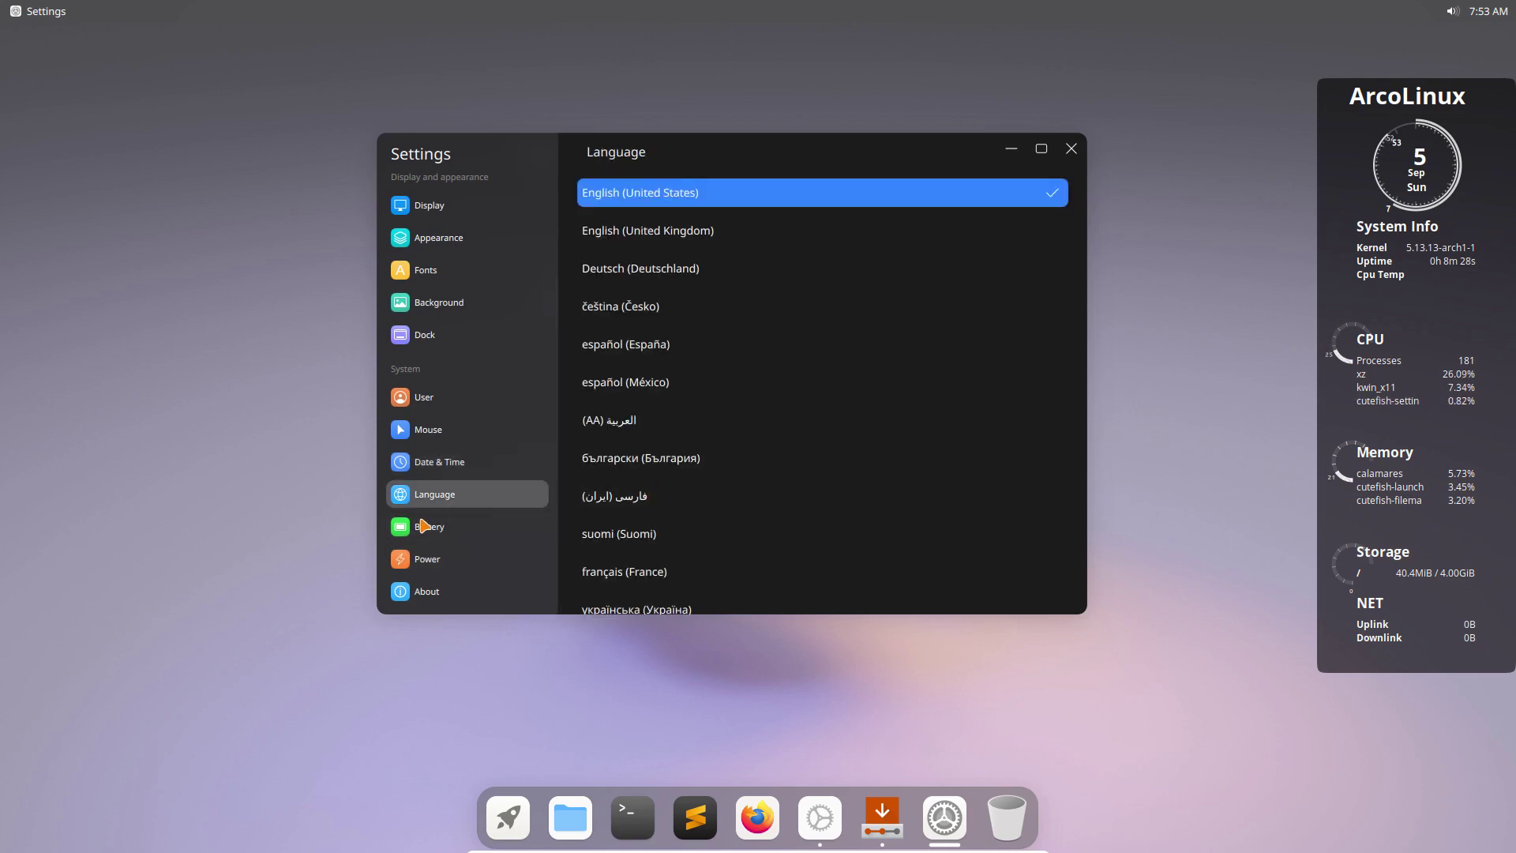
{"action": "left_click", "coordinate": [454, 529]}
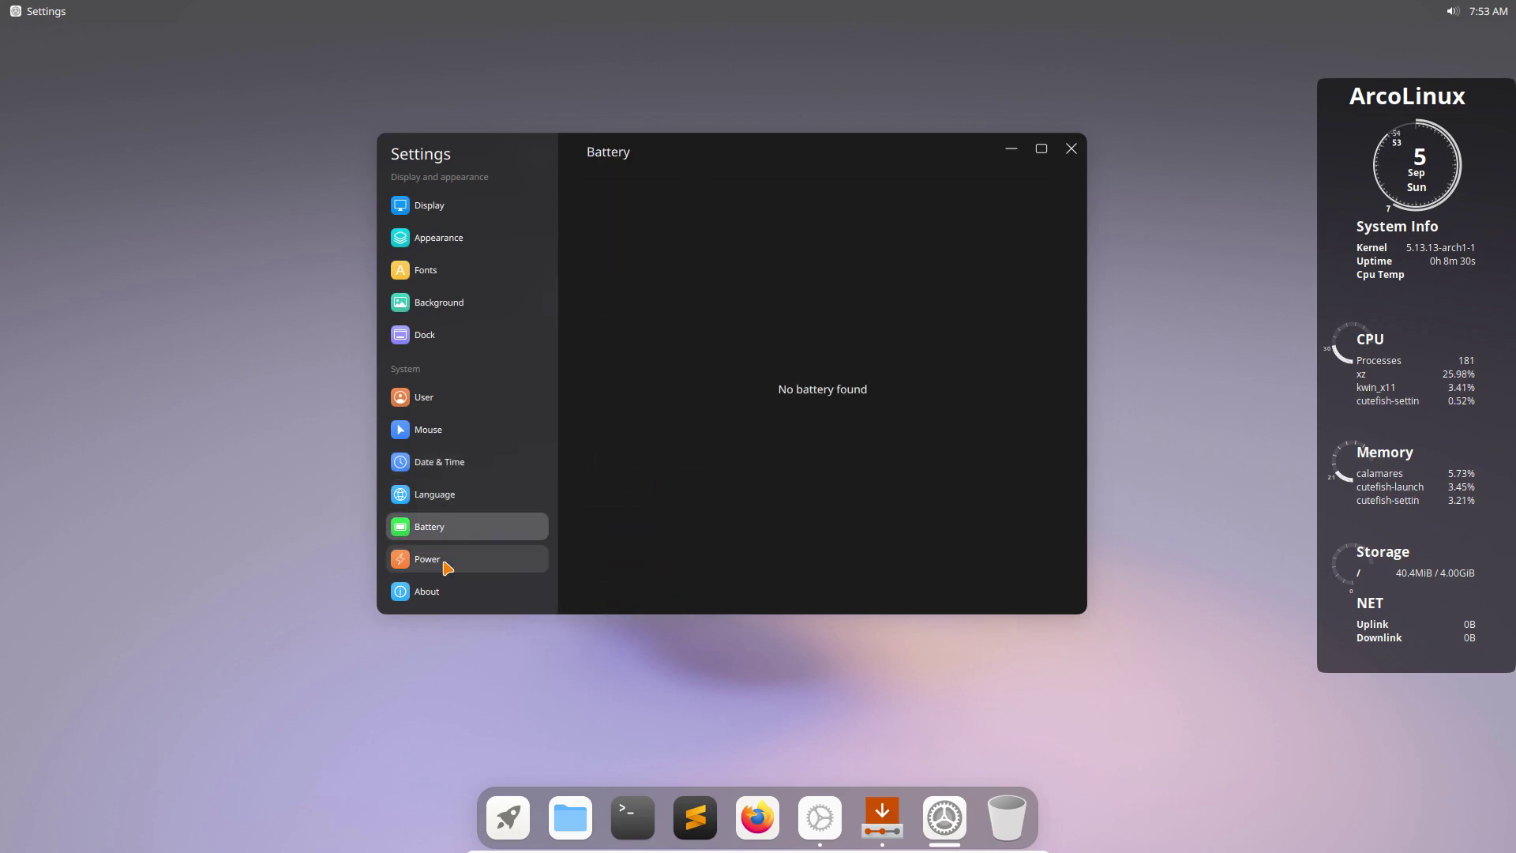
View the Power and About pages, then close Settings.
{"action": "left_click", "coordinate": [443, 561]}
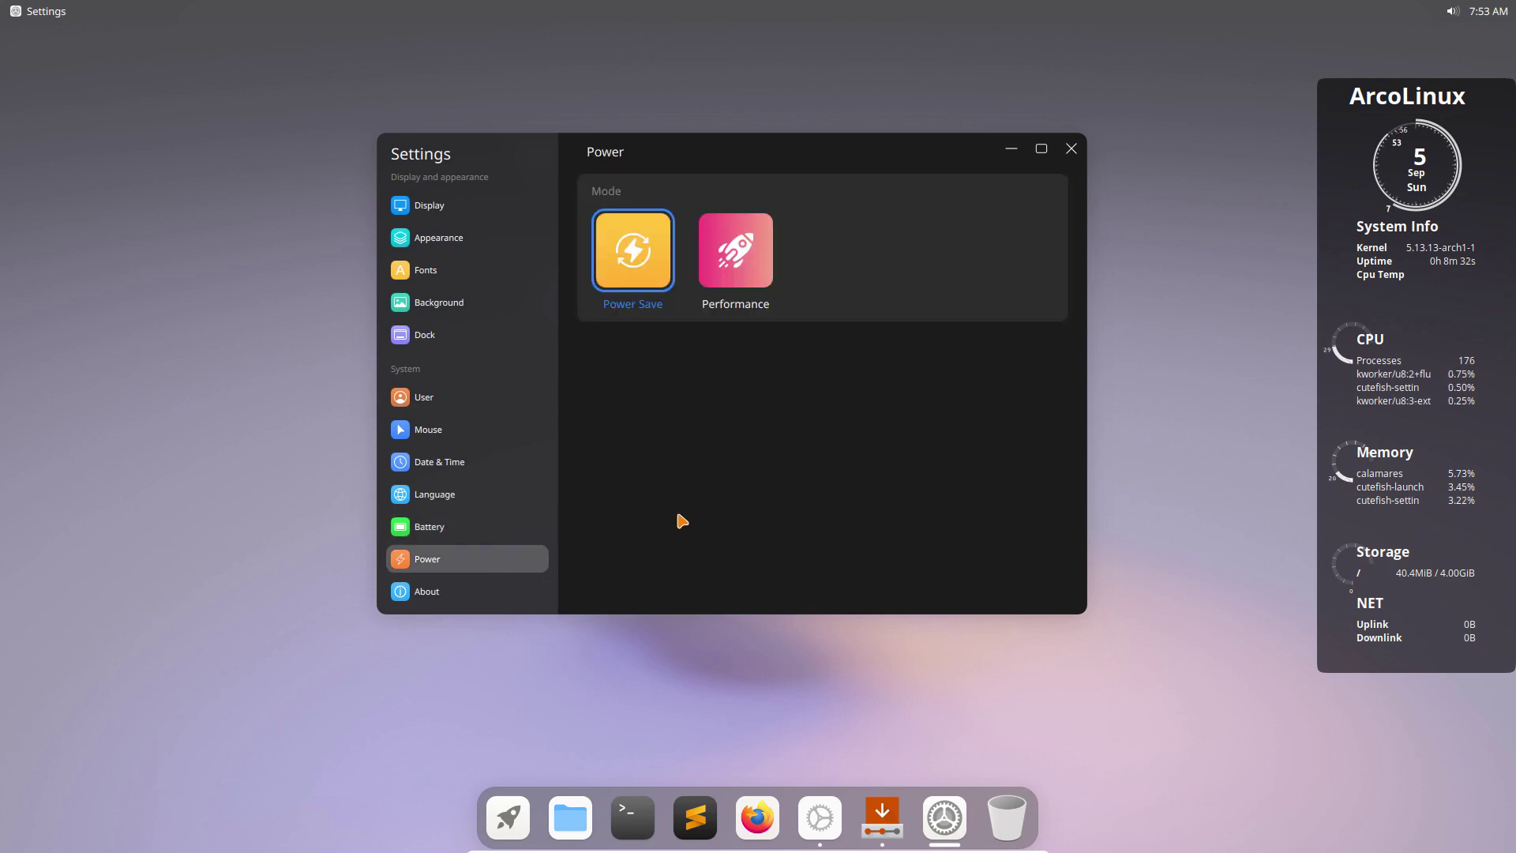
{"action": "left_click", "coordinate": [454, 605]}
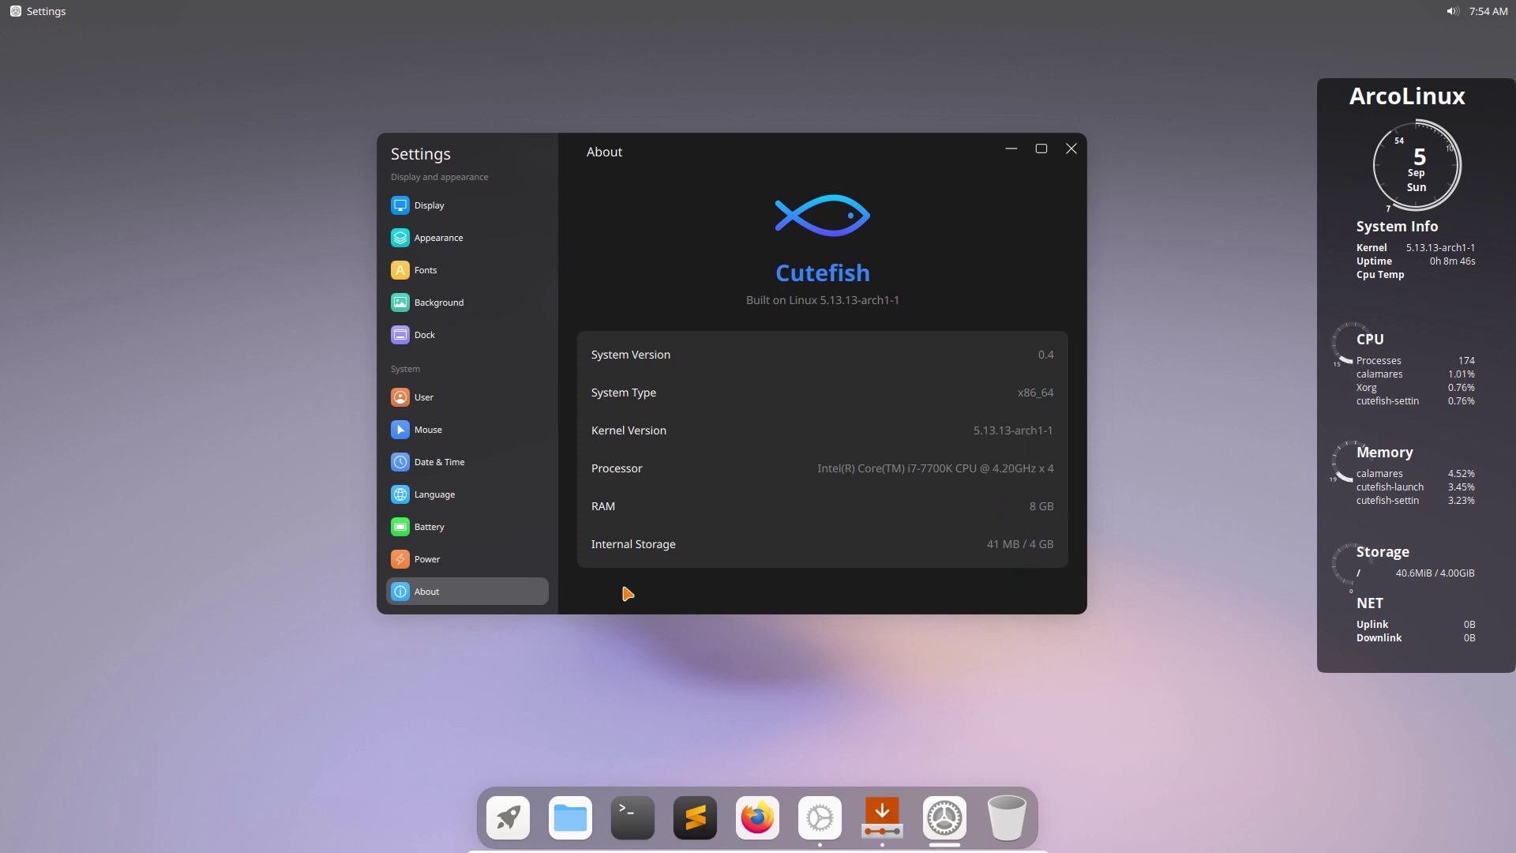
{"action": "scroll", "coordinate": [484, 592], "scroll_direction": "up", "scroll_amount": 2}
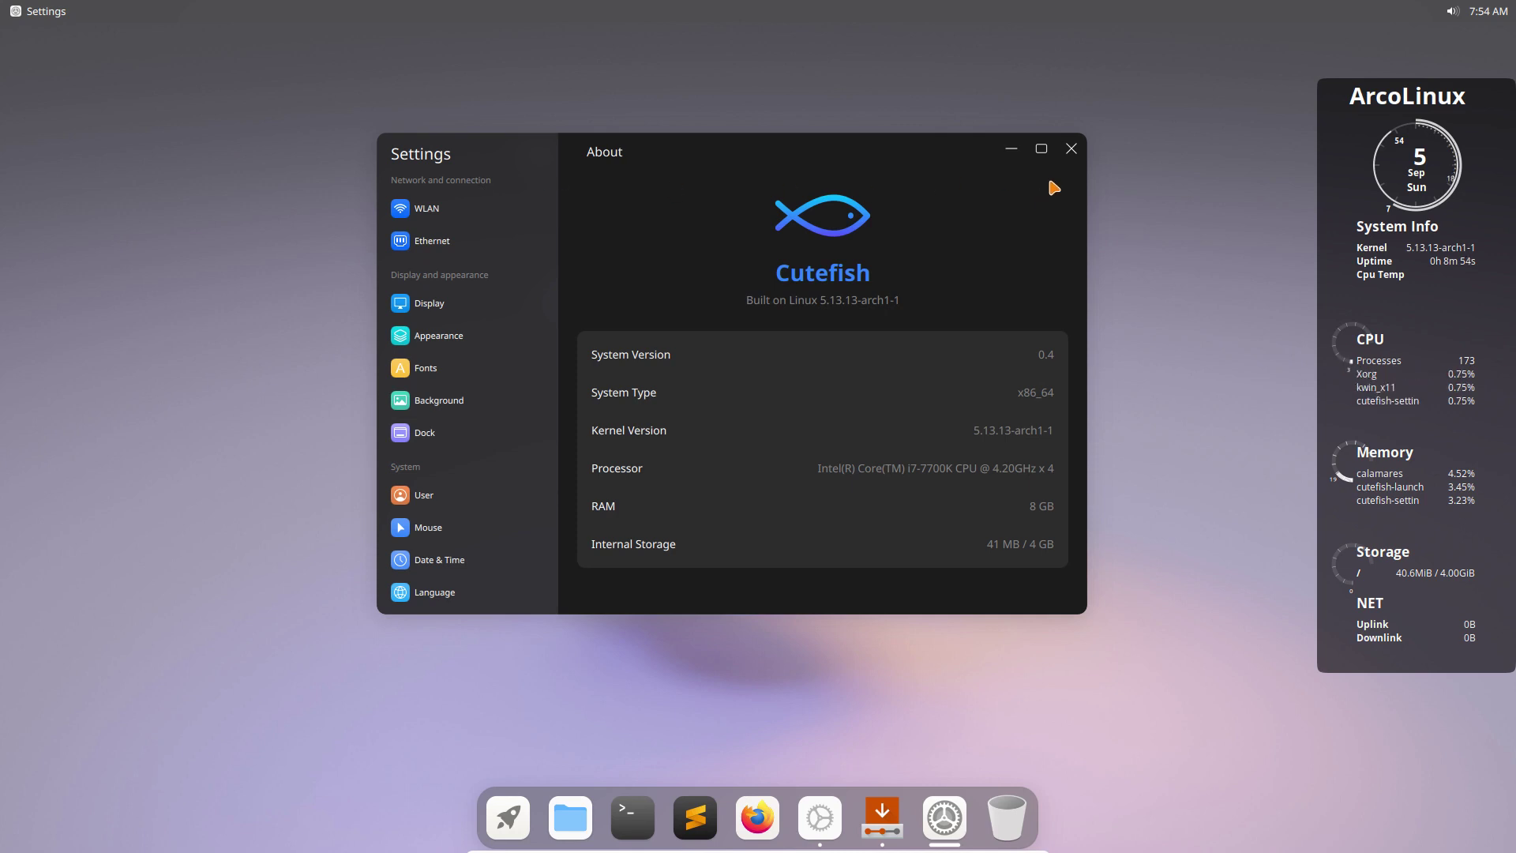
{"action": "left_click", "coordinate": [1071, 149]}
Click Done on the installer's All done page, with Restart now ticked, to reboot.
{"action": "left_click", "coordinate": [913, 818]}
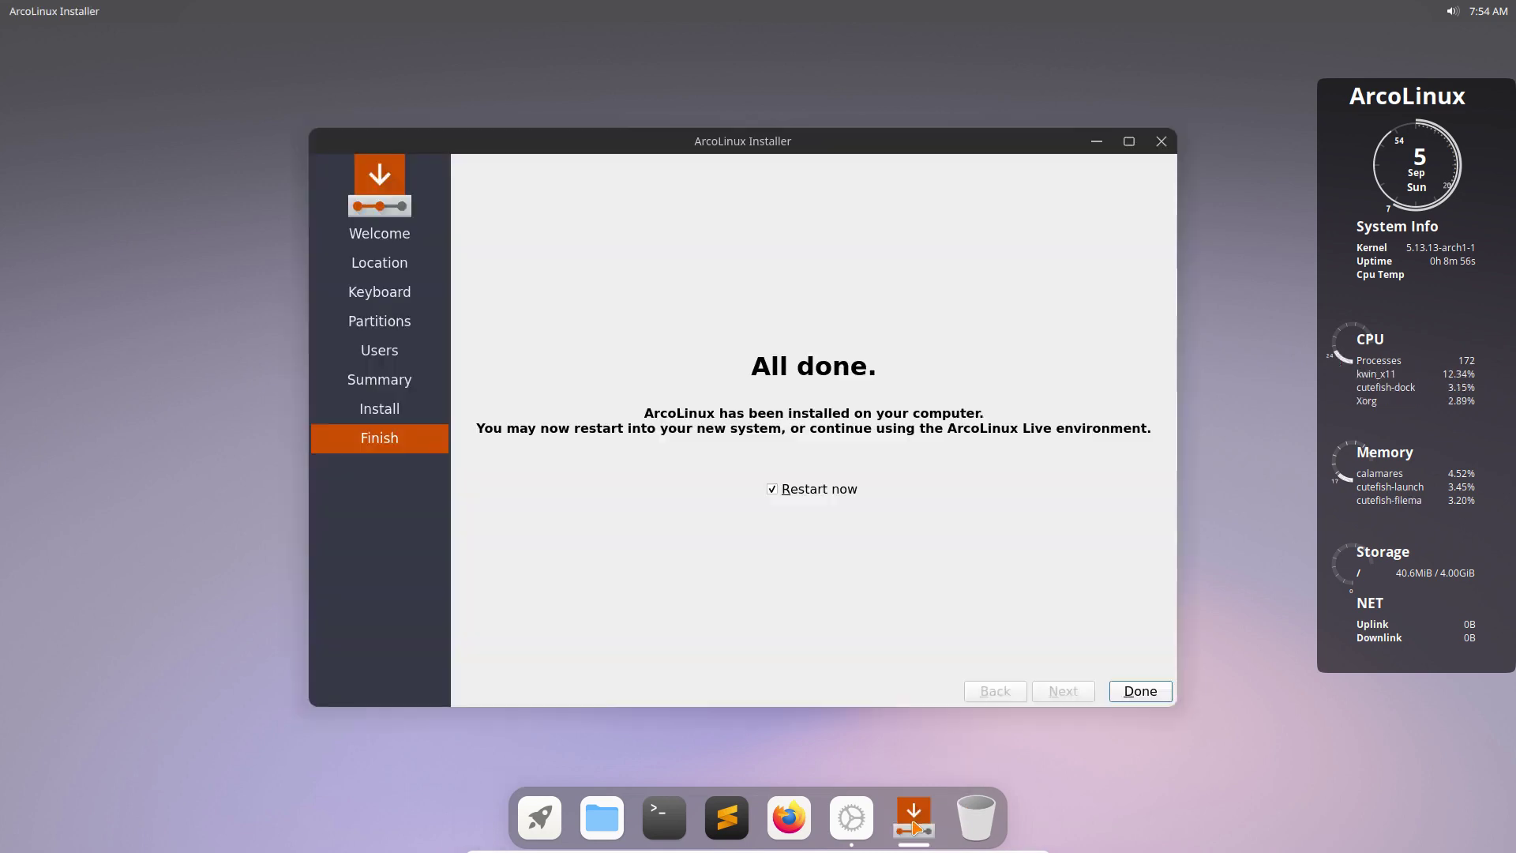
{"action": "left_click", "coordinate": [1140, 691]}
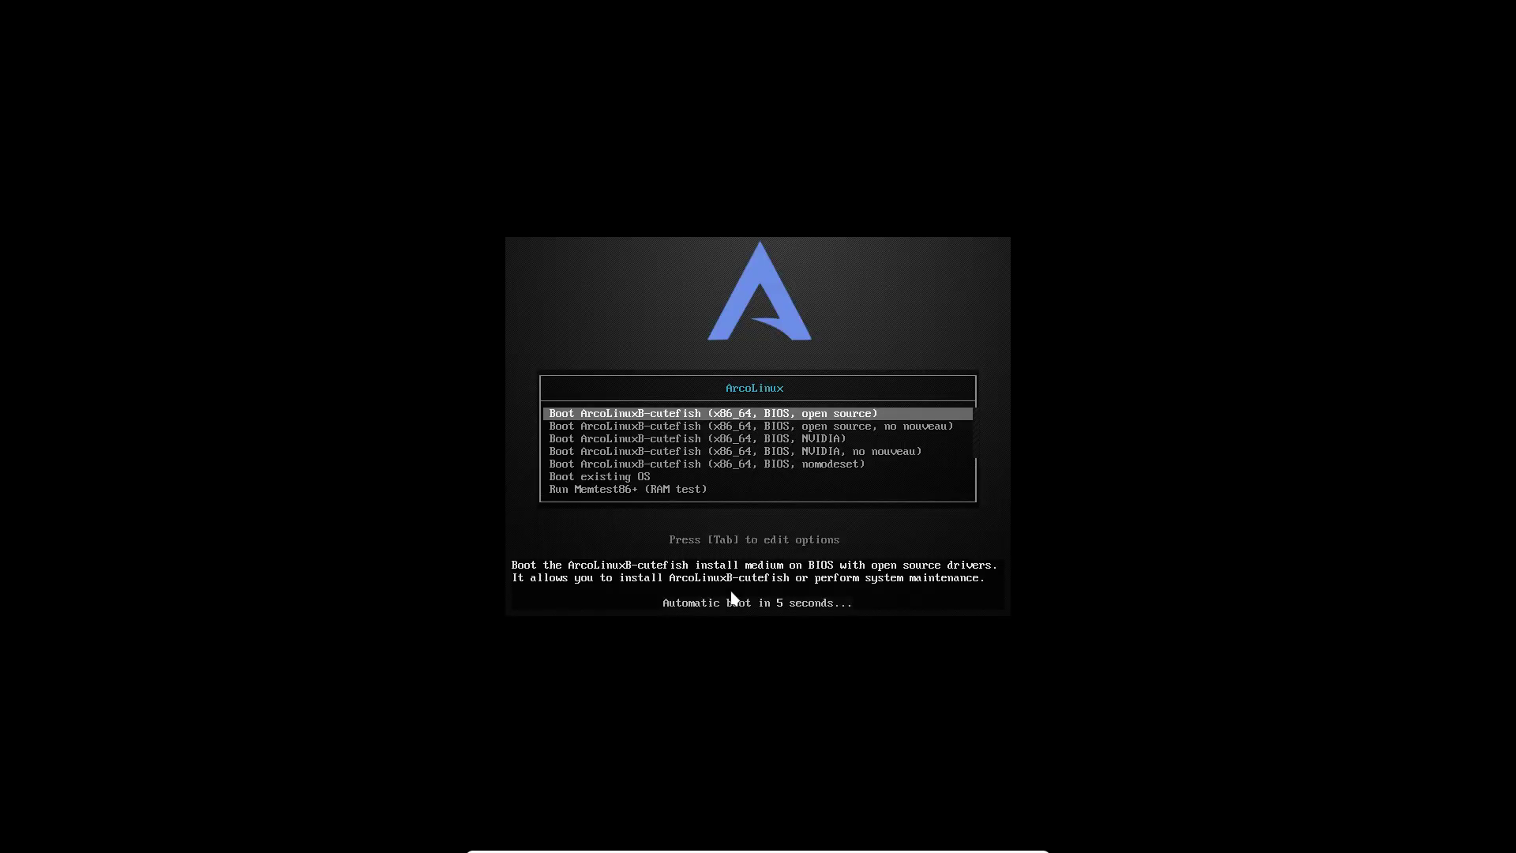
Boot the installed ArcoLinux system from the boot menu and close the Welcome app.
{"action": "key", "text": "Down"}
{"action": "key", "text": "Down"}
{"action": "key", "text": "Down"}
{"action": "key", "text": "Down"}
{"action": "key", "text": "Down"}
{"action": "key", "text": "Return"}
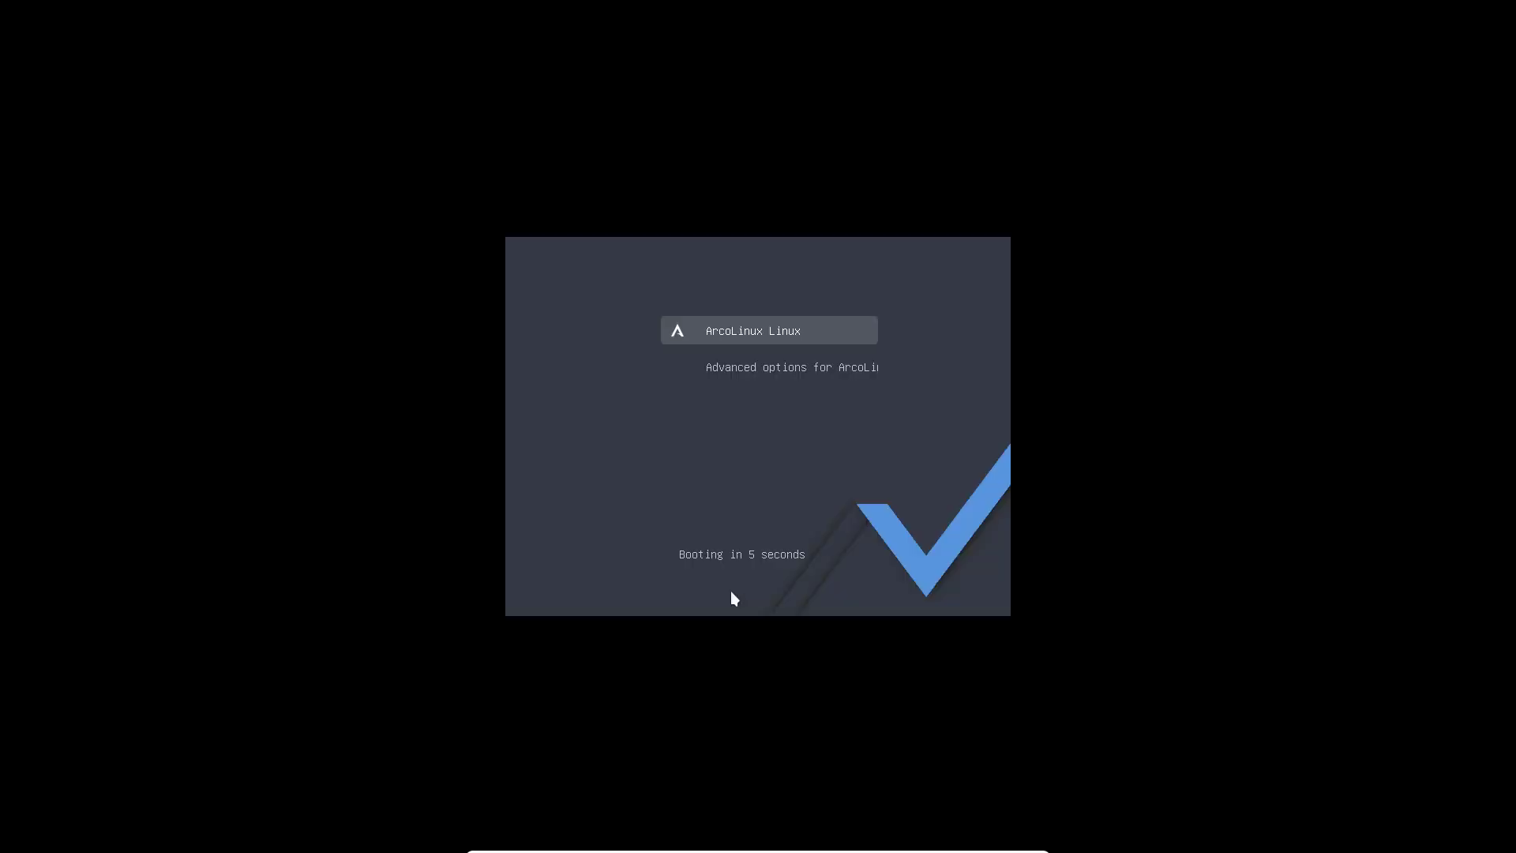
{"action": "key", "text": "Return"}
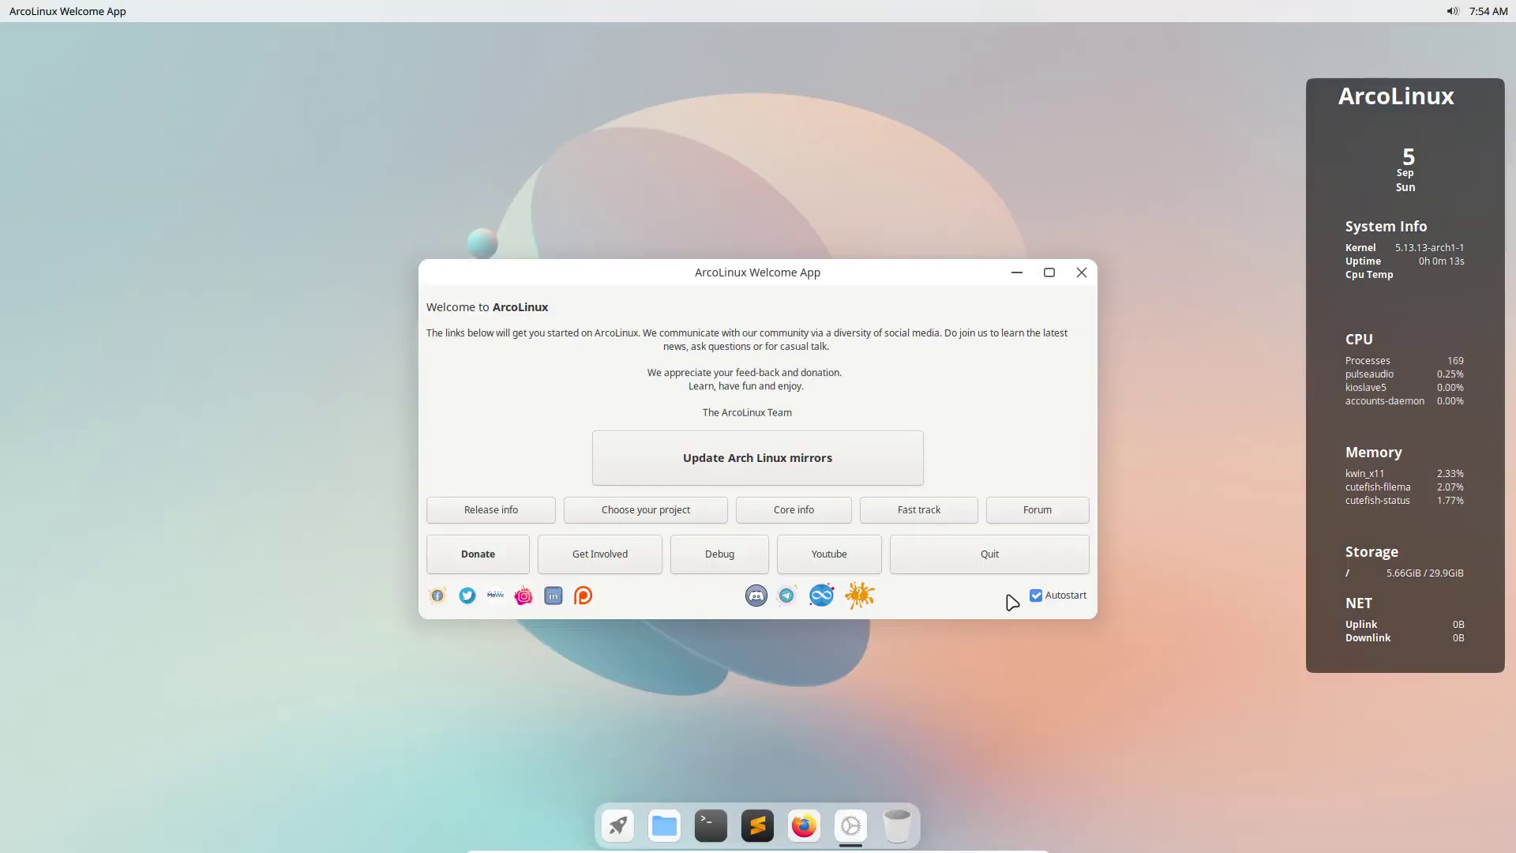
{"action": "left_click", "coordinate": [996, 564]}
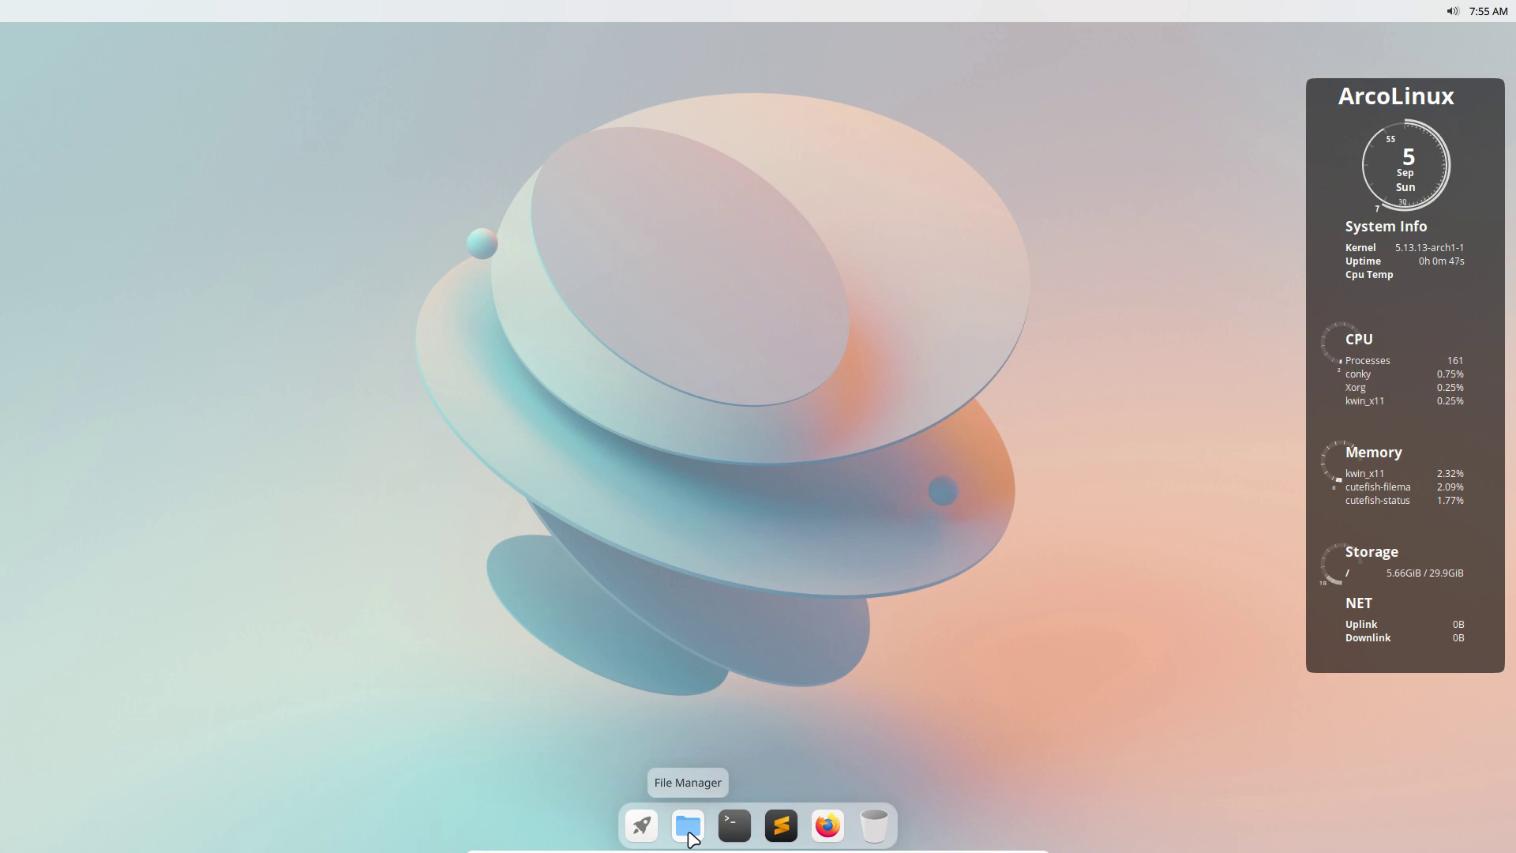
{"action": "left_click", "coordinate": [644, 825]}
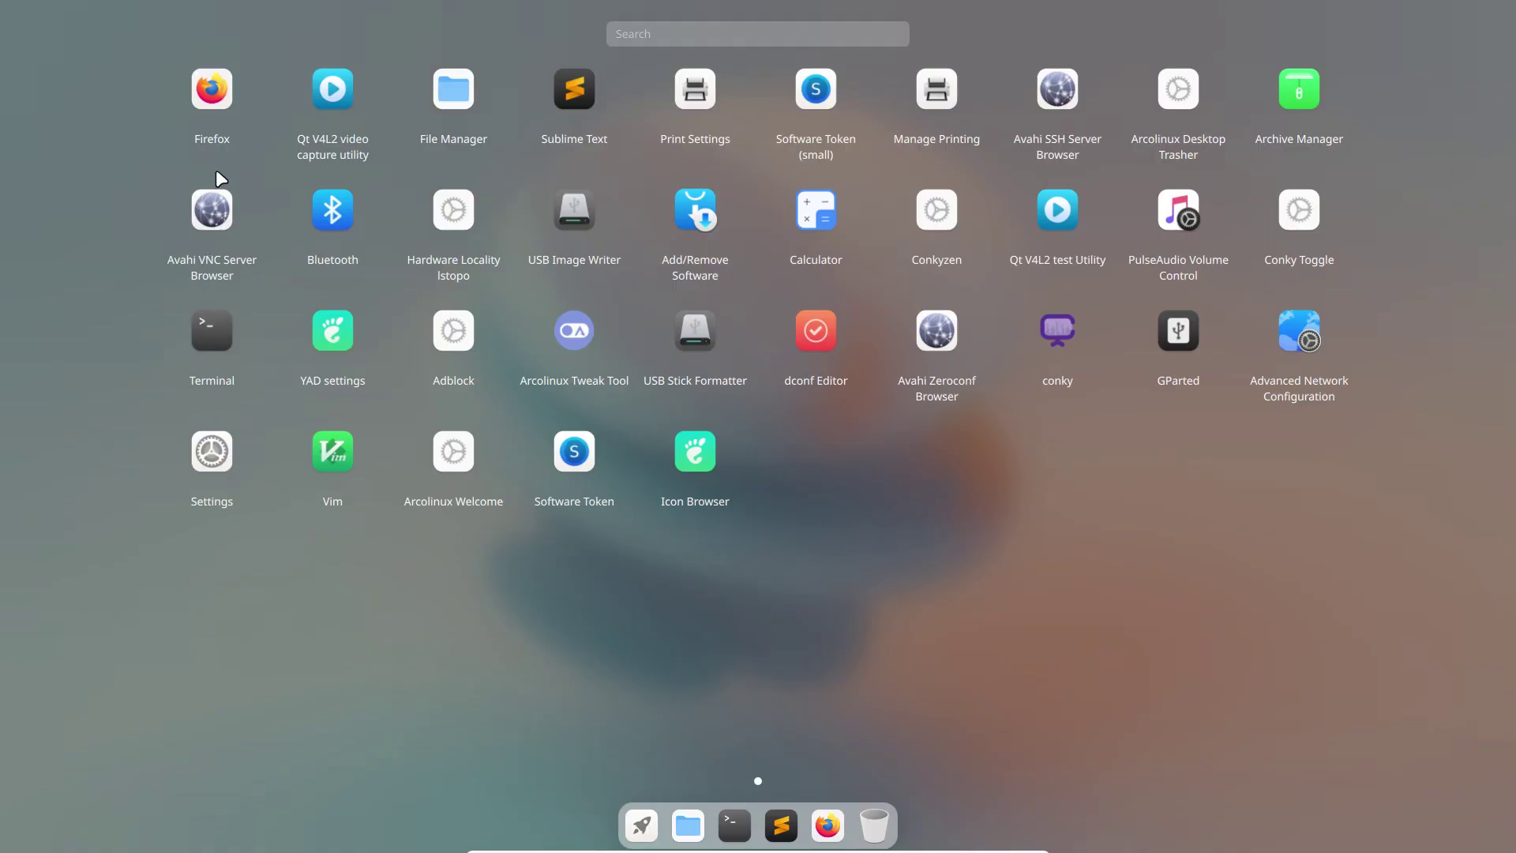
{"action": "left_click", "coordinate": [636, 173]}
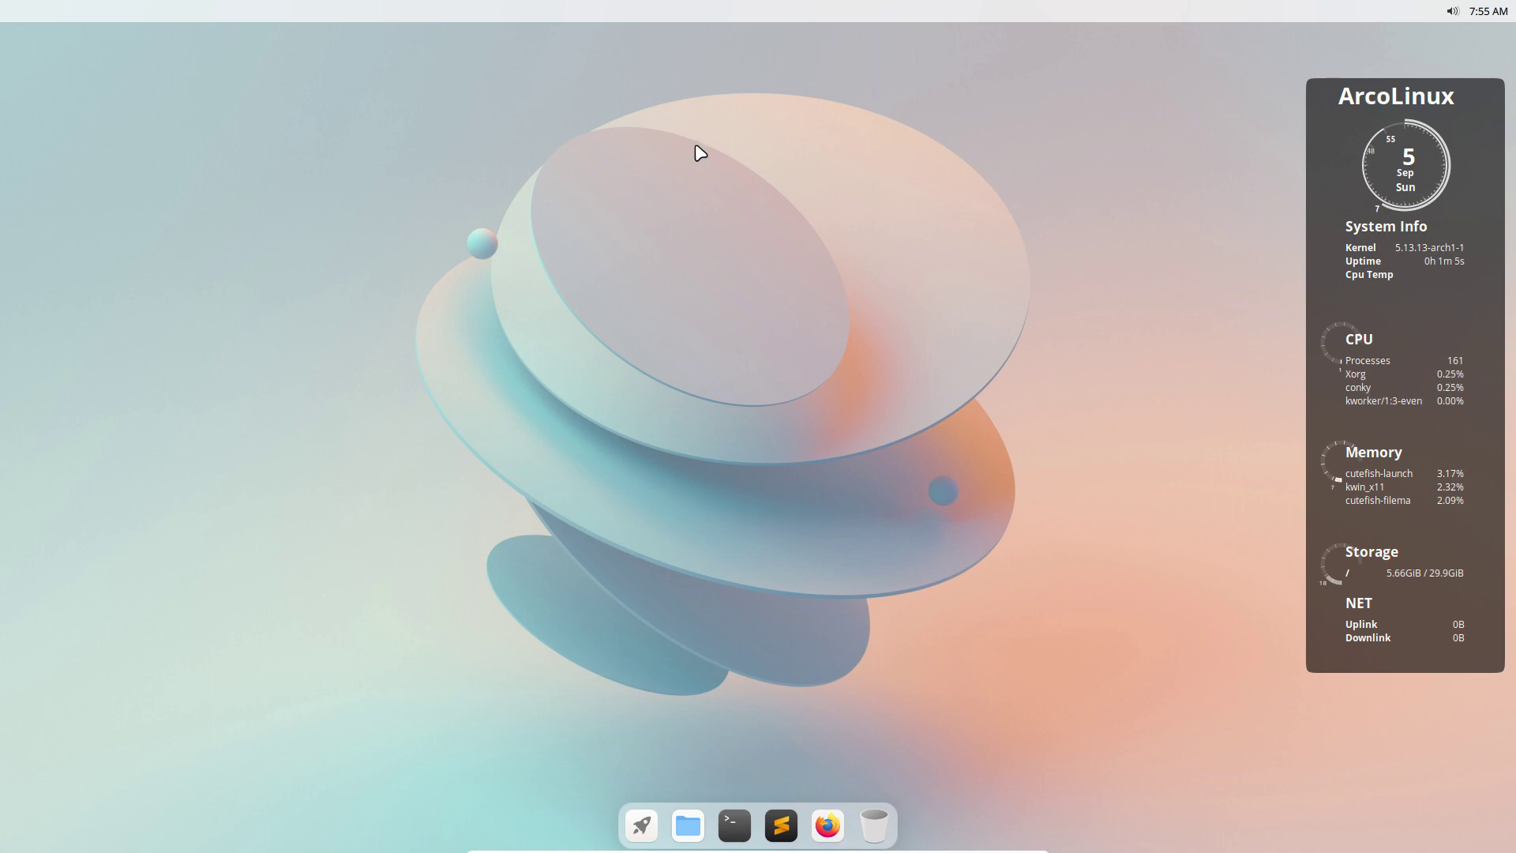
{"action": "left_click", "coordinate": [1451, 11]}
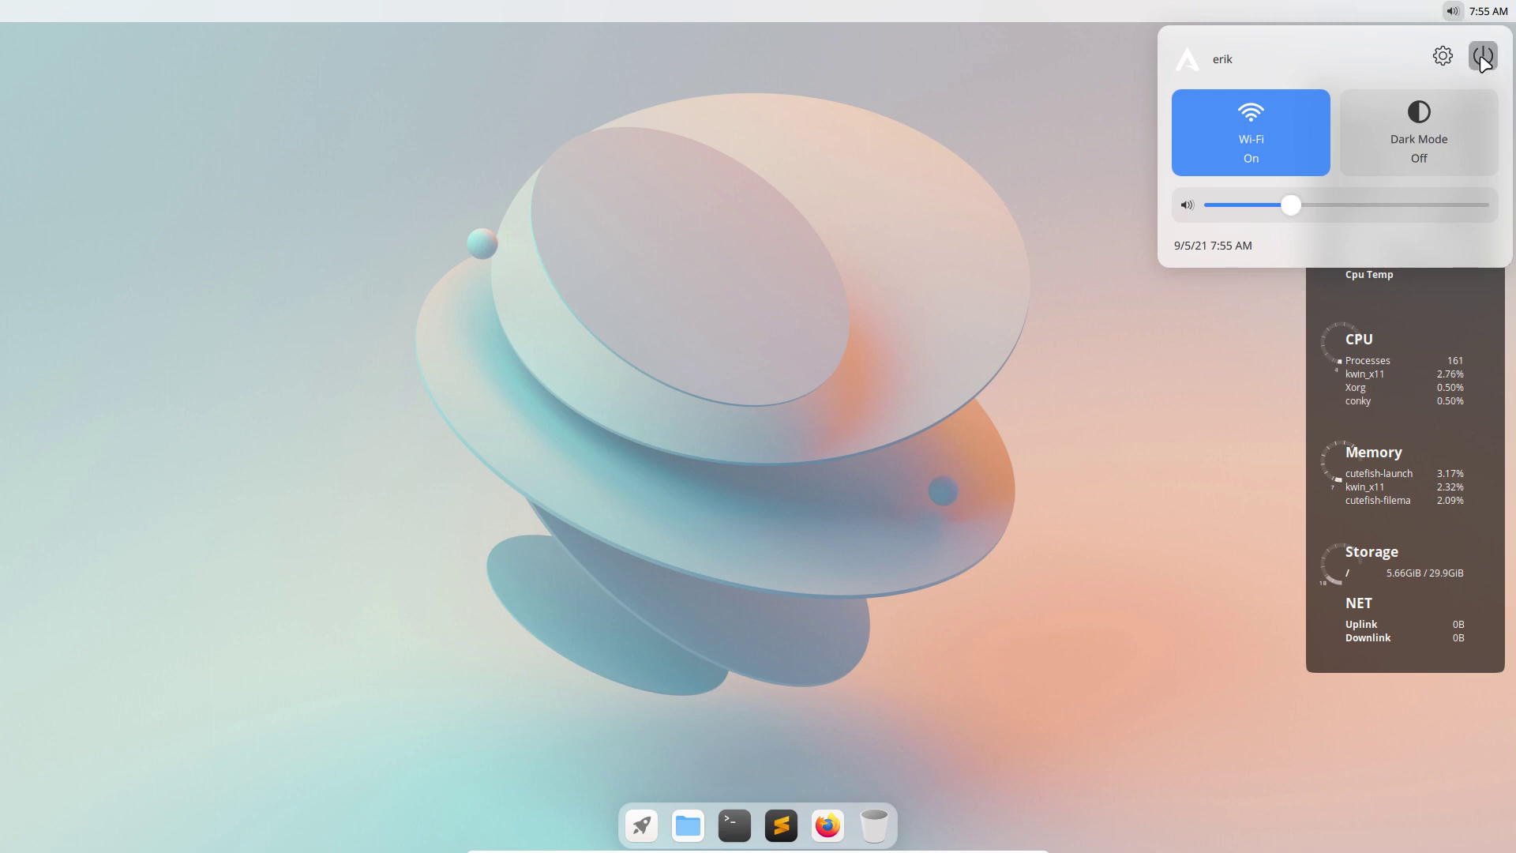
{"action": "left_click", "coordinate": [1483, 57]}
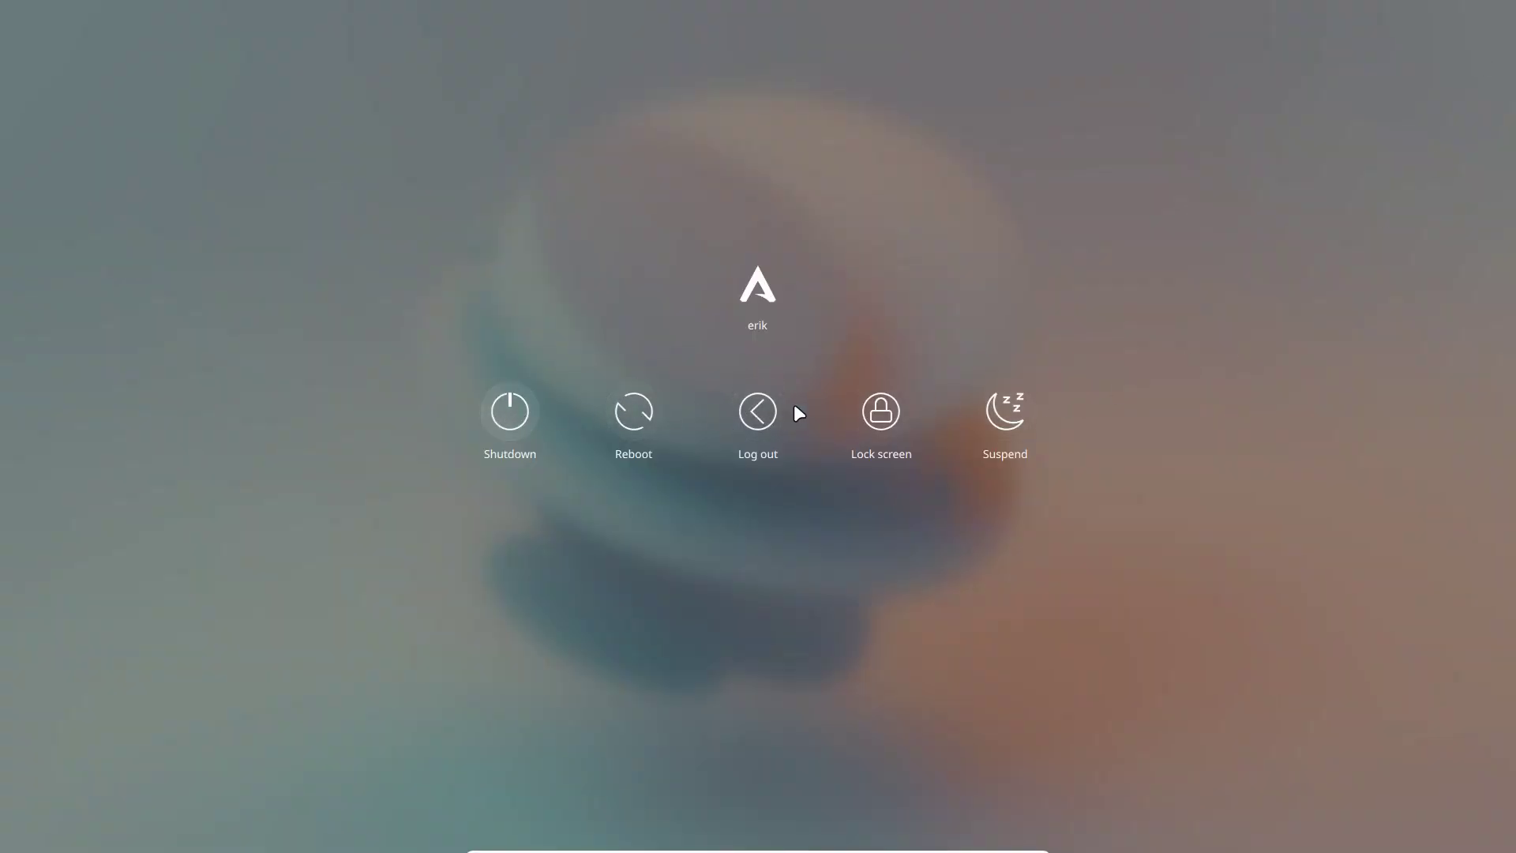
{"action": "left_click", "coordinate": [994, 589]}
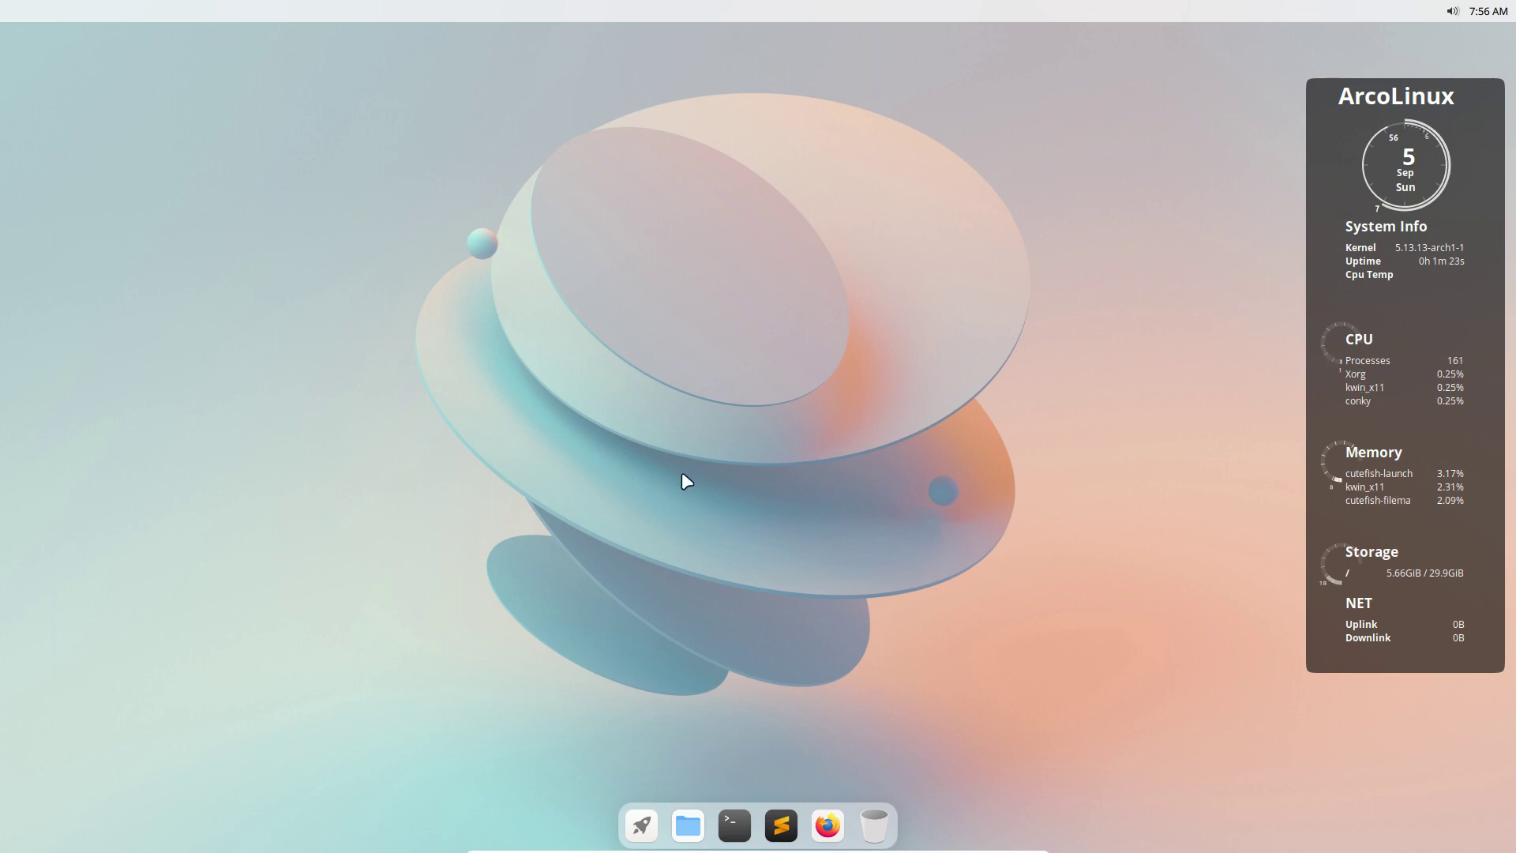
Run att in a new terminal and authenticate to launch the Tweak Tool.
{"action": "left_click", "coordinate": [728, 831]}
{"action": "type", "text": "att"}
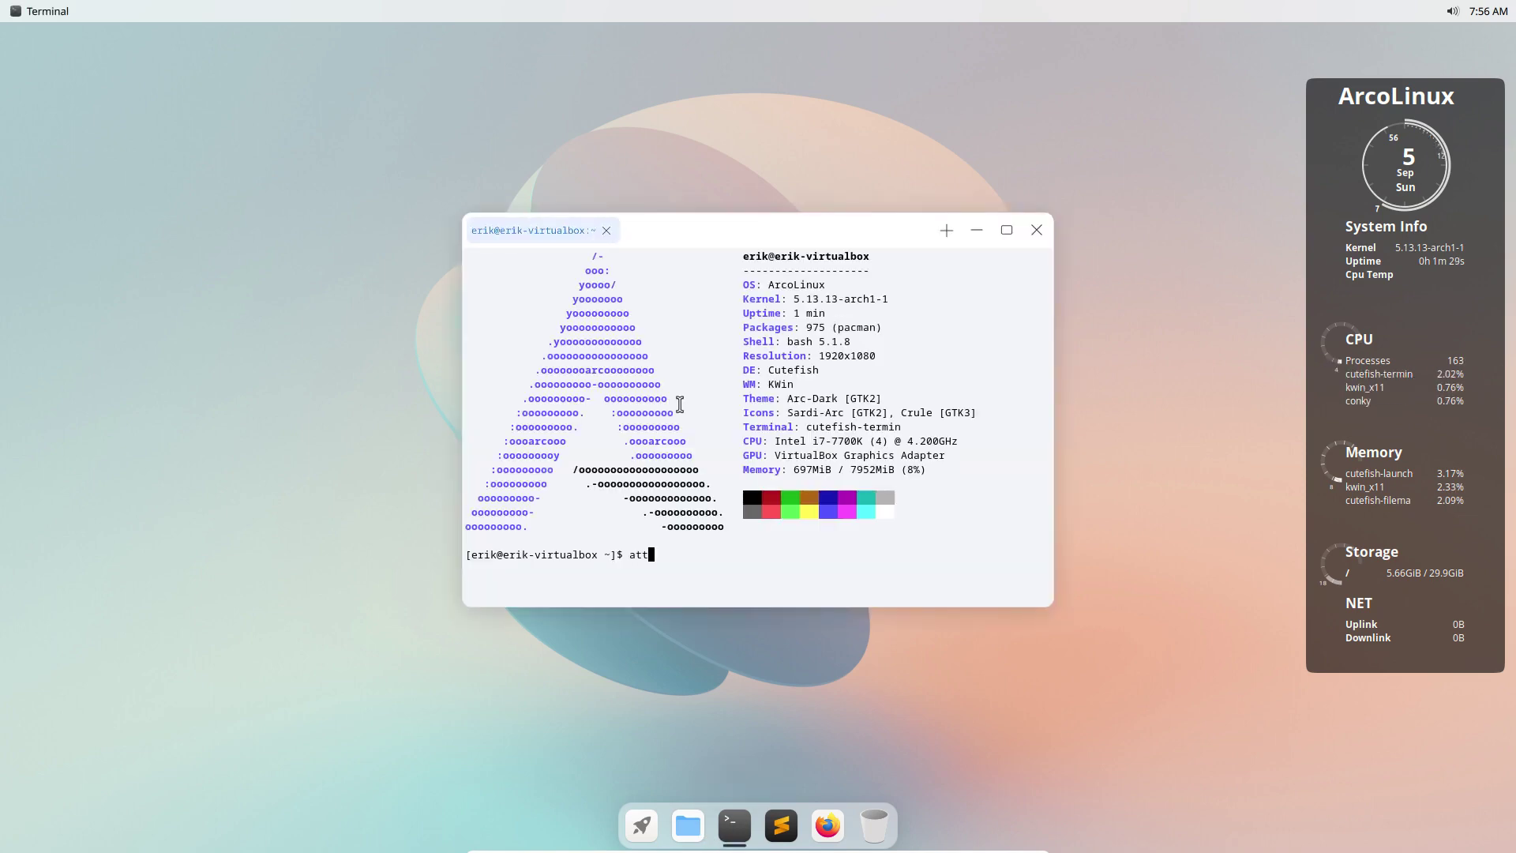
{"action": "key", "text": "Return"}
{"action": "type", "text": "**"}
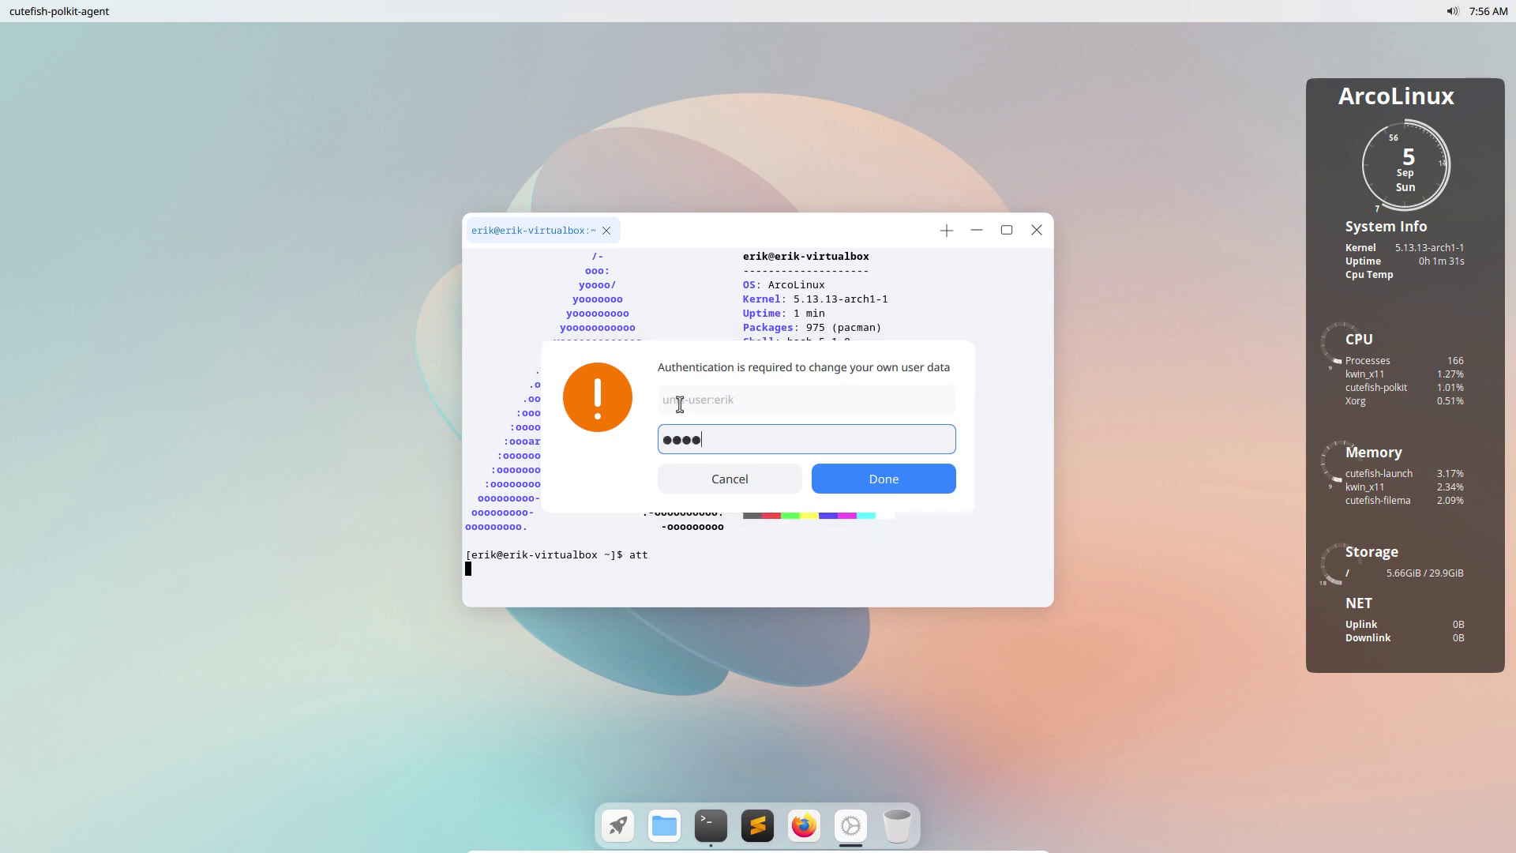
{"action": "key", "text": "Return"}
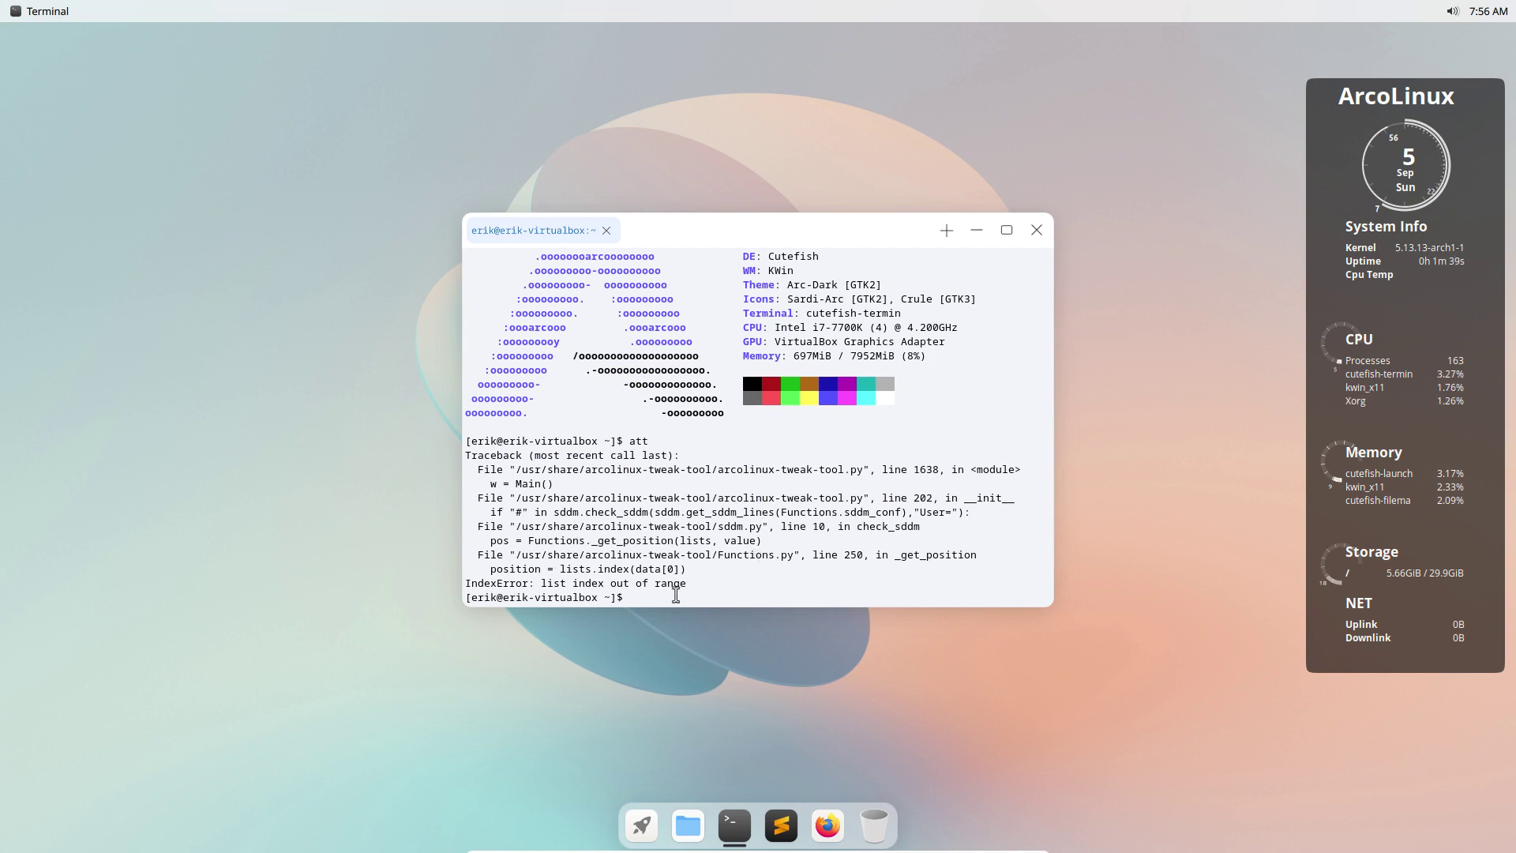
Run update, confirm the 53-package upgrade, and minimize the terminal.
{"action": "type", "text": "update"}
{"action": "key", "text": "Return"}
{"action": "key", "text": "Return"}
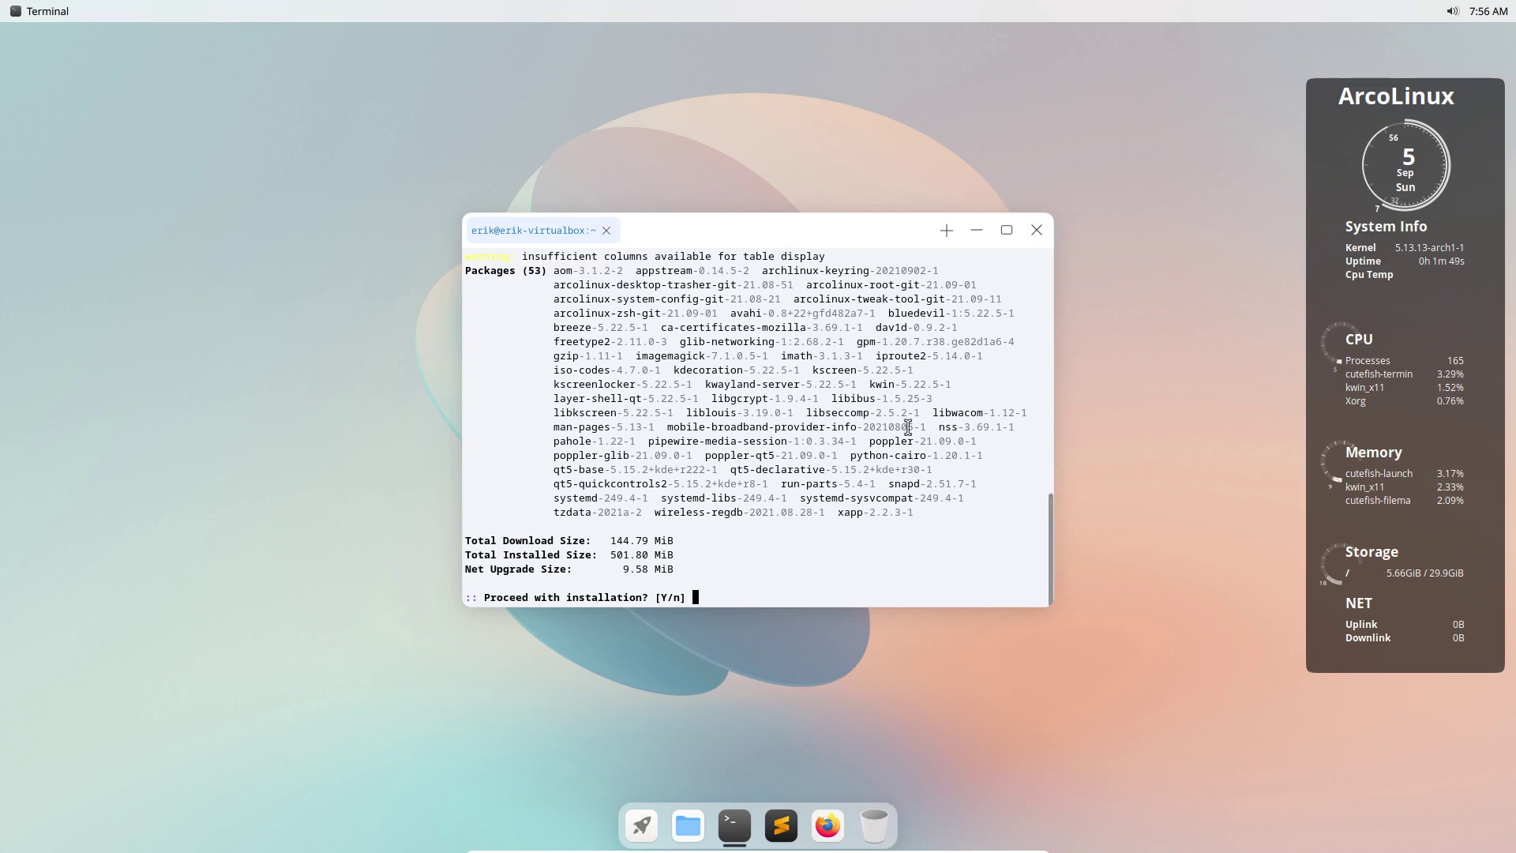
{"action": "key", "text": "Return"}
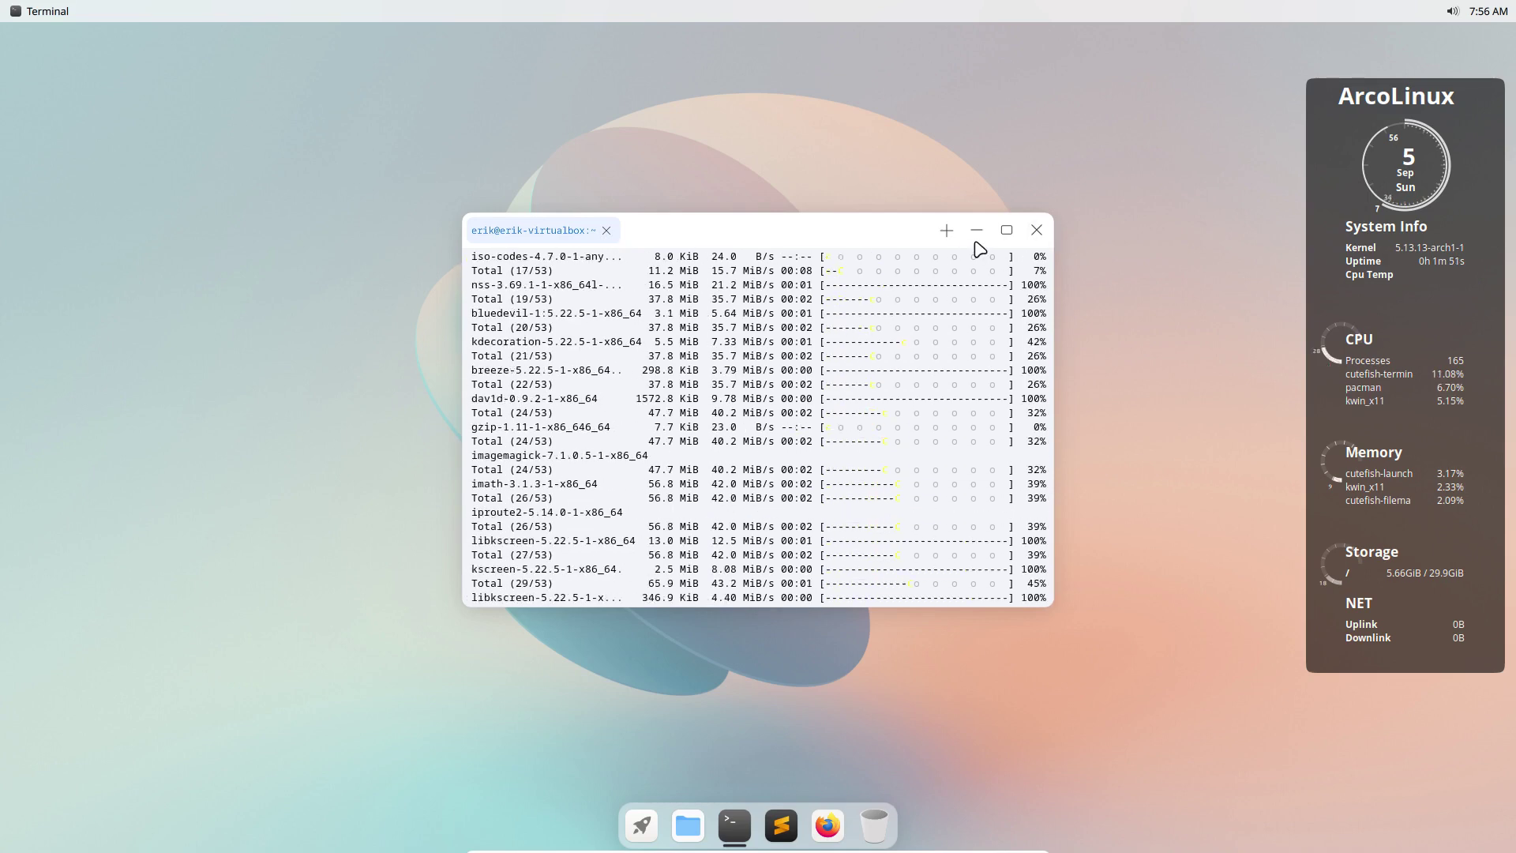
{"action": "left_click", "coordinate": [977, 230]}
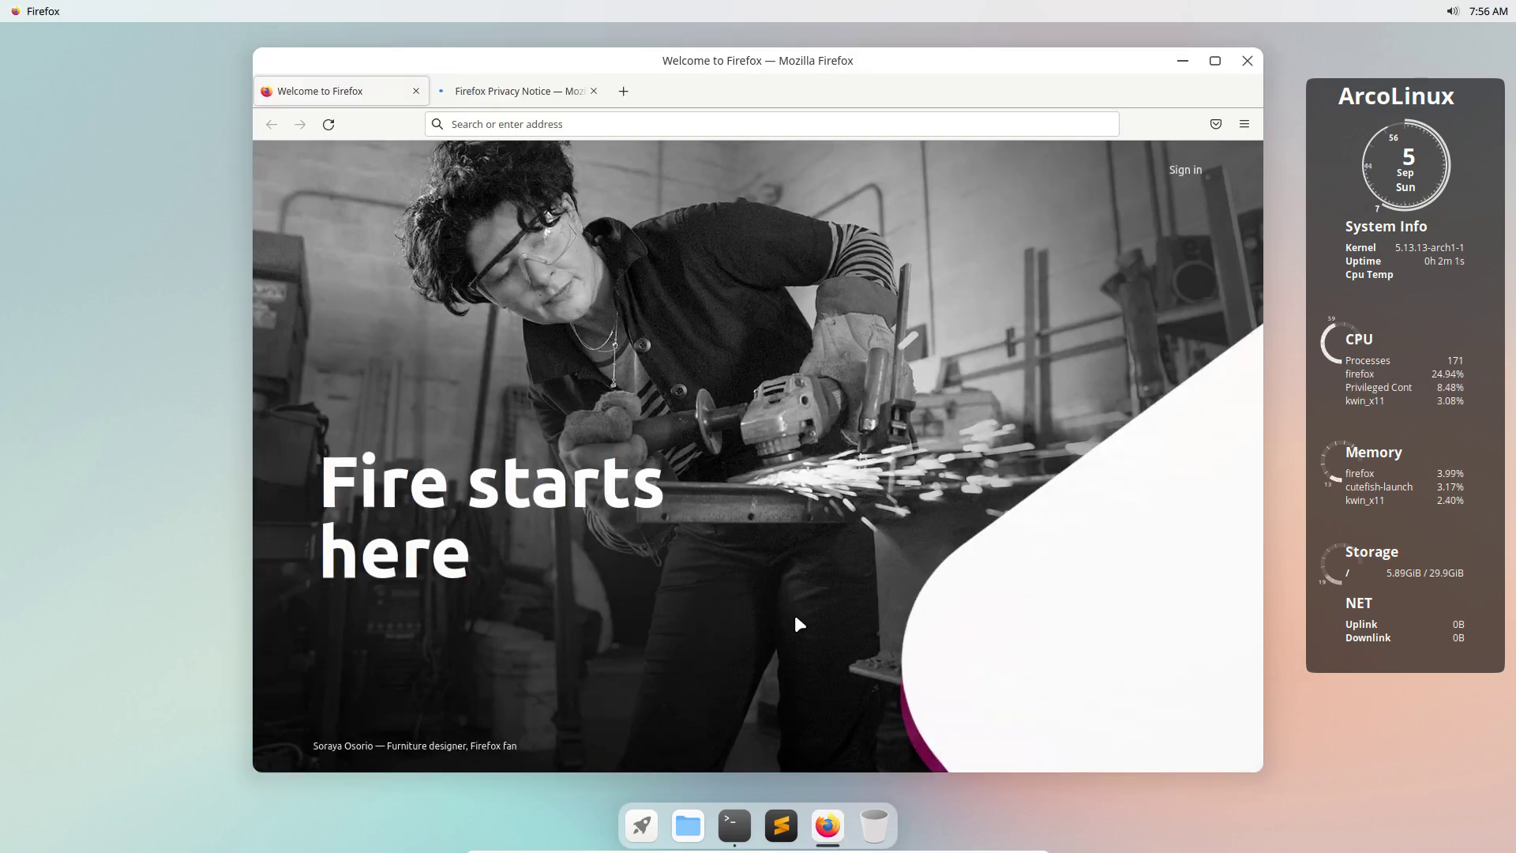
Maximize Firefox and load github.com/arcolinuxd.
{"action": "double_click", "coordinate": [880, 62]}
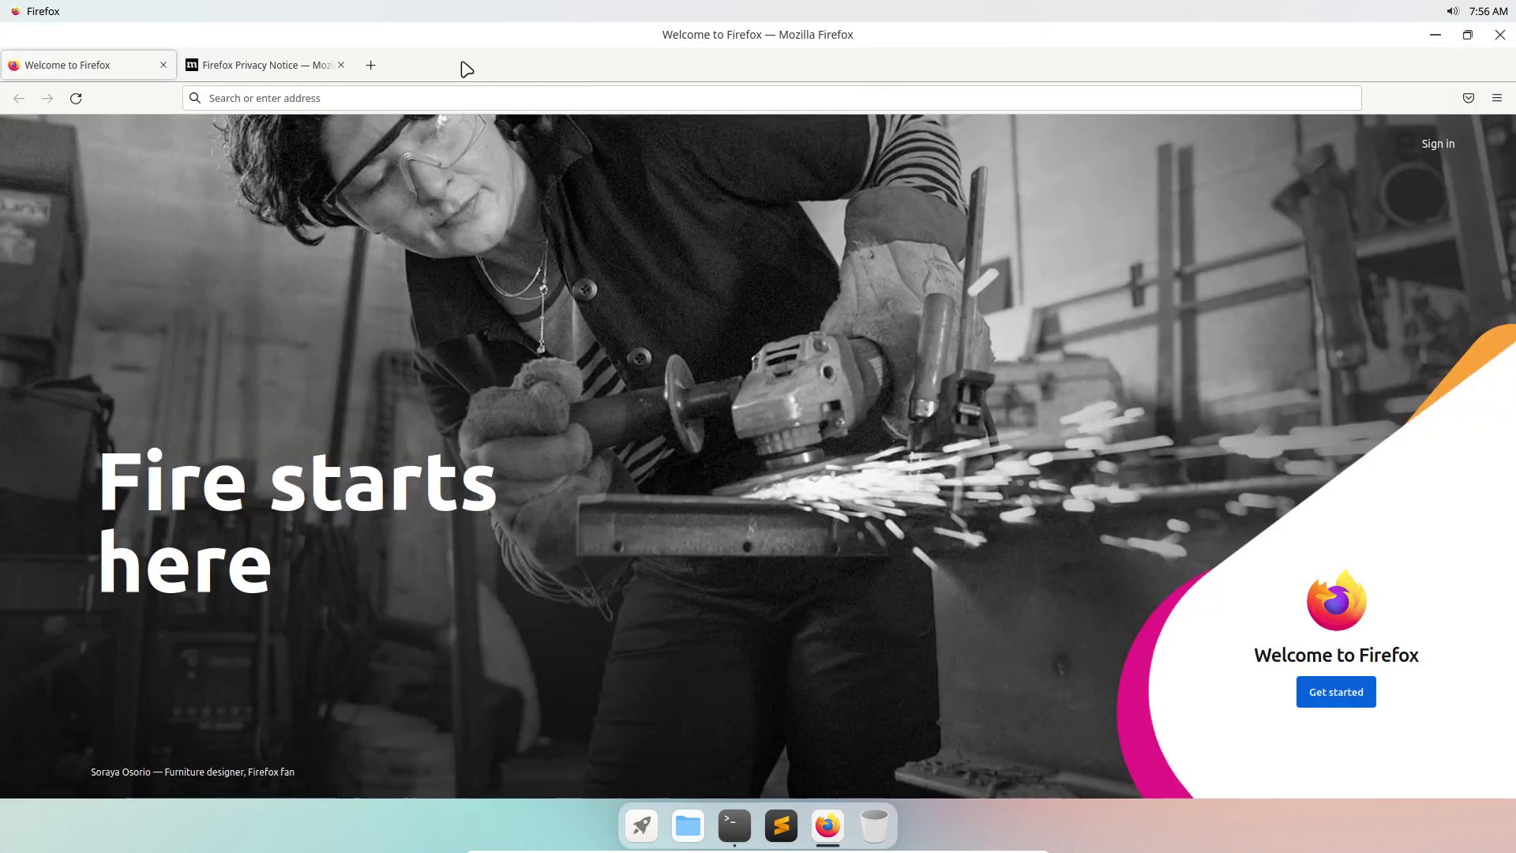
{"action": "left_click", "coordinate": [398, 103]}
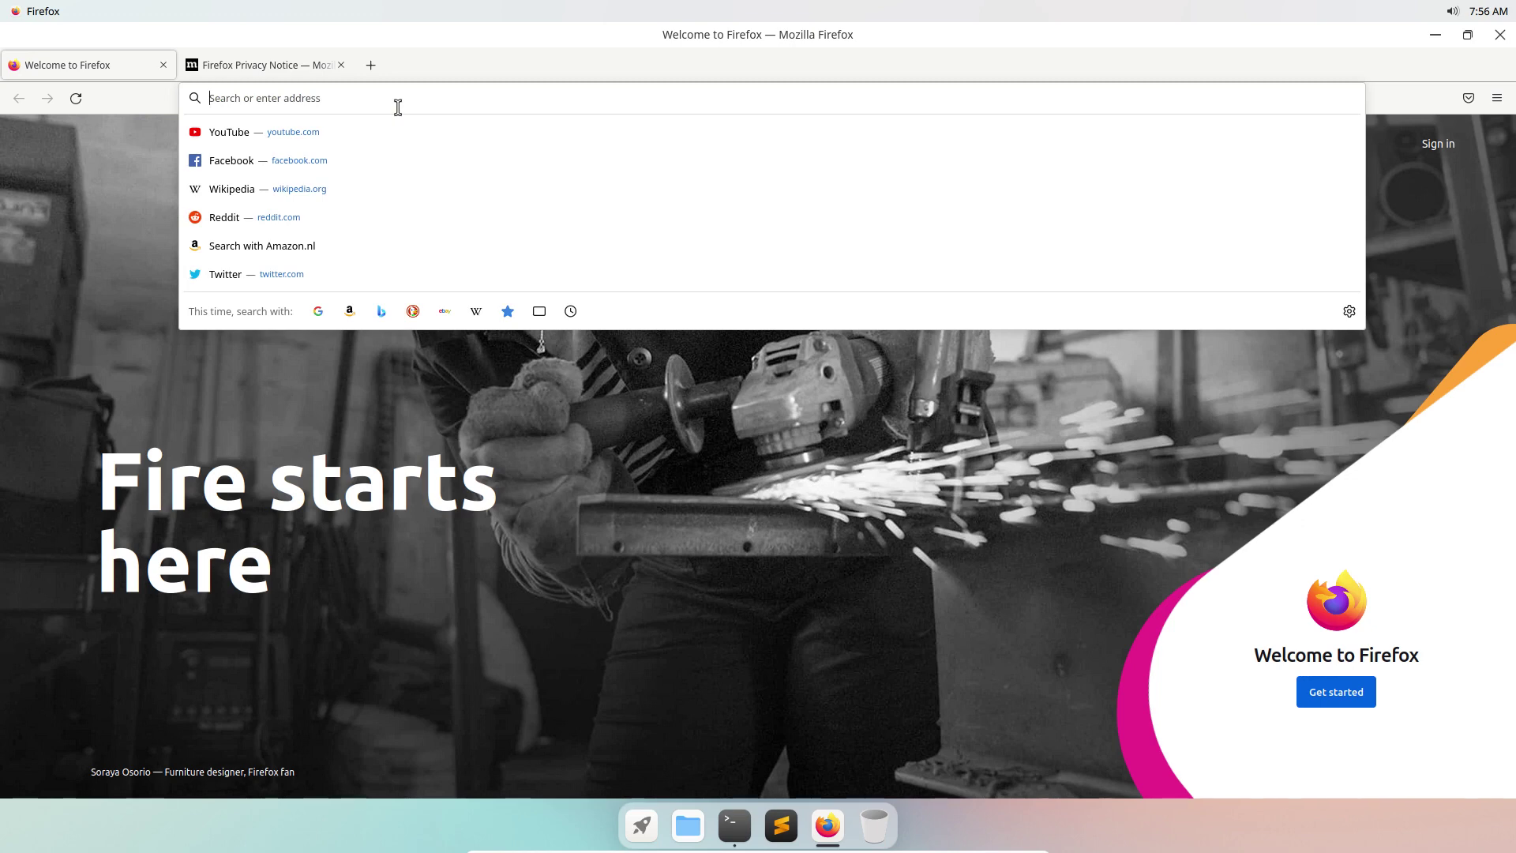
{"action": "type", "text": "githu"}
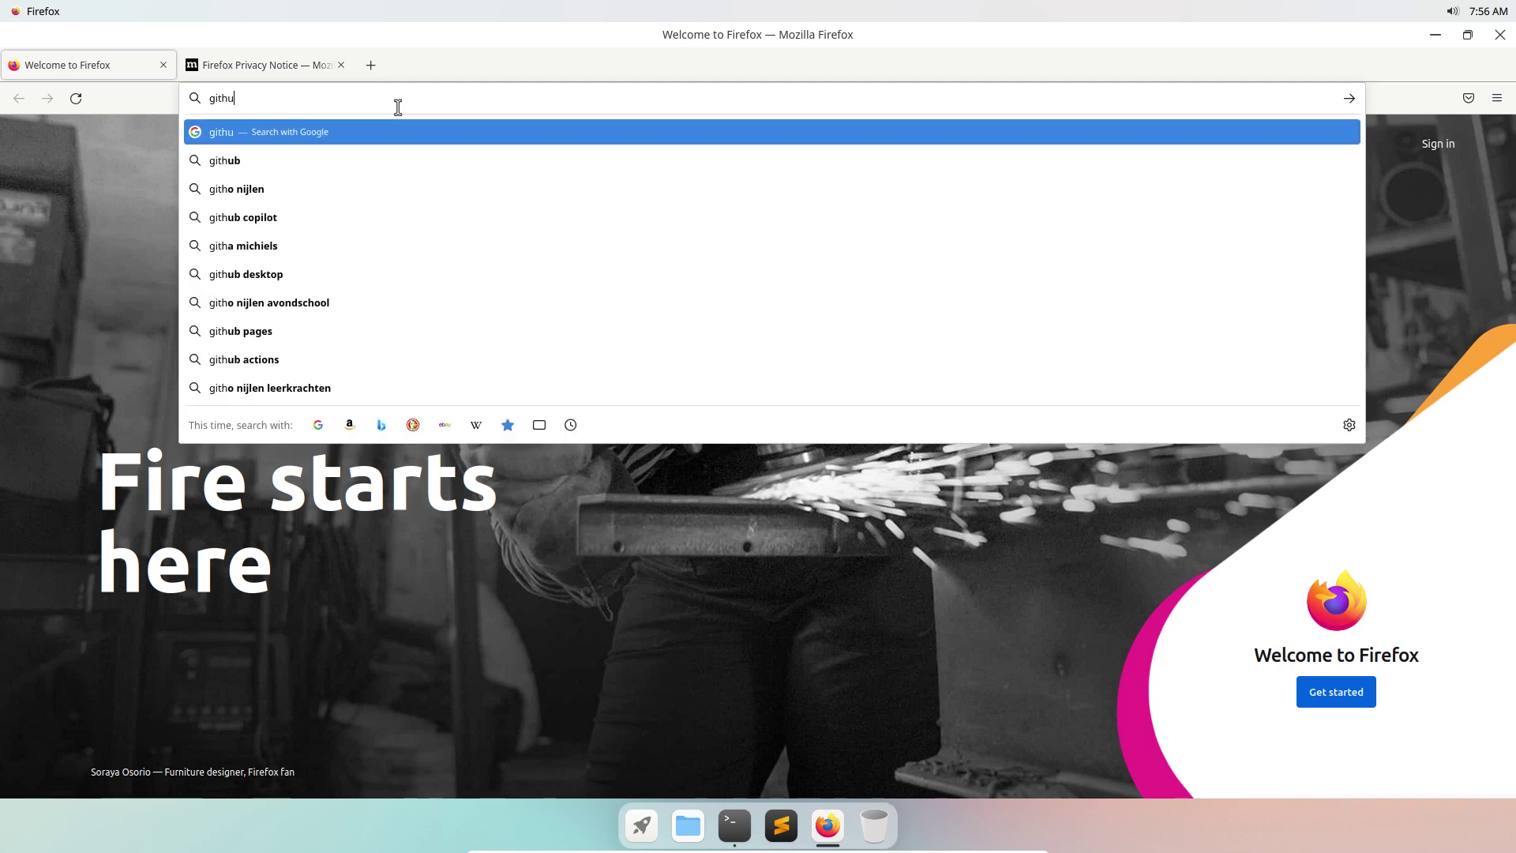
{"action": "type", "text": "b"}
{"action": "type", "text": ".com/ar"}
{"action": "type", "text": "colniu"}
{"action": "key", "text": "BackSpace"}
{"action": "key", "text": "BackSpace"}
{"action": "type", "text": "i"}
{"action": "key", "text": "BackSpace"}
{"action": "key", "text": "BackSpace"}
{"action": "type", "text": "inuxd"}
{"action": "key", "text": "Return"}
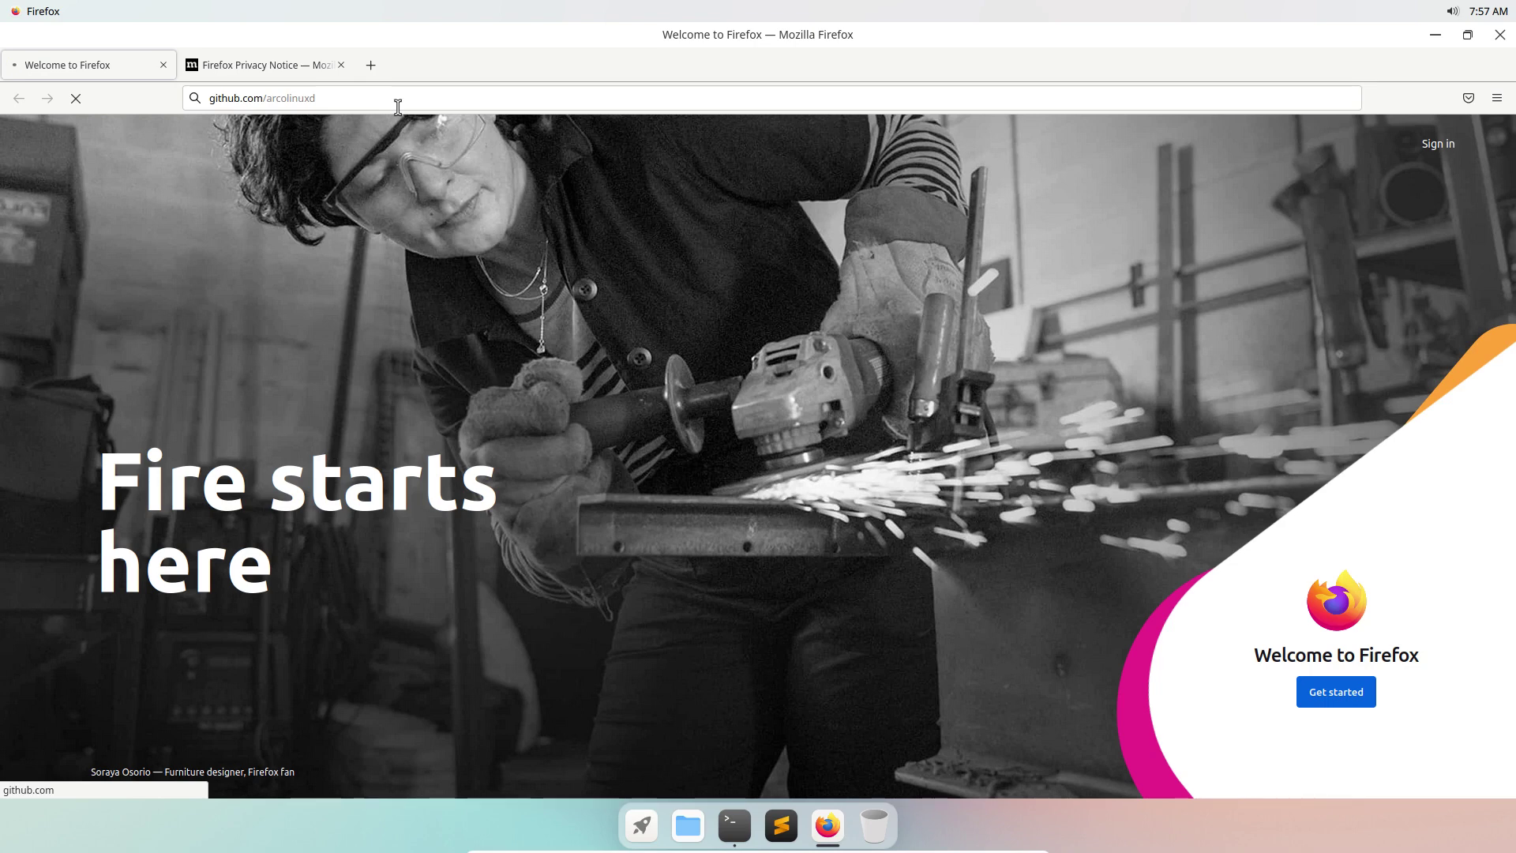
Reload the stalled page and search the repositories for 'cutefish'.
{"action": "left_click", "coordinate": [376, 101]}
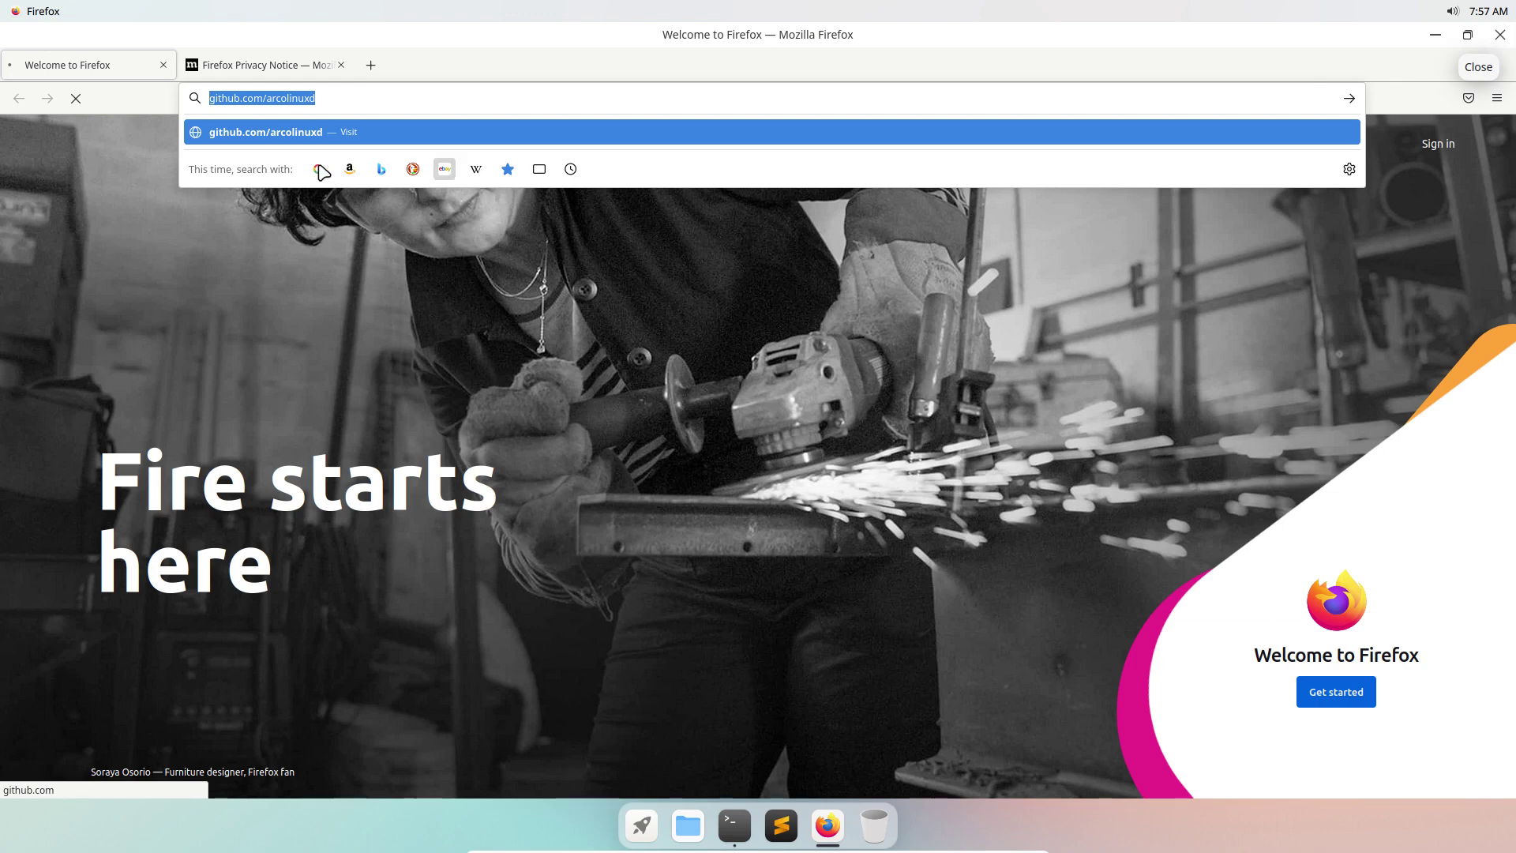
{"action": "left_click", "coordinate": [327, 98]}
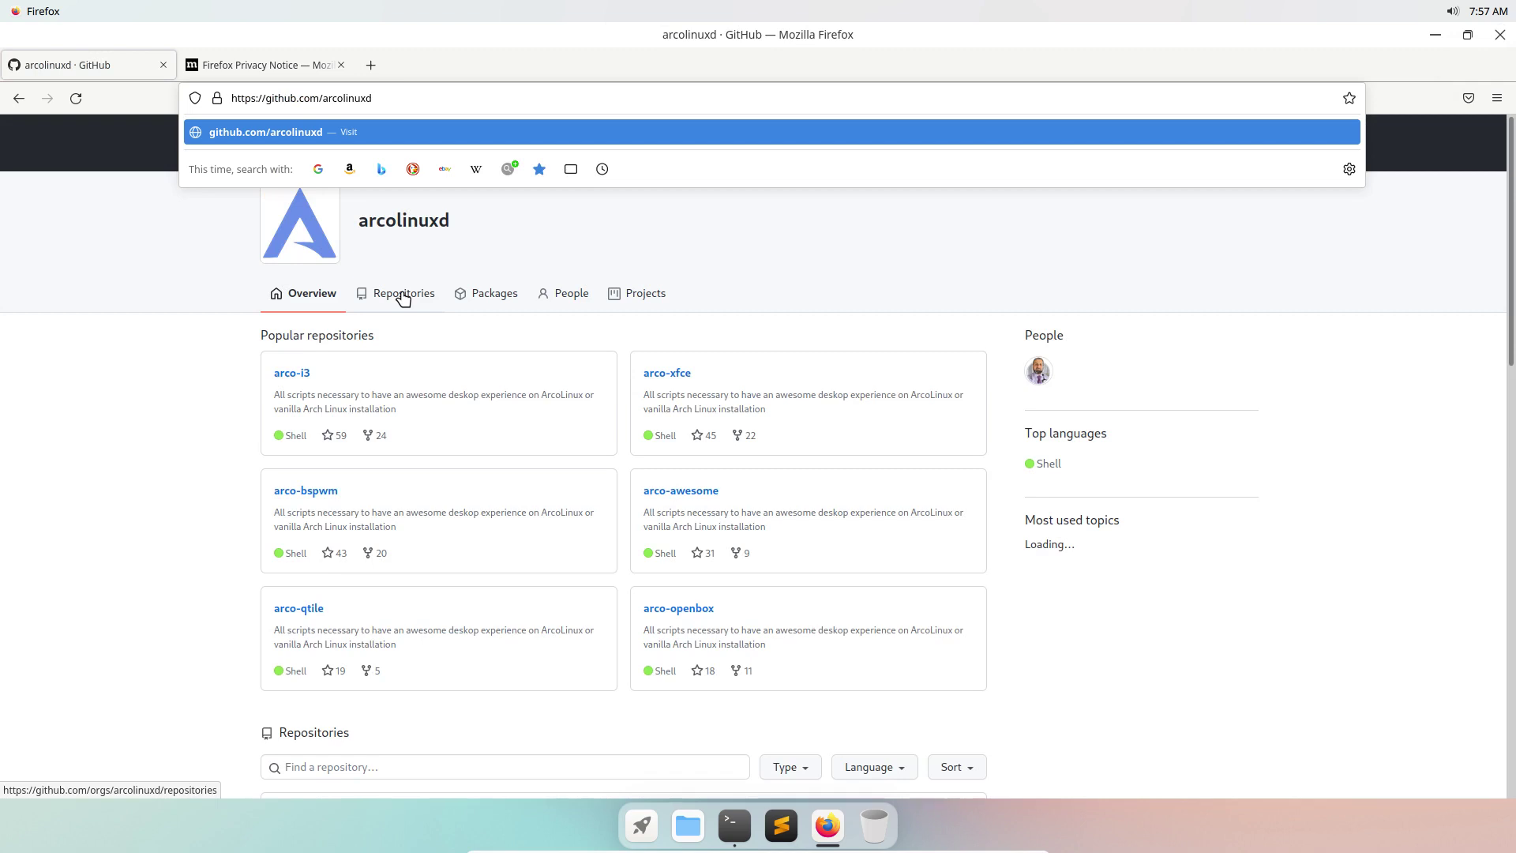
{"action": "key", "text": "Return"}
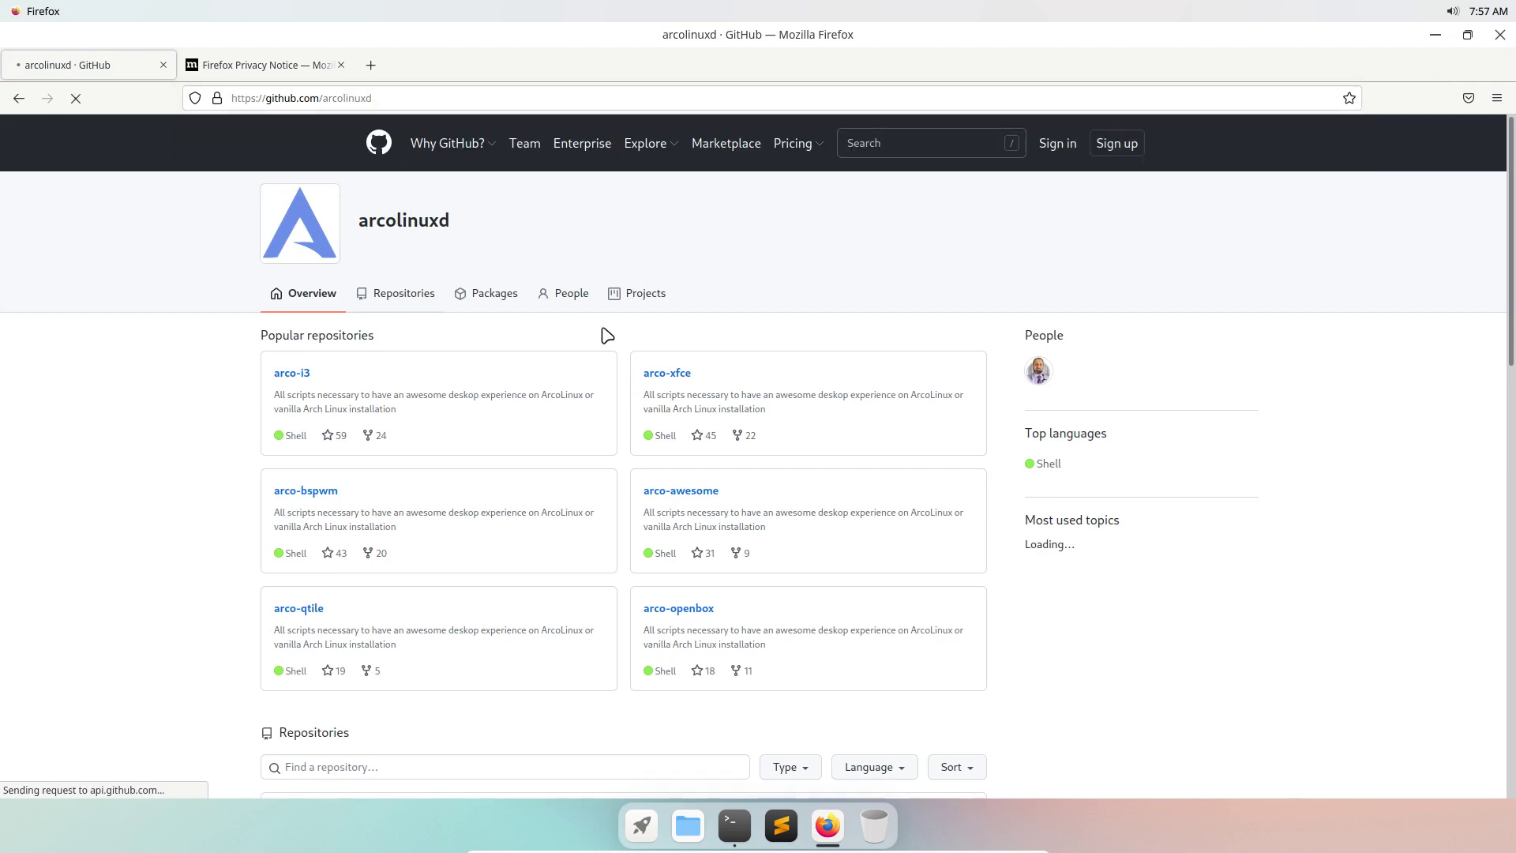
{"action": "left_click", "coordinate": [324, 766]}
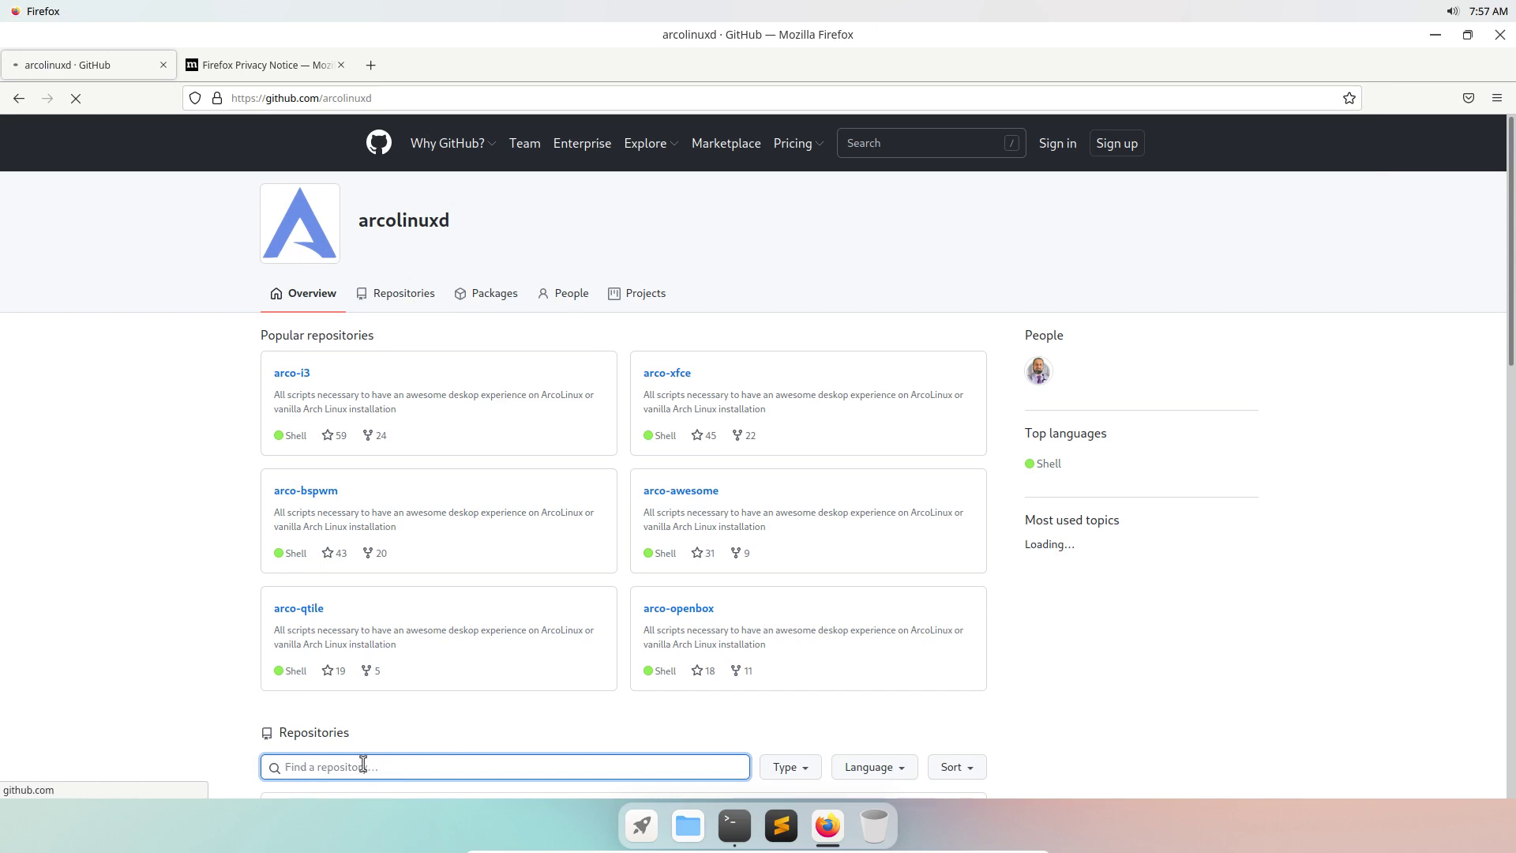
{"action": "type", "text": "cutefish"}
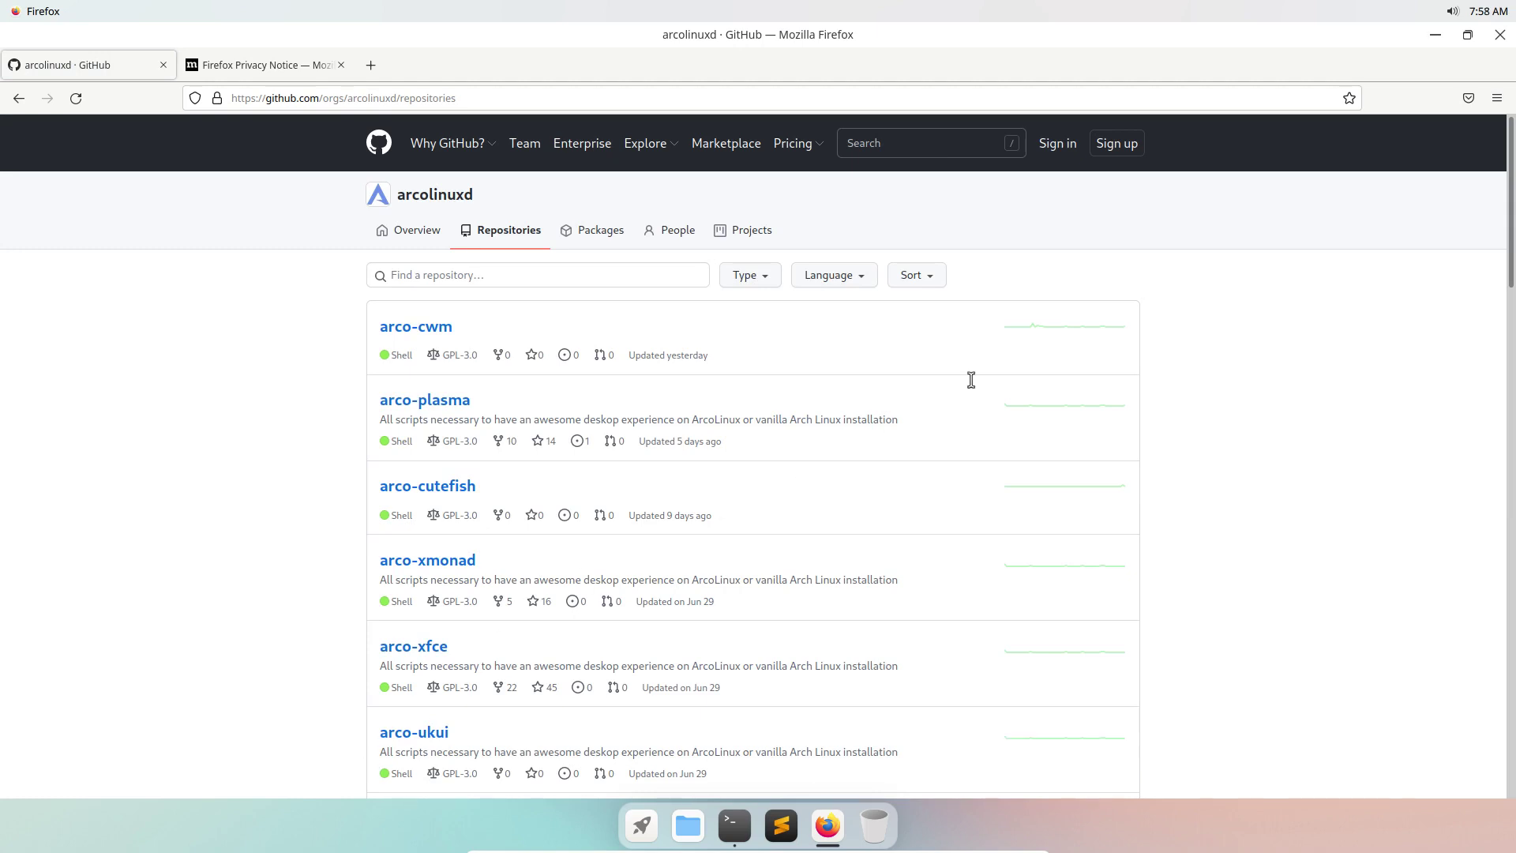
Quit Firefox, closing both tabs, and relaunch the Tweak Tool with att, authenticating.
{"action": "left_click", "coordinate": [1500, 36]}
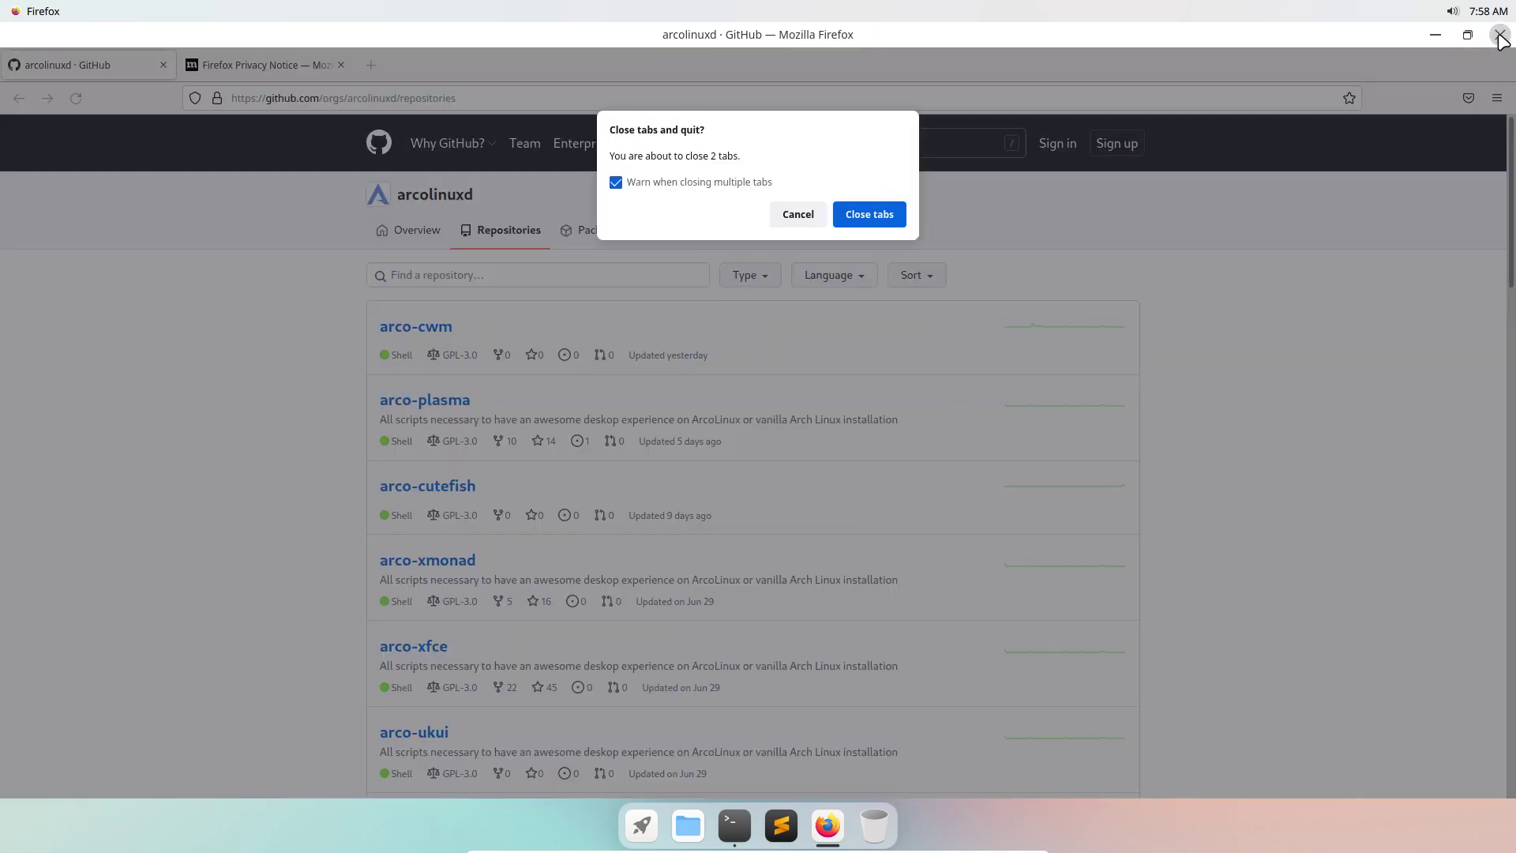
{"action": "left_click", "coordinate": [855, 207]}
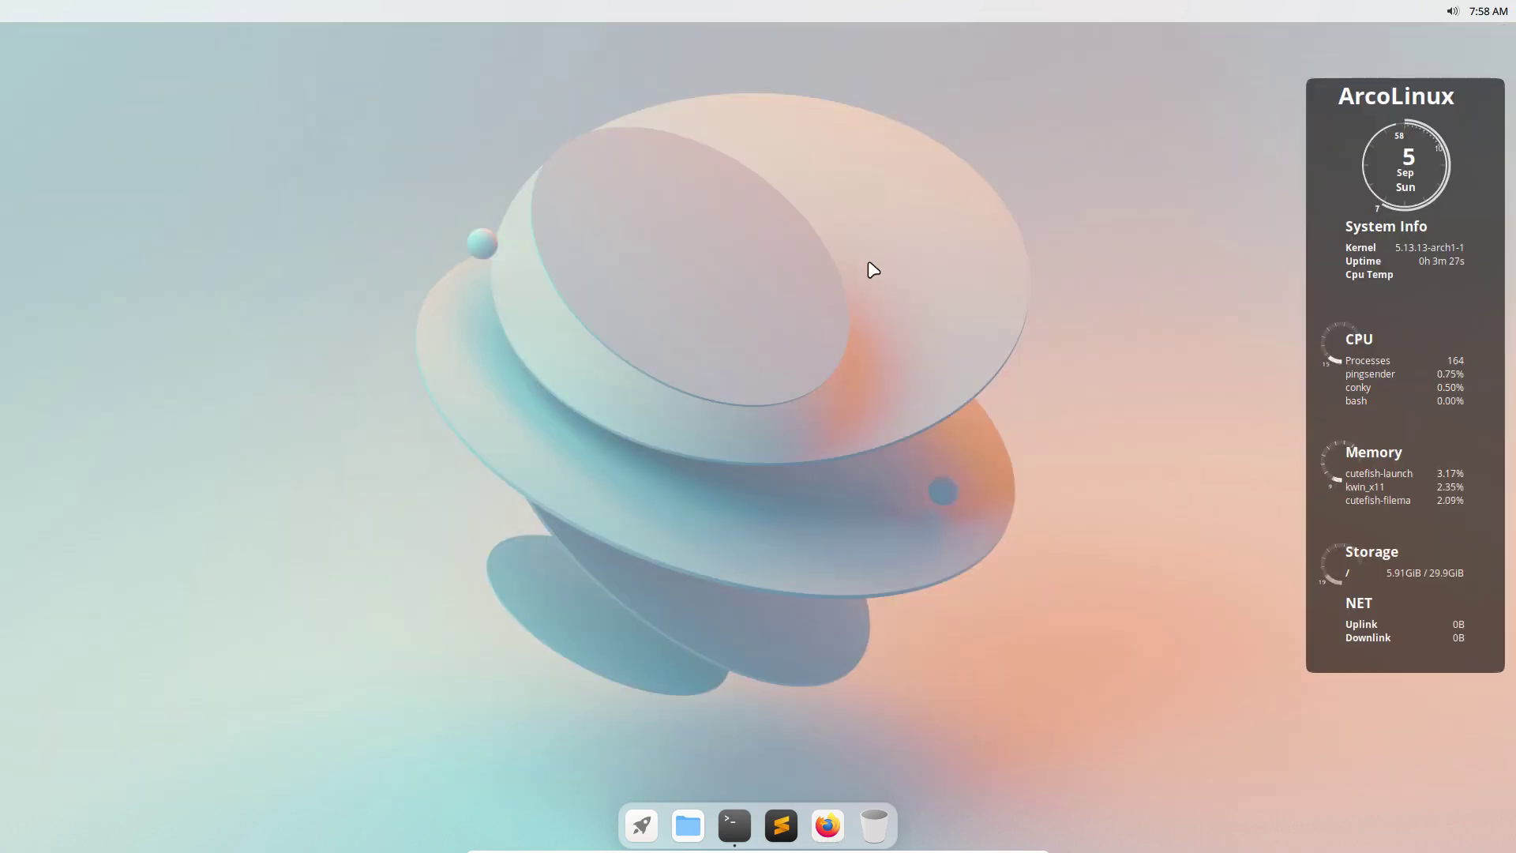
{"action": "left_click", "coordinate": [735, 829]}
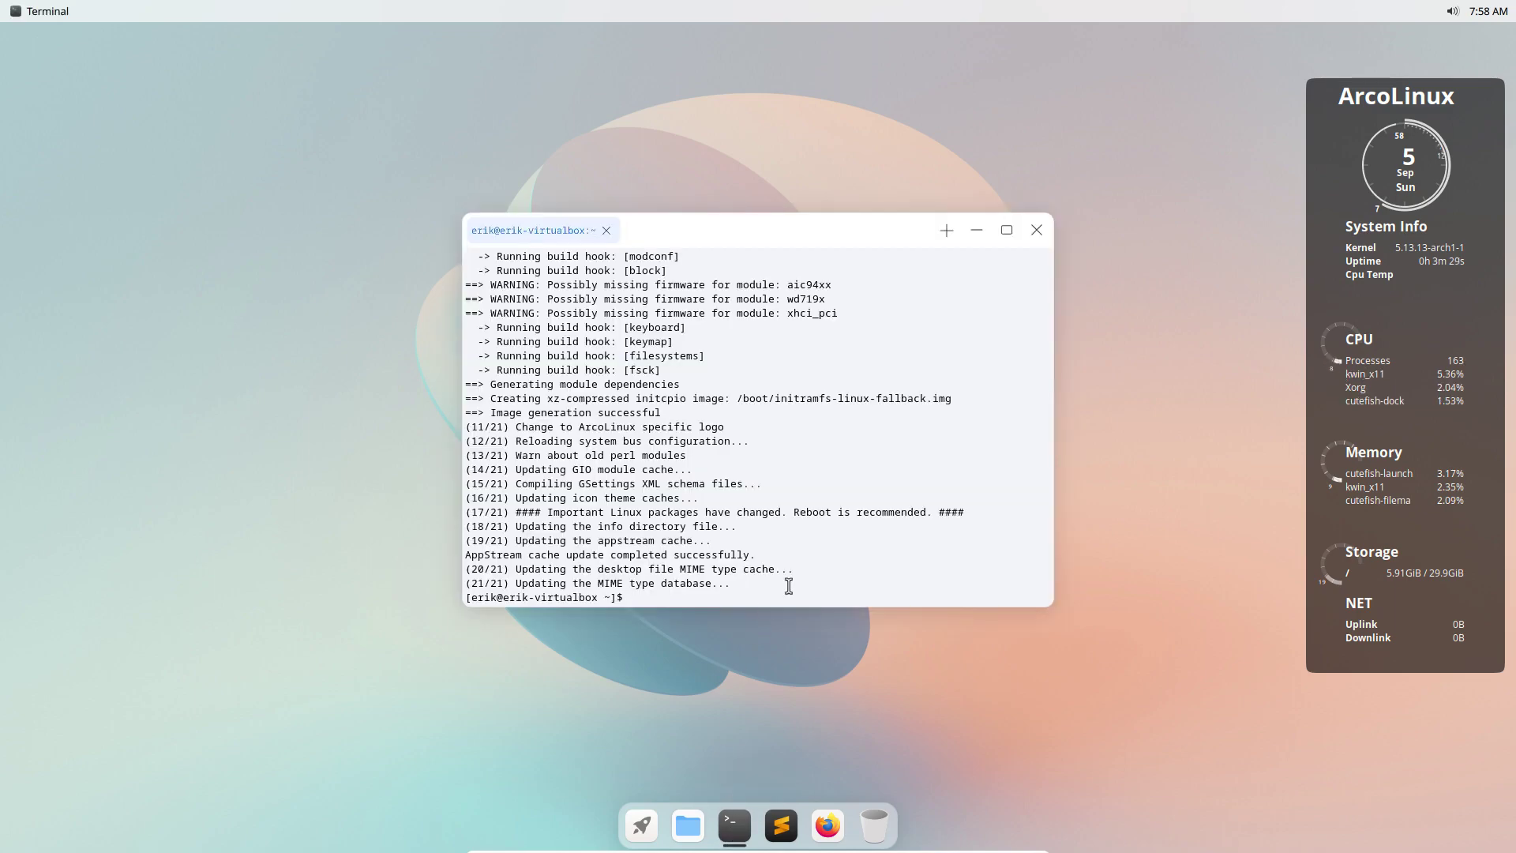
{"action": "type", "text": "att"}
{"action": "key", "text": "Return"}
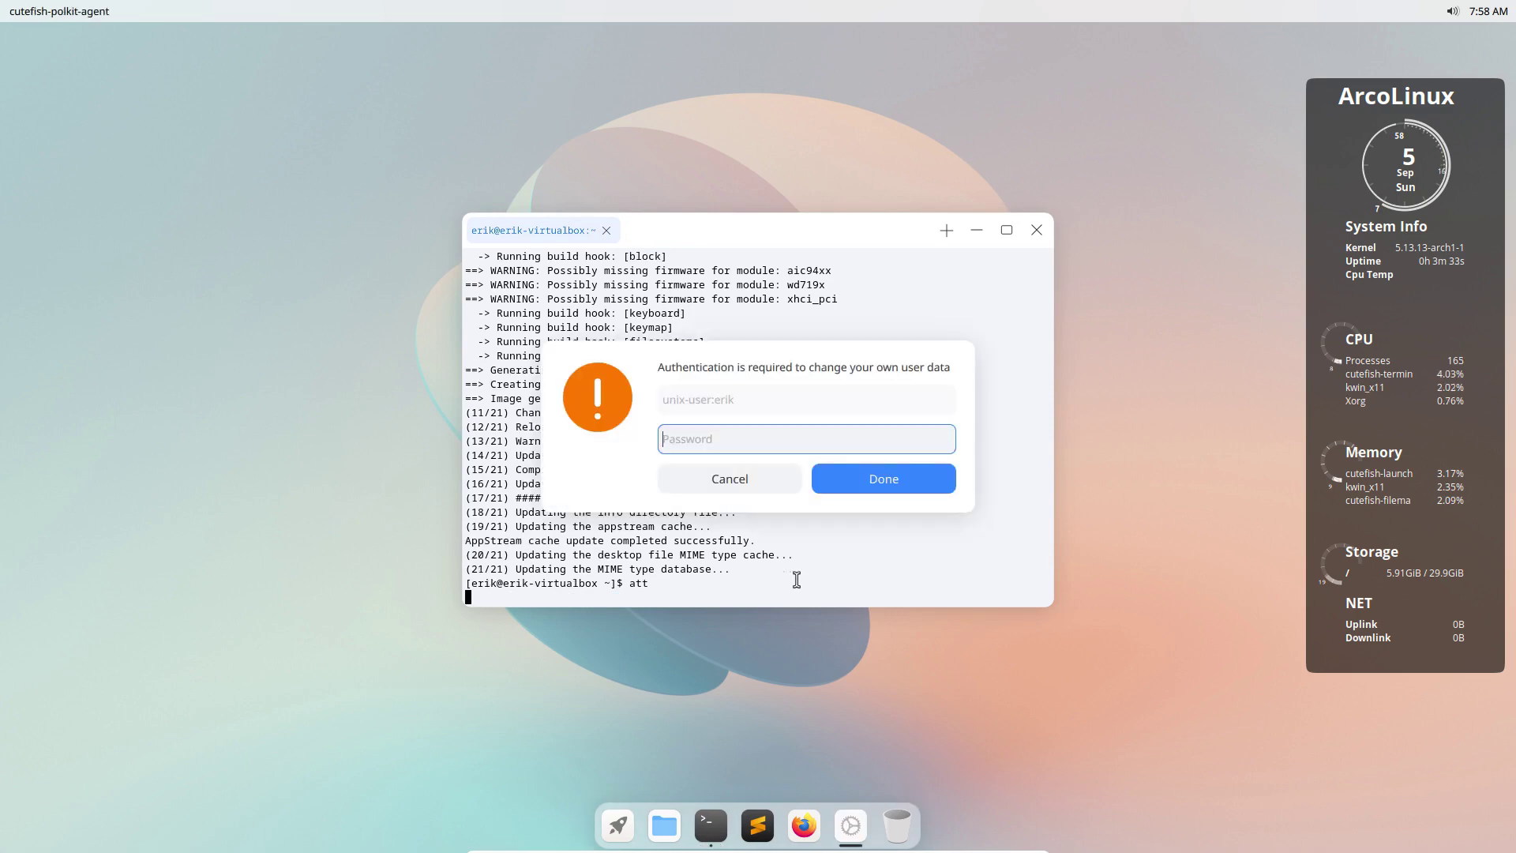
{"action": "type", "text": "*****"}
{"action": "key", "text": "Return"}
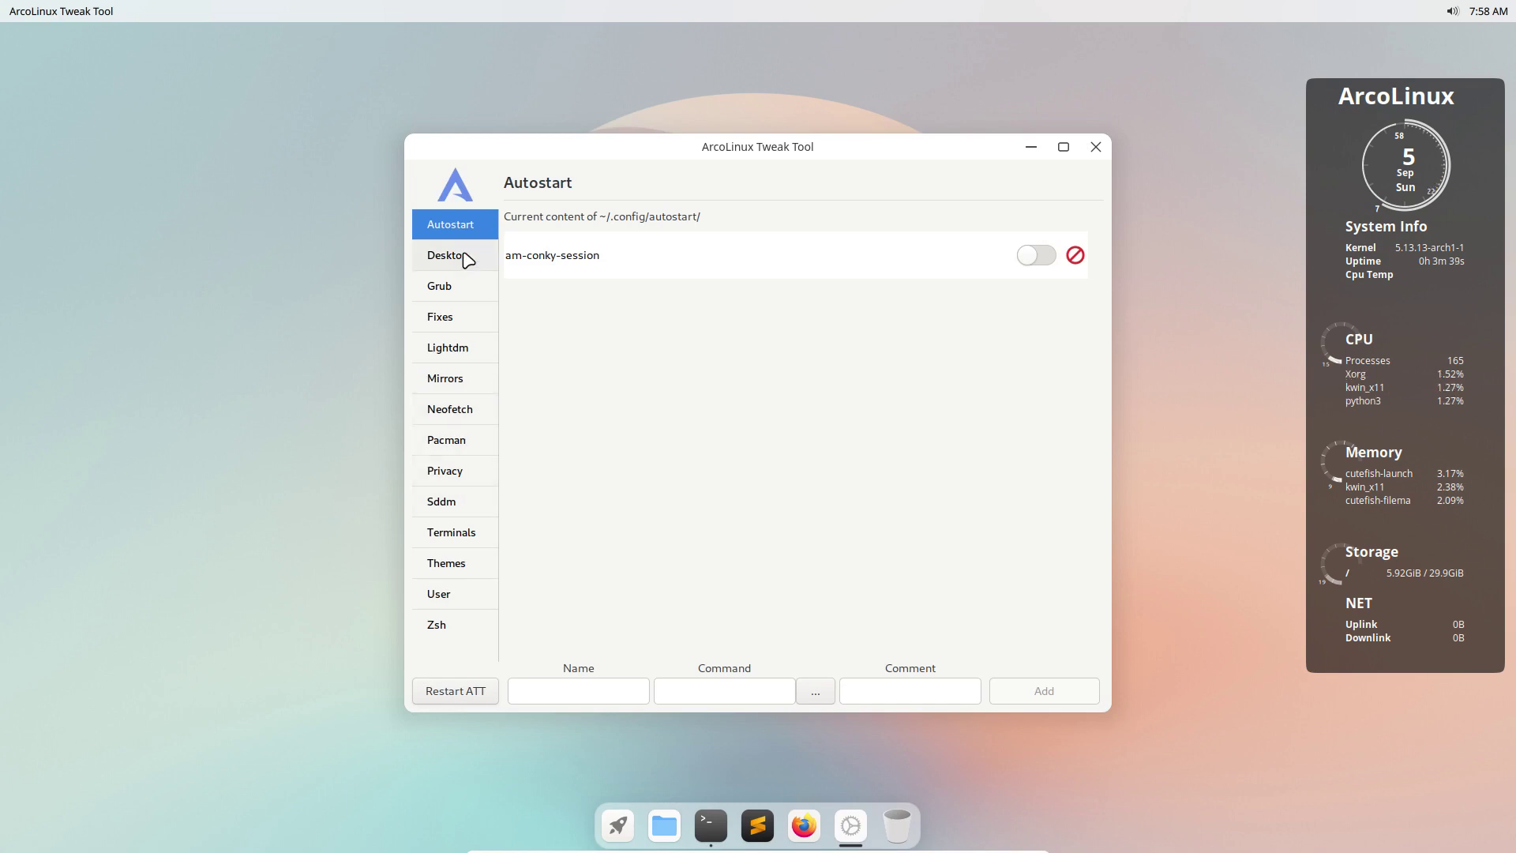
Install cutefish-xsession from the Tweak Tool's Desktop page.
{"action": "left_click", "coordinate": [463, 254]}
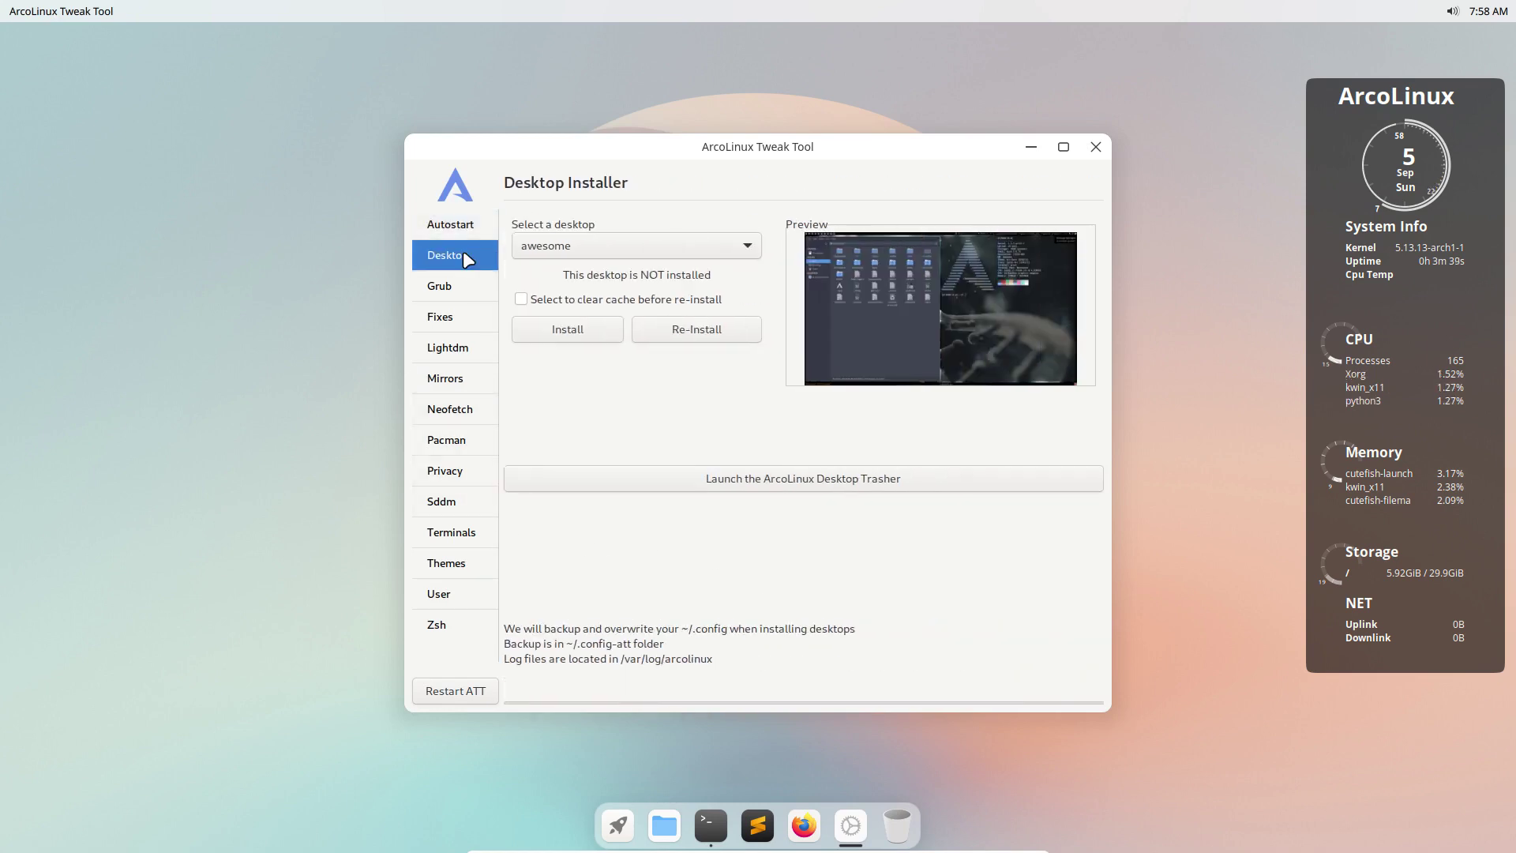
{"action": "left_click", "coordinate": [701, 251]}
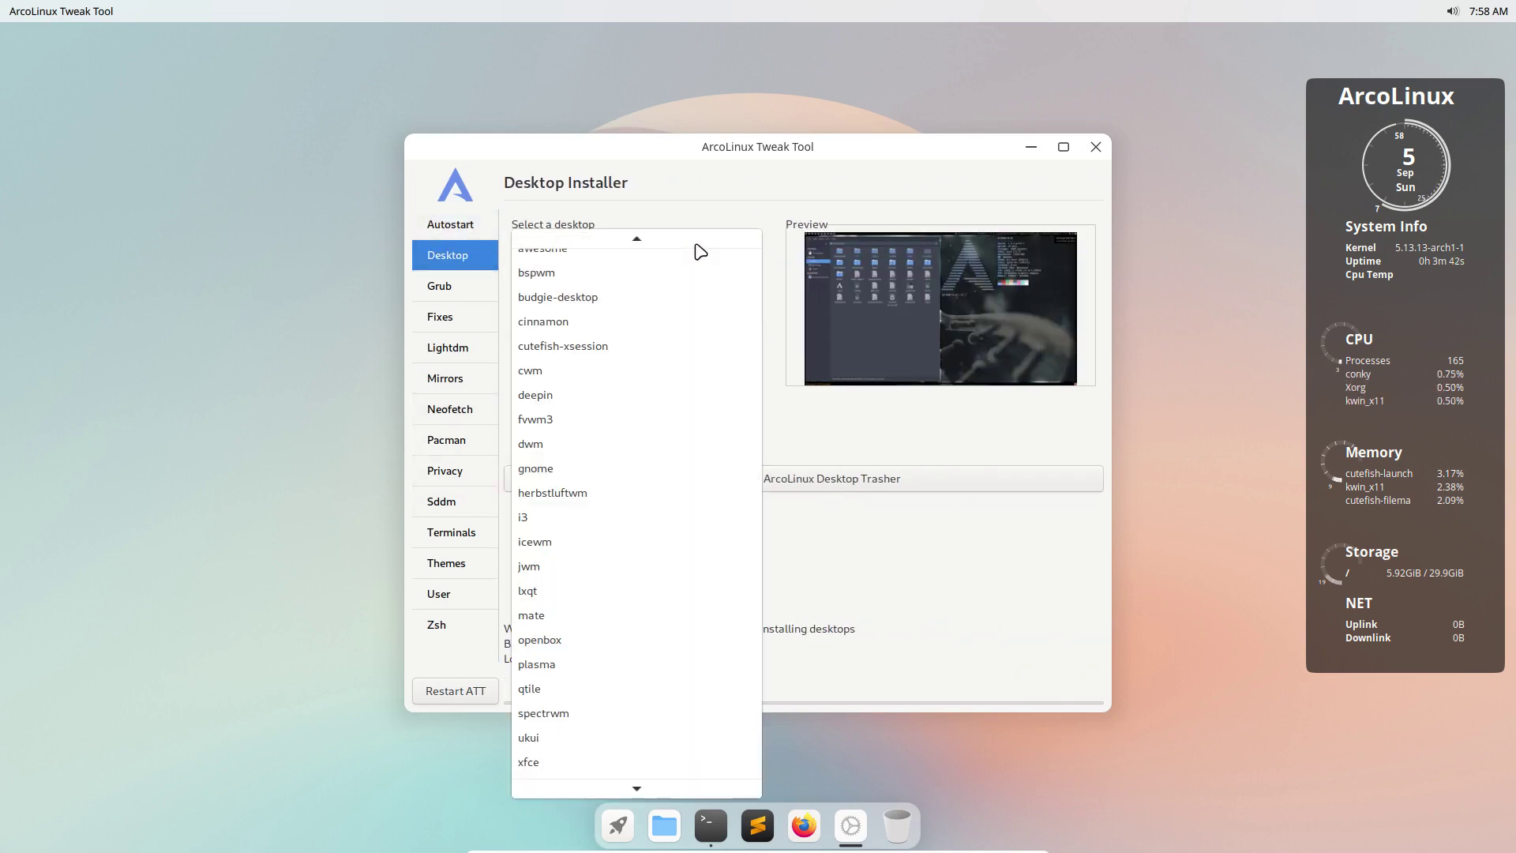
{"action": "left_click", "coordinate": [595, 344]}
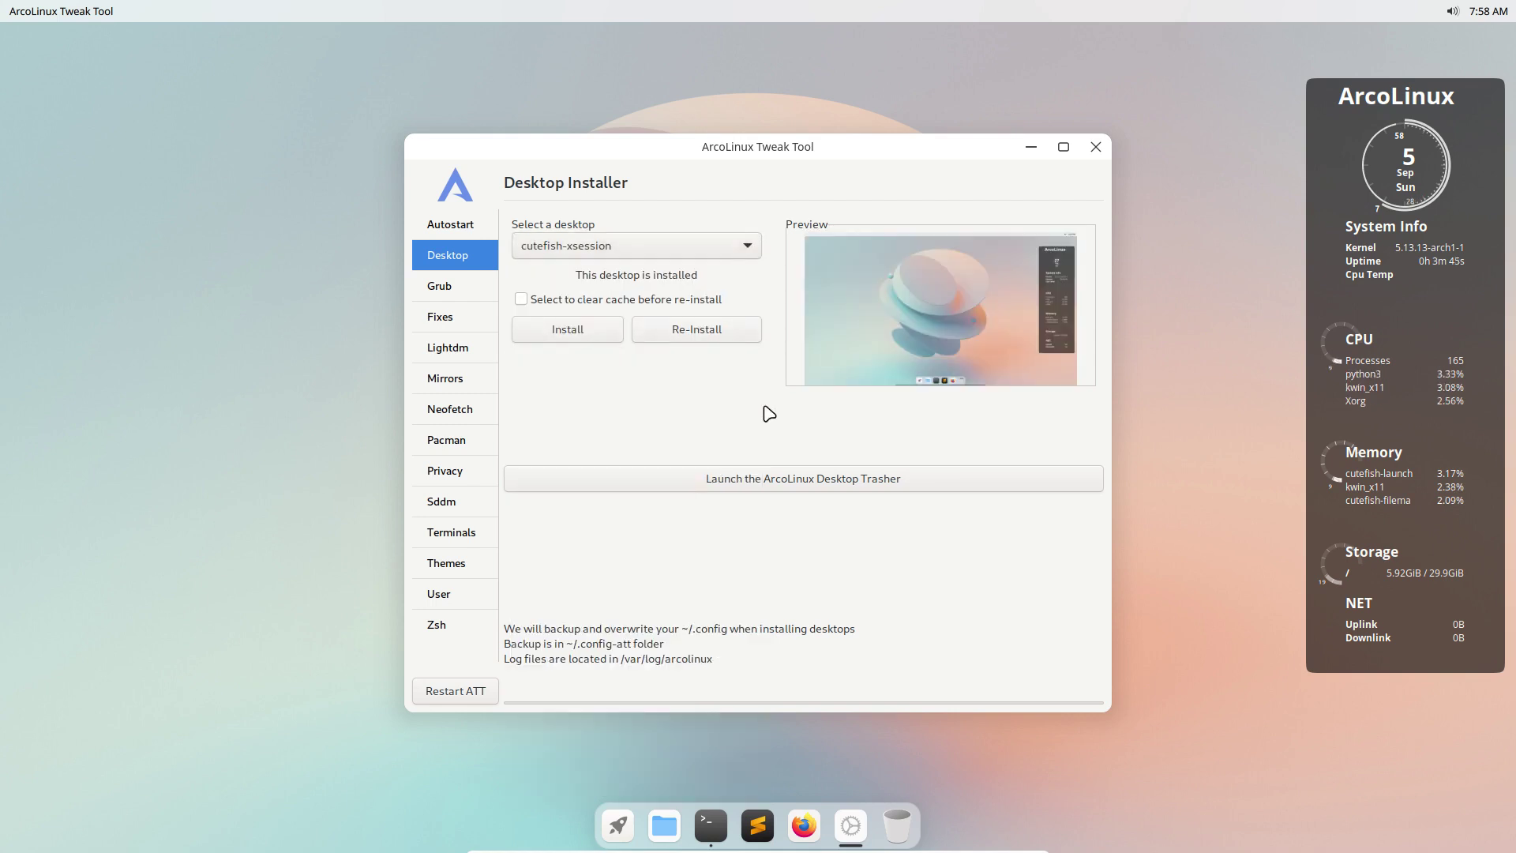
{"action": "left_click", "coordinate": [582, 329]}
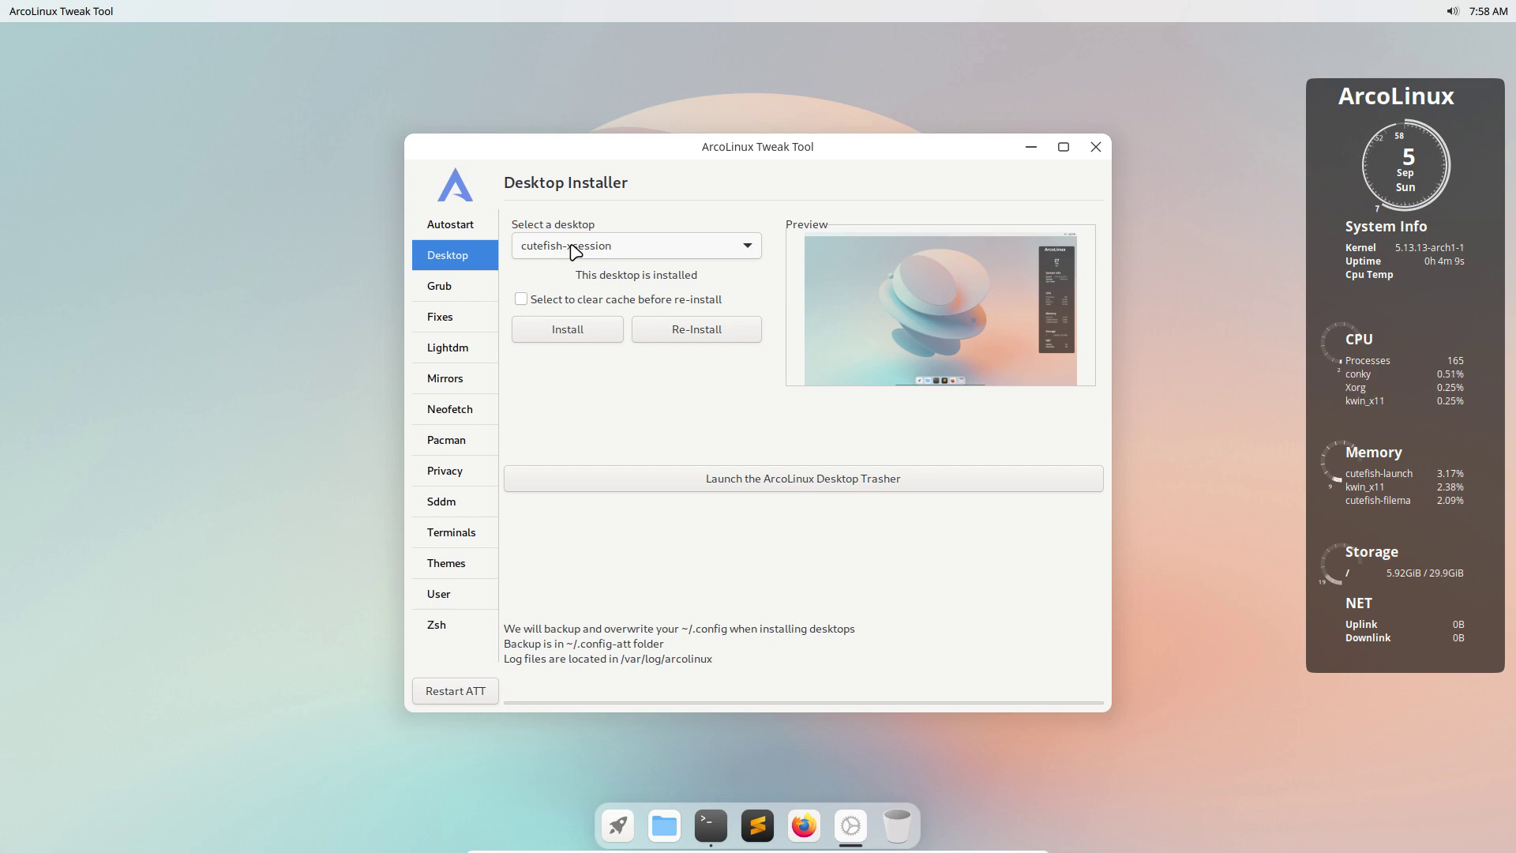
Select xfce in the desktop dropdown, install it, and close the Tweak Tool.
{"action": "left_click", "coordinate": [574, 247]}
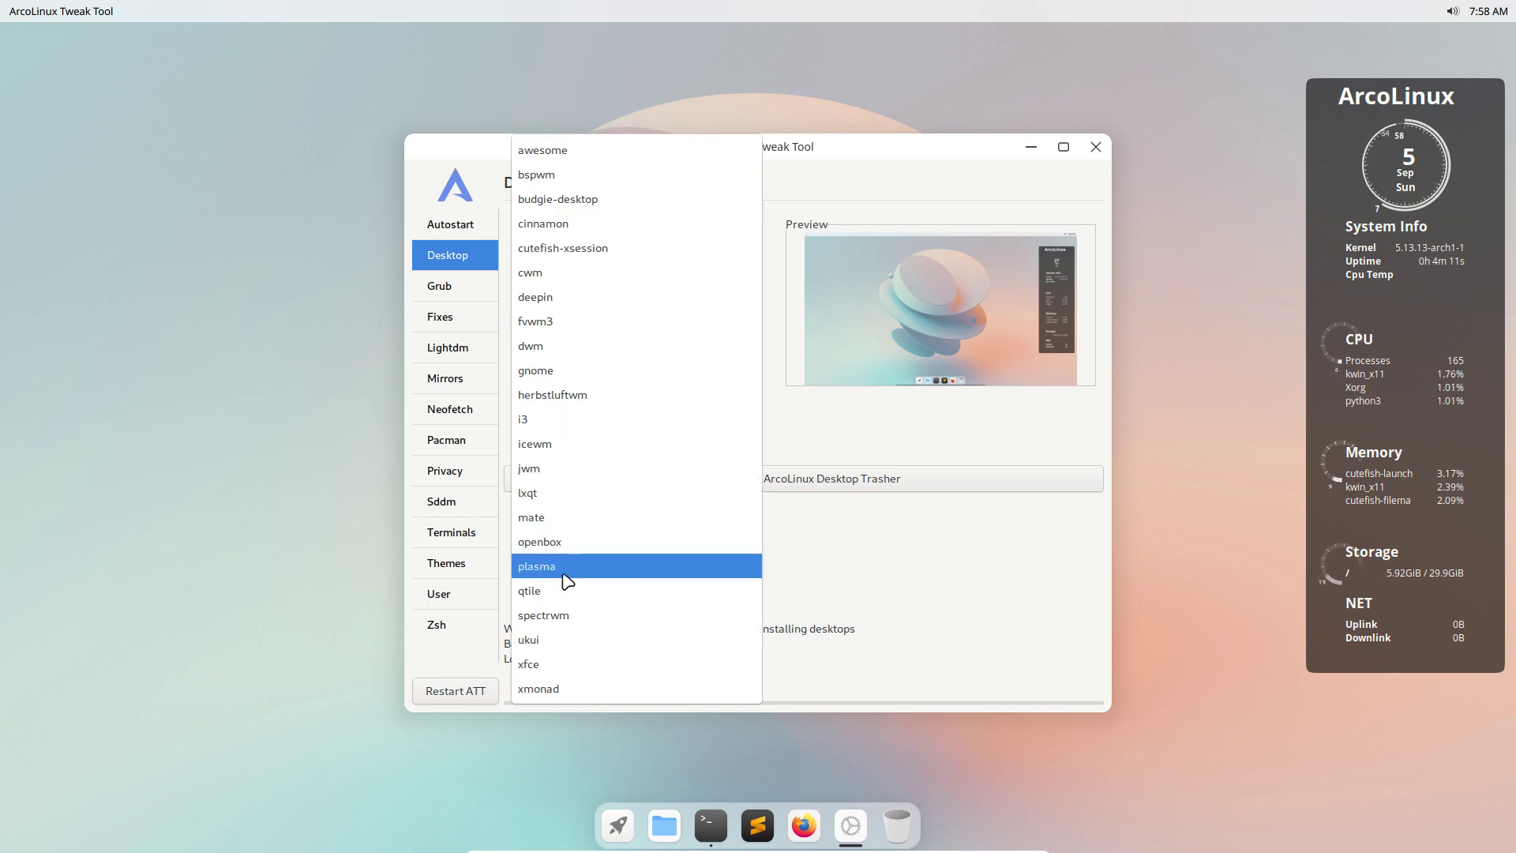
{"action": "left_click", "coordinate": [571, 664]}
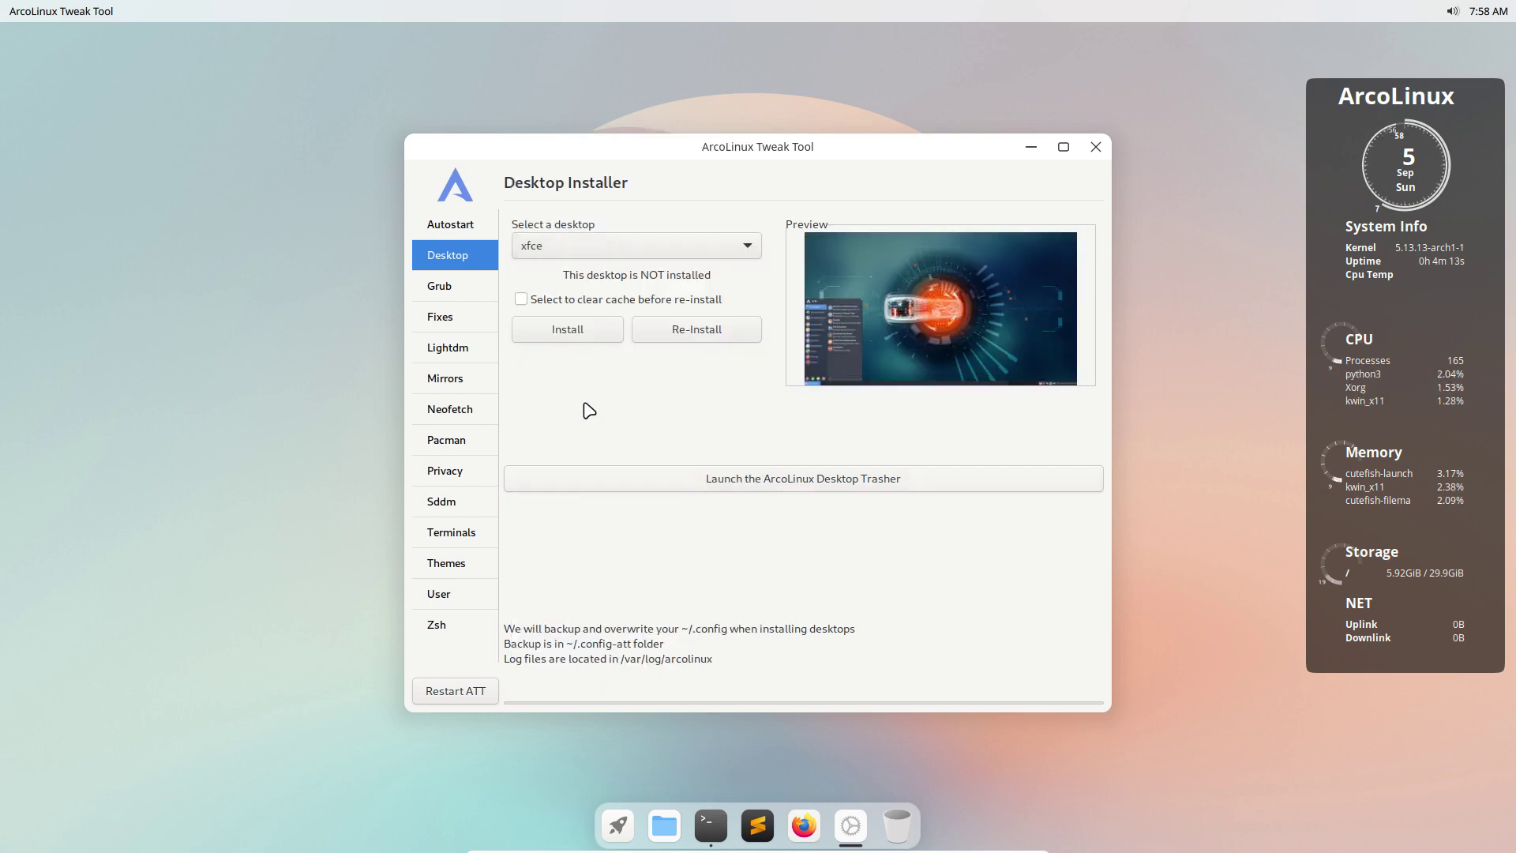
{"action": "left_click", "coordinate": [582, 343]}
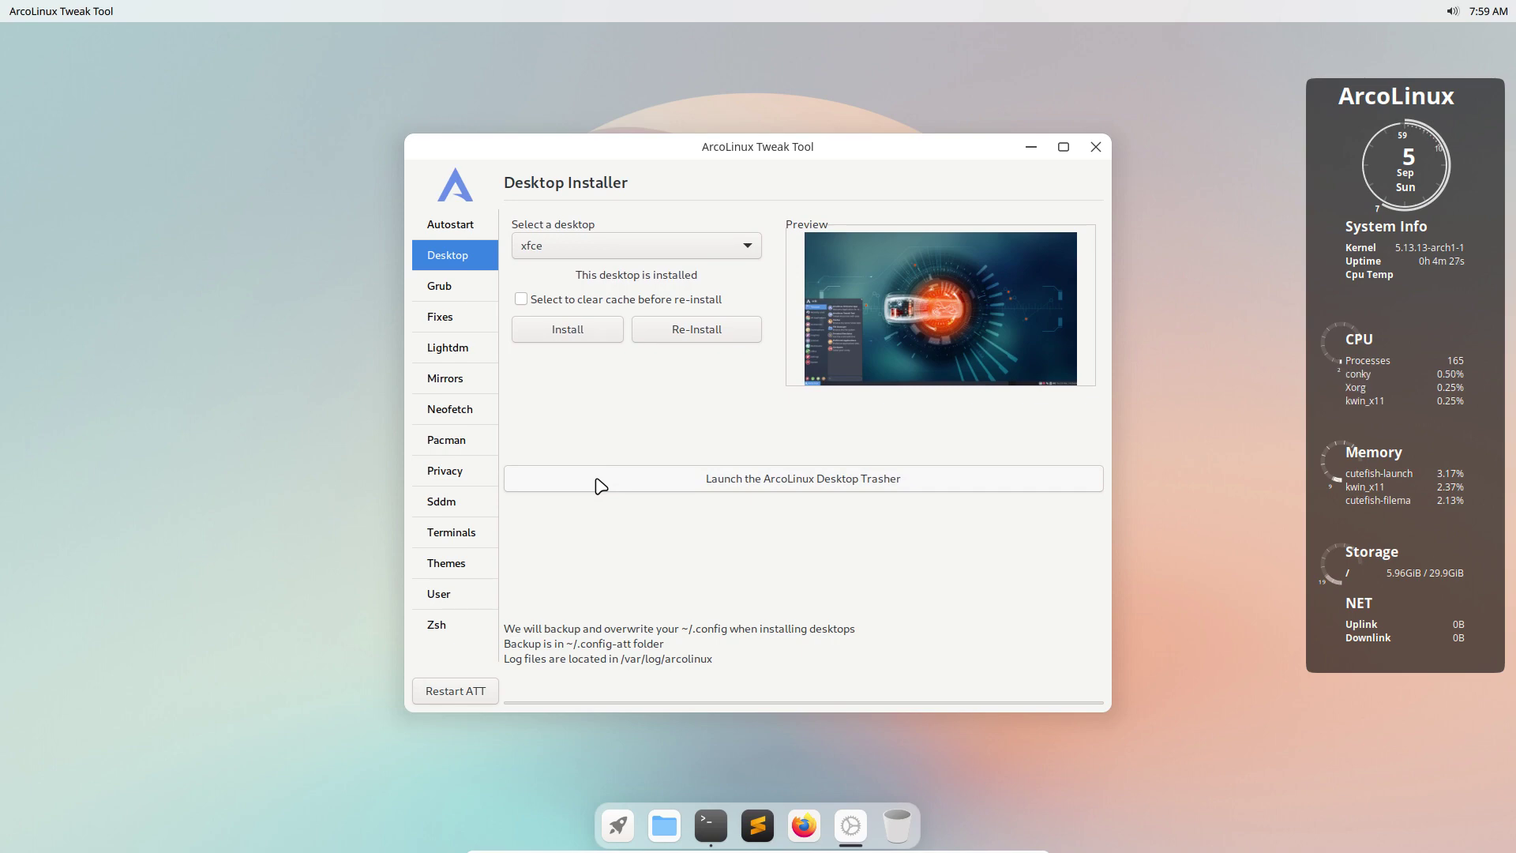
{"action": "left_click", "coordinate": [1096, 147]}
Log out of Cutefish and choose Xfce Session on the SDDM login screen.
{"action": "left_click", "coordinate": [1452, 12]}
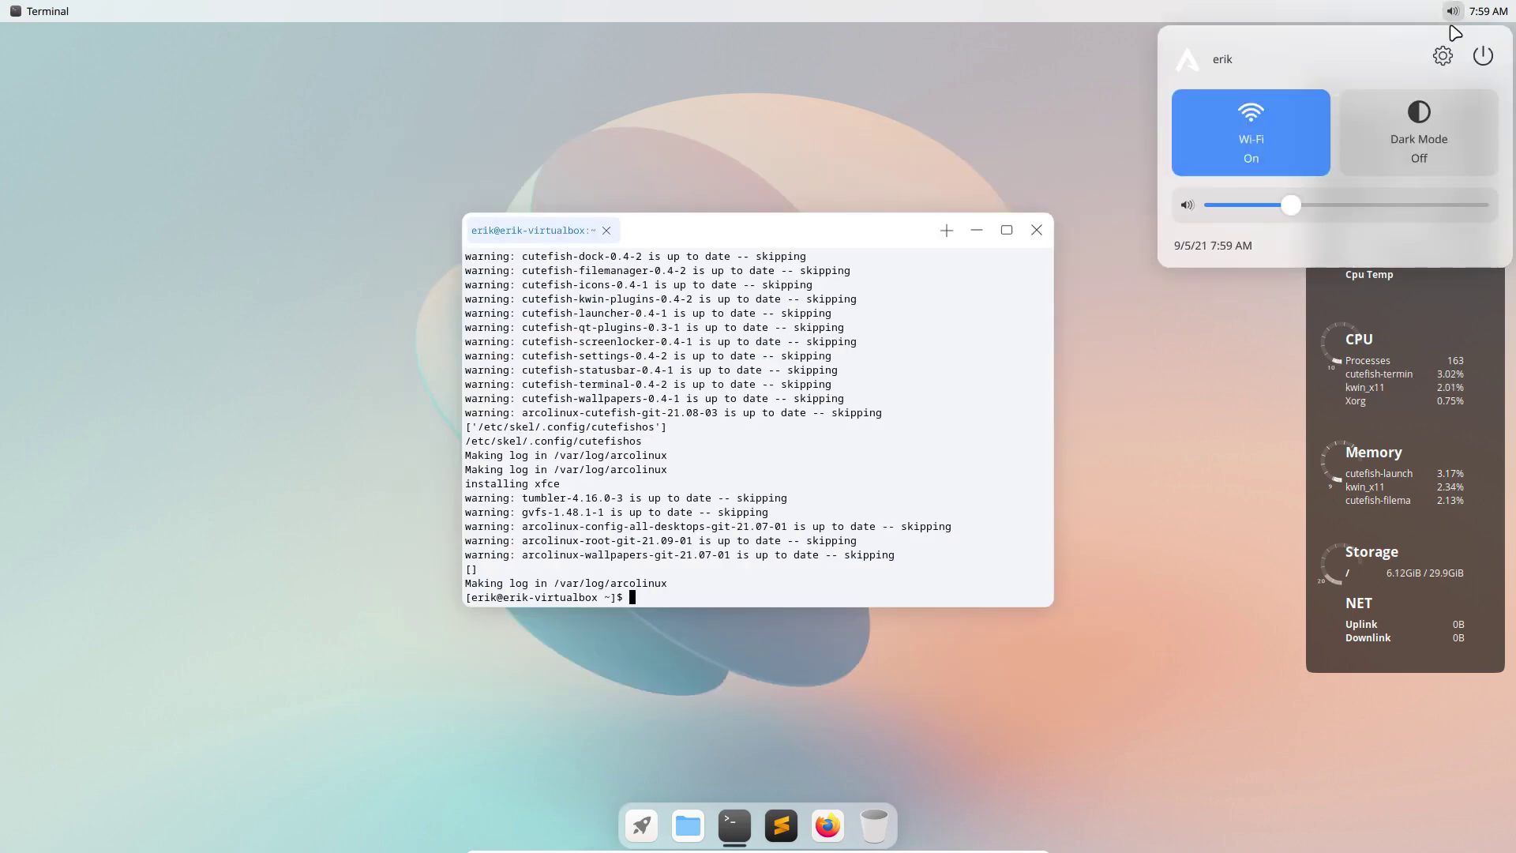
{"action": "left_click", "coordinate": [1482, 59]}
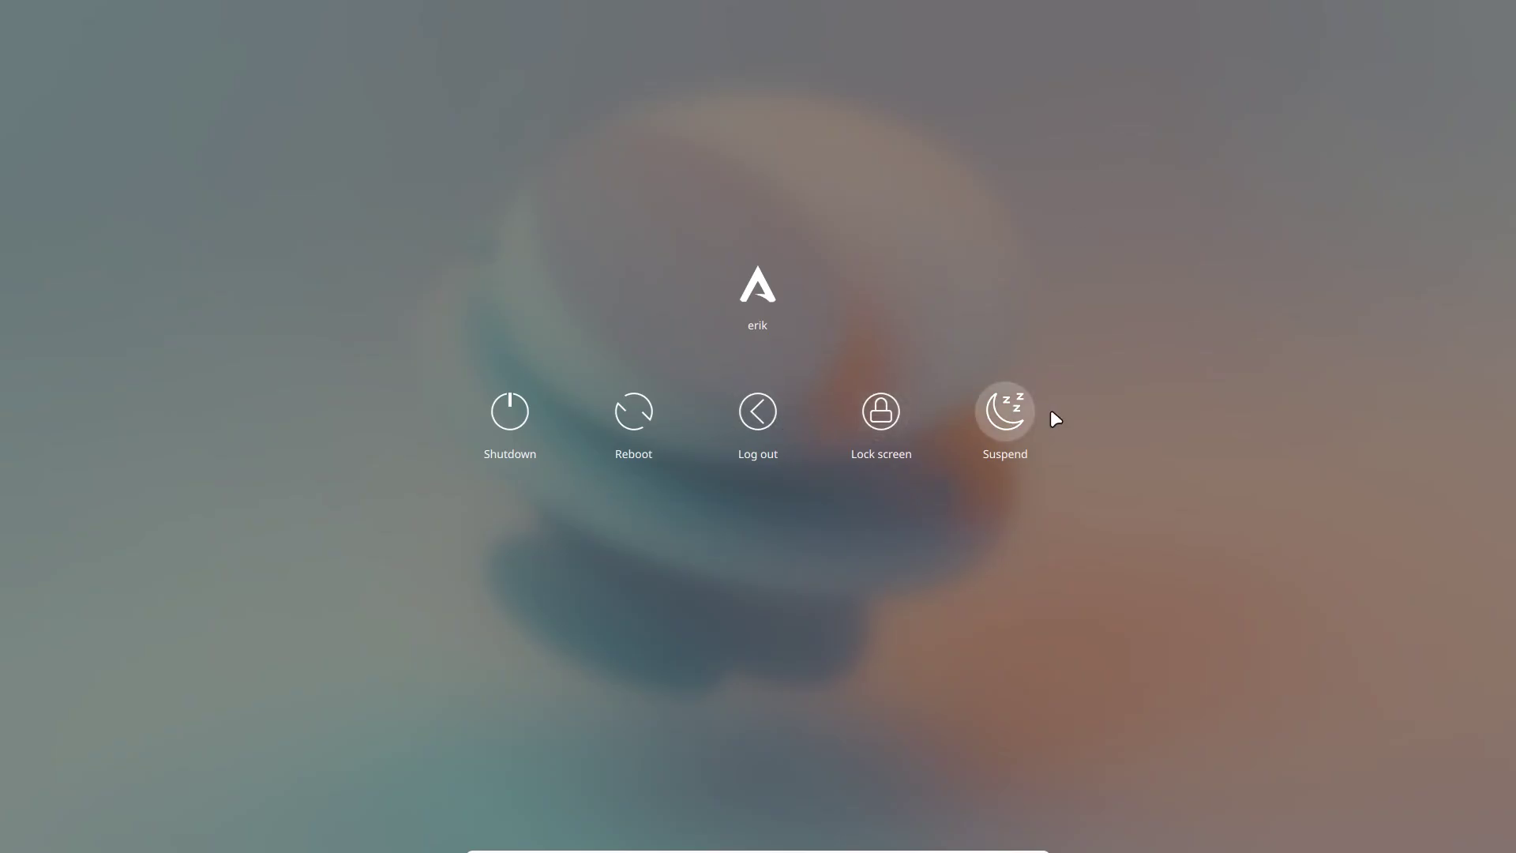
{"action": "left_click", "coordinate": [754, 423]}
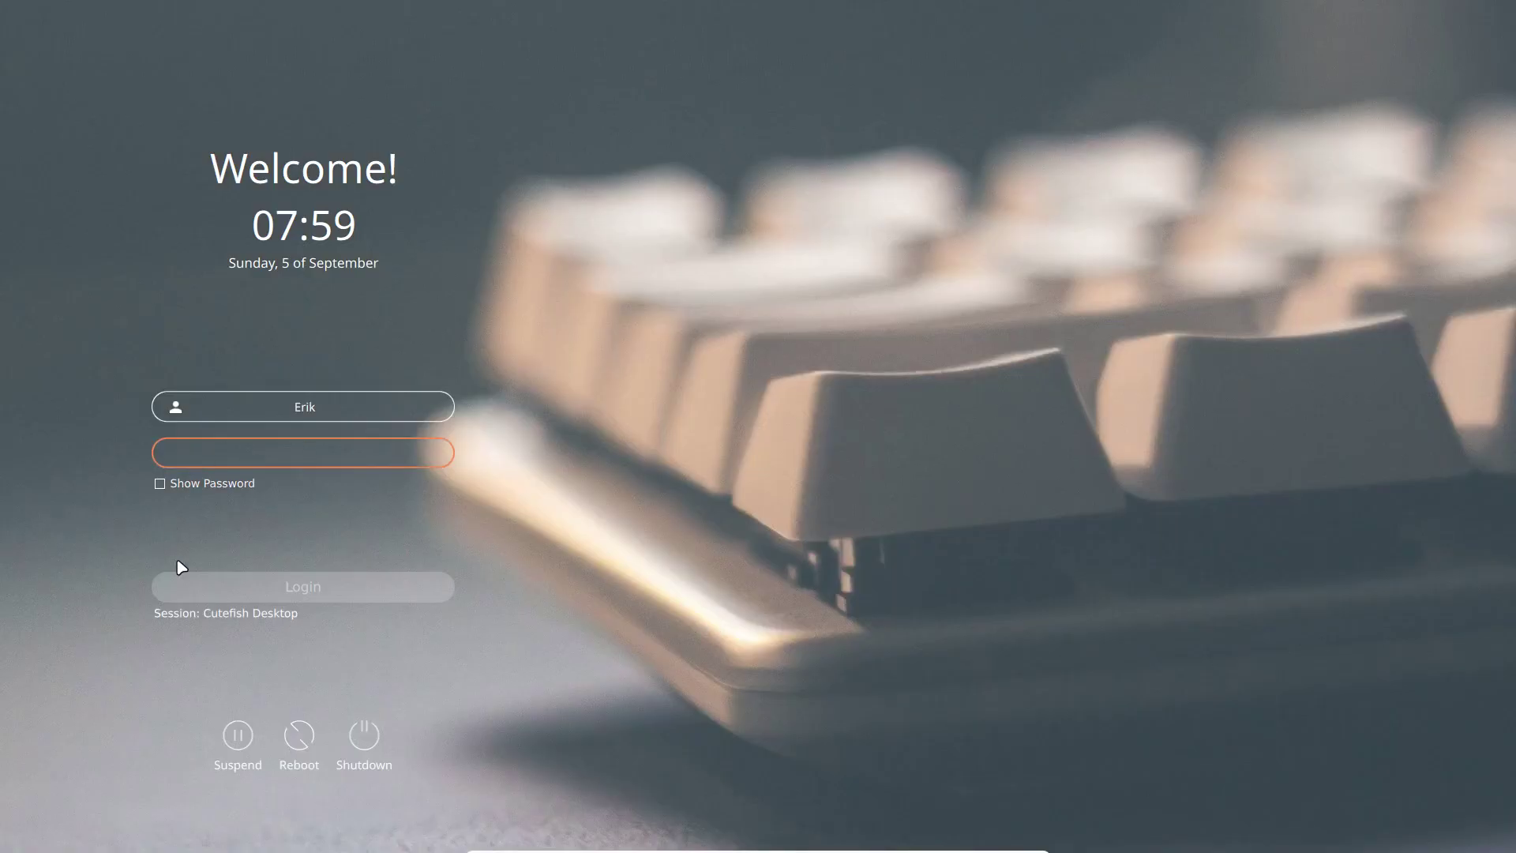
{"action": "left_click", "coordinate": [242, 620]}
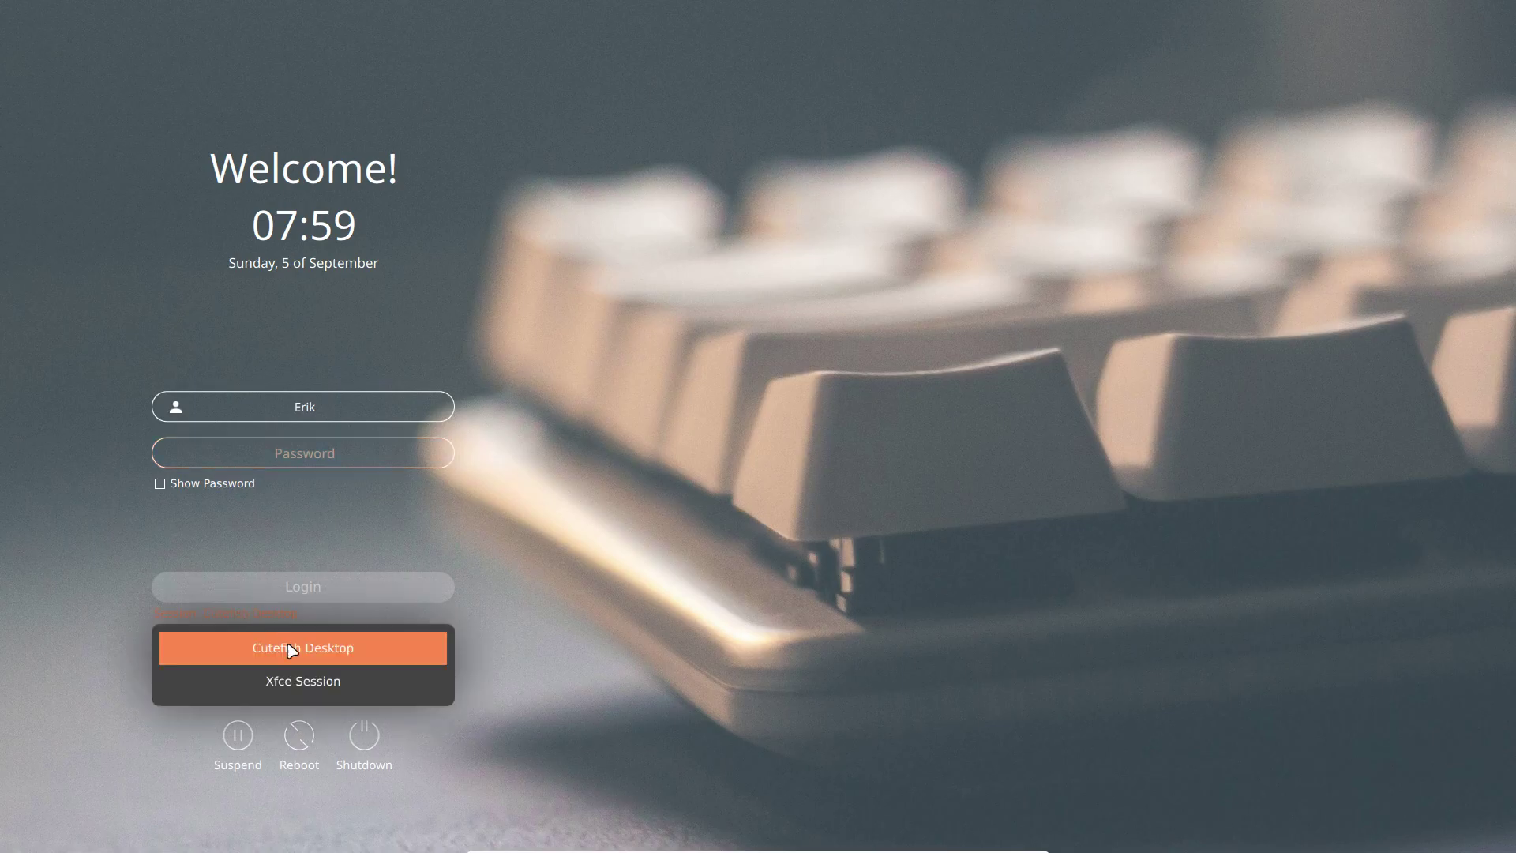
{"action": "left_click", "coordinate": [302, 681]}
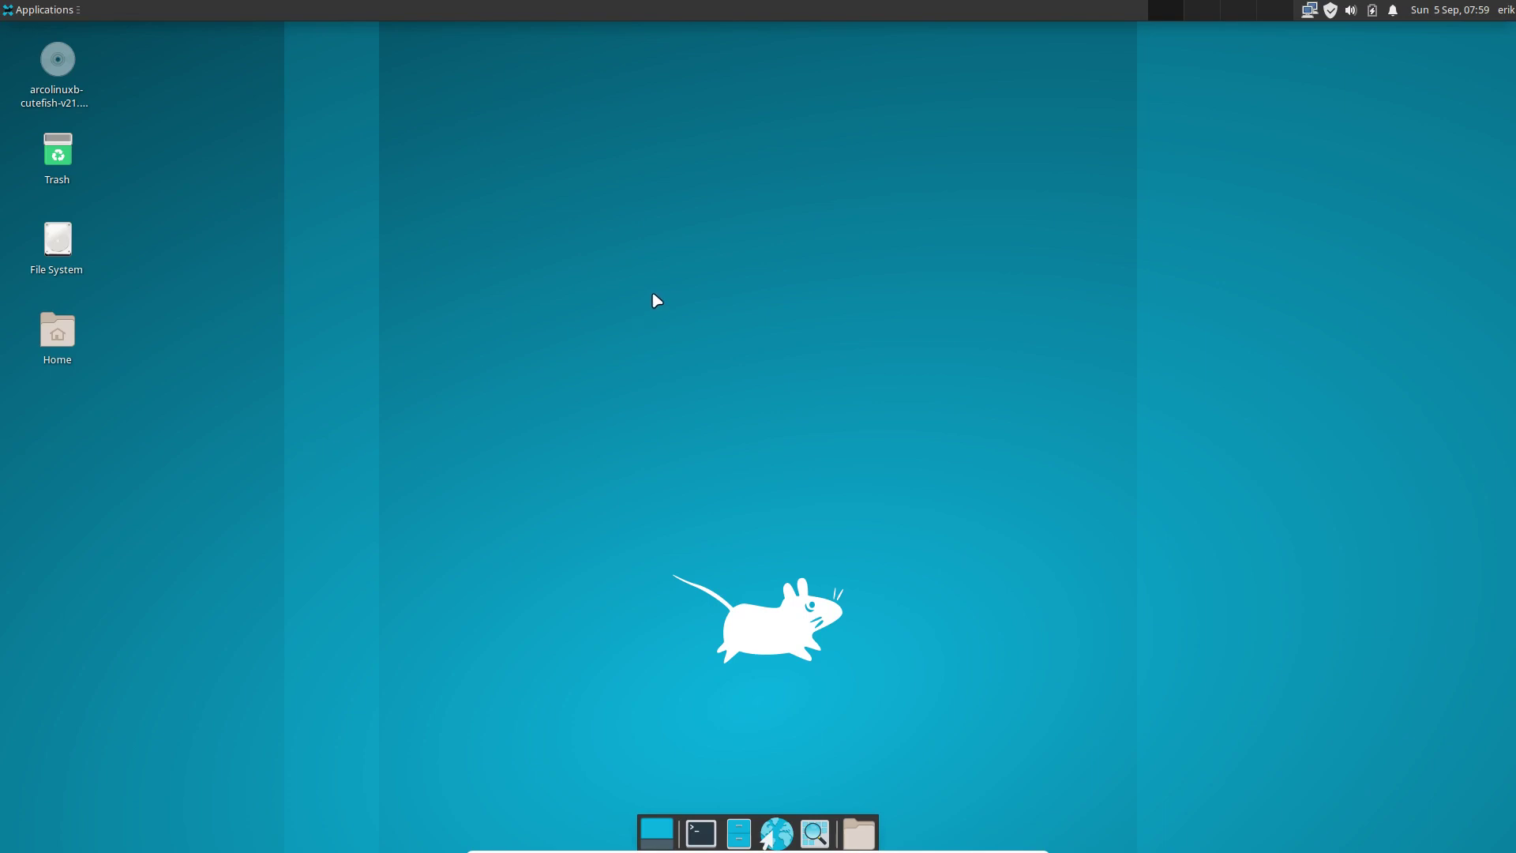
Launch the Tweak Tool from a terminal with 'att', authenticating with the account password.
{"action": "left_click", "coordinate": [37, 9]}
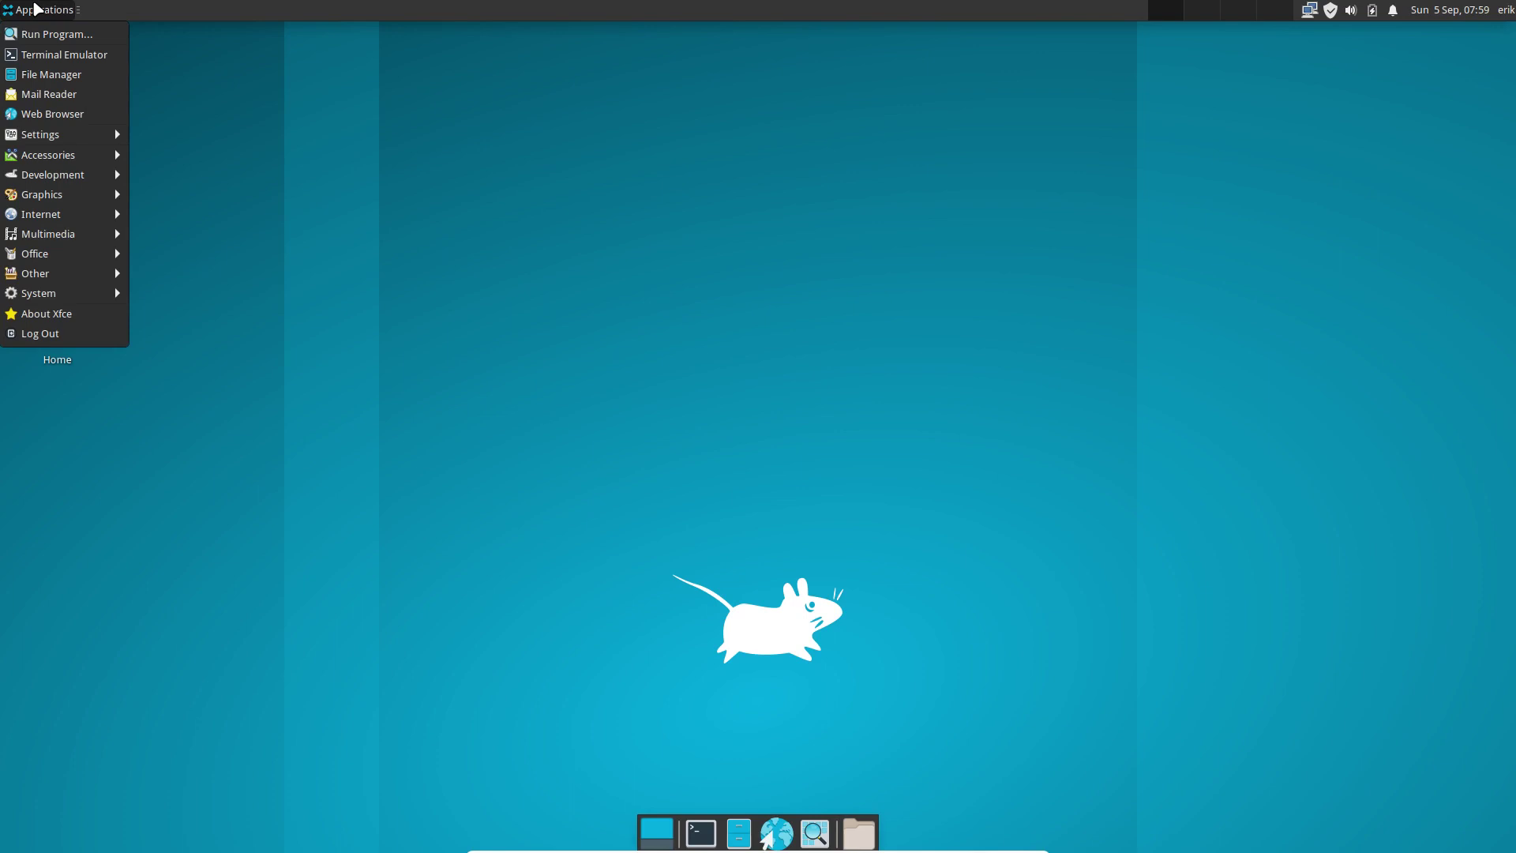
{"action": "left_click", "coordinate": [467, 237]}
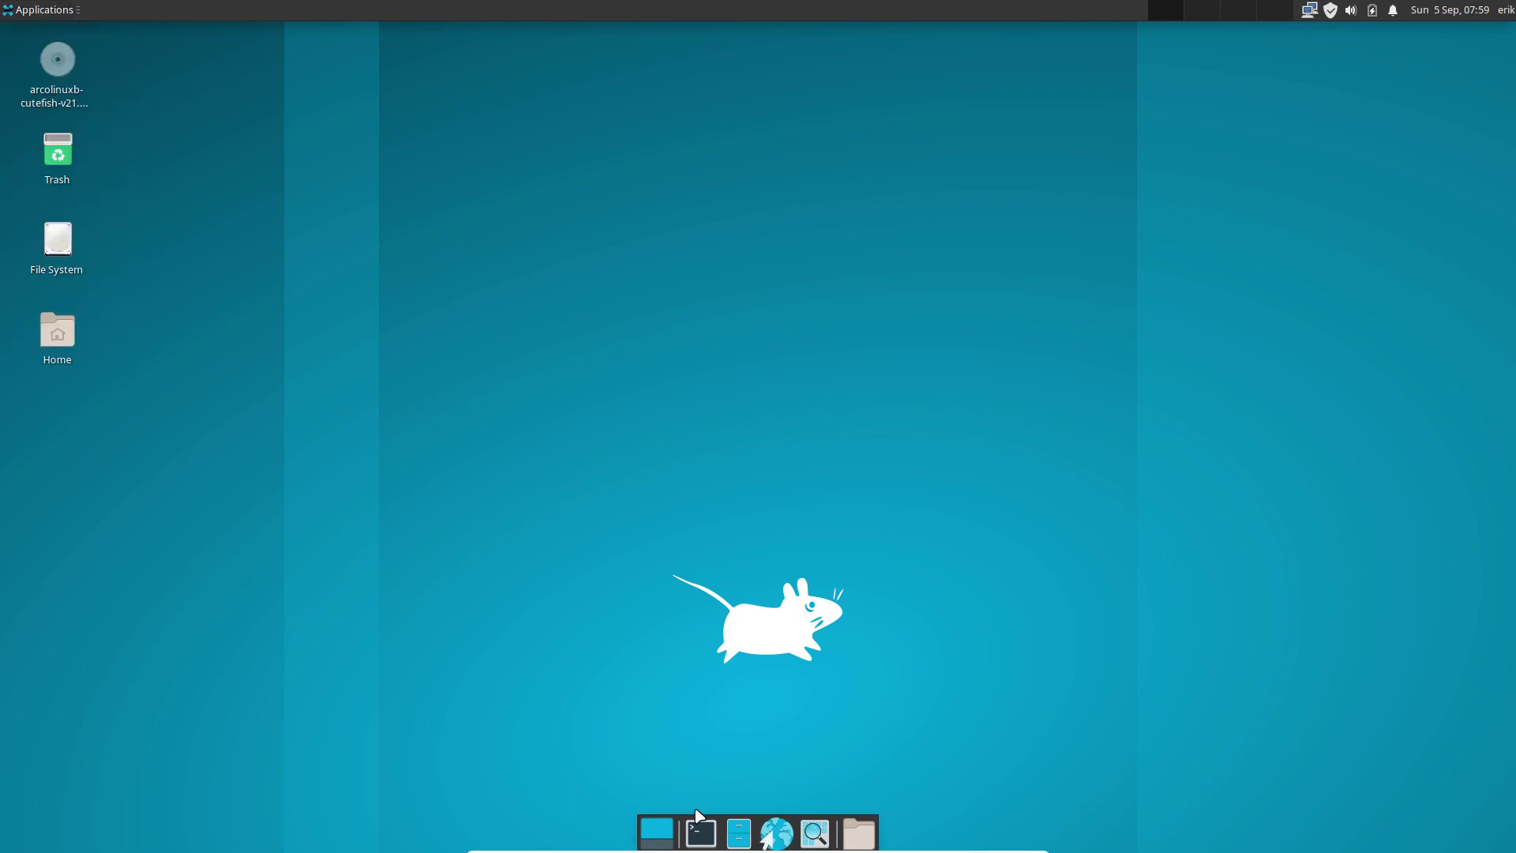
{"action": "key", "text": "ctrl+alt+t"}
{"action": "type", "text": "att"}
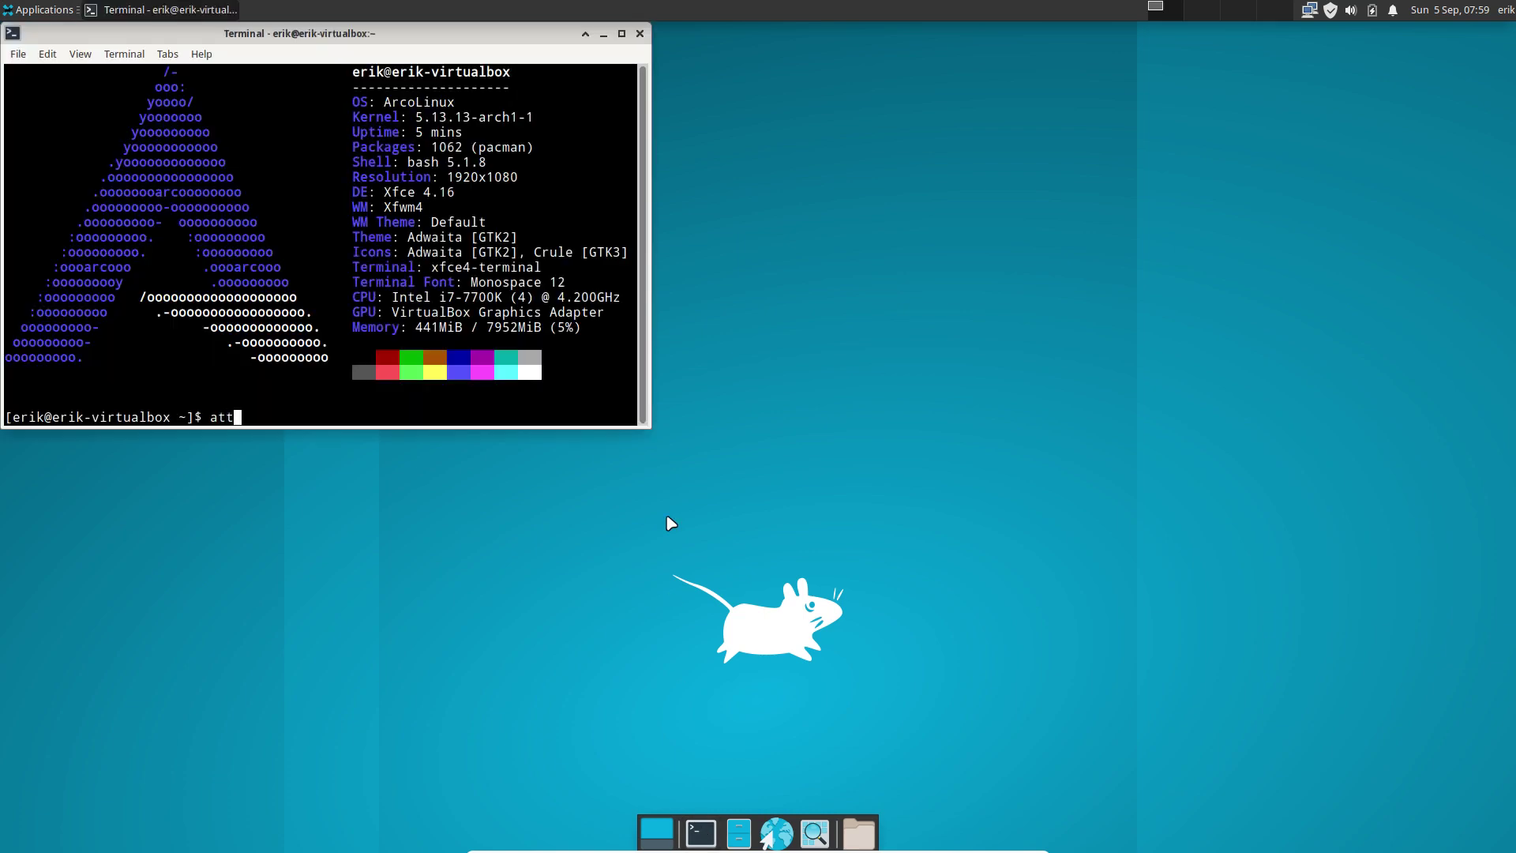
{"action": "key", "text": "Return"}
{"action": "type", "text": "***"}
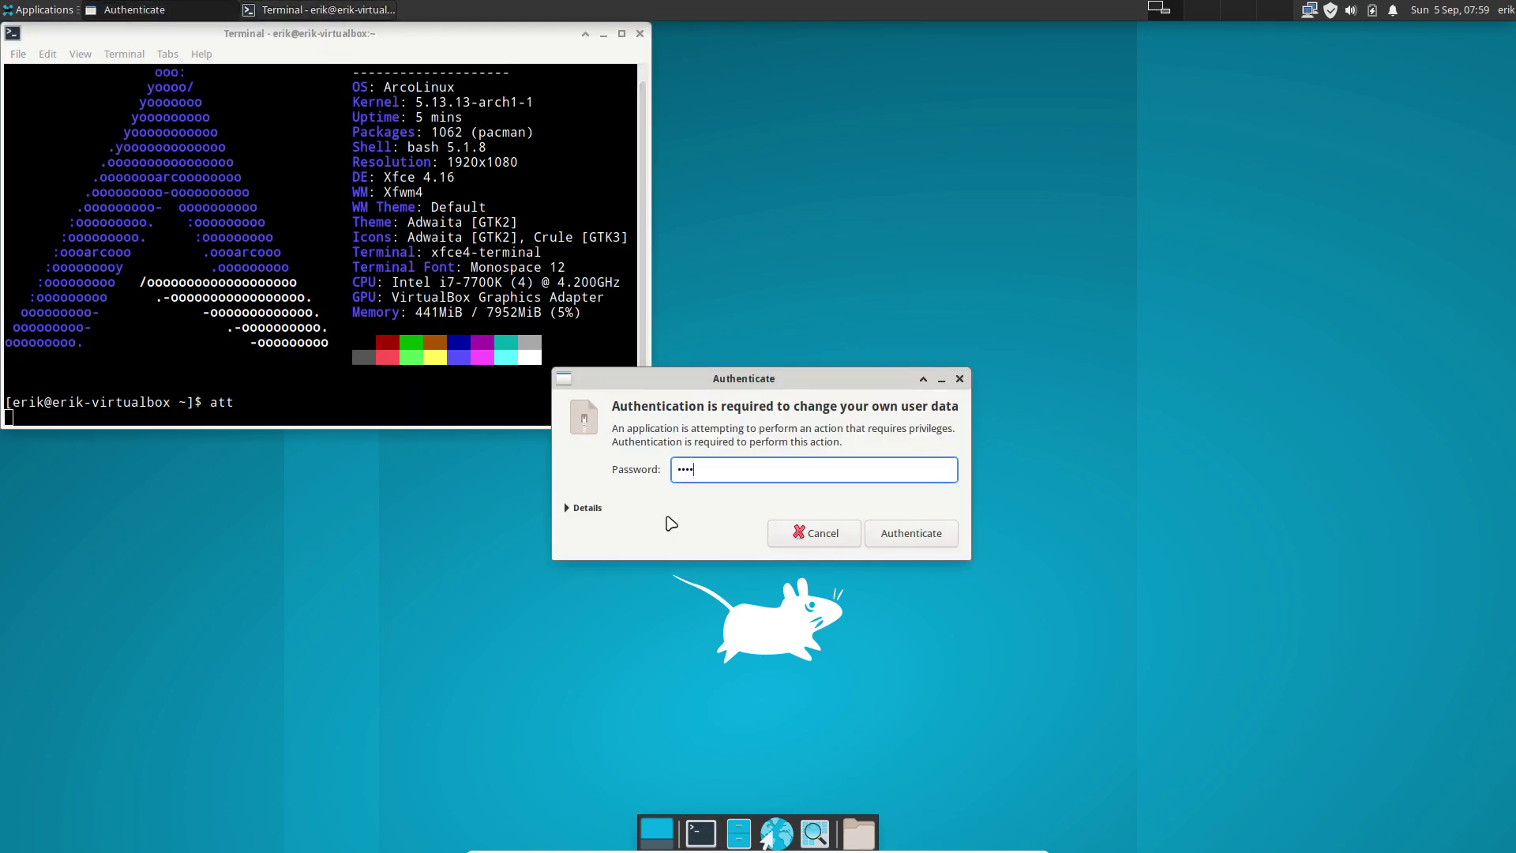
{"action": "key", "text": "Return"}
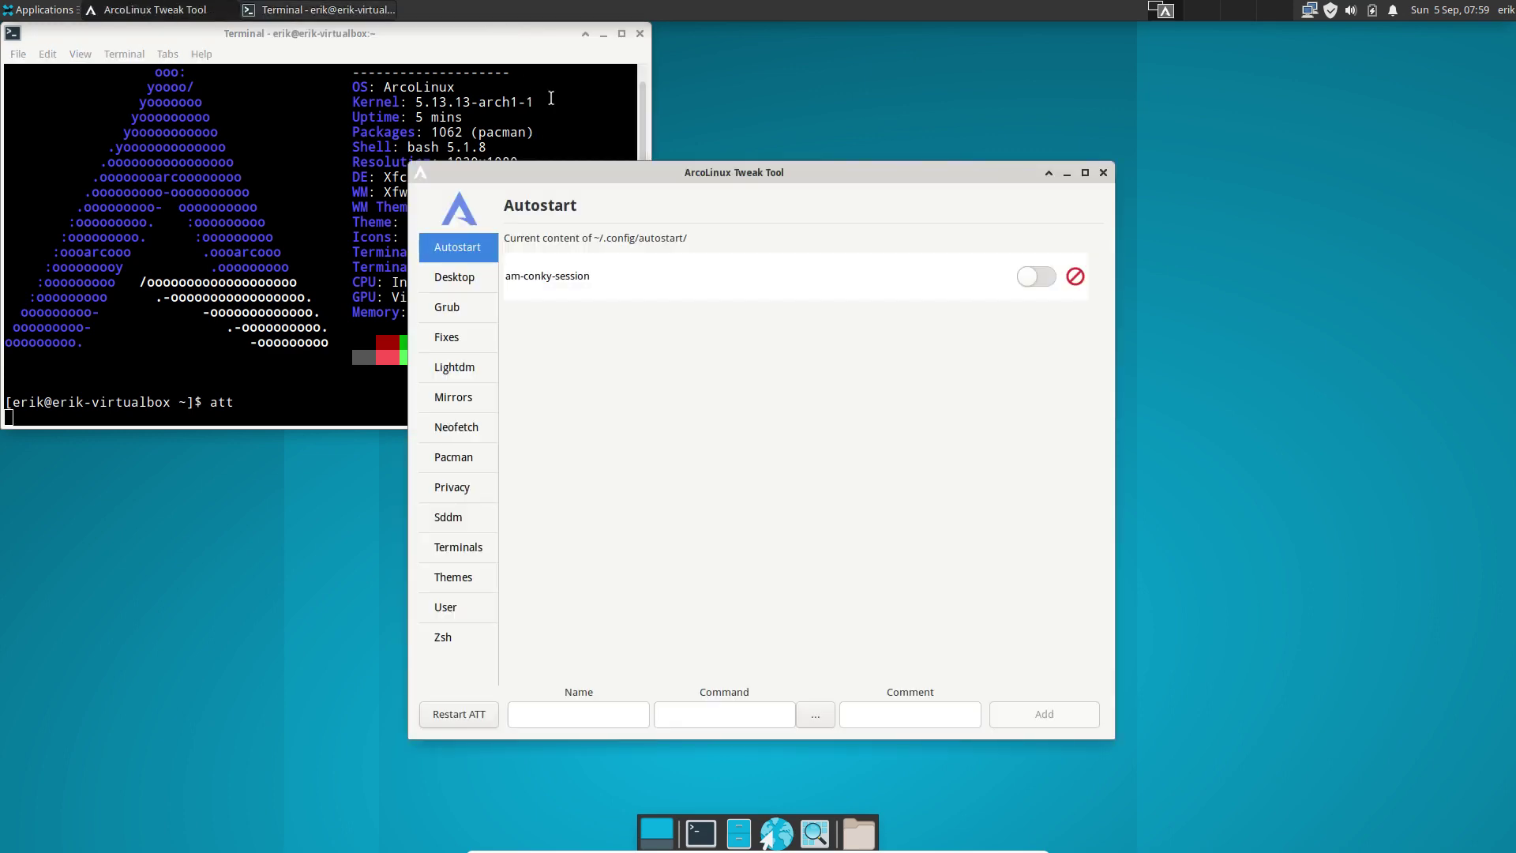
{"action": "left_click_drag", "start_coordinate": [750, 175], "coordinate": [758, 158]}
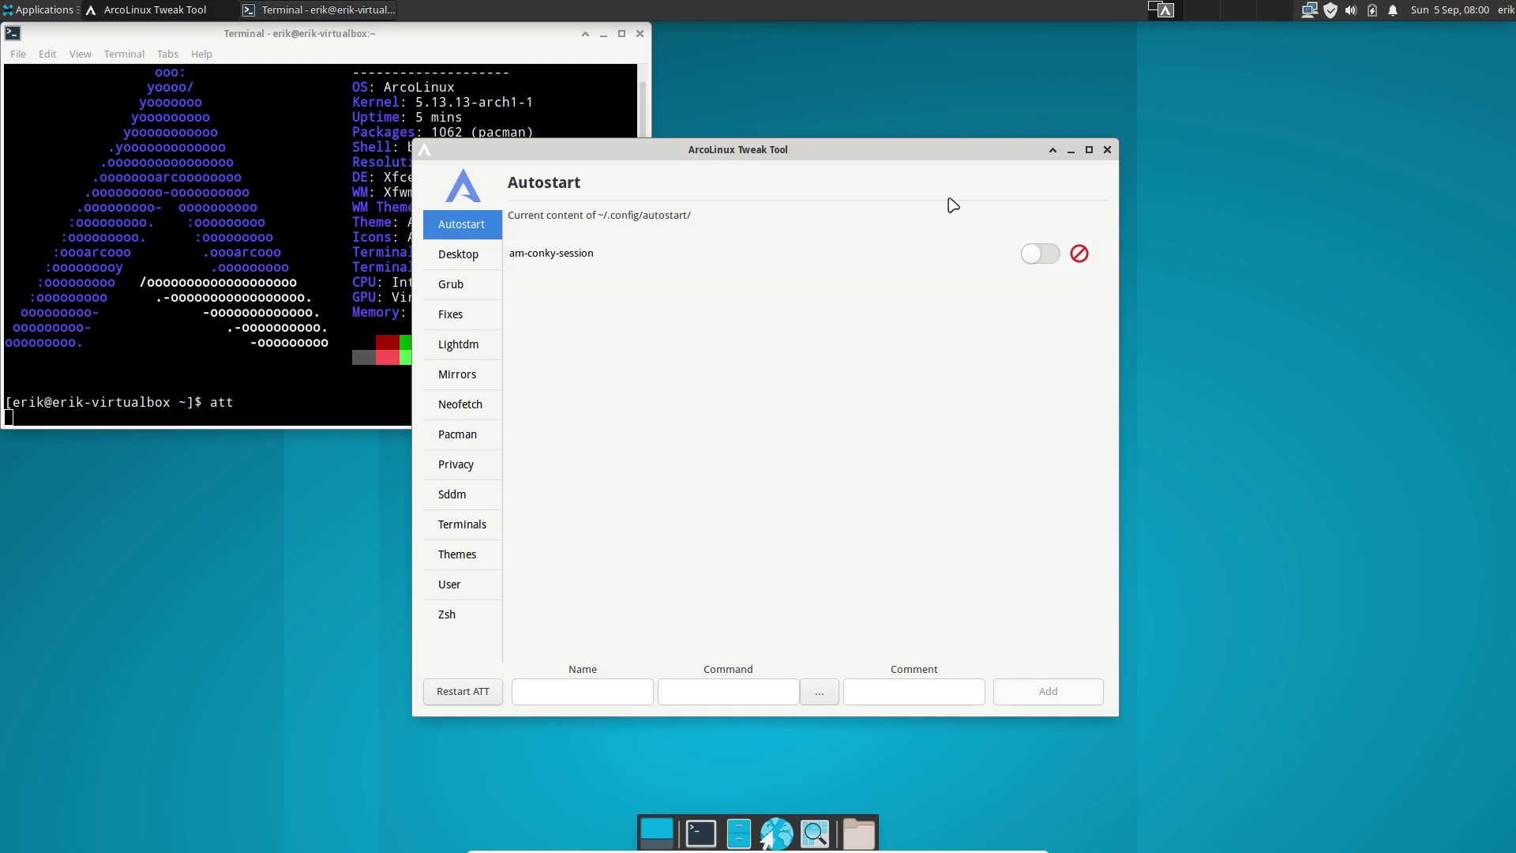
Close the Tweak Tool and launch the Desktop Trasher with 'adt', entering the account password.
{"action": "left_click", "coordinate": [1107, 150]}
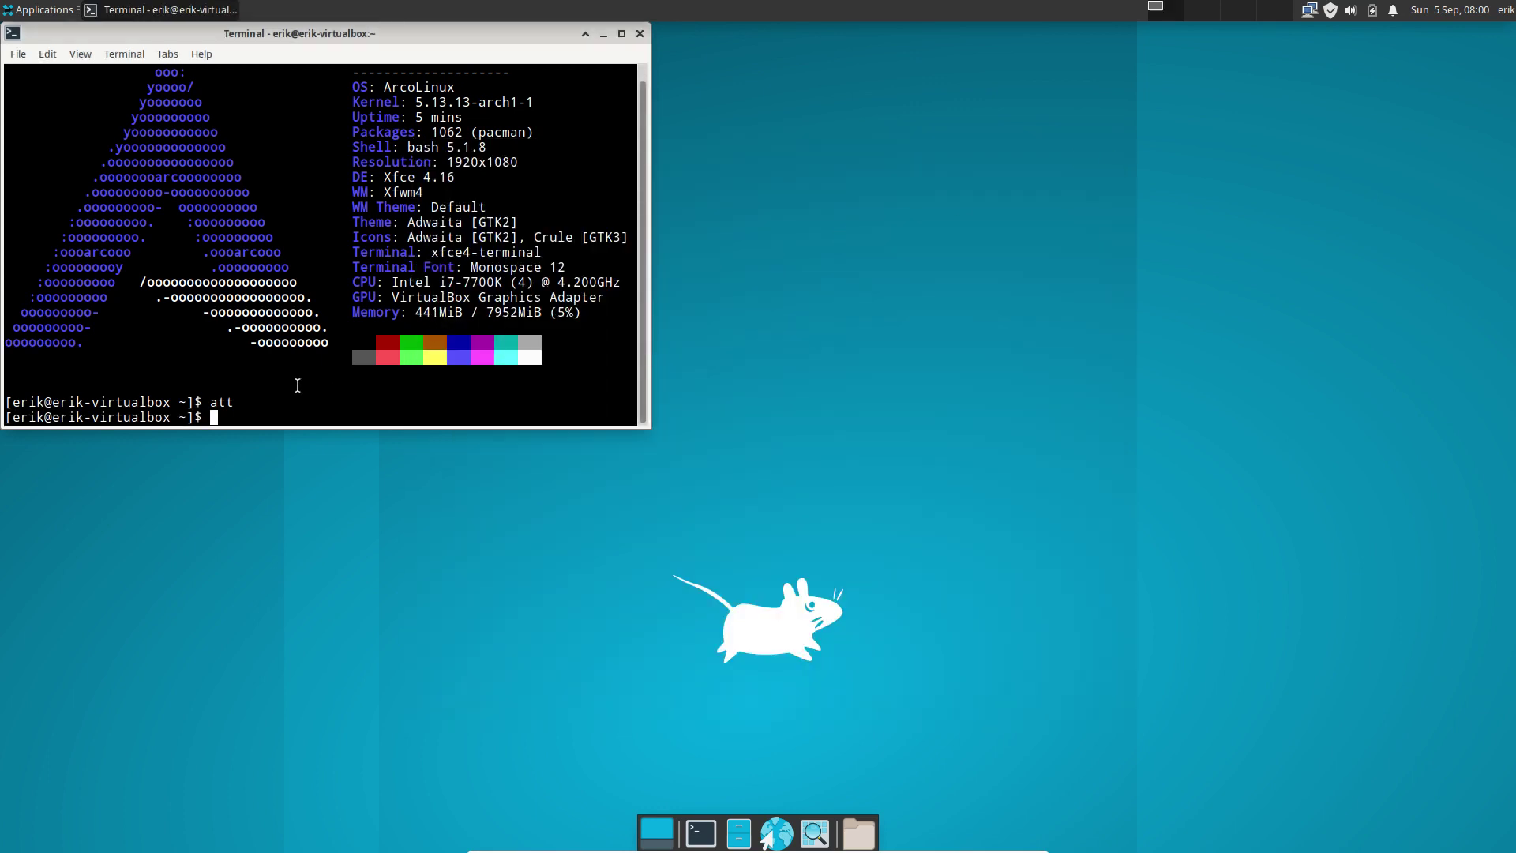
{"action": "type", "text": "adt"}
{"action": "key", "text": "Return"}
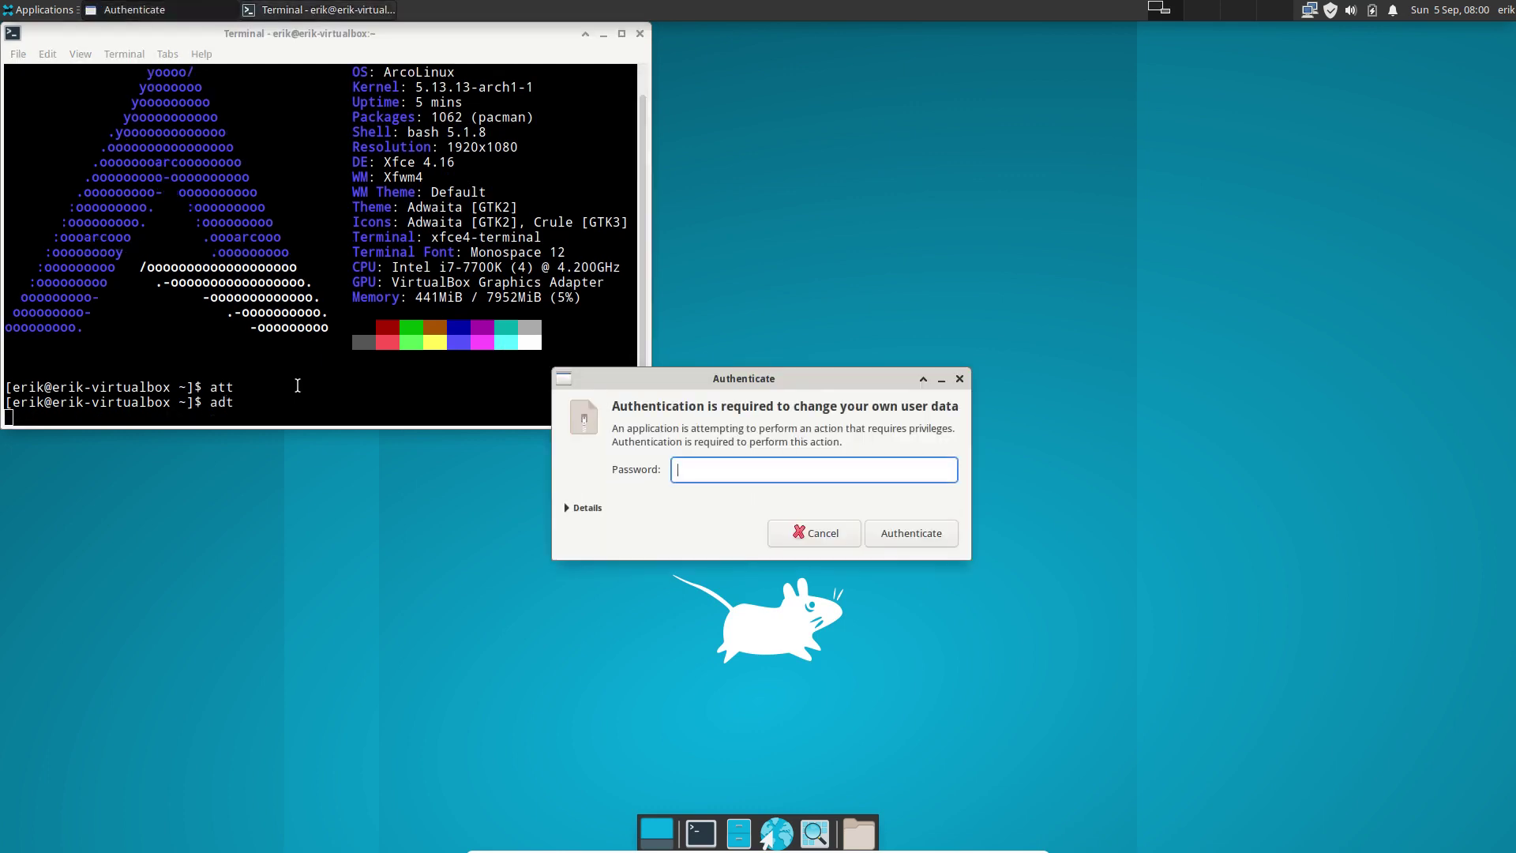
{"action": "key", "text": "Return"}
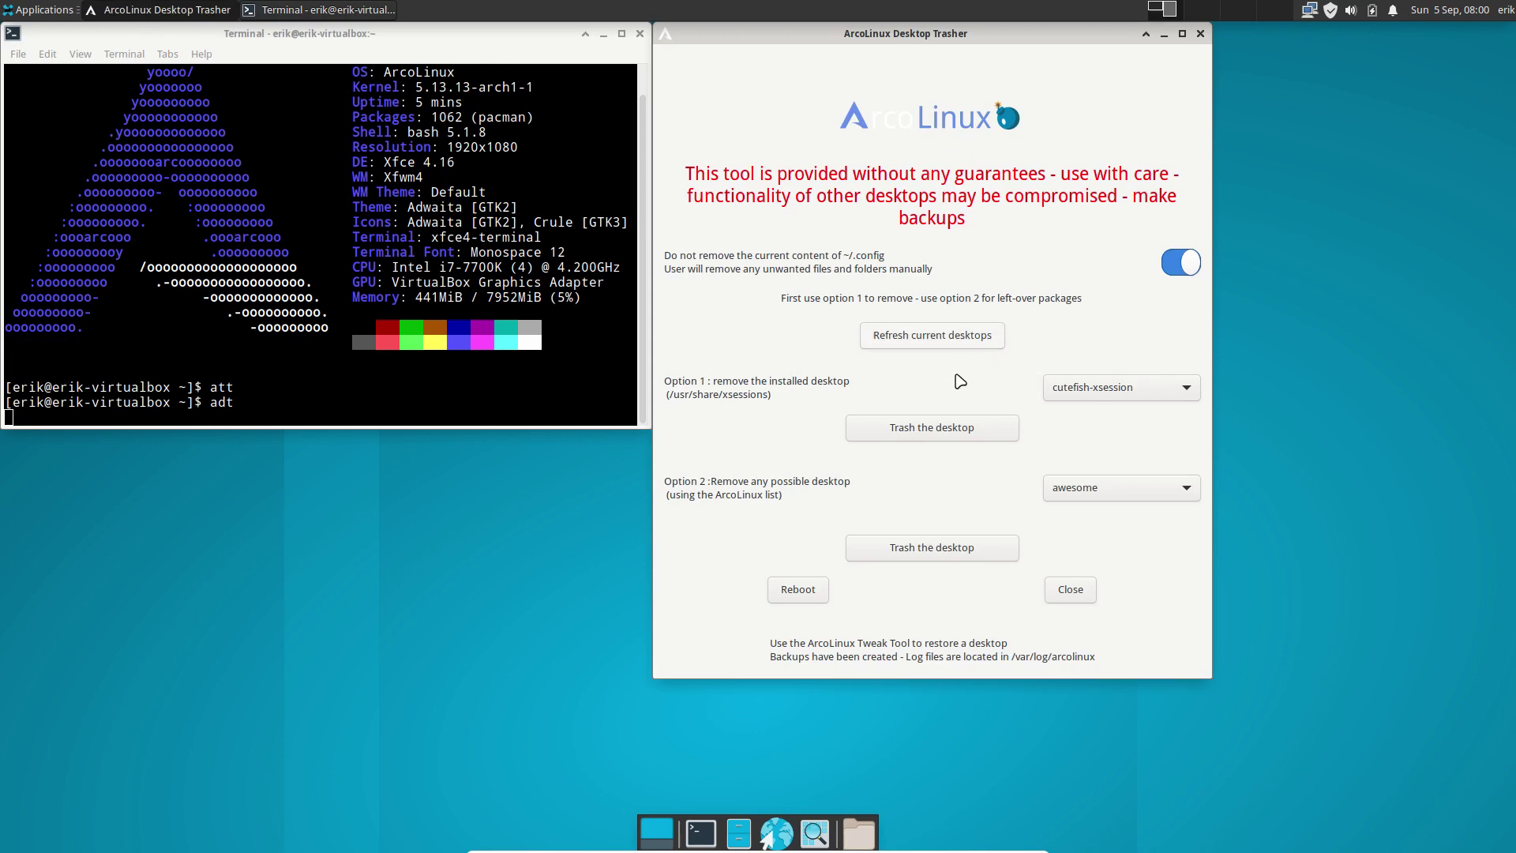
Trash the cutefish-xsession desktop under Option 1, then close the Trasher and terminal.
{"action": "left_click", "coordinate": [951, 430]}
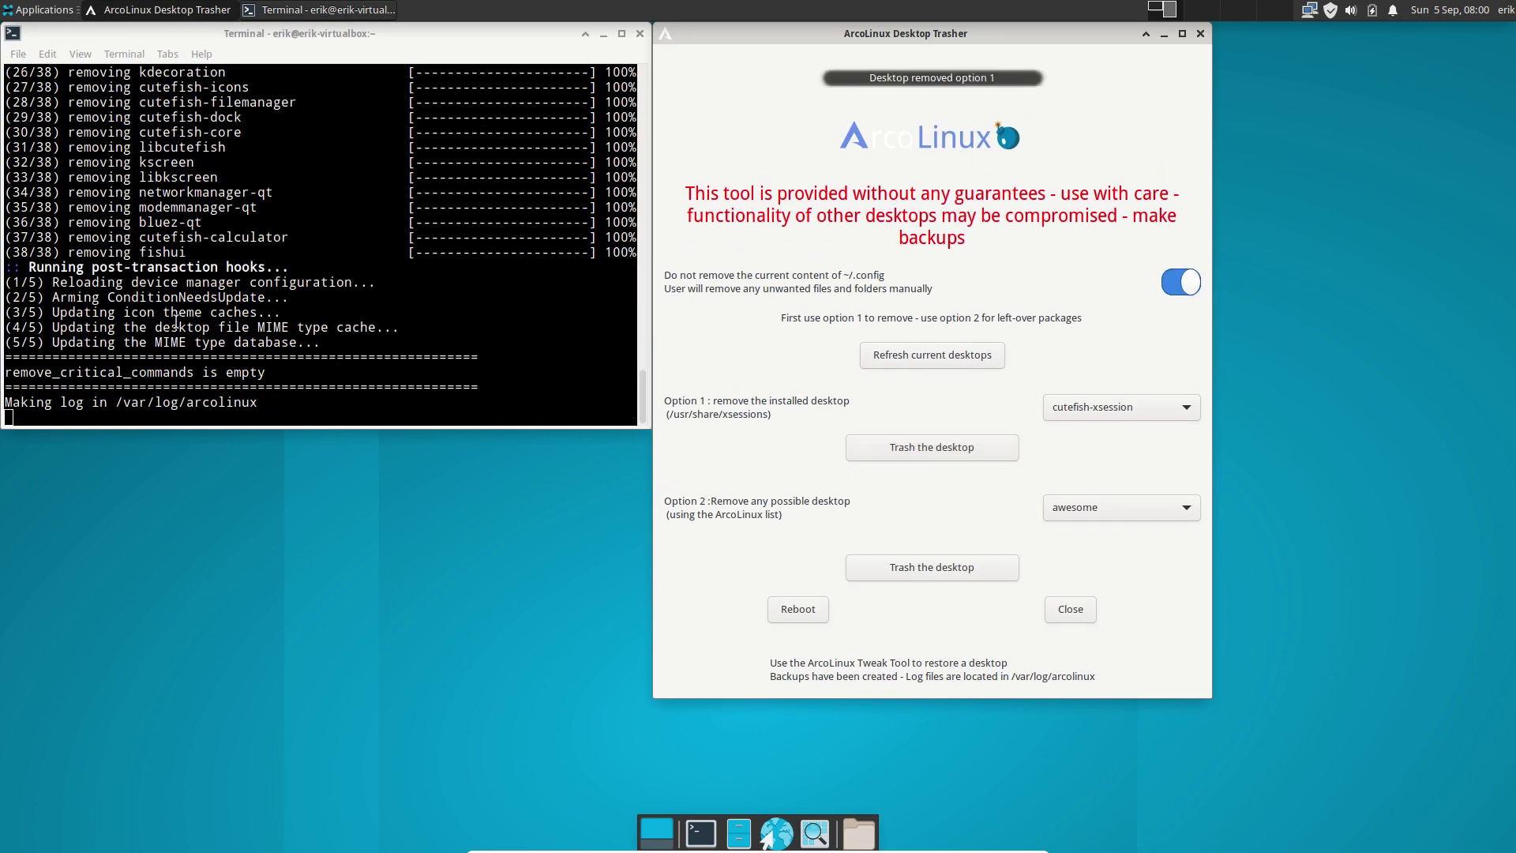
{"action": "left_click", "coordinate": [1200, 33]}
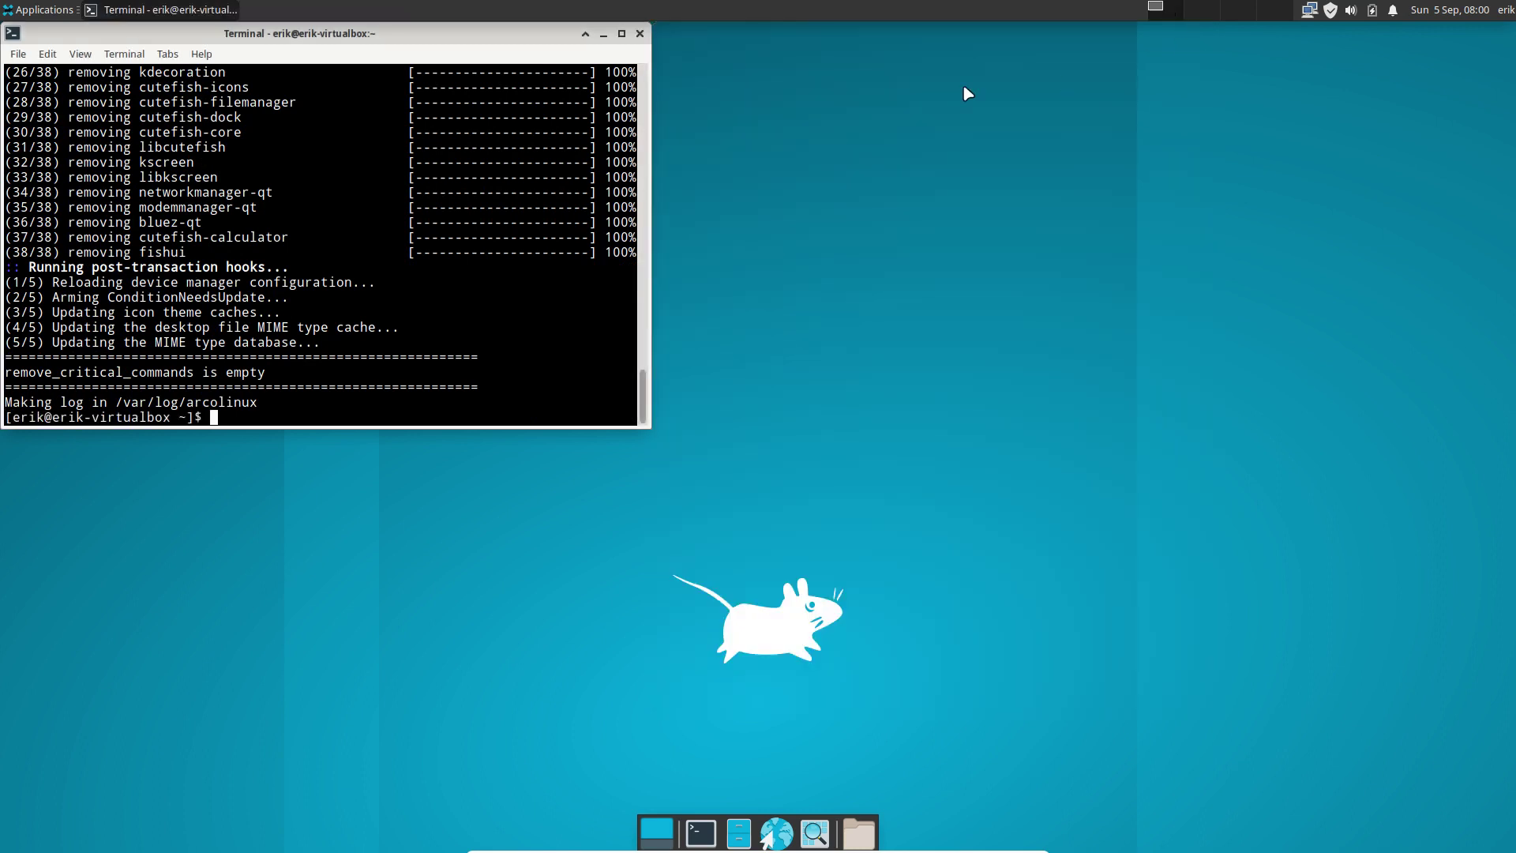
{"action": "left_click", "coordinate": [640, 34]}
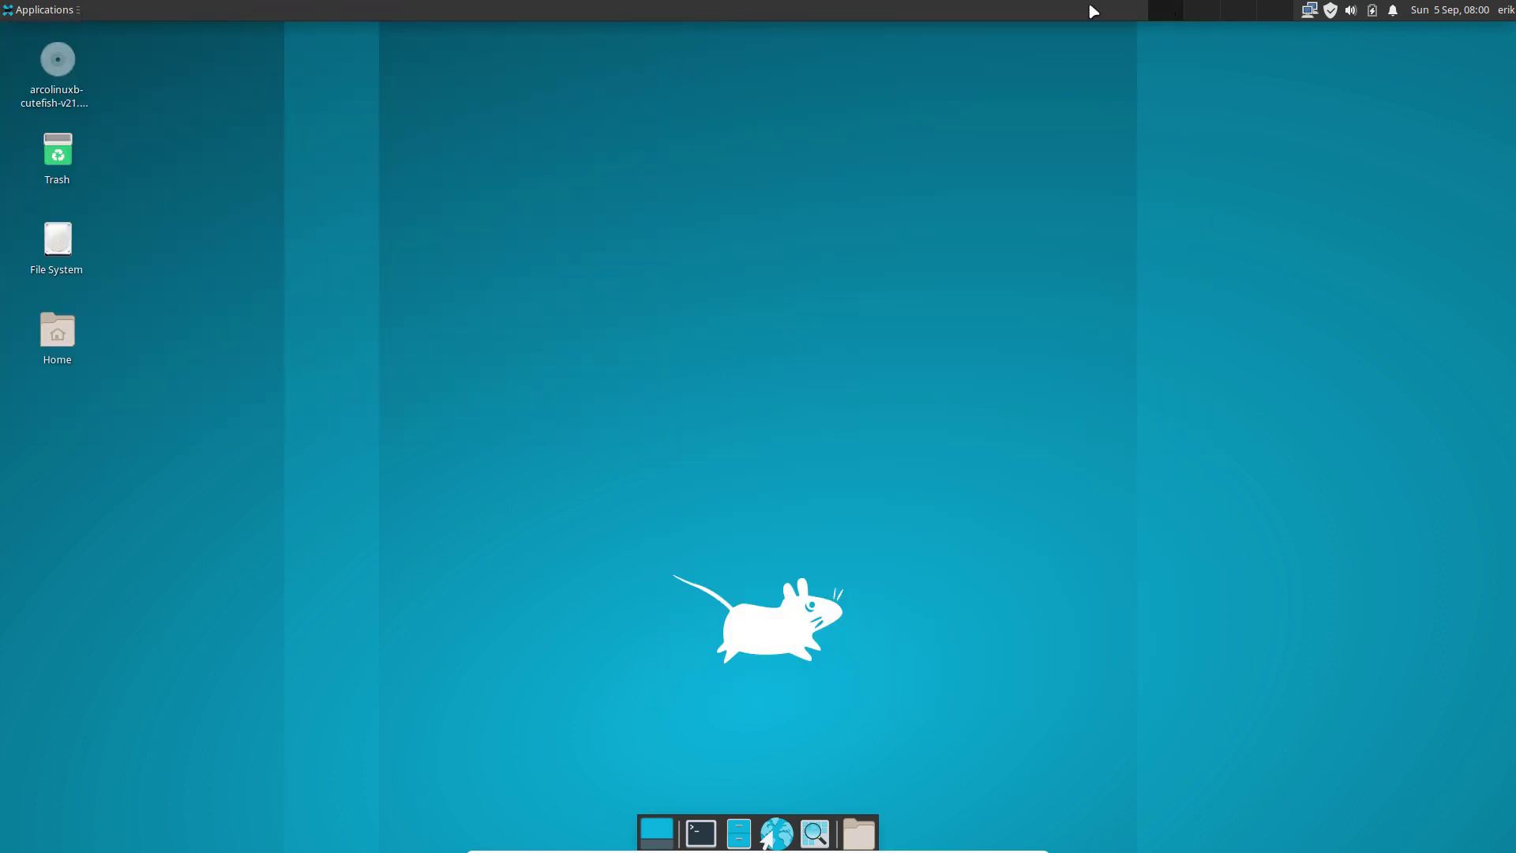
Log out via Applications > Log Out, check SDDM lists only Xfce Session, and select the password field.
{"action": "left_click", "coordinate": [46, 9]}
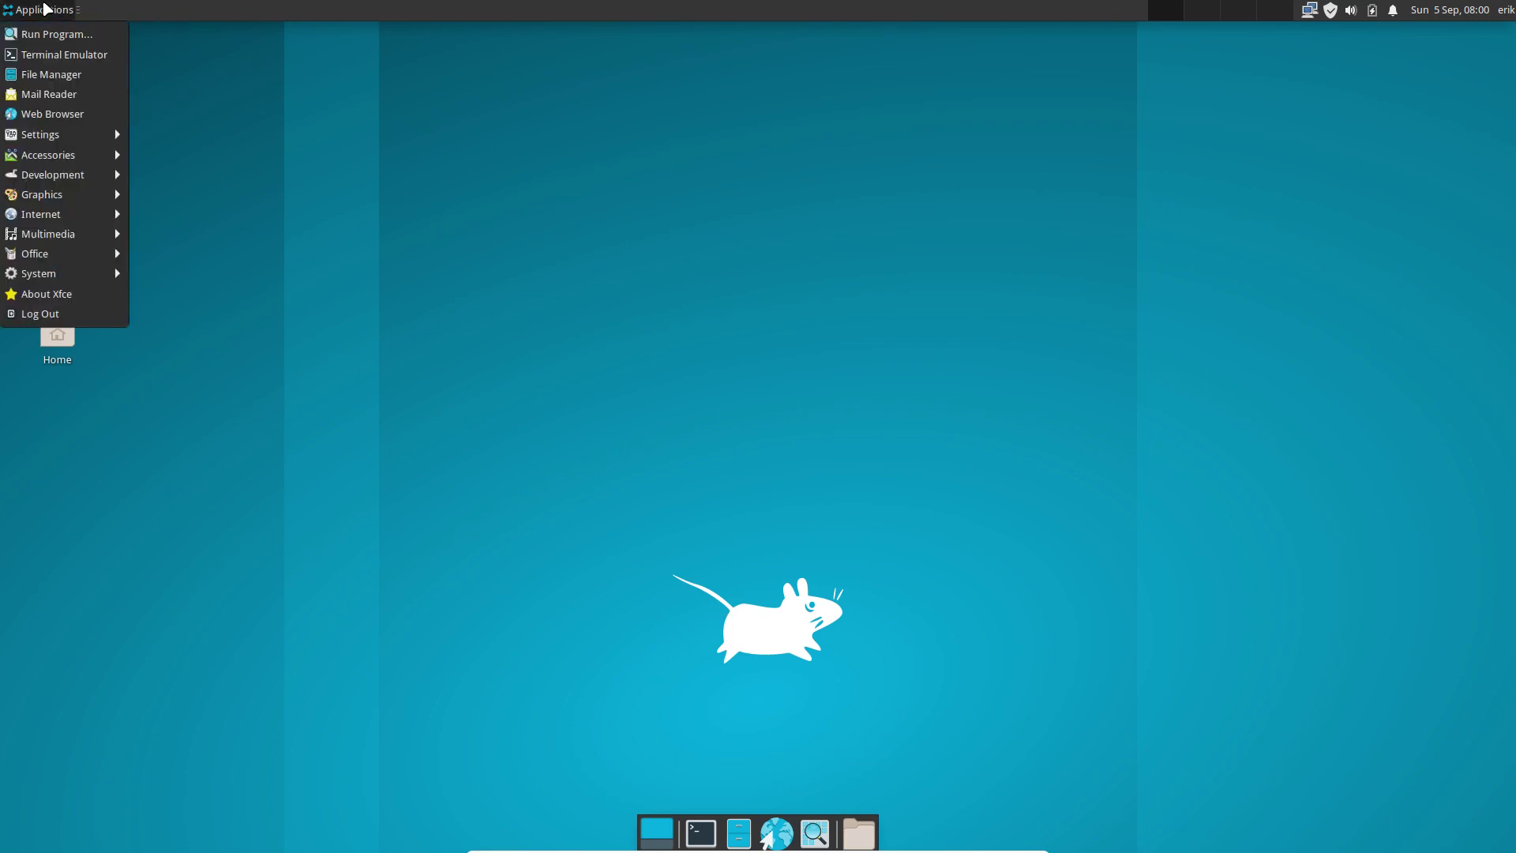
{"action": "left_click", "coordinate": [47, 313]}
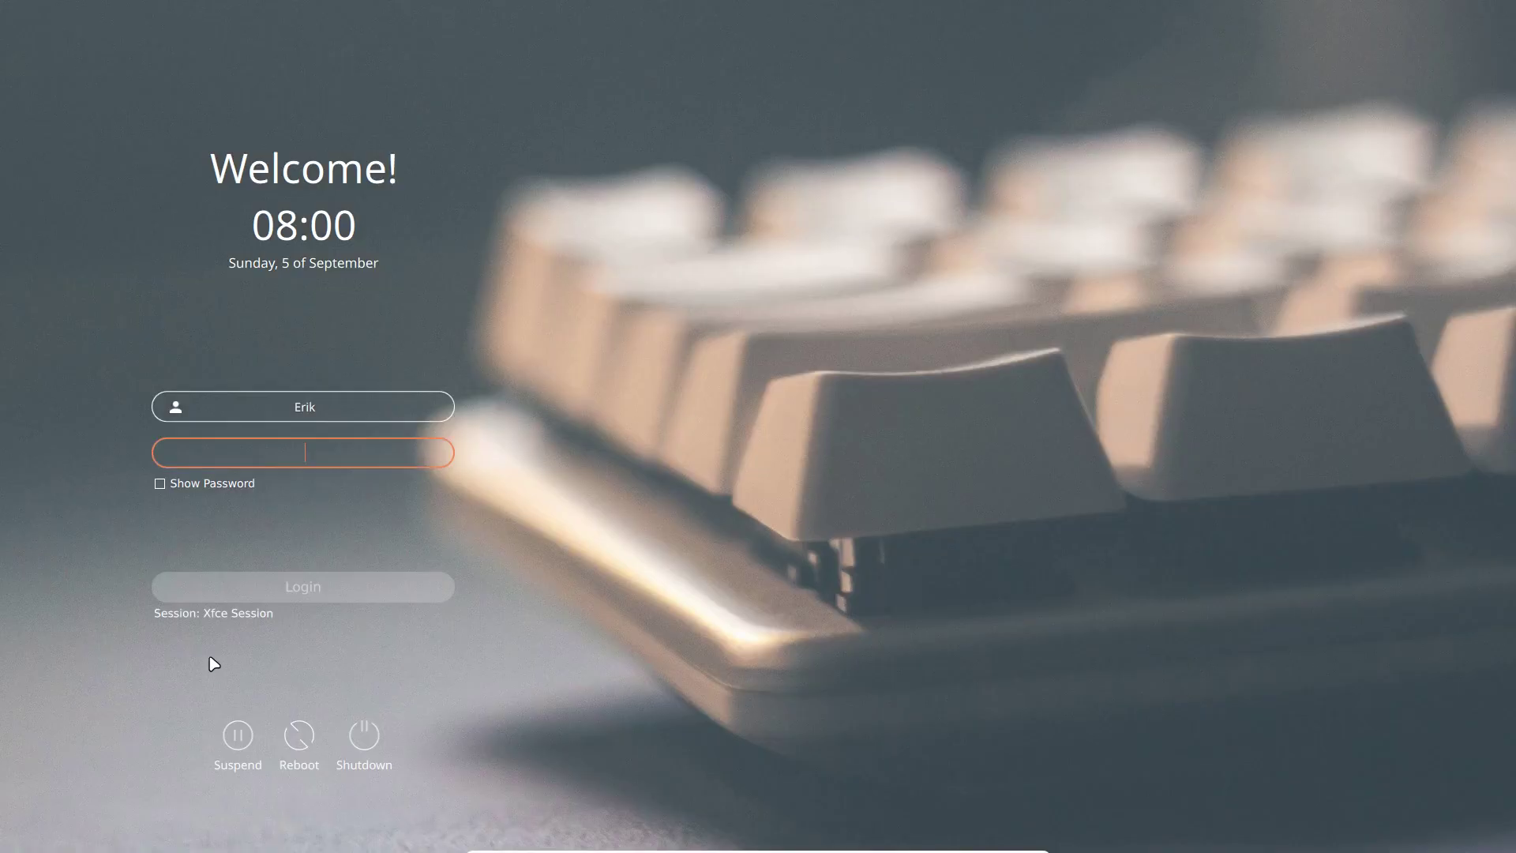
{"action": "left_click", "coordinate": [242, 614]}
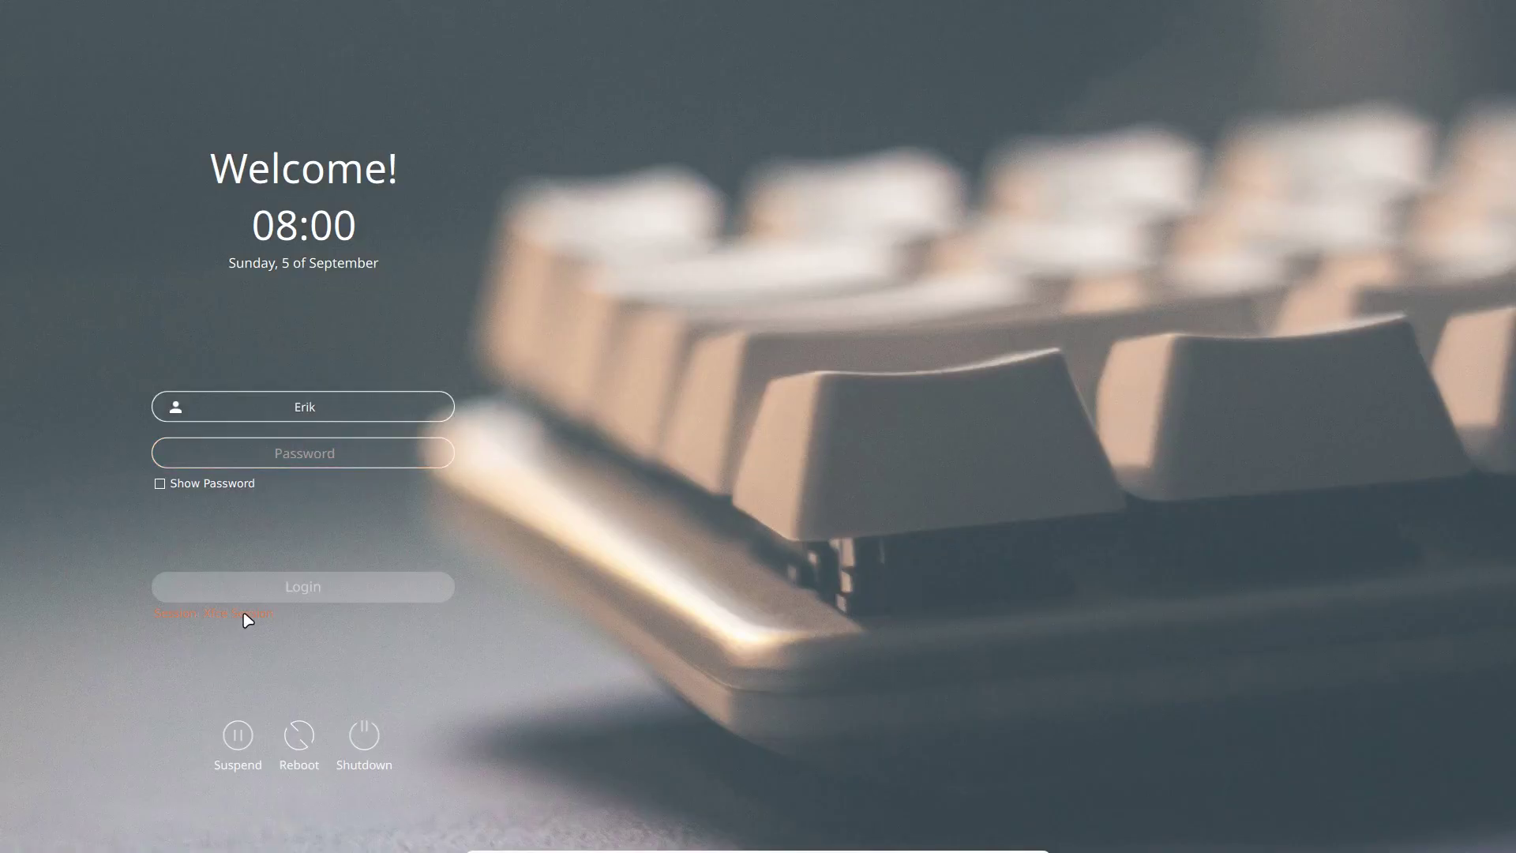
{"action": "left_click", "coordinate": [245, 614]}
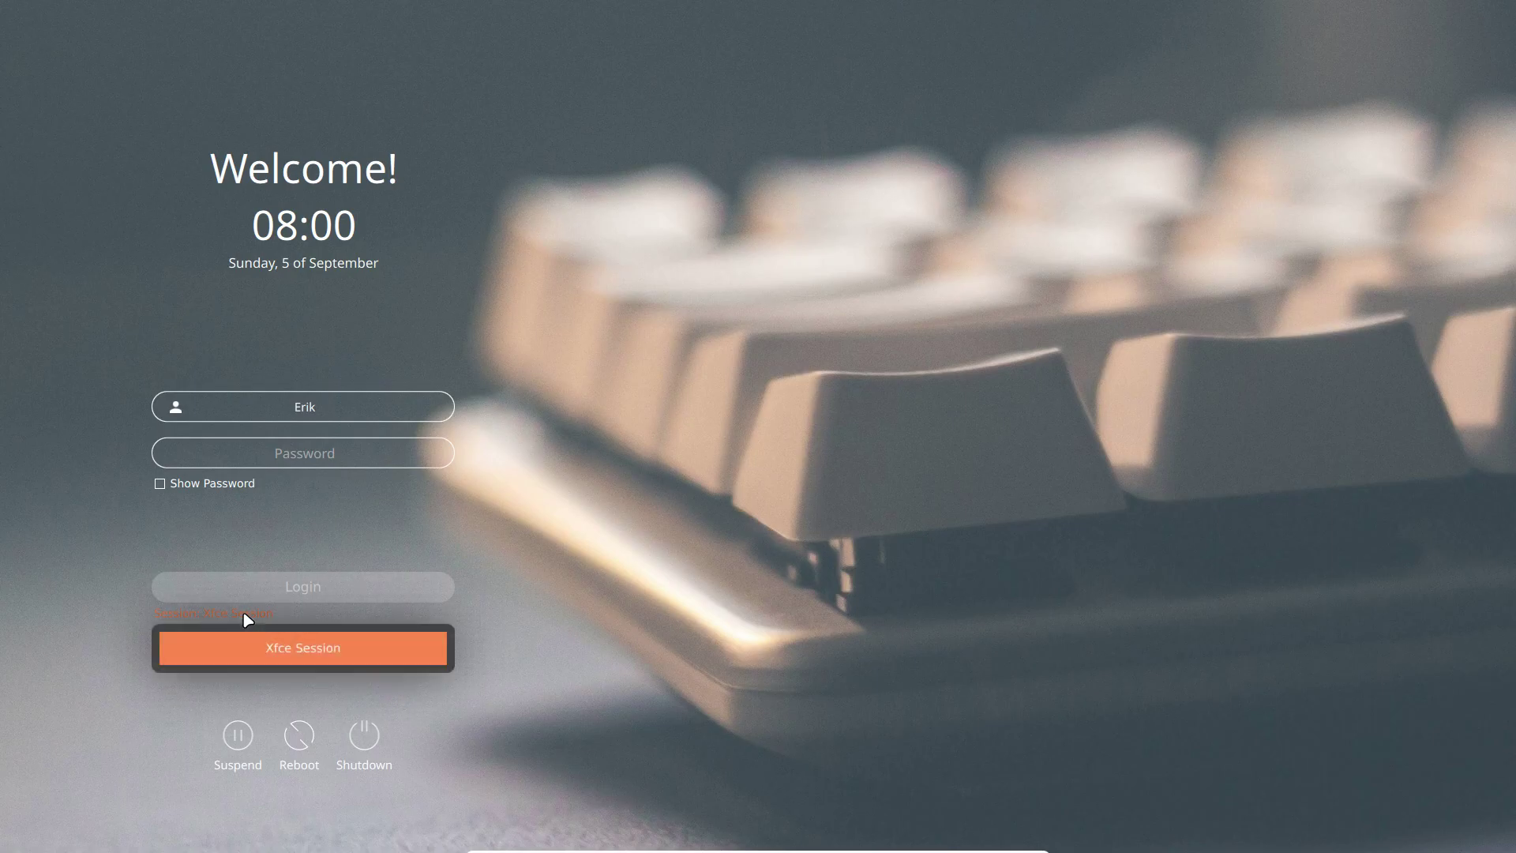
{"action": "left_click", "coordinate": [309, 458]}
{"action": "left_click", "coordinate": [308, 458]}
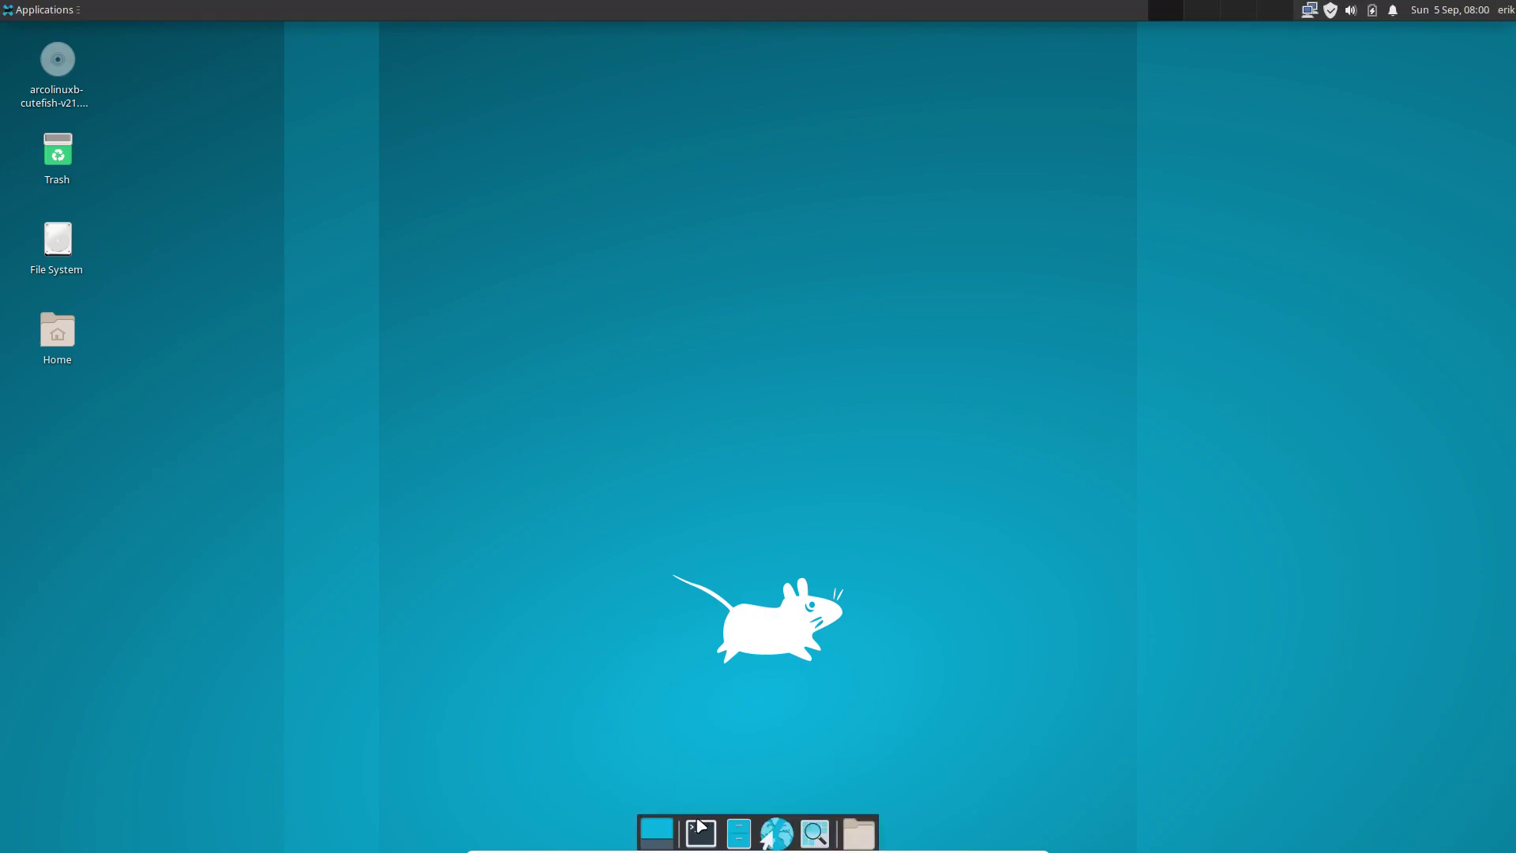
{"action": "left_click", "coordinate": [701, 832]}
{"action": "key", "text": "Return"}
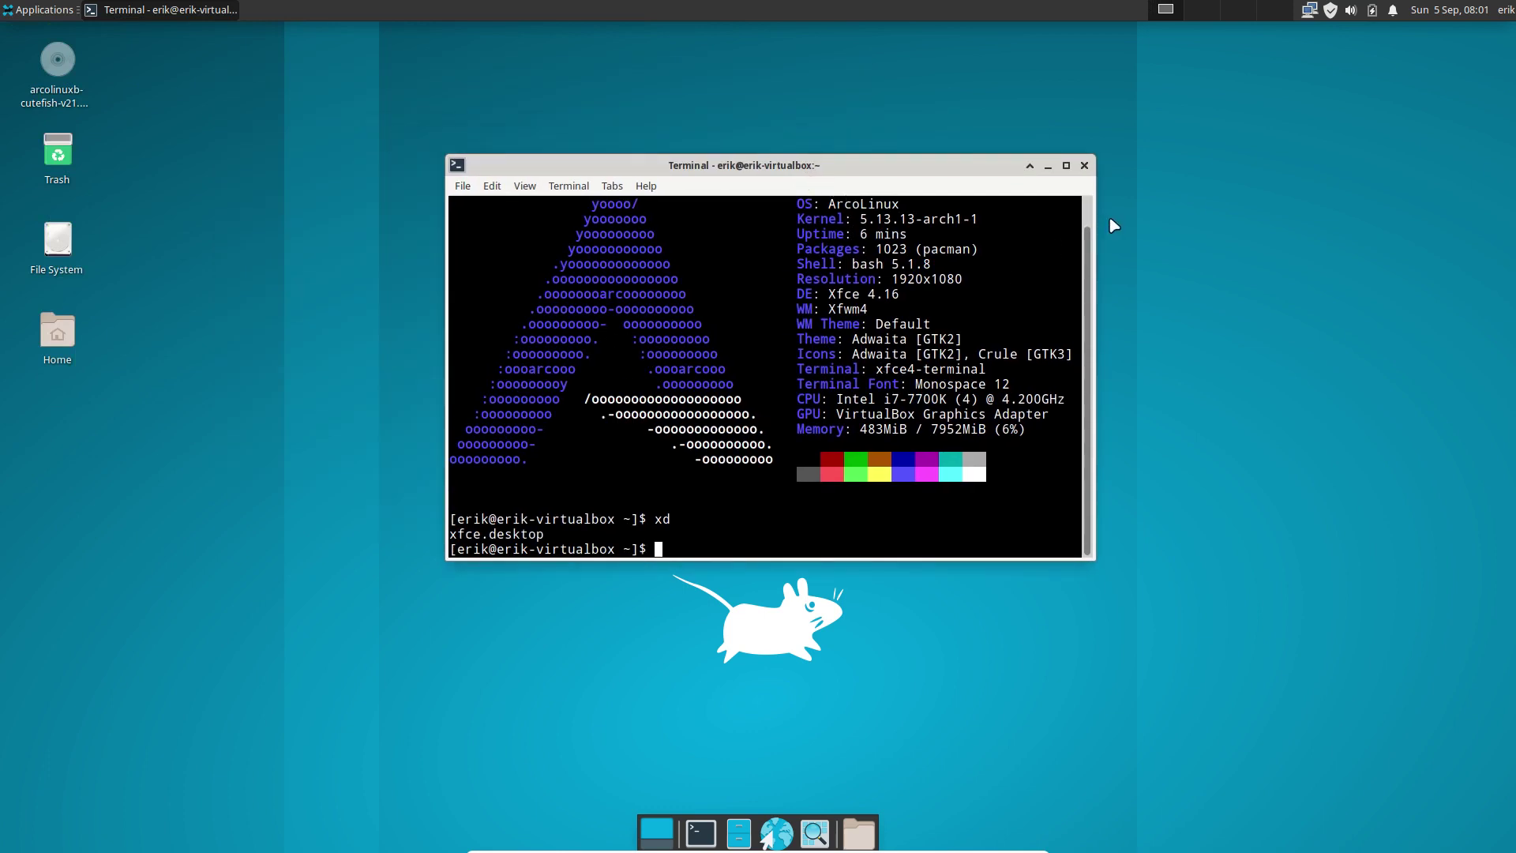
{"action": "left_click", "coordinate": [1084, 165]}
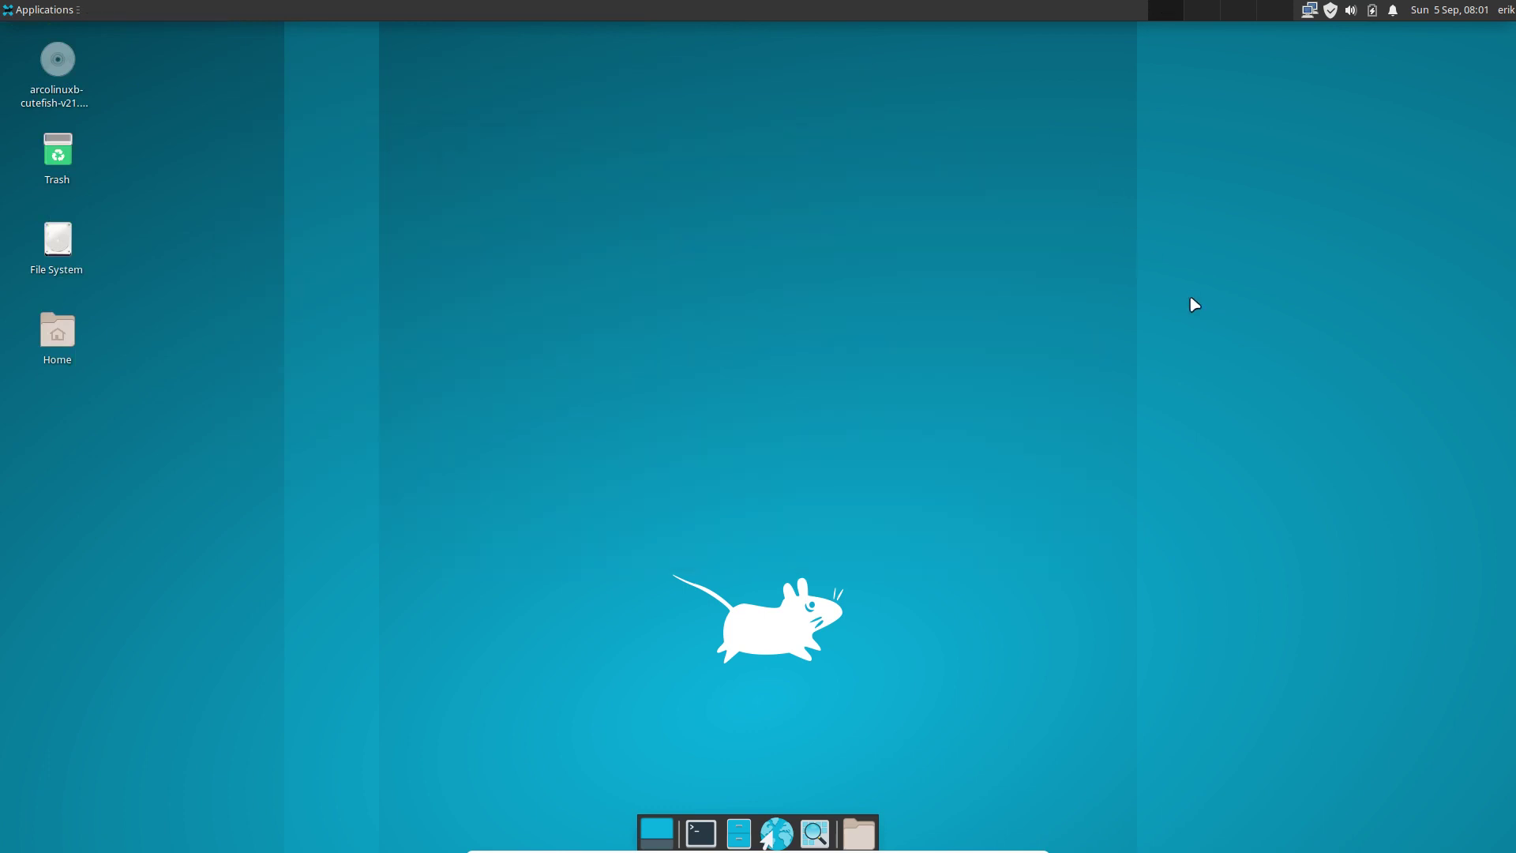